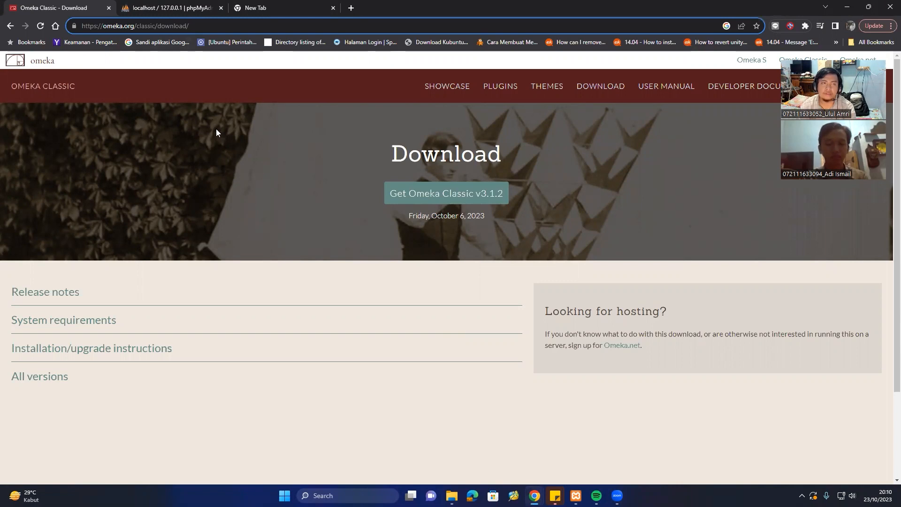
Download Omeka Classic v3.1.2 as omeka-3.1.2.zip and bring up the Downloads folder.
left_click(216, 132)
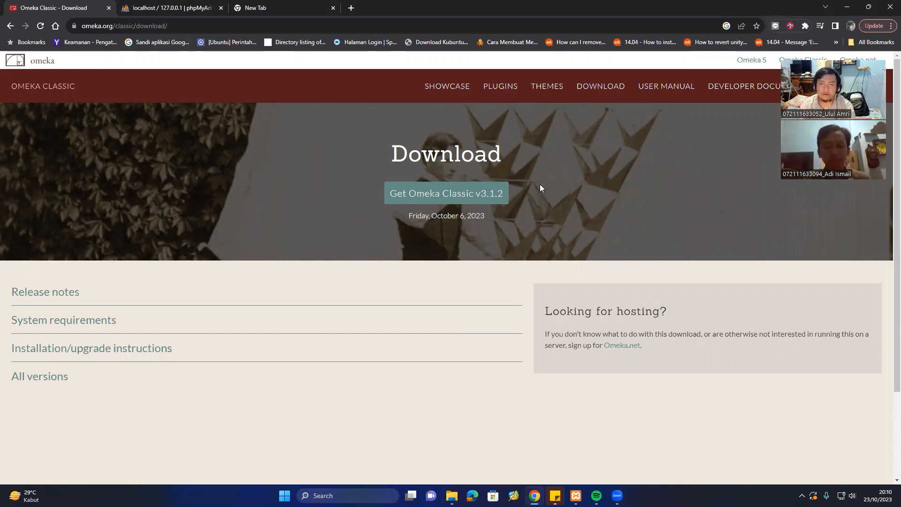
left_click(483, 192)
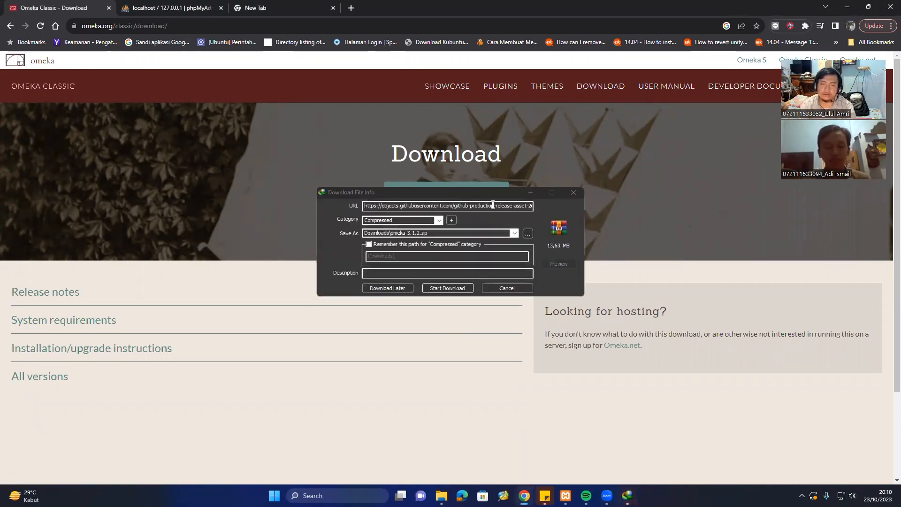
left_click_drag(475, 192, 474, 212)
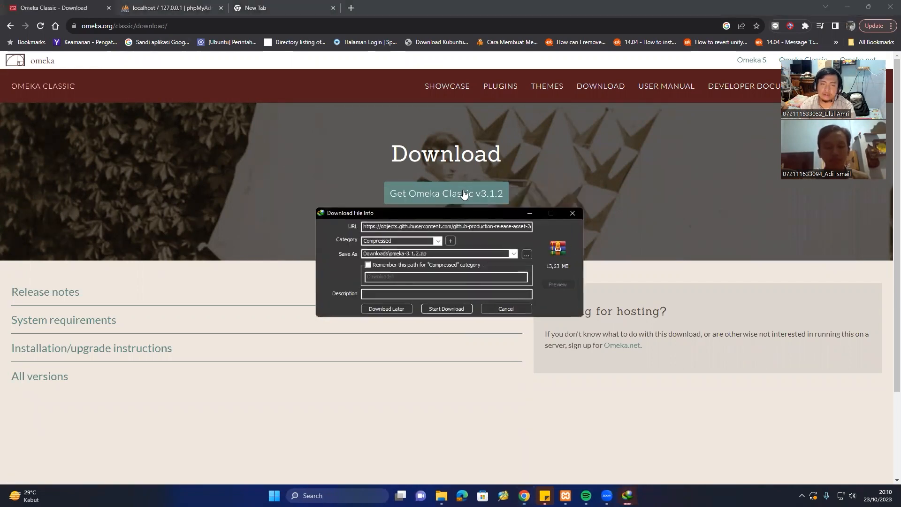
left_click(446, 306)
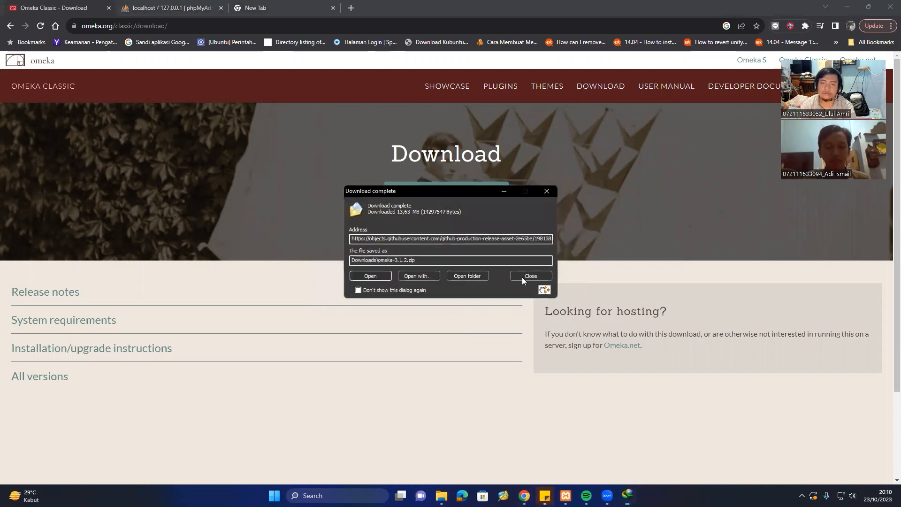
left_click(529, 275)
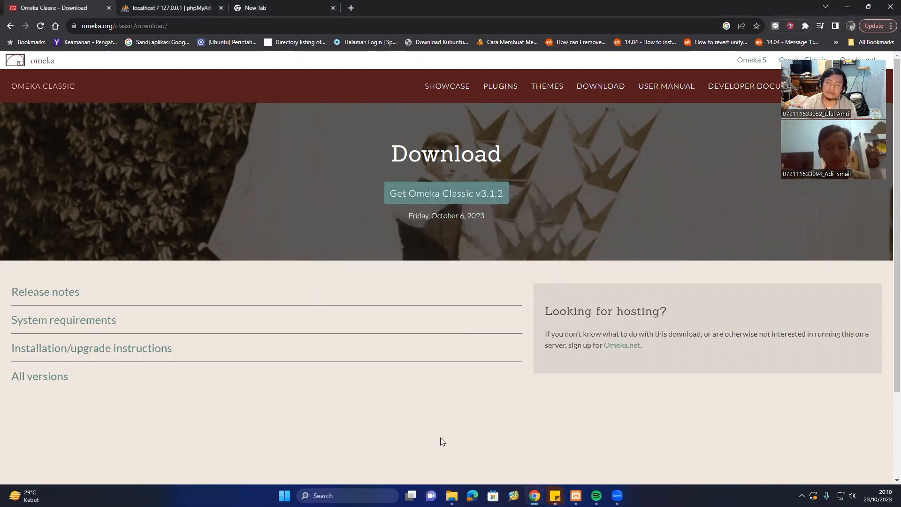
left_click(452, 496)
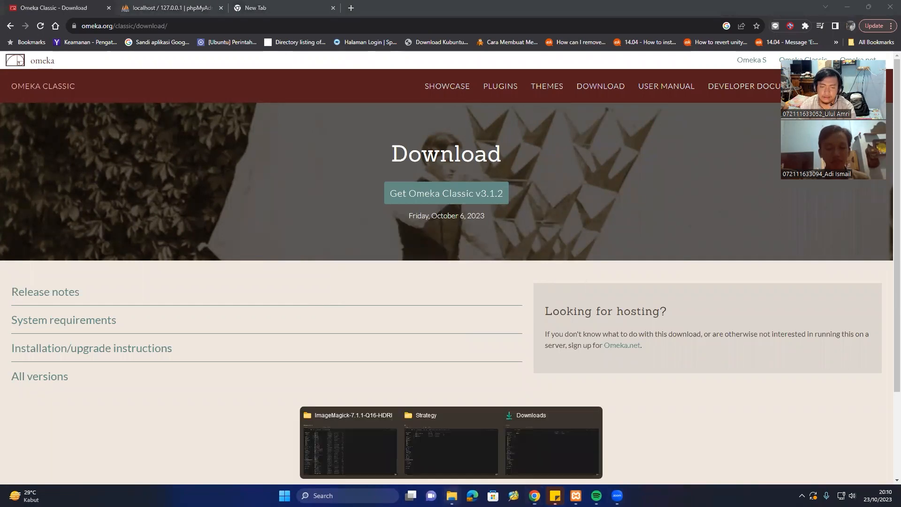
left_click(545, 437)
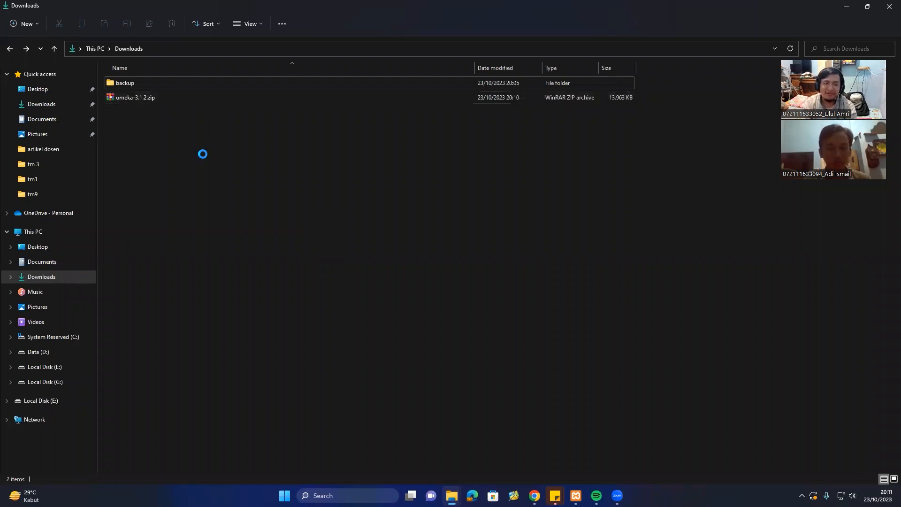
Create an omeka folder in Downloads and move omeka-3.1.2.zip into it.
key("ctrl+shift+n")
type("omeka")
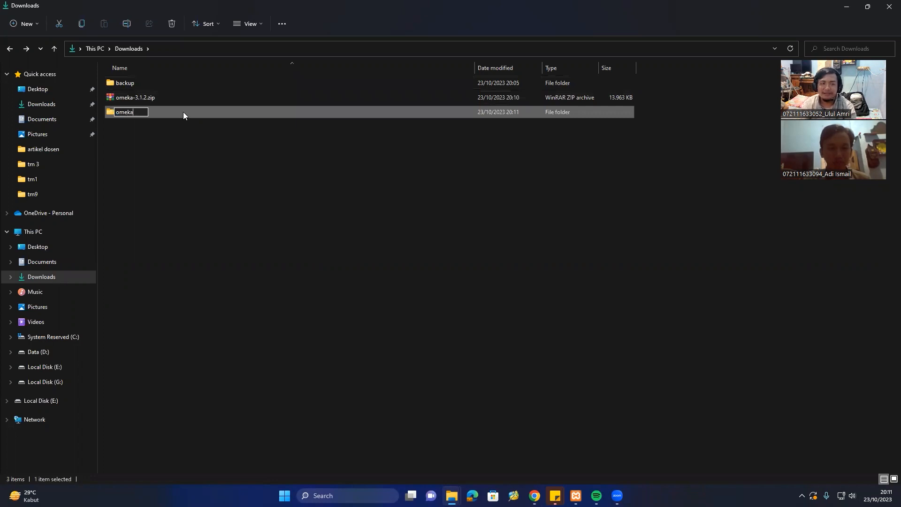
key("Return")
left_click(176, 99)
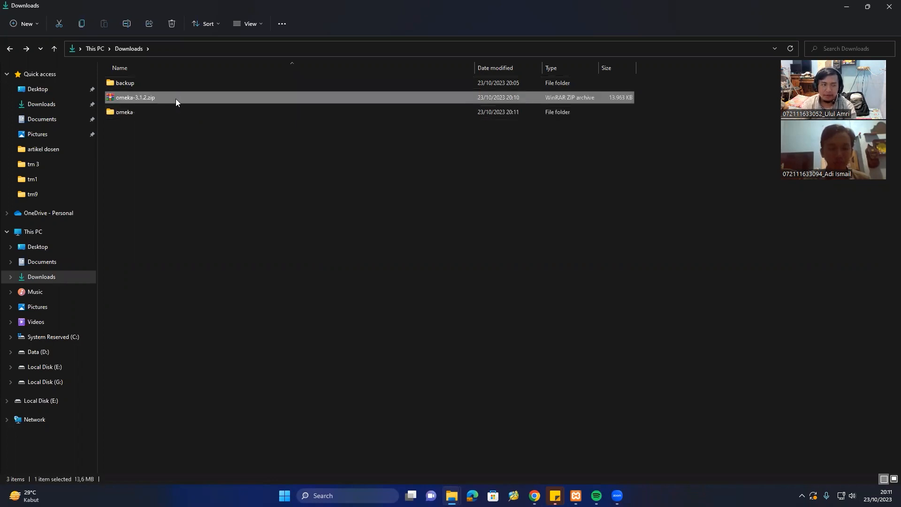
double_click(166, 109)
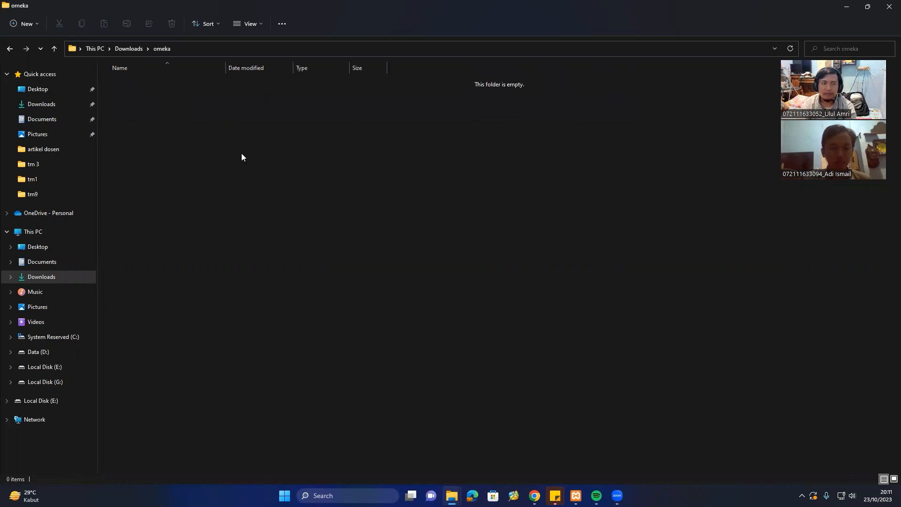
key("ctrl+v")
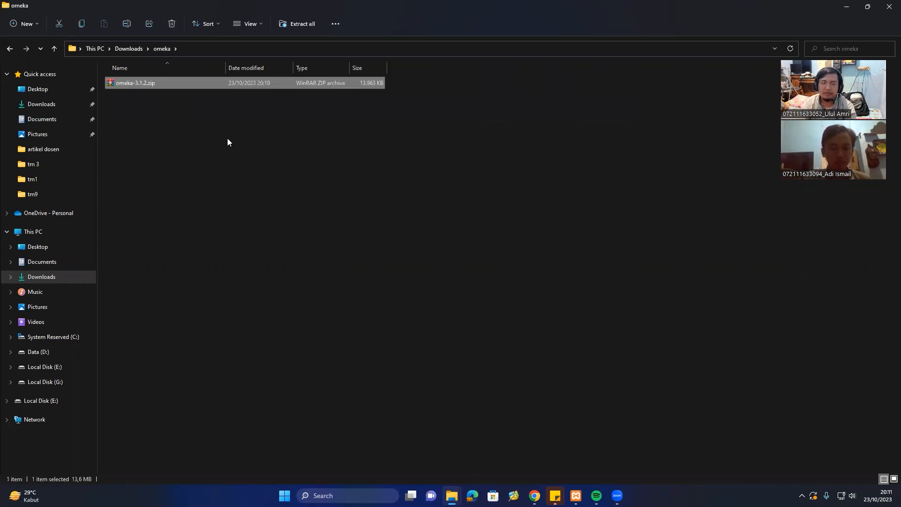
Extract omeka-3.1.2.zip here inside the omeka folder.
right_click(165, 82)
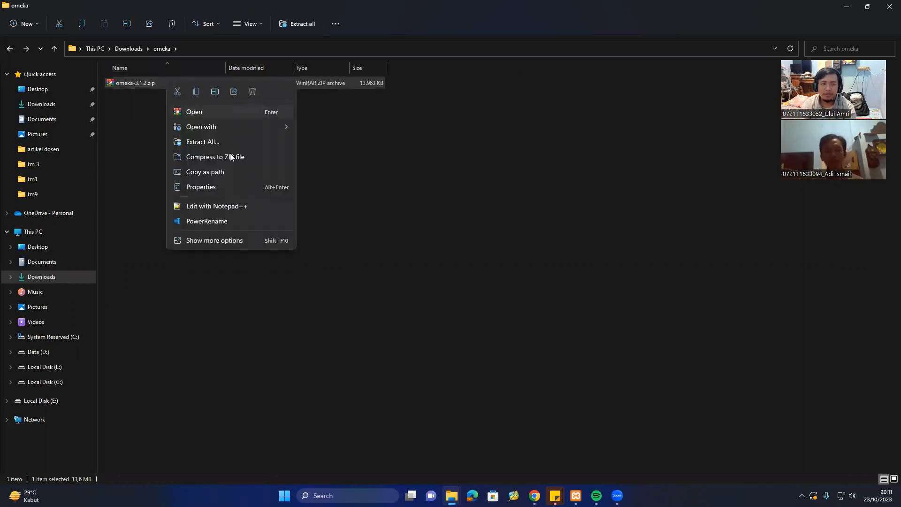
left_click(277, 238)
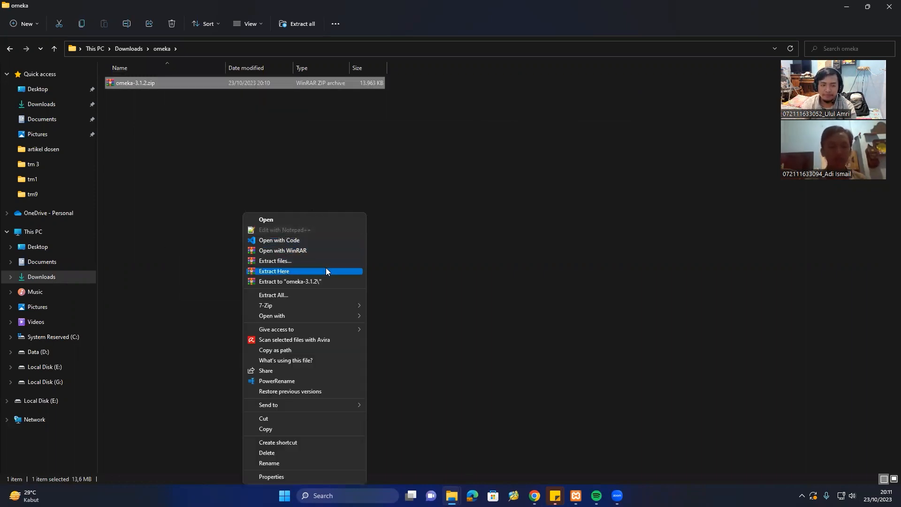
left_click(326, 268)
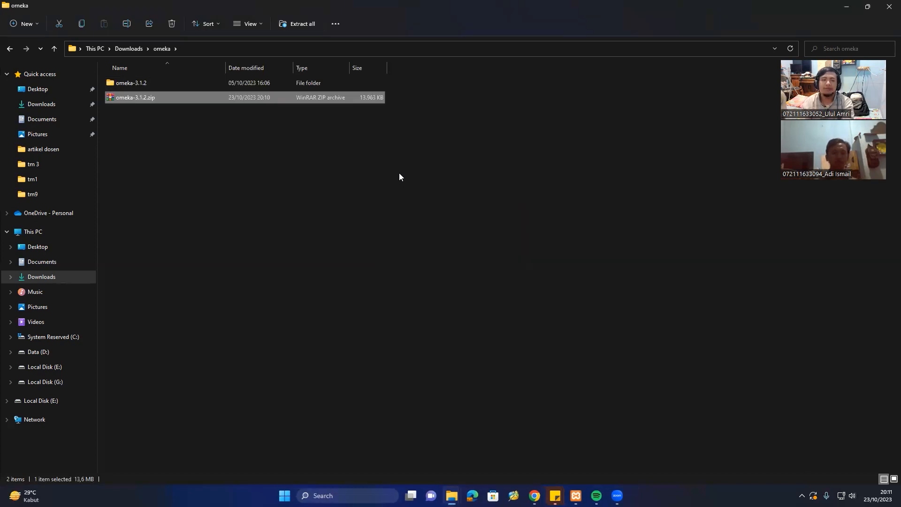
Rename the extracted omeka-3.1.2 folder to omeka by dropping the version suffix.
left_click(234, 140)
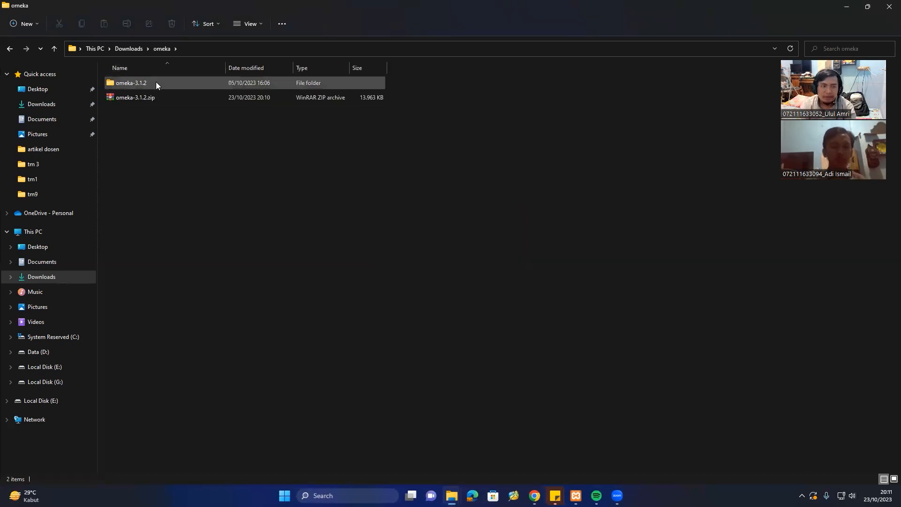
left_click(156, 83)
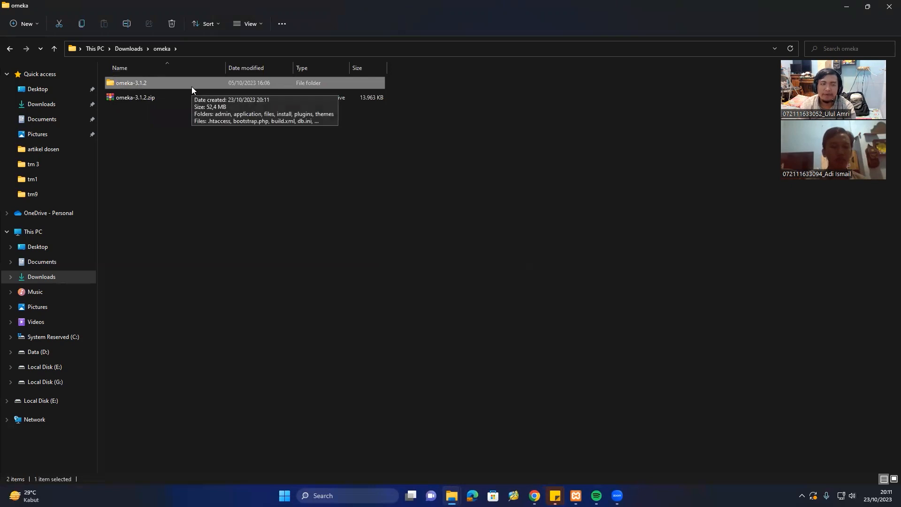
key("F2")
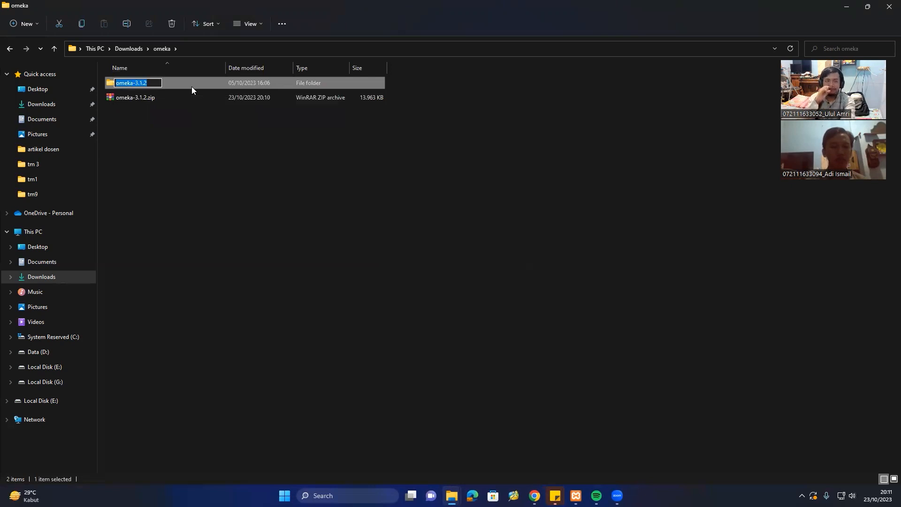
key("End")
key("BackSpace")
key("BackSpace")
key("BackSpace")
key("BackSpace")
key("BackSpace")
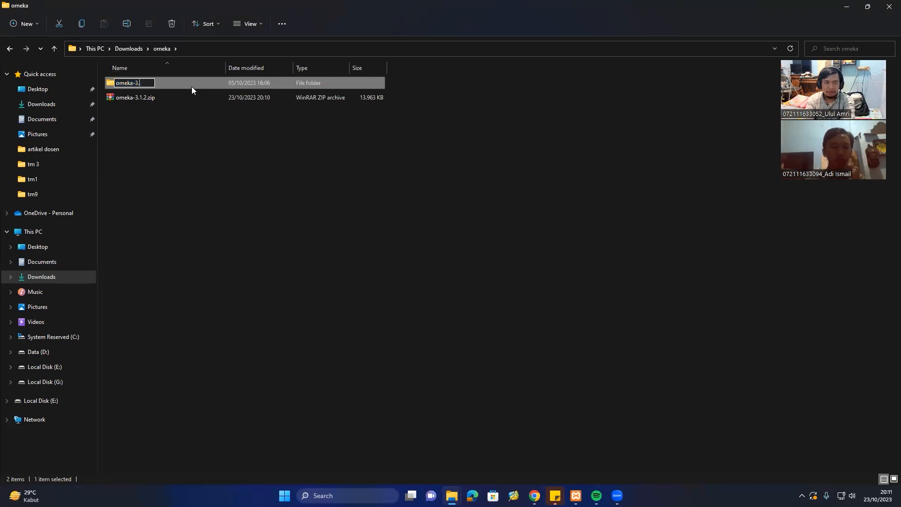
key("BackSpace")
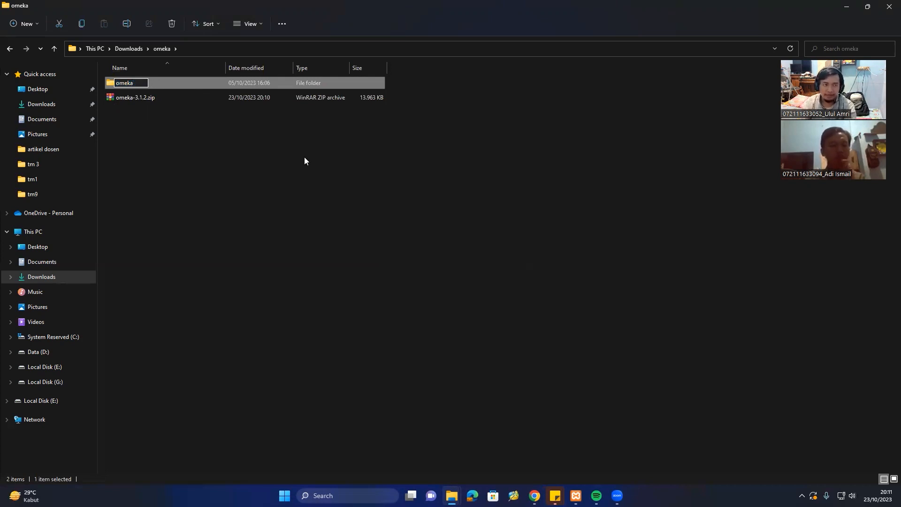
key("Return")
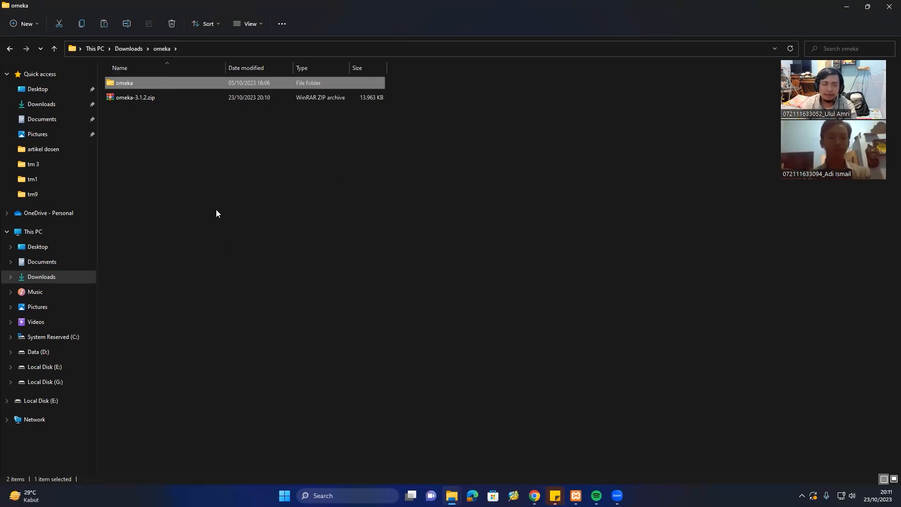
In C:\xampp\htdocs, rename the existing omeka folder to omeka1.
left_click(83, 341)
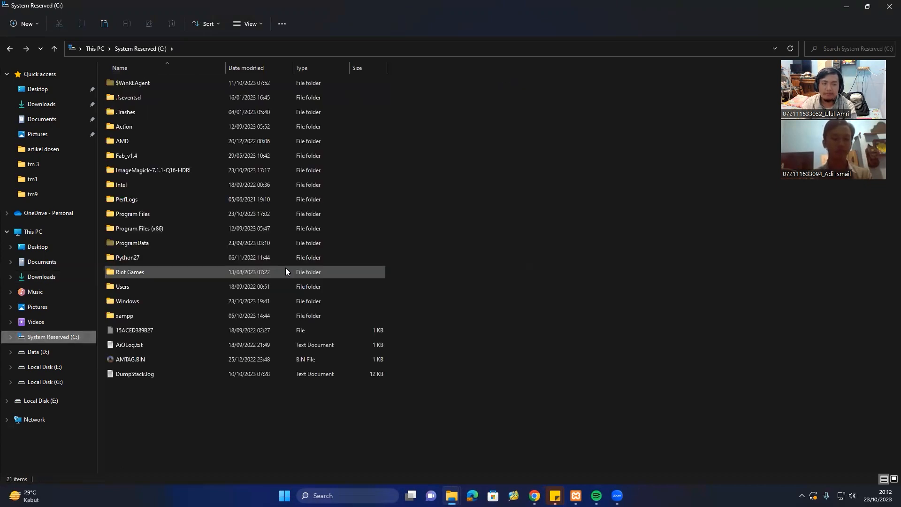
double_click(143, 315)
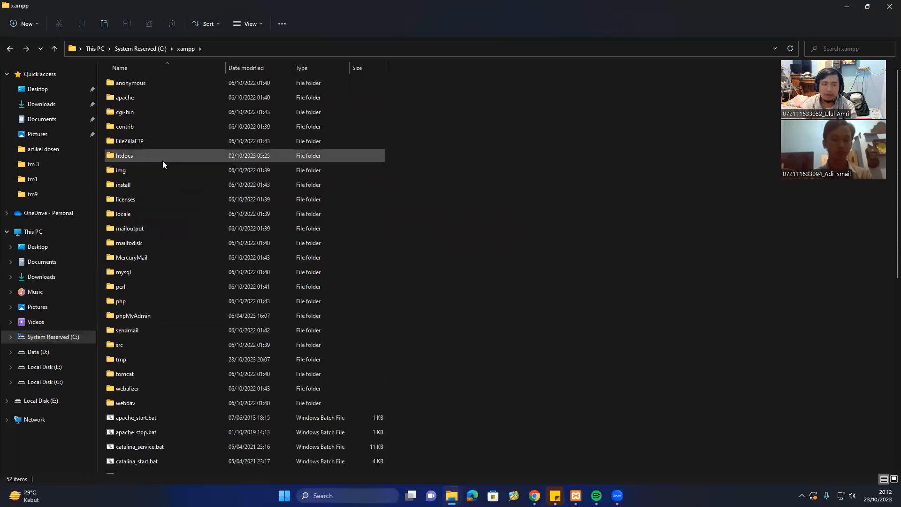
double_click(163, 159)
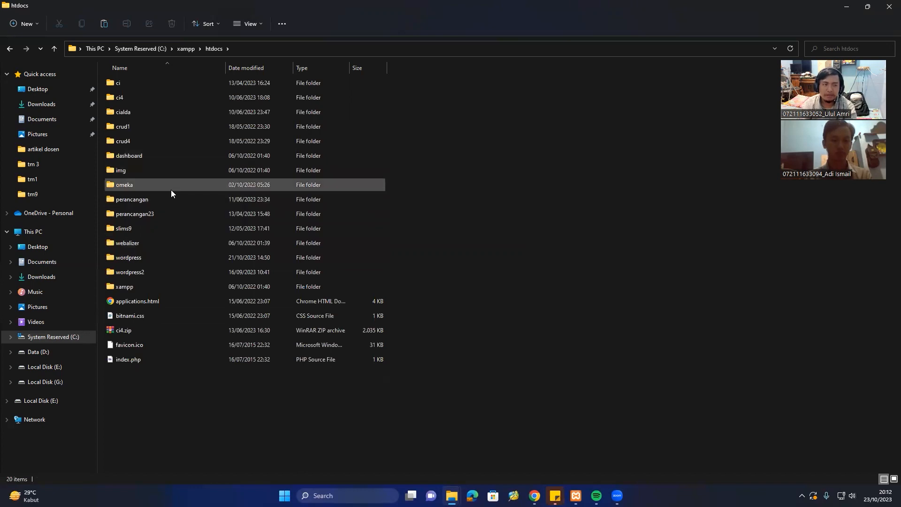
left_click(187, 182)
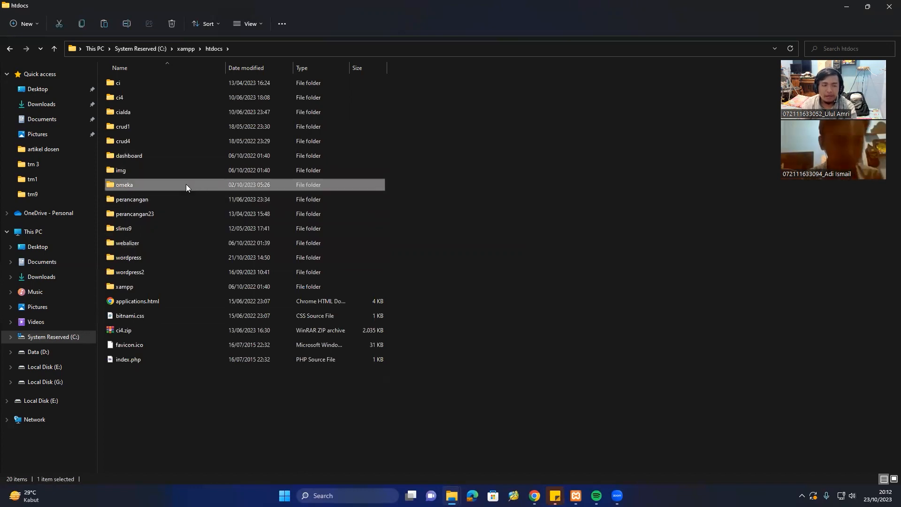
key("F2")
key("End")
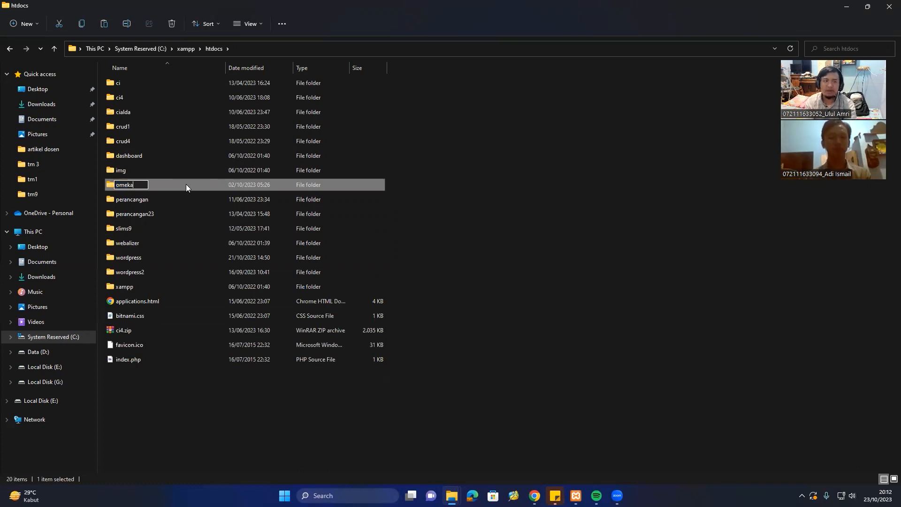
type("1")
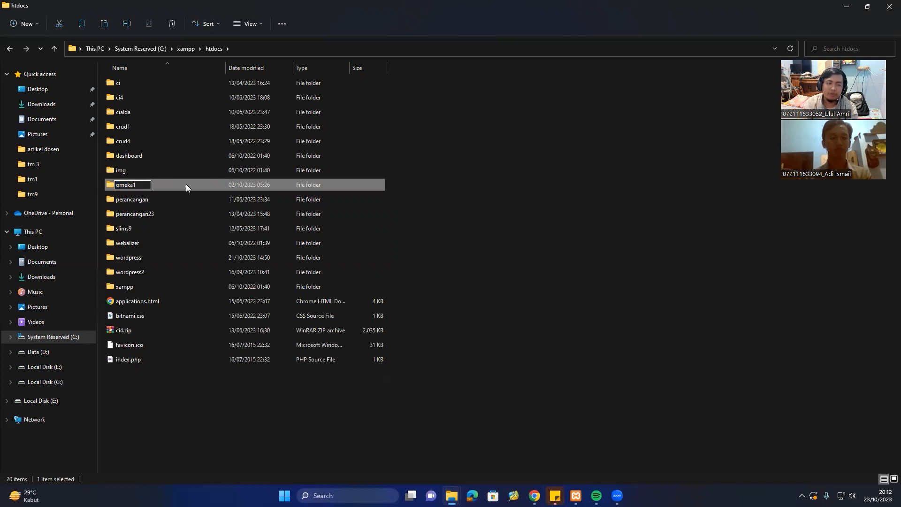
left_click(538, 248)
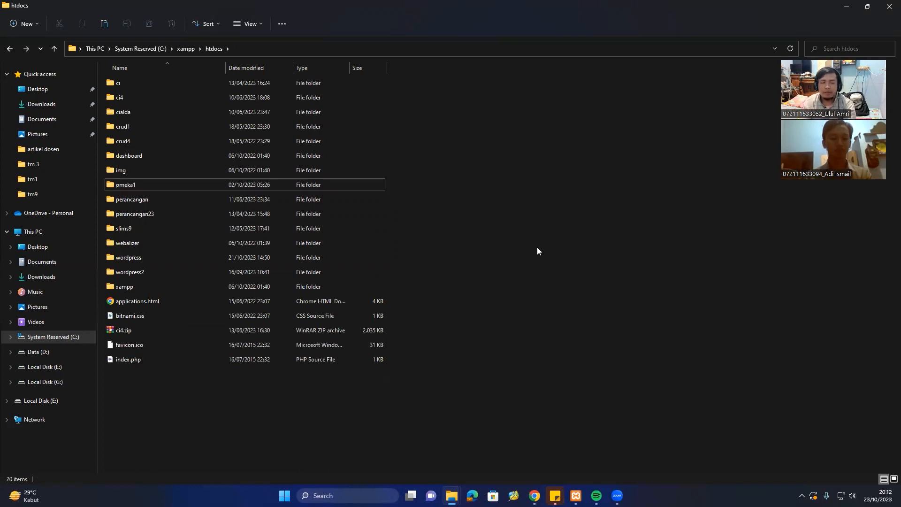
Paste the new omeka folder into htdocs beside omeka1 and let all 5,374 items copy.
key("ctrl+v")
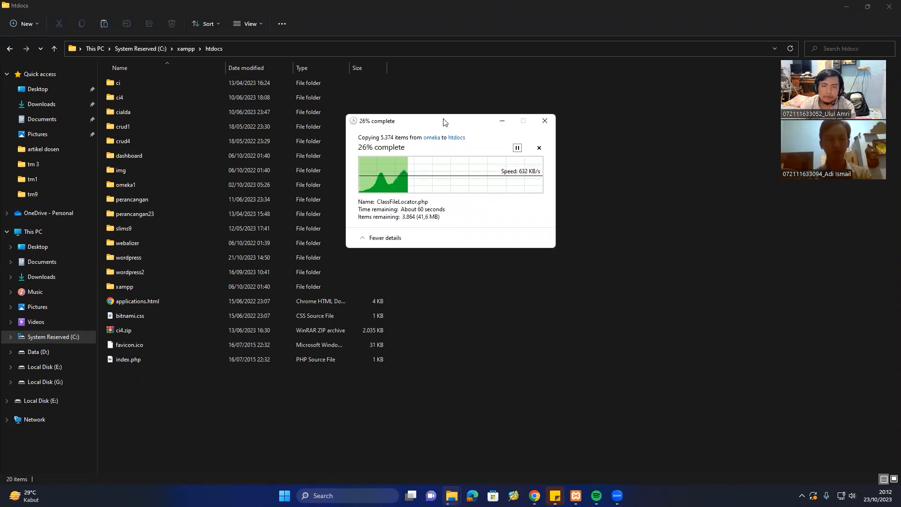
left_click_drag(445, 122, 447, 122)
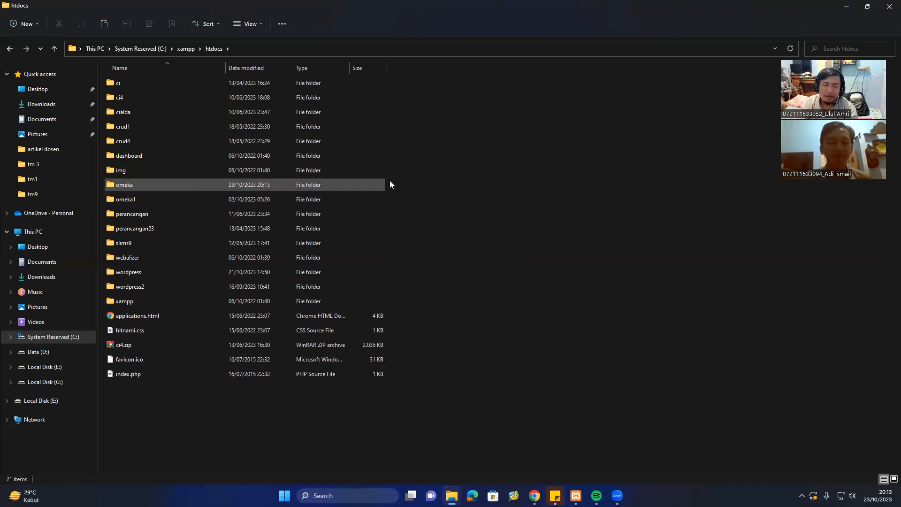
left_click(581, 195)
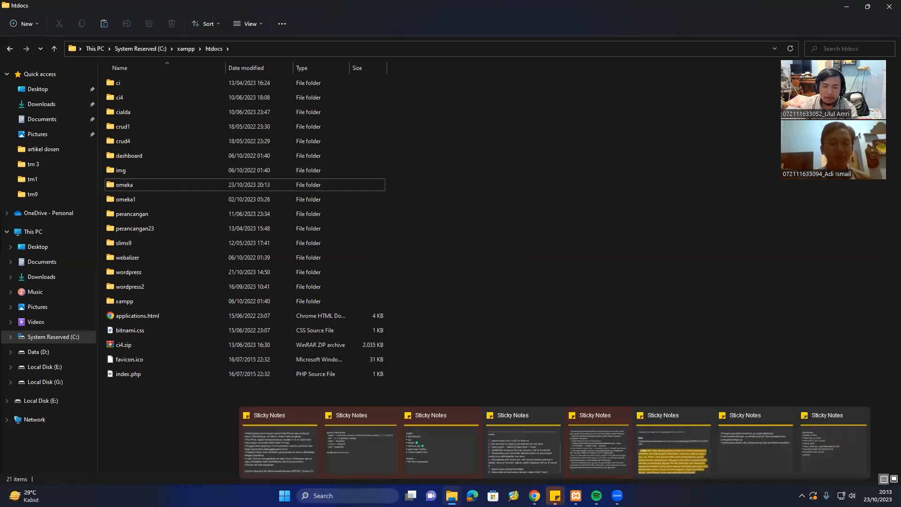
mouse_move(536, 494)
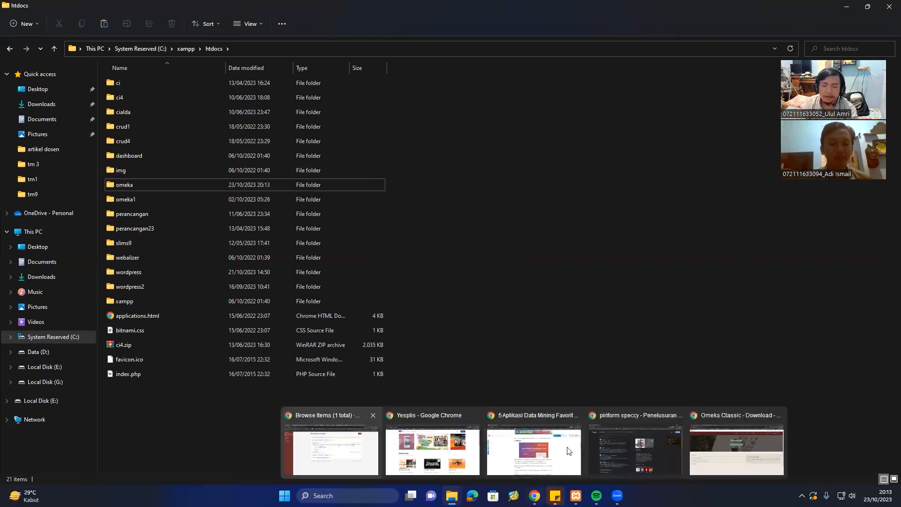
Verify Apache and MySQL are running in XAMPP, then return to the localhost phpMyAdmin home page.
left_click(733, 441)
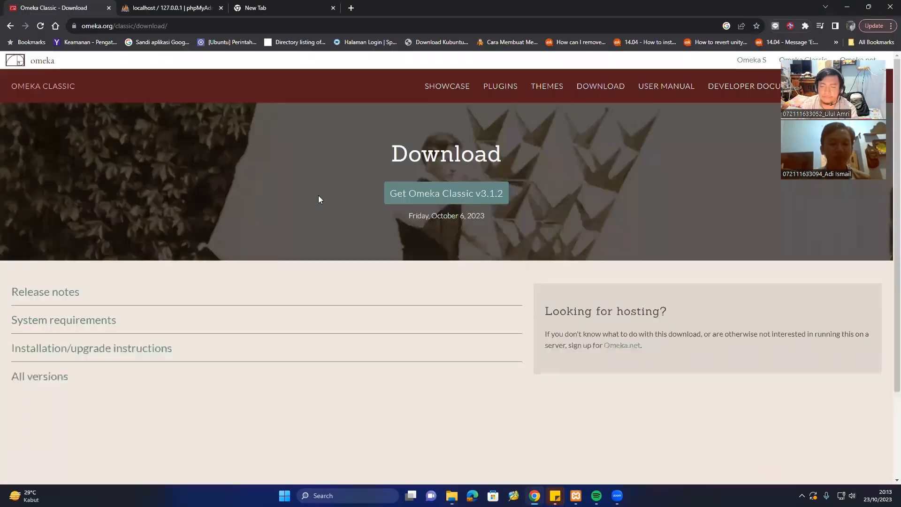
left_click(172, 8)
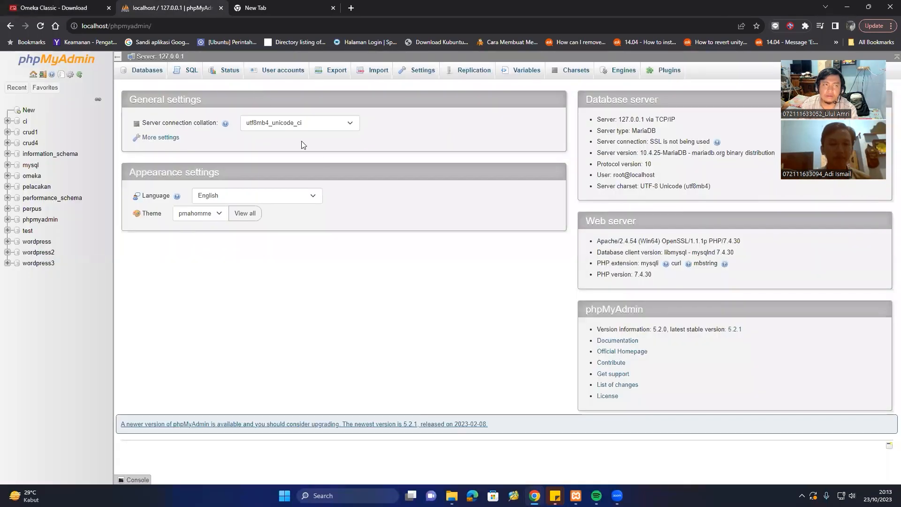
double_click(157, 26)
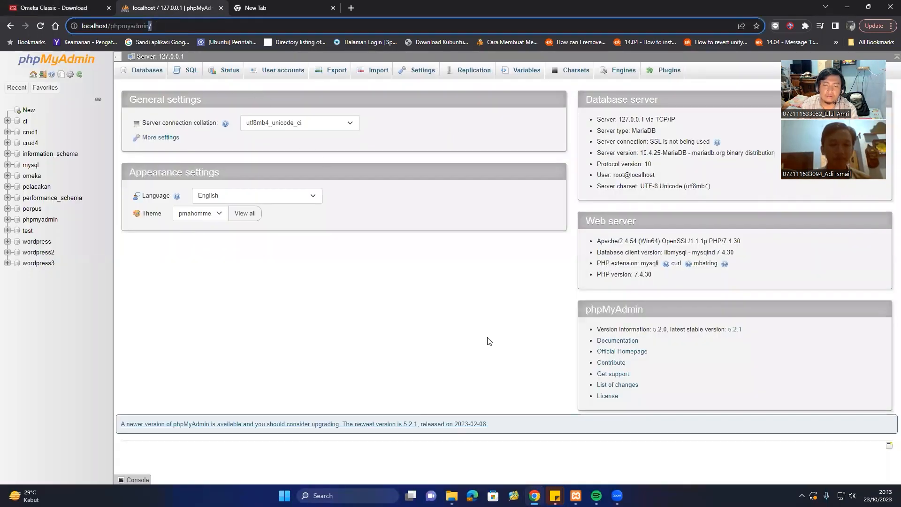
left_click(582, 442)
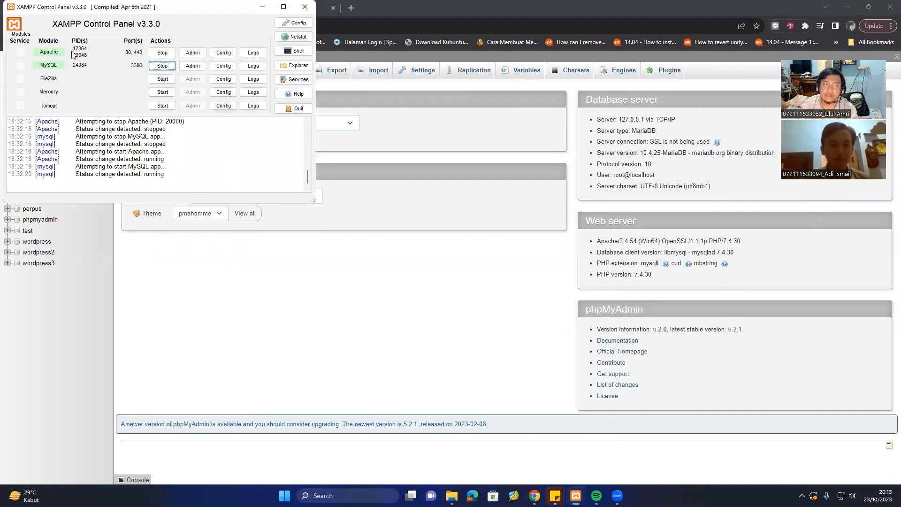
left_click(192, 282)
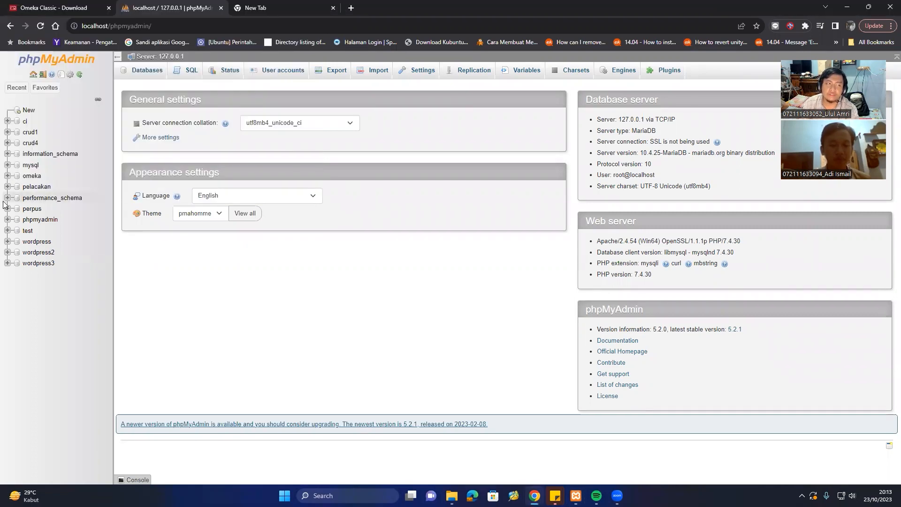
Create an empty database named omeka2 from the sidebar's New page.
left_click(27, 111)
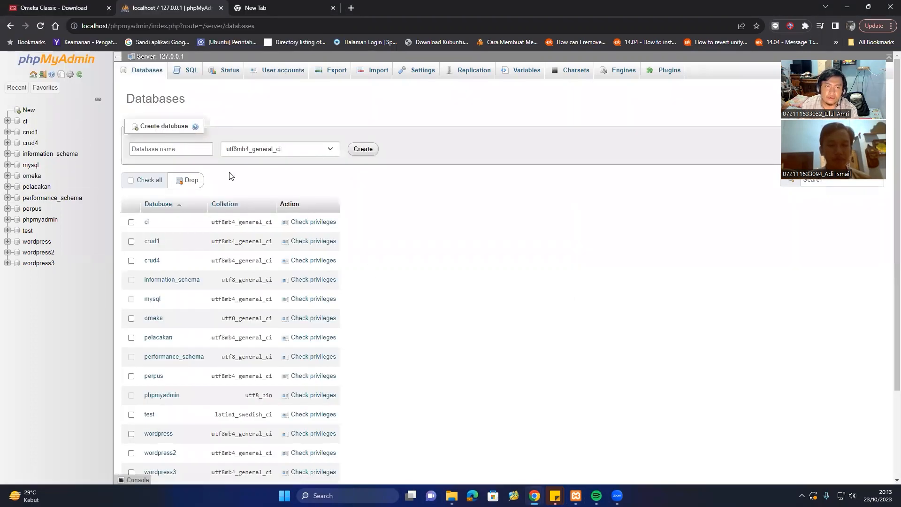
left_click(178, 149)
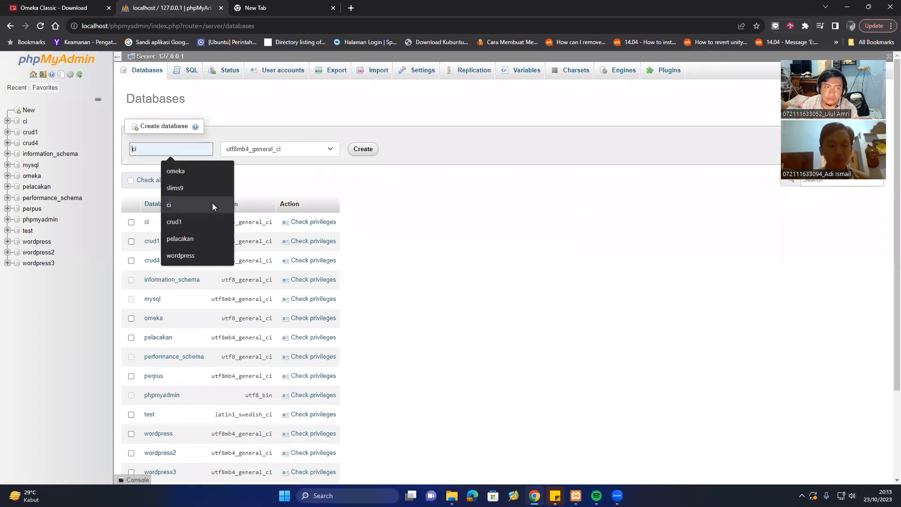
left_click(422, 233)
left_click(146, 147)
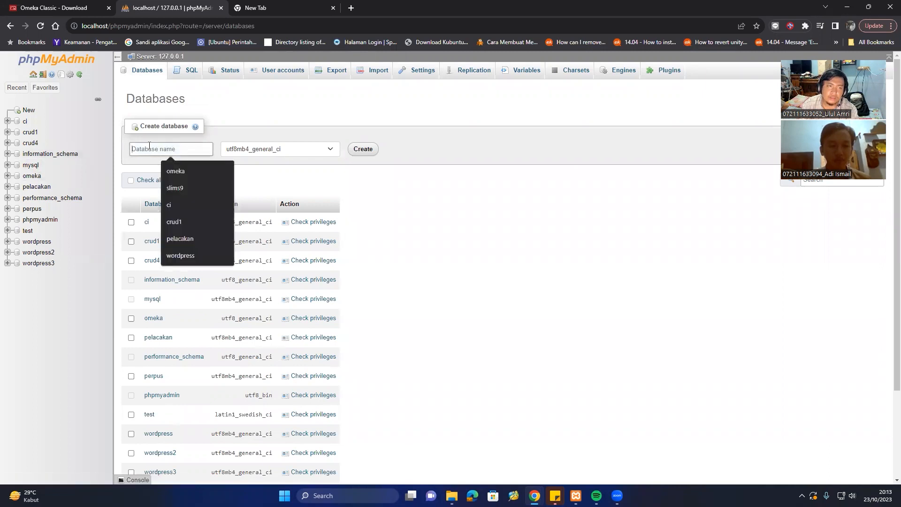
type("ome")
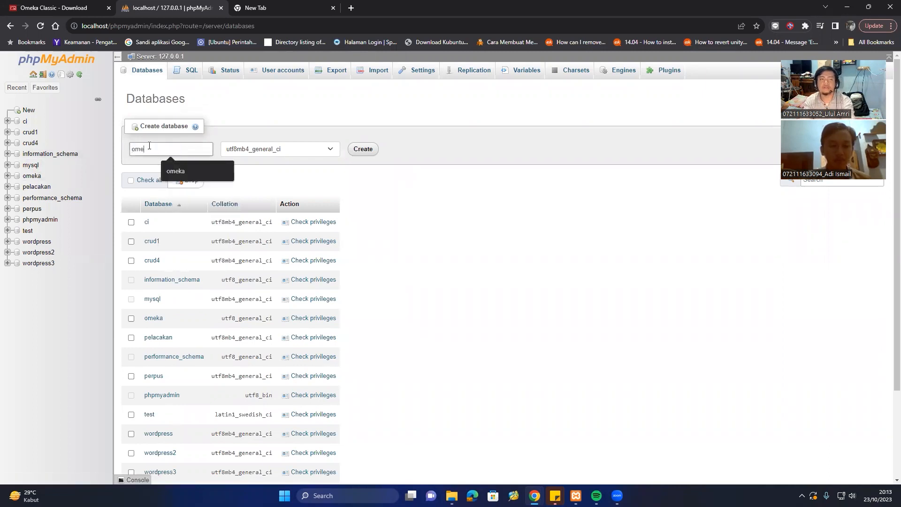
type("ka2")
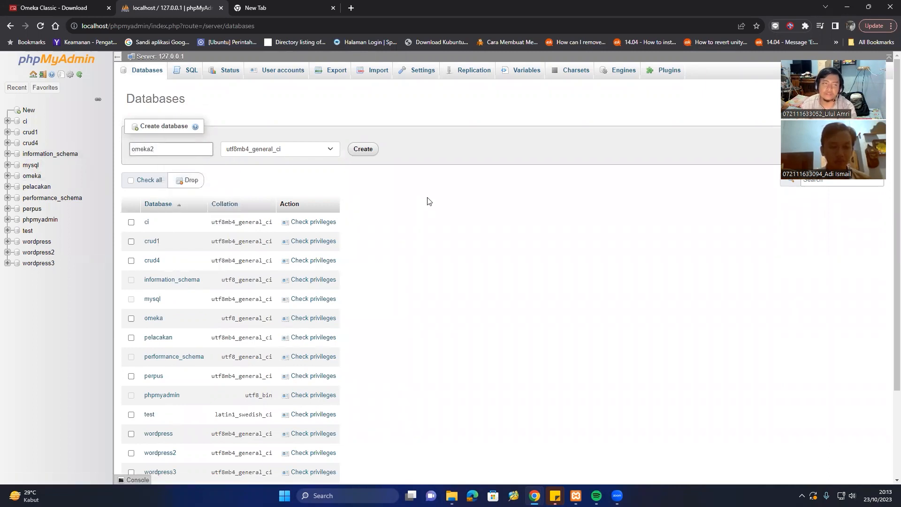
left_click(363, 150)
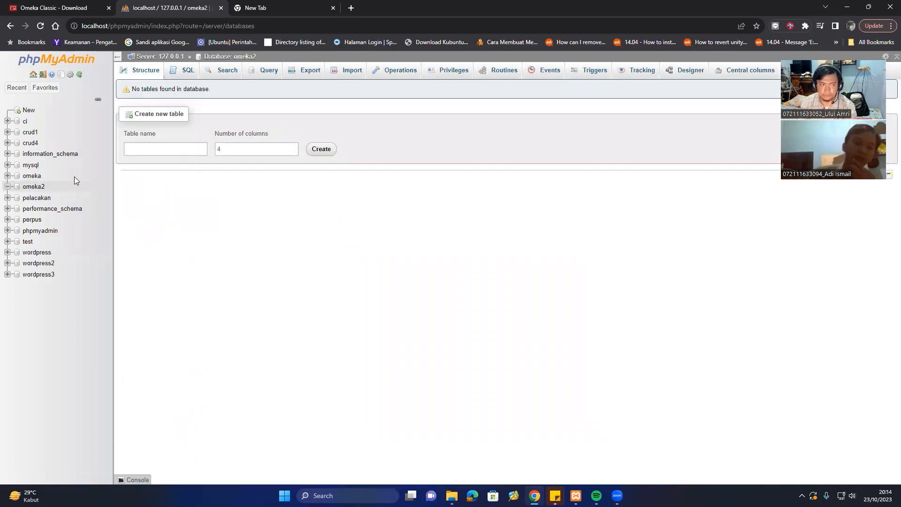
Start a new user account omeka23 restricted to localhost, entering and confirming its password.
left_click(452, 75)
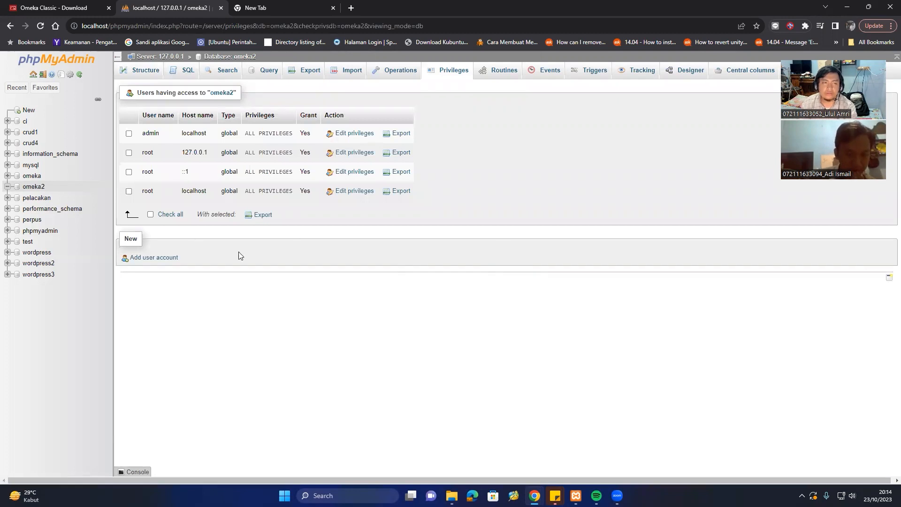
left_click(158, 261)
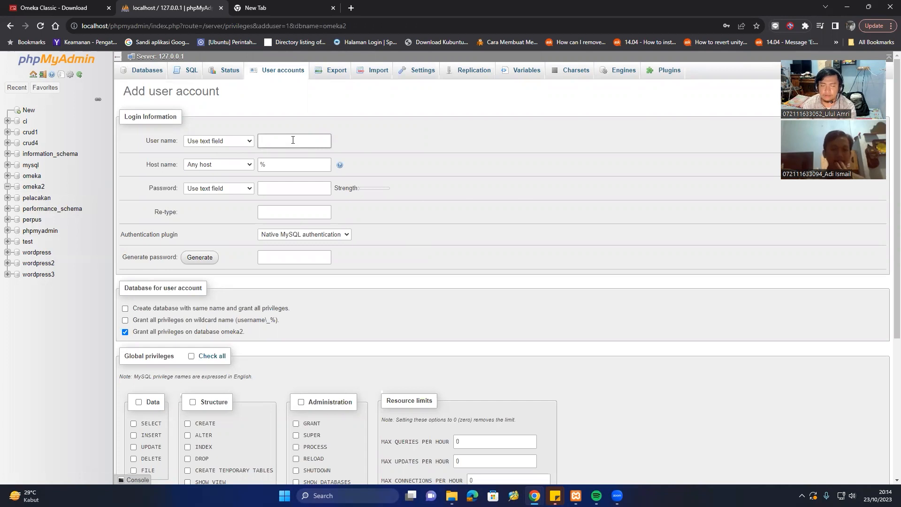
type("ome")
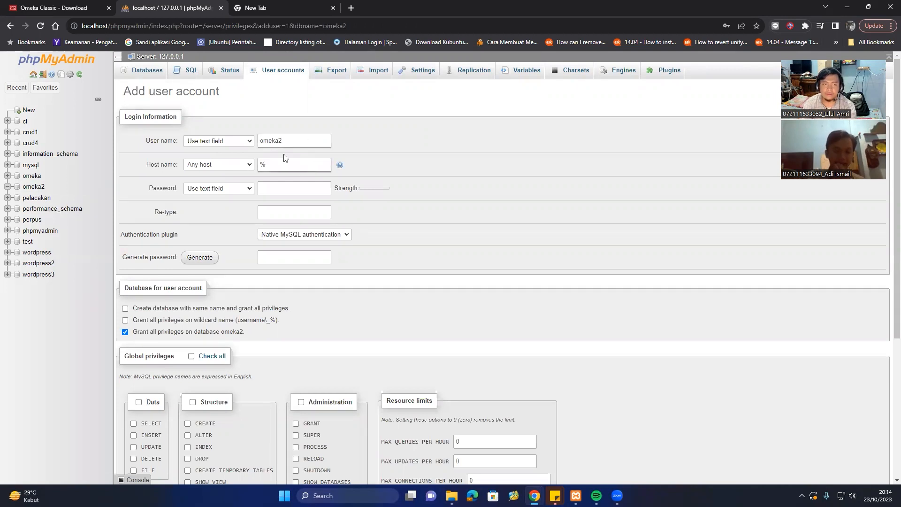
type("ka2")
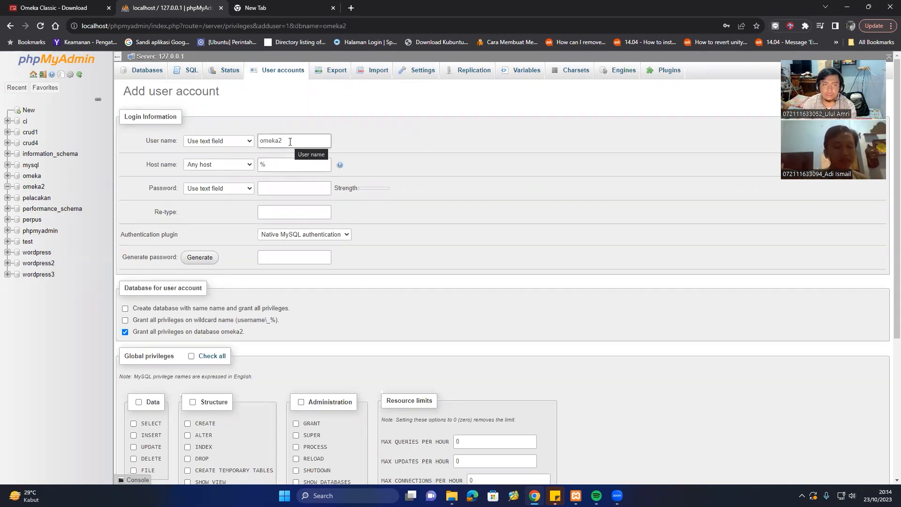
type("3")
left_click(239, 165)
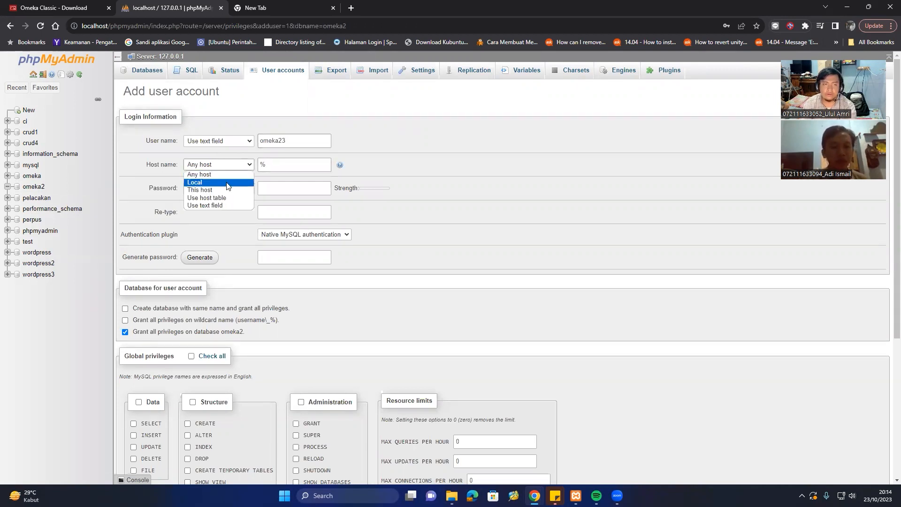
left_click(227, 183)
left_click(297, 185)
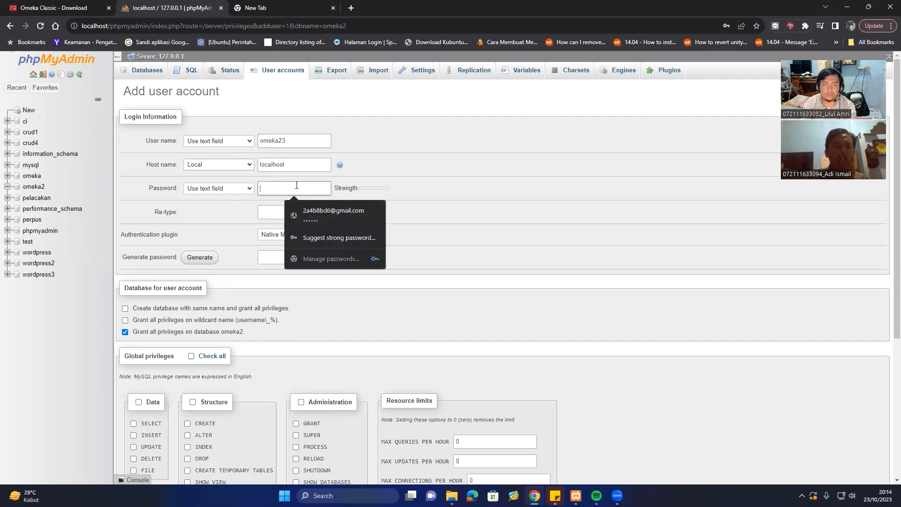
type("•••")
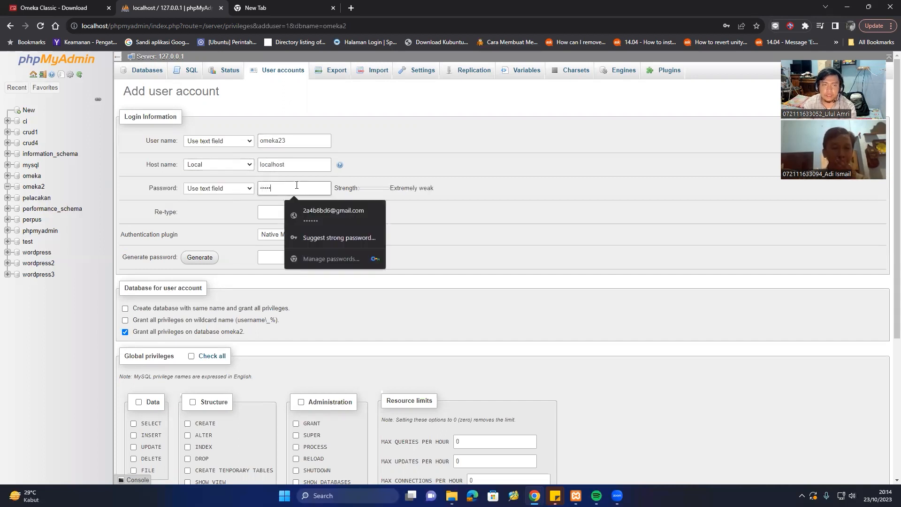
type("••")
left_click(262, 211)
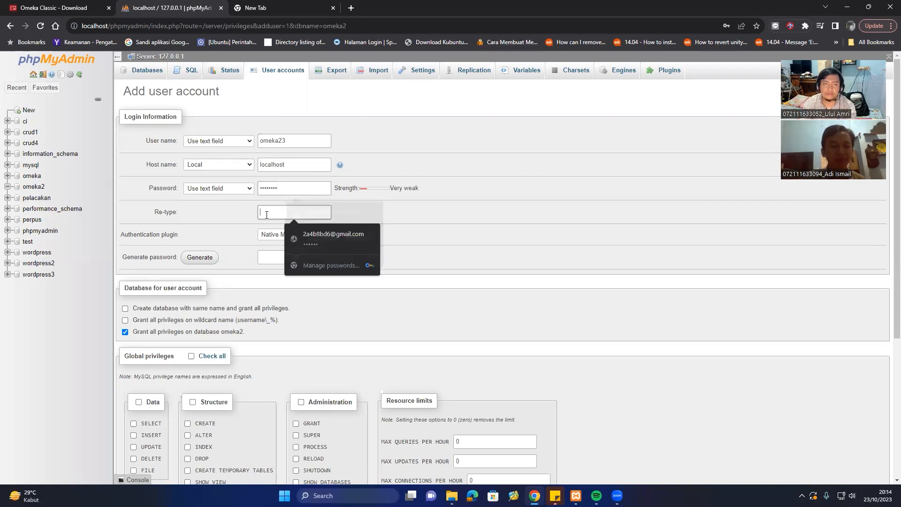
type("••")
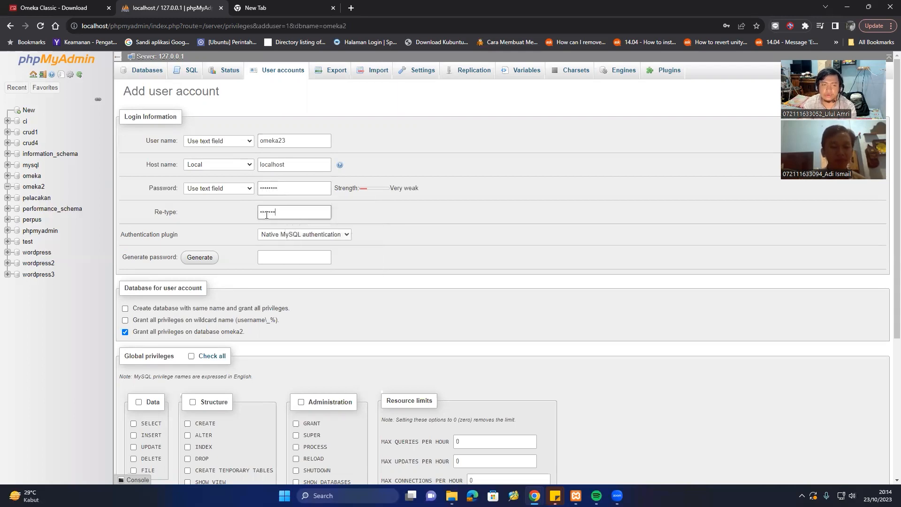
Grant the new user all global privileges and create the account.
scroll(530, 243, "down", 4)
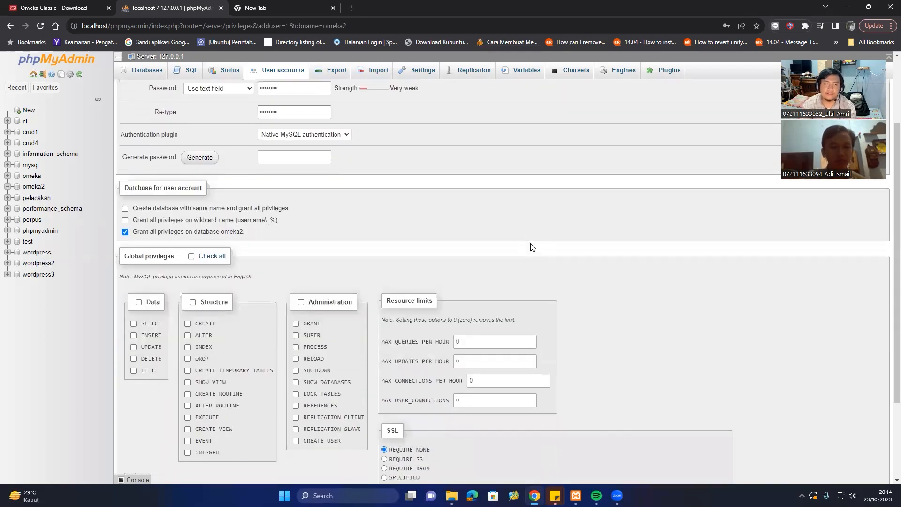
scroll(328, 186, "up", 1)
scroll(364, 198, "up", 3)
scroll(257, 231, "down", 2)
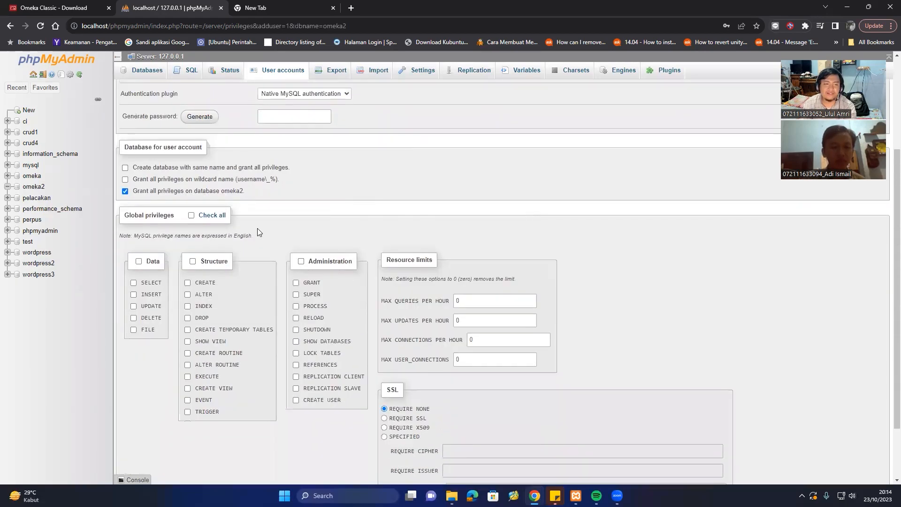
left_click(192, 216)
scroll(700, 281, "down", 2)
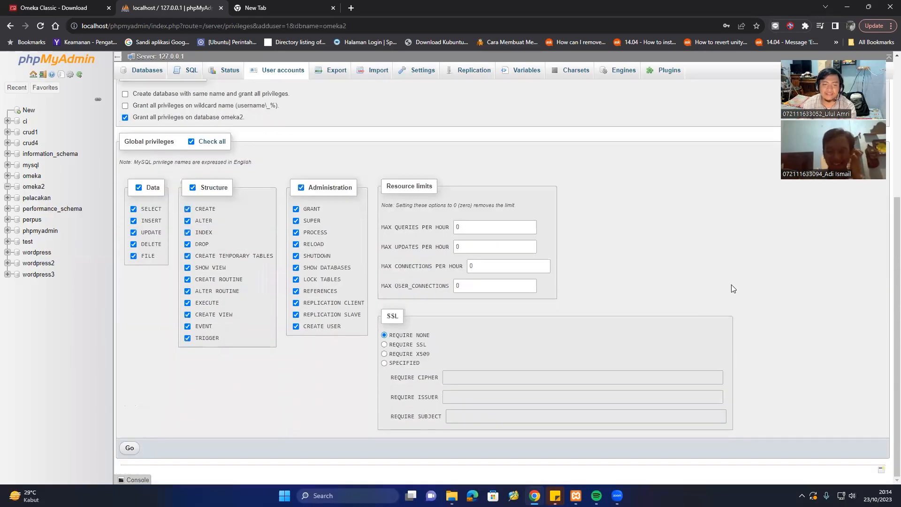
left_click(130, 448)
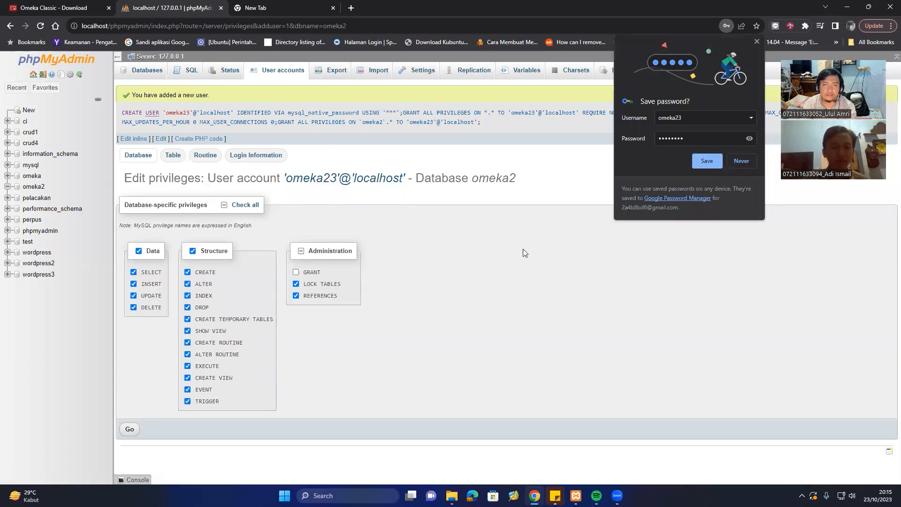
Close Chrome's save-password popup after the omeka23@localhost confirmation appears.
left_click(756, 41)
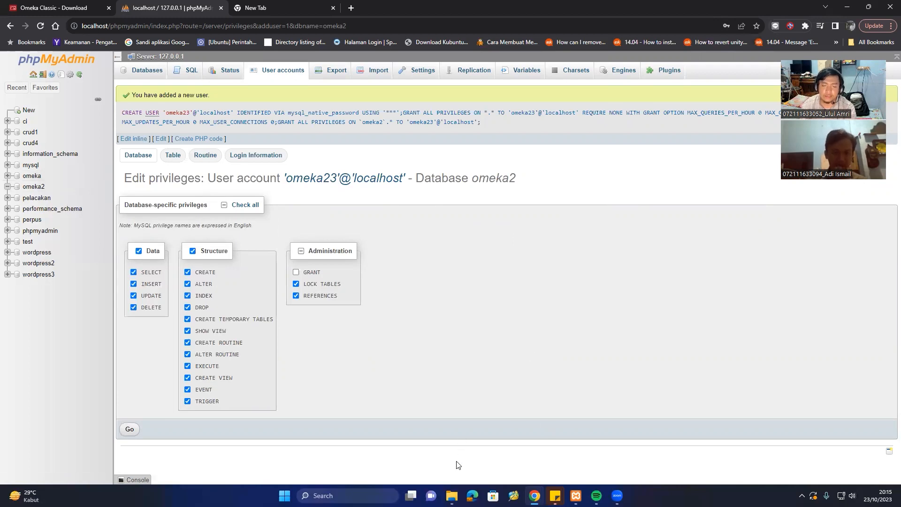
Open htdocs\omeka\db.ini in Notepad.
mouse_move(451, 494)
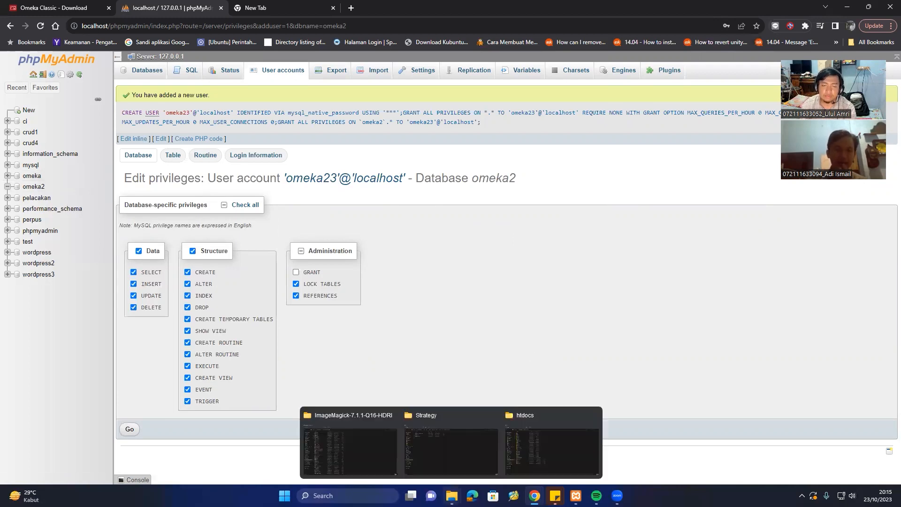
left_click(550, 437)
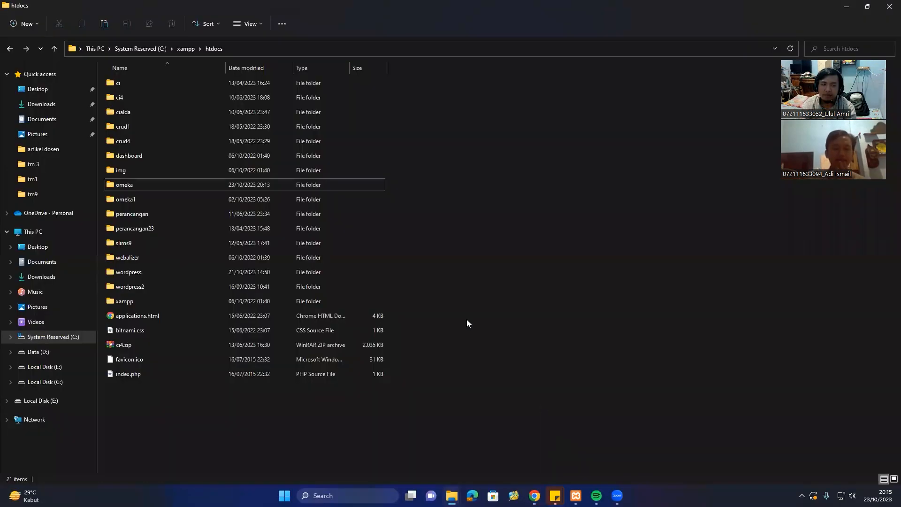
double_click(139, 184)
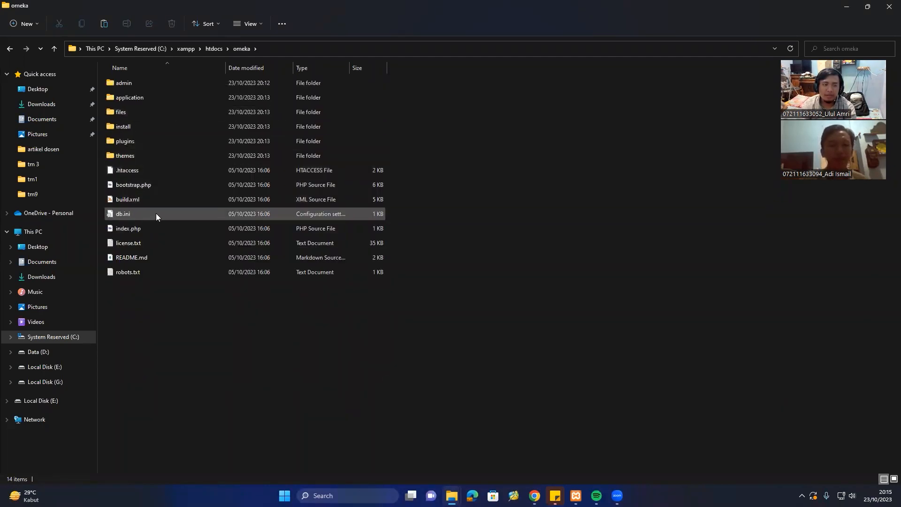
left_click(156, 214)
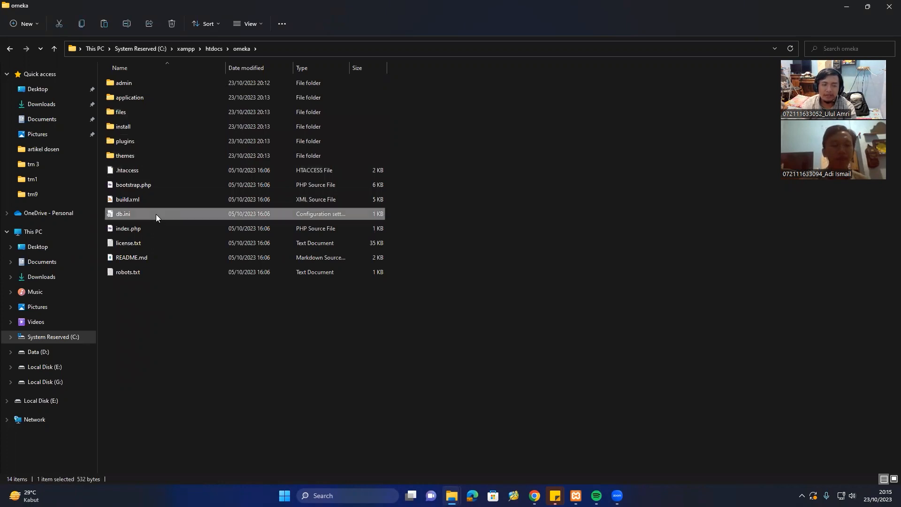
right_click(156, 215)
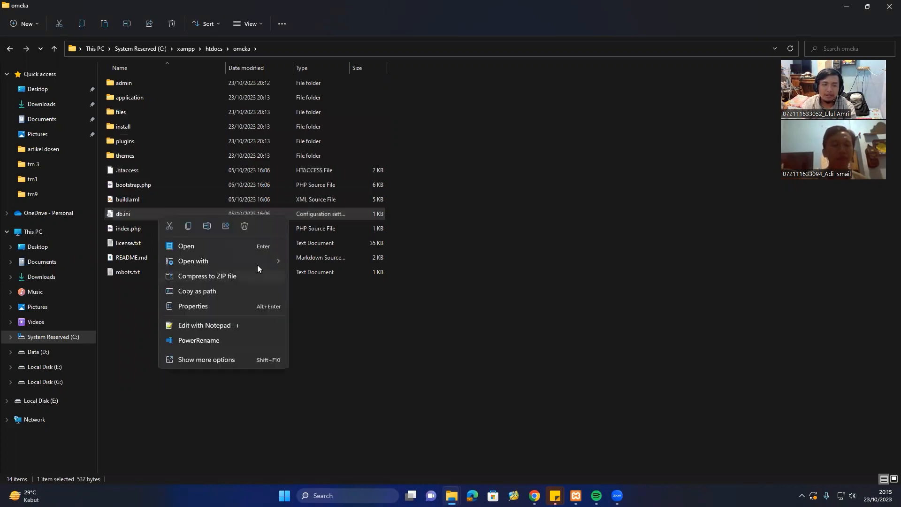
mouse_move(251, 259)
left_click(311, 261)
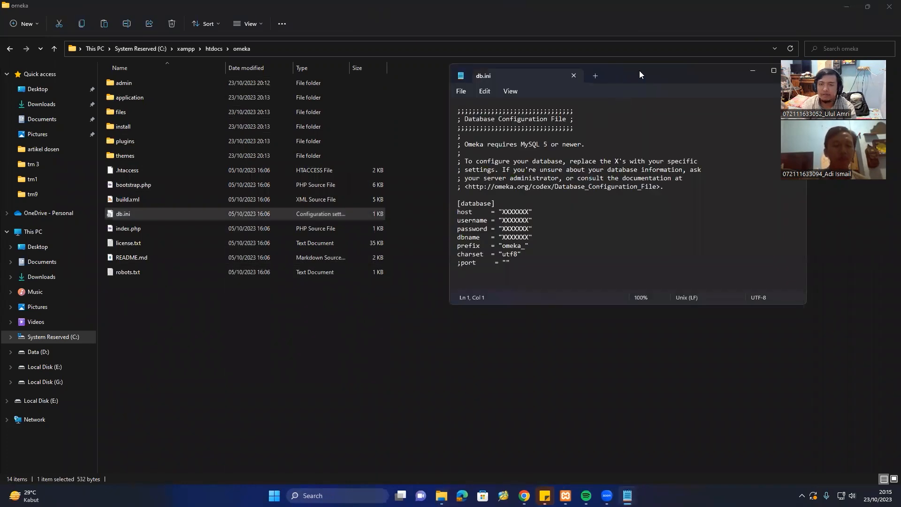
In db.ini, set the host to localhost and the username to omeka23.
left_click_drag(640, 70, 613, 83)
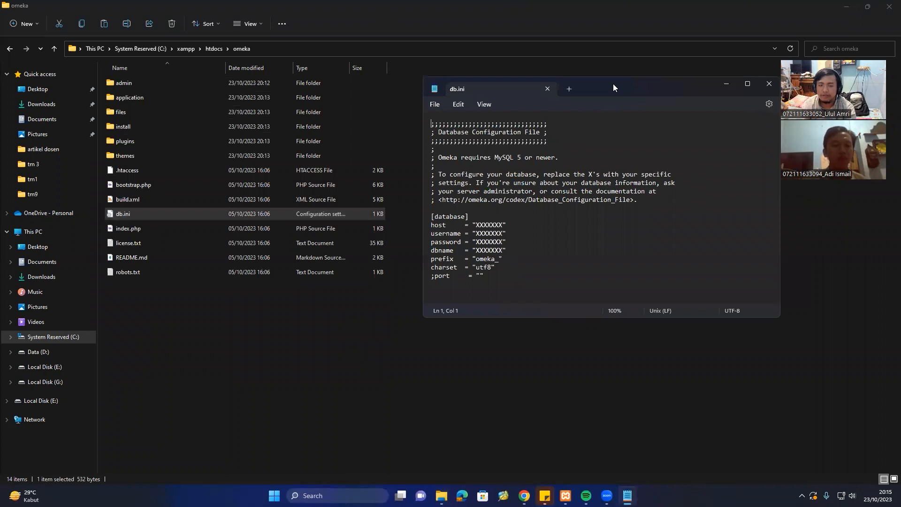
left_click(500, 225)
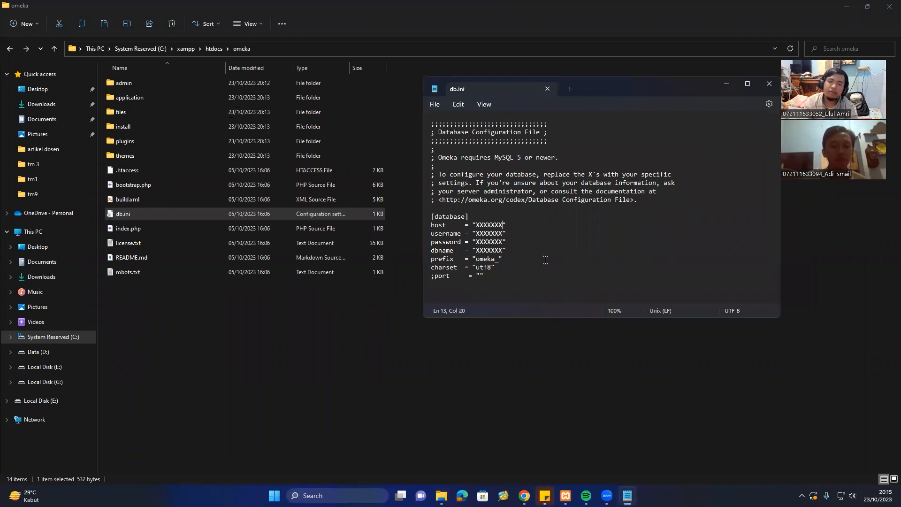
key("BackSpace")
key("BackSpace")
key("BackSpace")
key("BackSpace")
key("BackSpace")
key("BackSpace")
key("BackSpace")
type("1")
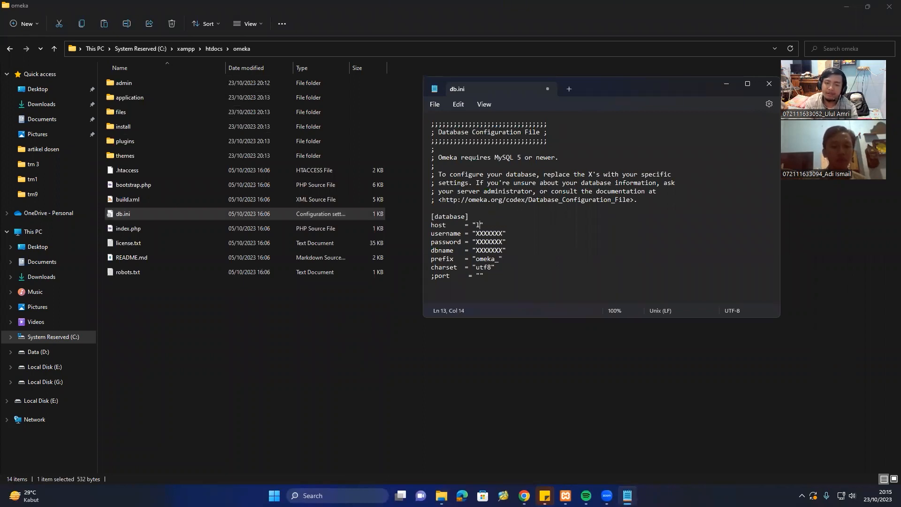
type("oca")
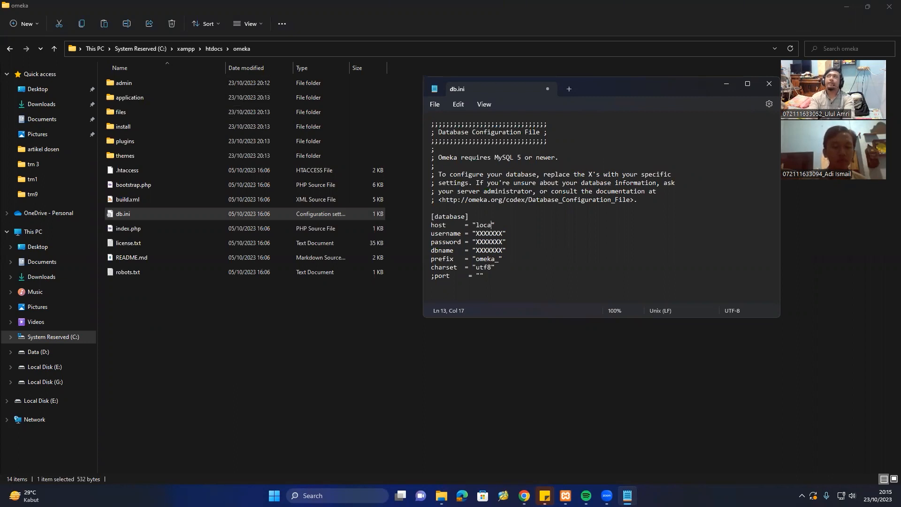
type("lho")
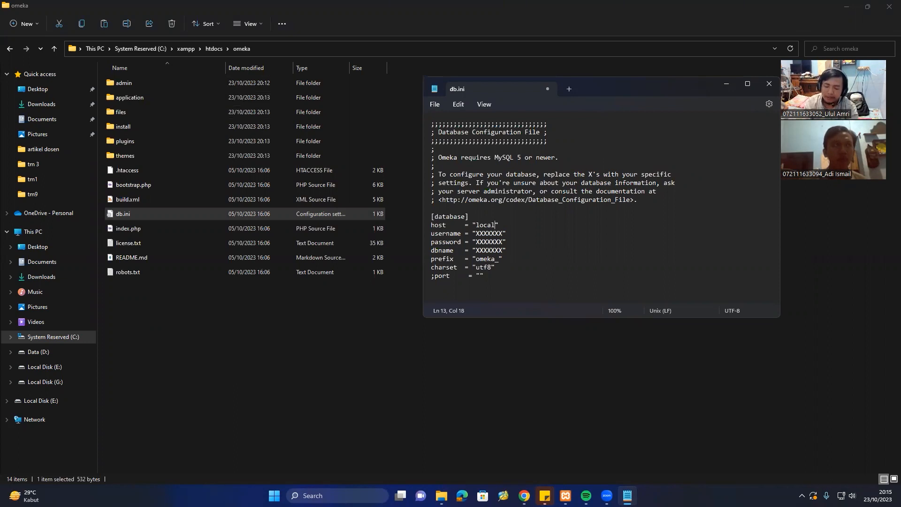
type("st")
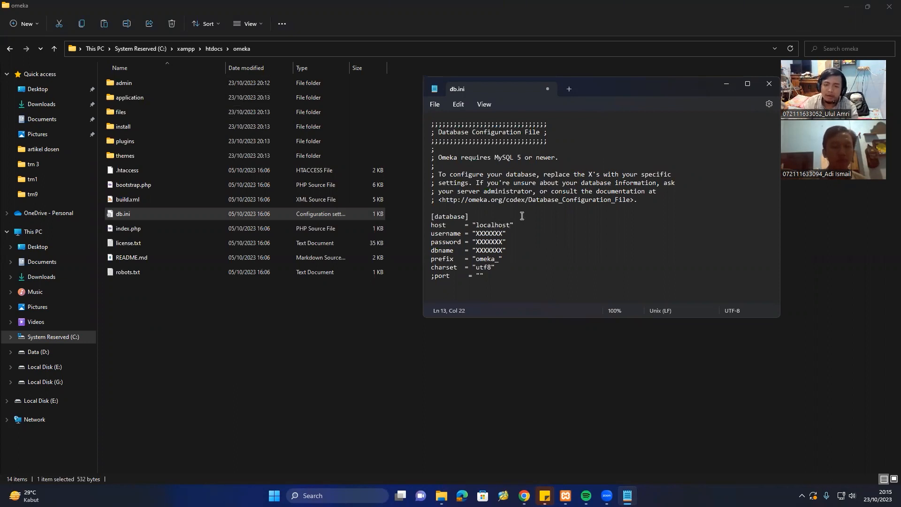
left_click(503, 226)
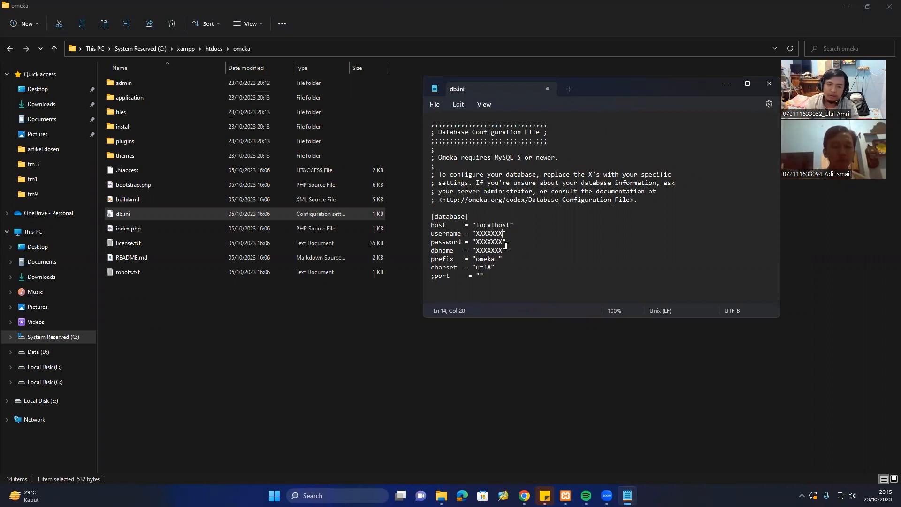
key("BackSpace")
key("BackSpace")
key("BackSpace")
key("BackSpace")
key("BackSpace")
key("BackSpace")
key("BackSpace")
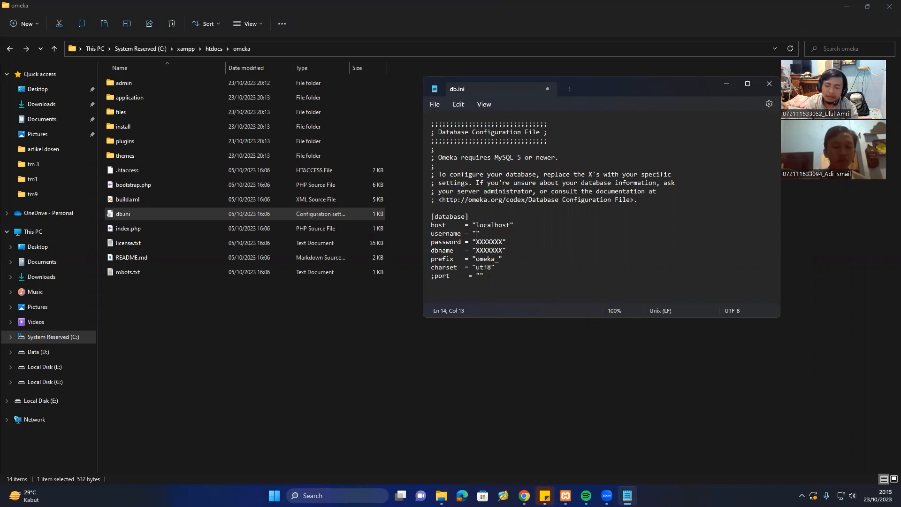
type("omeka")
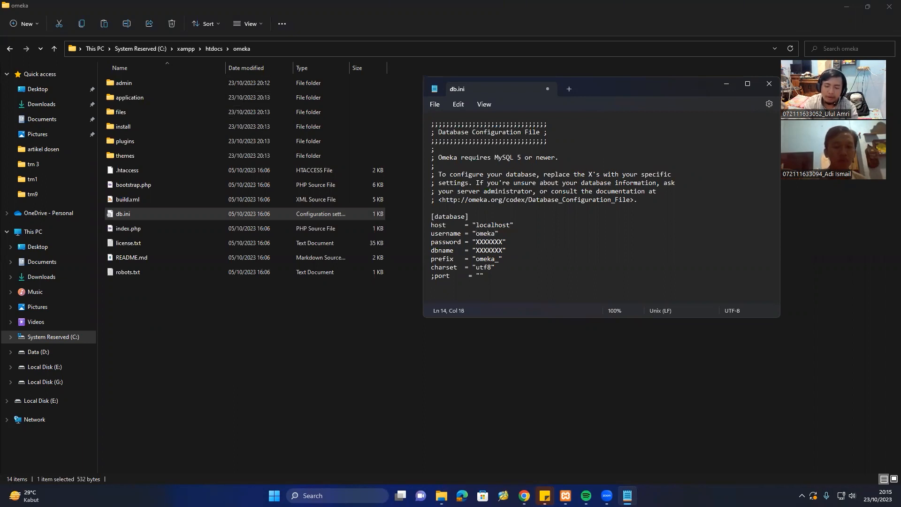
type("23")
Enter the database user's password and dbname omeka2, save db.ini, and return to phpMyAdmin.
key("Down")
key("BackSpace")
key("BackSpace")
key("BackSpace")
key("BackSpace")
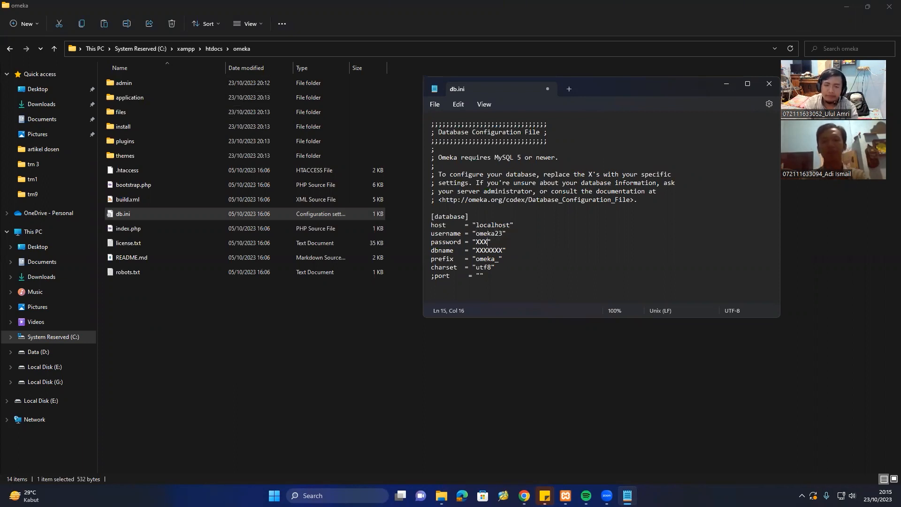
key("BackSpace")
key("BackSpace")
key("BackSpace")
type("admin123")
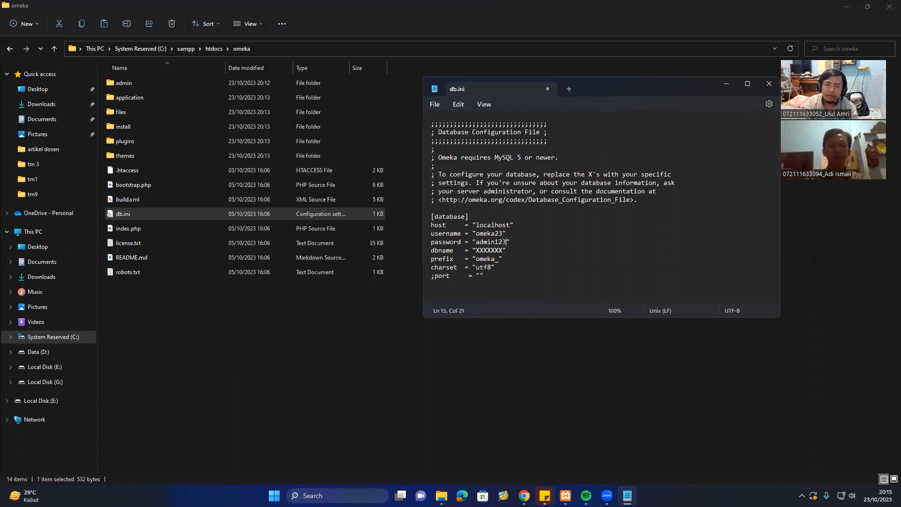
left_click(501, 251)
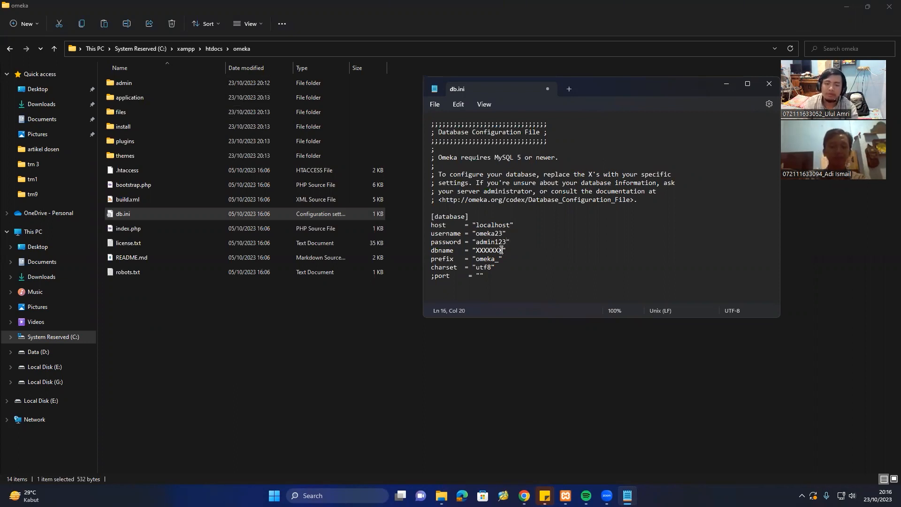
key("BackSpace")
key("BackSpace")
key("BackSpace")
key("BackSpace")
key("BackSpace")
key("BackSpace")
key("BackSpace")
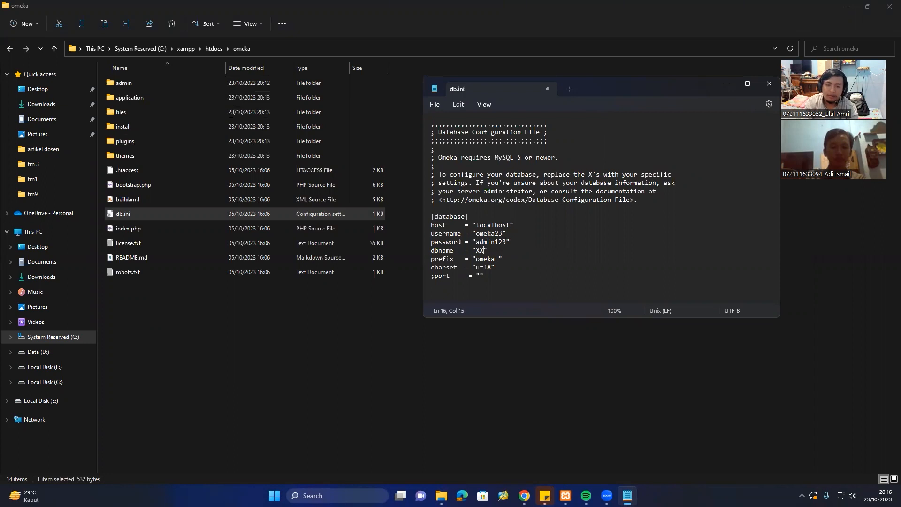
type("omeka")
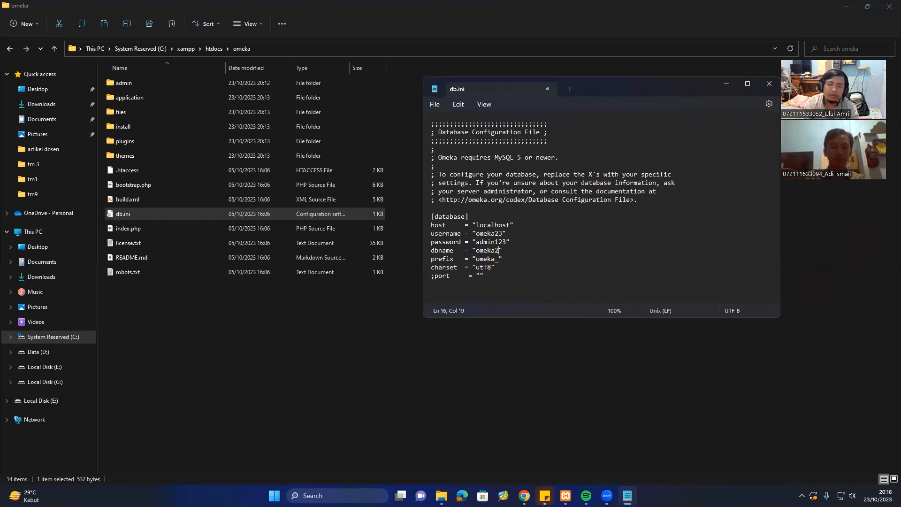
type("2")
key("ctrl+s")
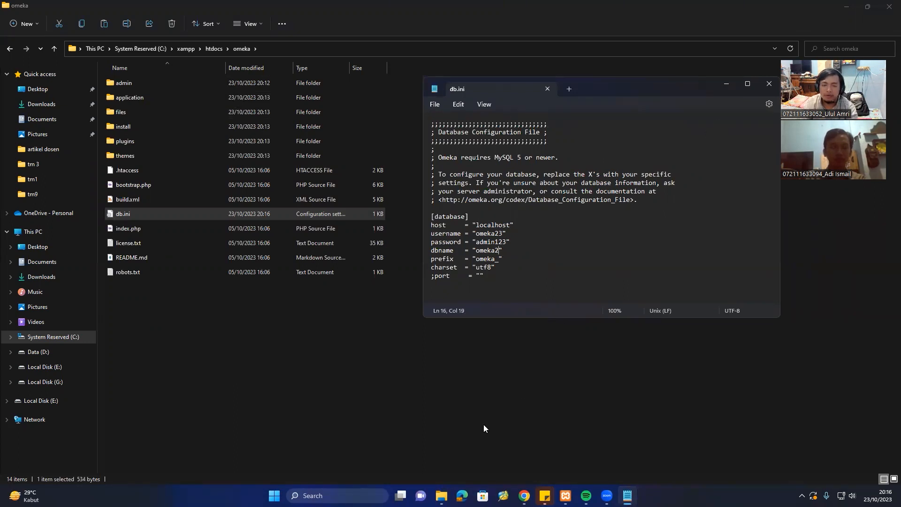
mouse_move(524, 496)
left_click(708, 450)
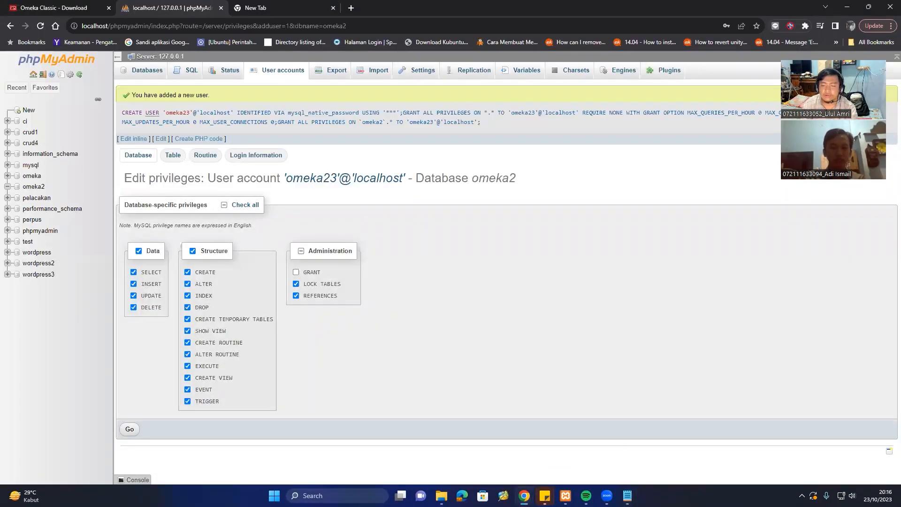
Review the new user's privileges, confirm omeka2 holds no tables, then switch to the new tab.
left_click(627, 496)
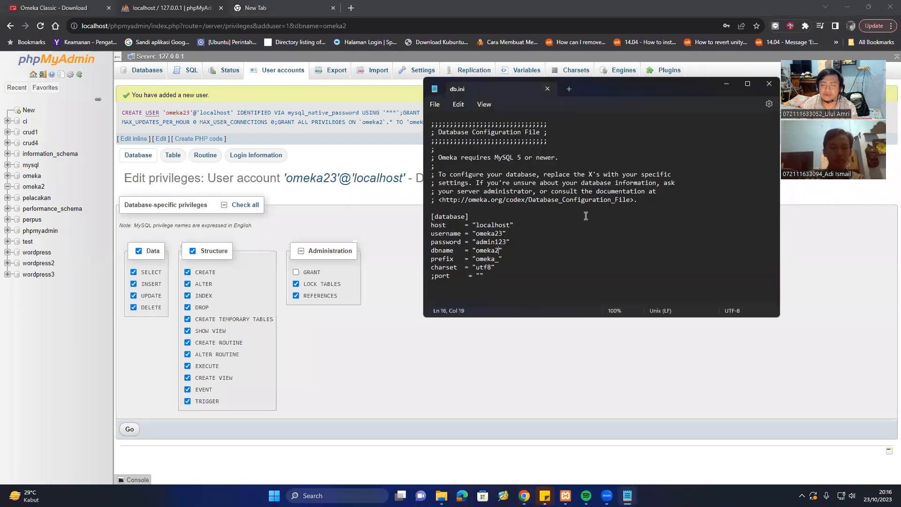
left_click(546, 208)
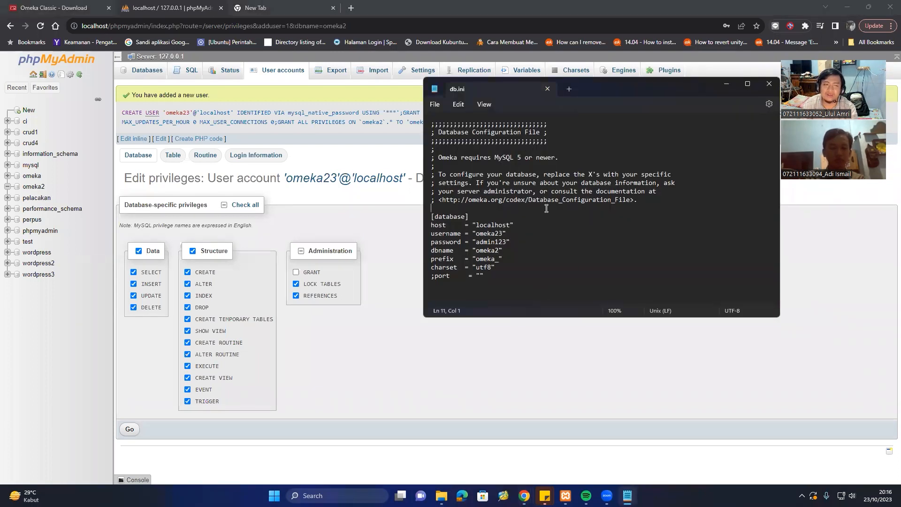
left_click(353, 179)
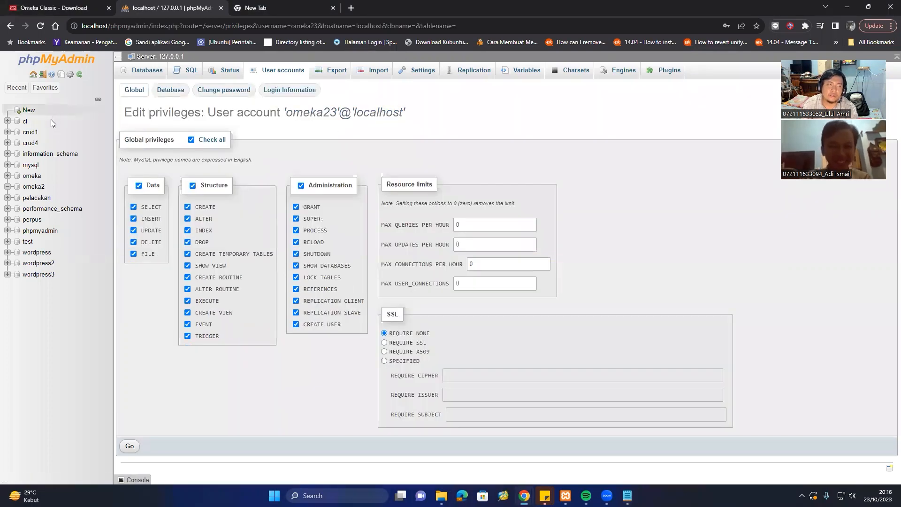
left_click(34, 187)
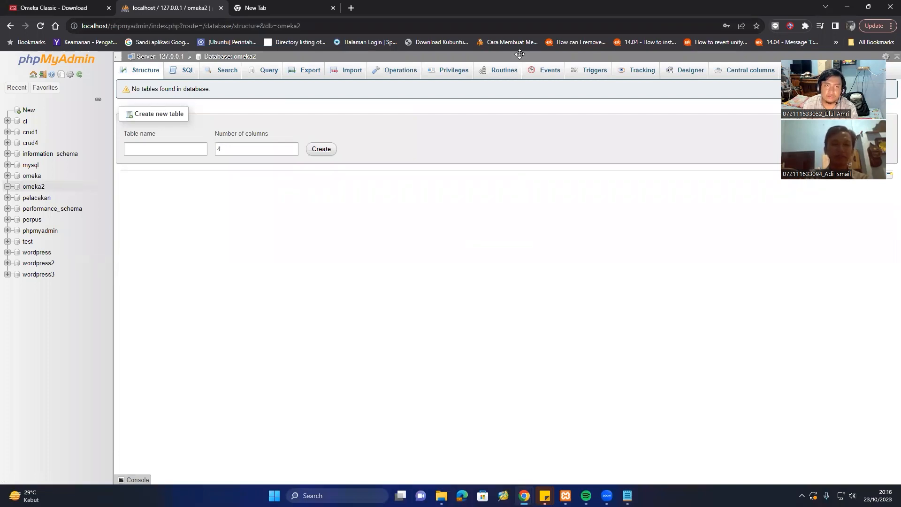
left_click(256, 8)
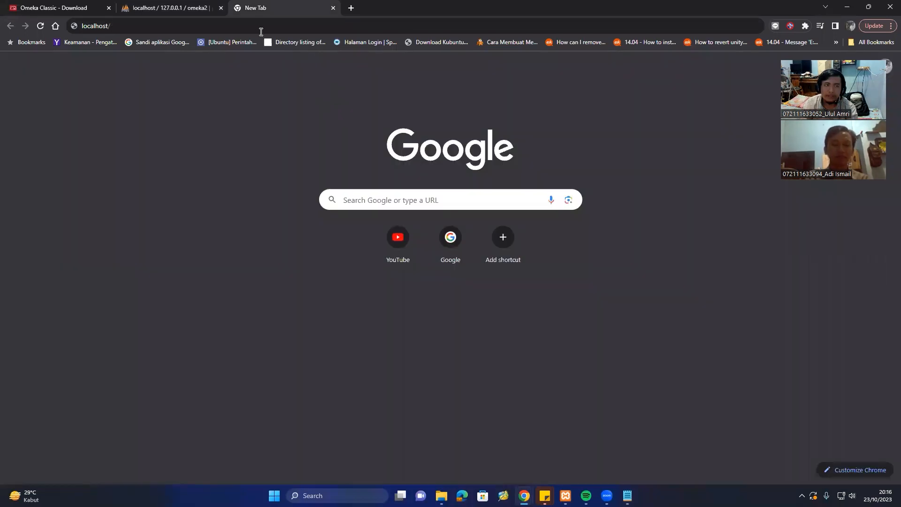
Load localhost/omeka/ in Chrome to reach the Configure Your Site install form.
left_click(153, 26)
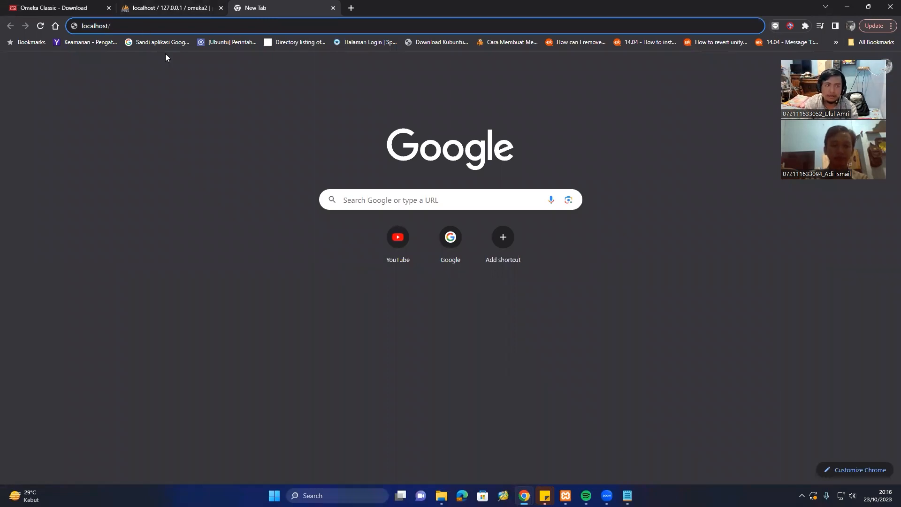
type("omeka")
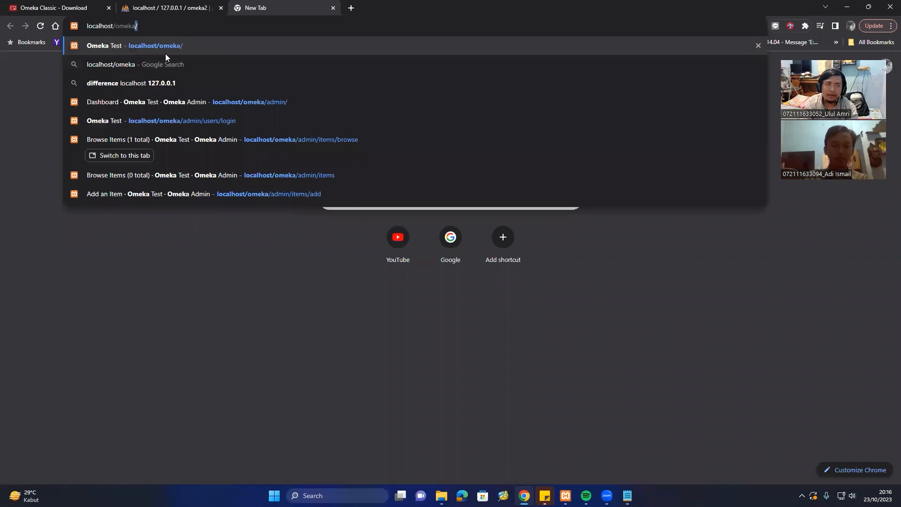
key("Return")
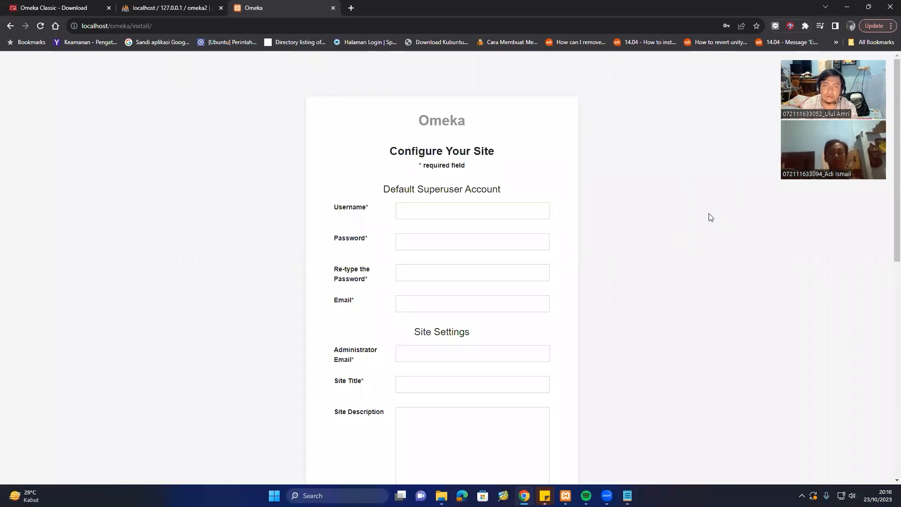
Enter superuser username omeka23, then enter and confirm its password.
scroll(710, 216, "down", 1)
scroll(710, 216, "down", 9)
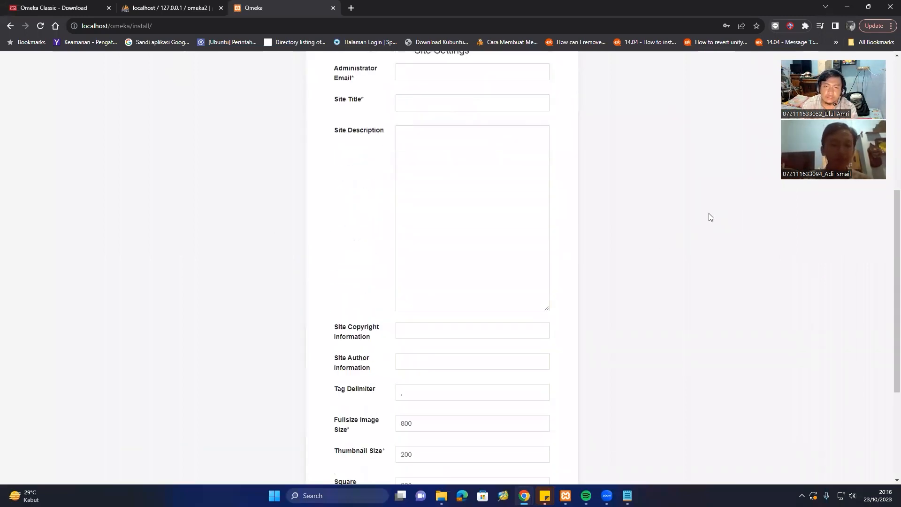
scroll(710, 216, "up", 6)
scroll(710, 216, "up", 3)
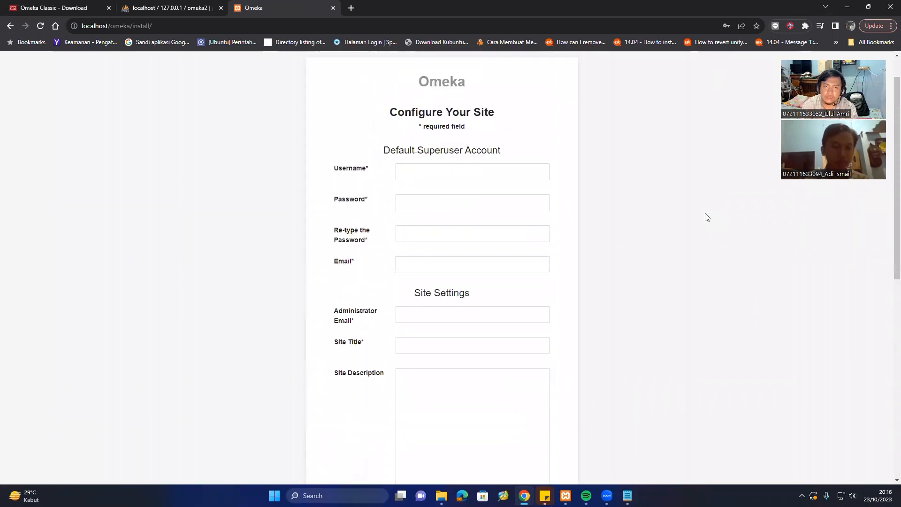
left_click(462, 176)
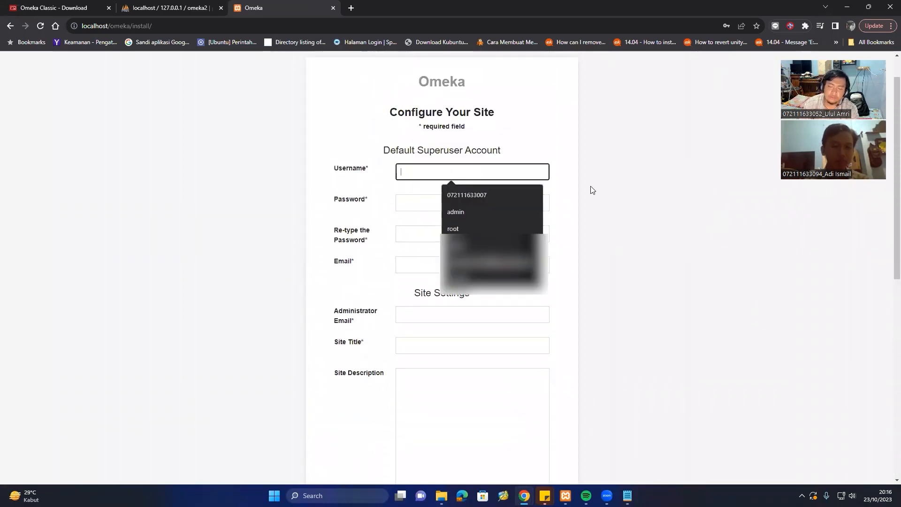
type("omek")
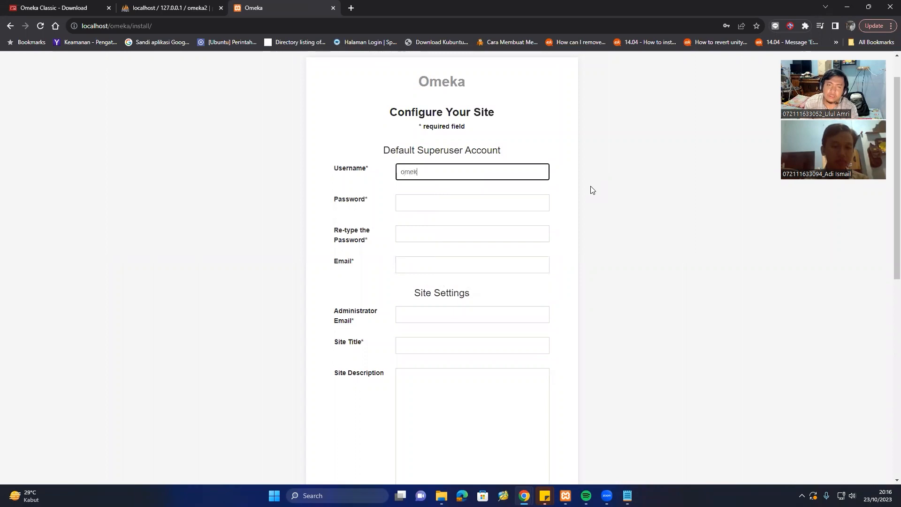
type("a23")
key("Tab")
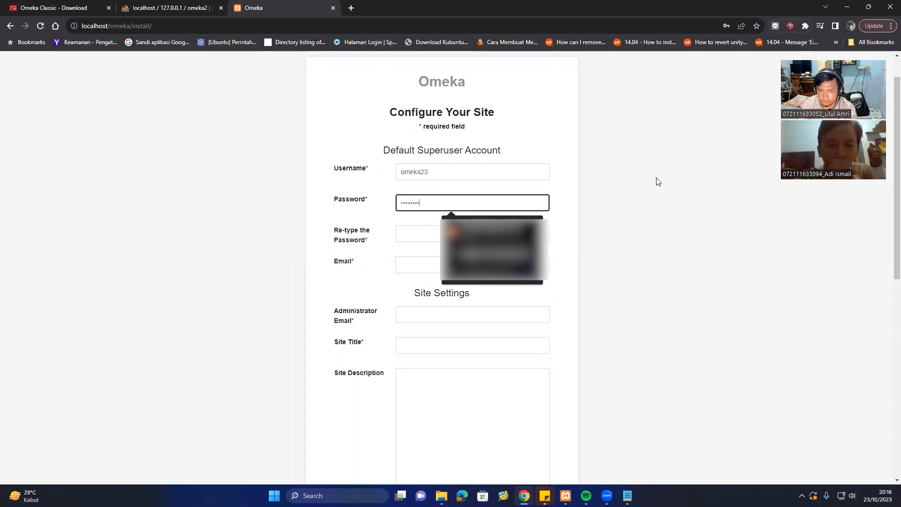
left_click(424, 233)
type("••••")
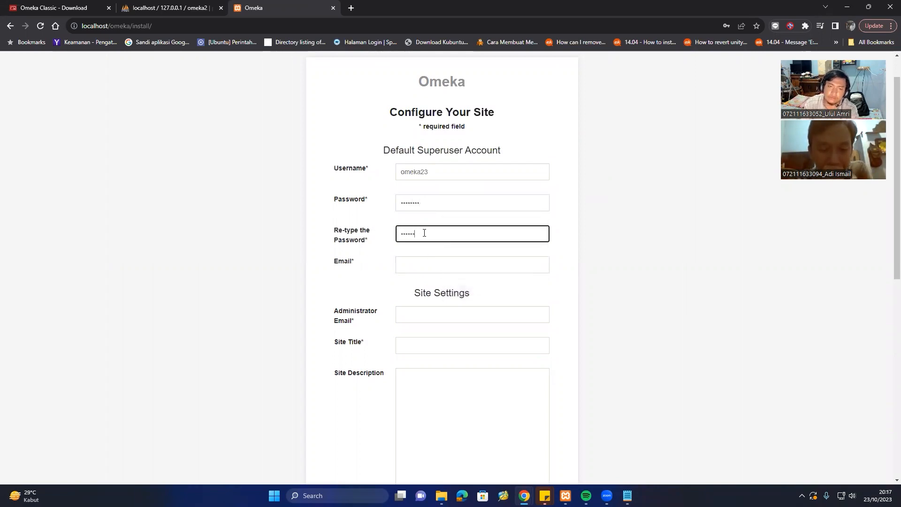
left_click(774, 224)
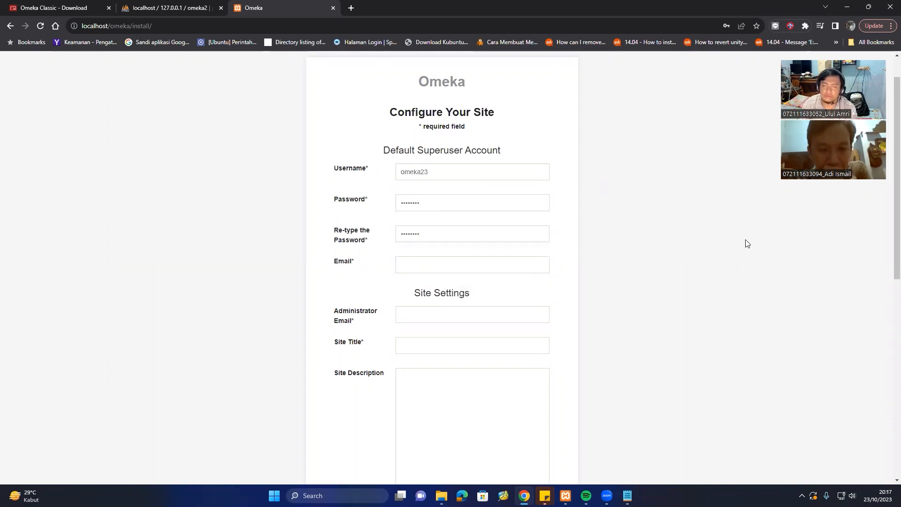
Fill the superuser and administrator e-mails from autofill and type site title 'Omeka Test'.
scroll(645, 238, "down", 3)
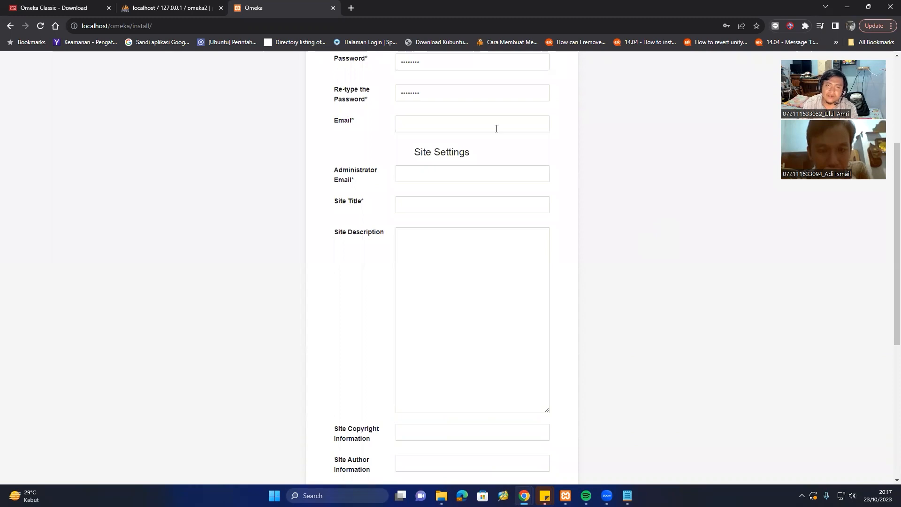
left_click(525, 128)
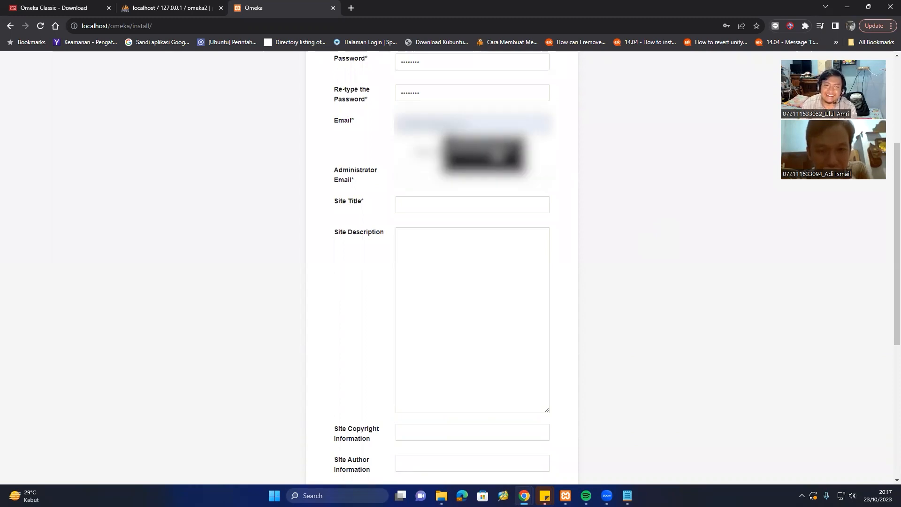
left_click(488, 155)
left_click(511, 174)
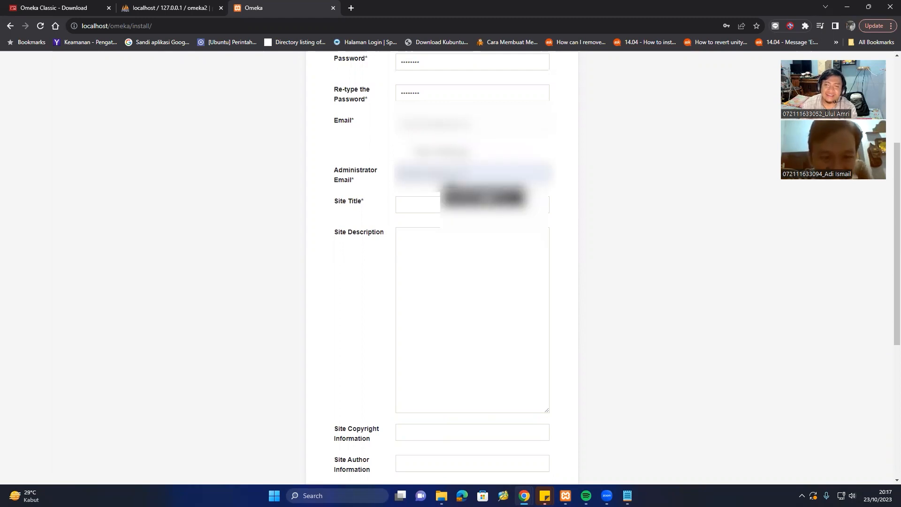
left_click(491, 196)
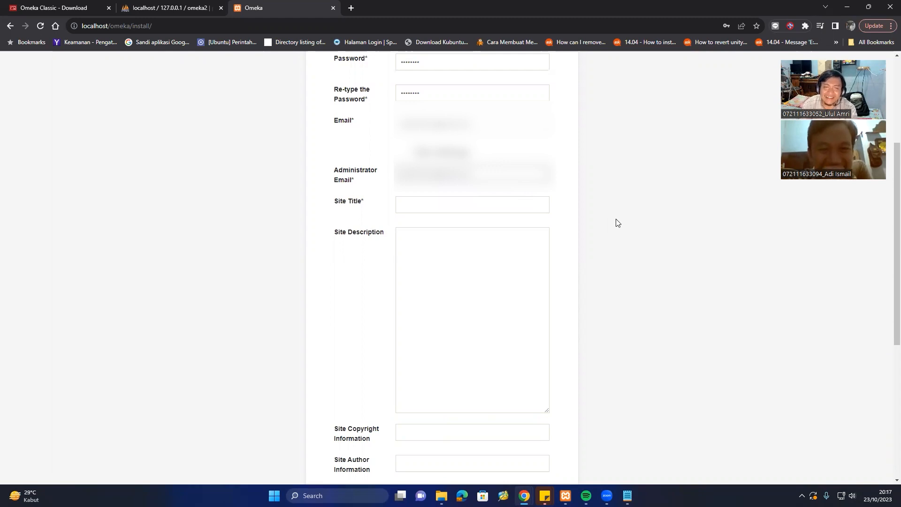
left_click(469, 202)
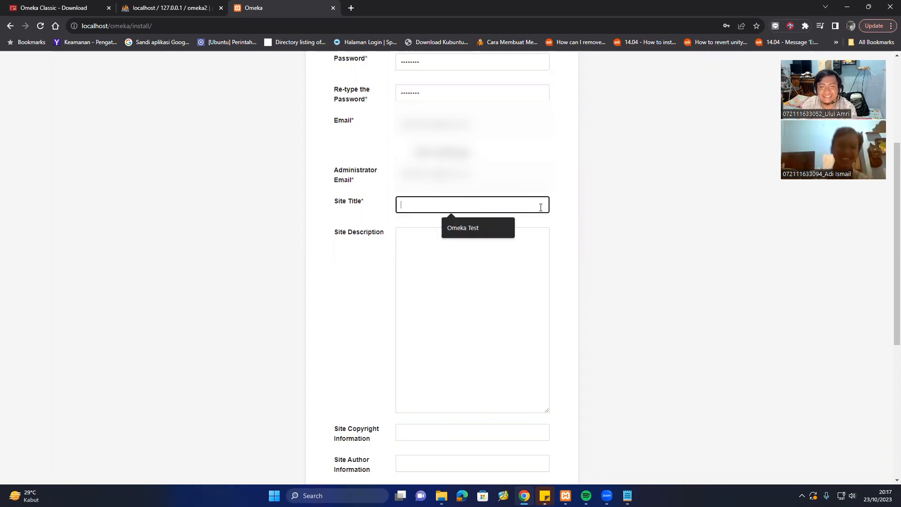
type("O")
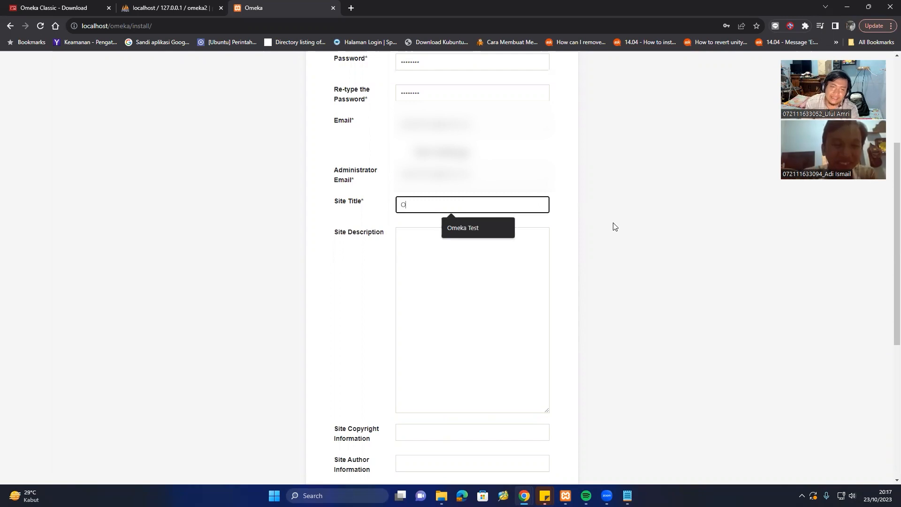
type("meka Test 2")
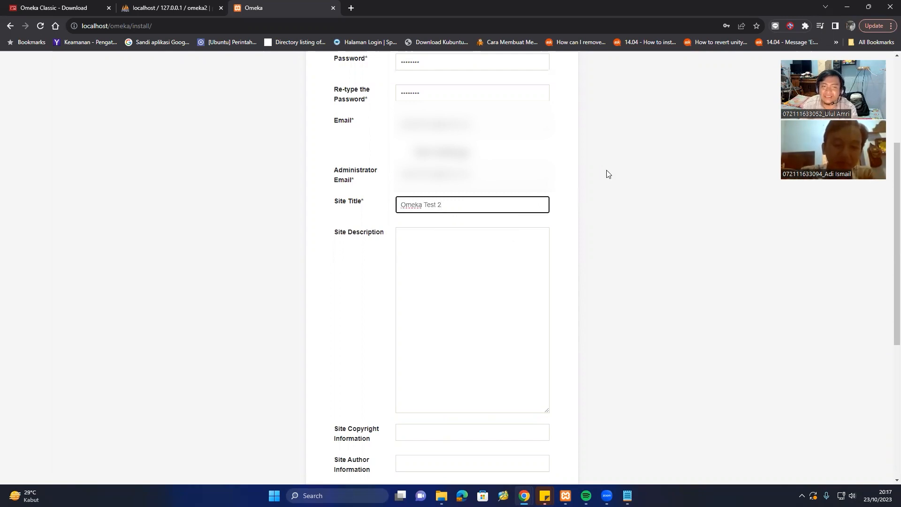
Enter the site description 'Latihan Instalasi Omeka' and scroll down to the Install button.
scroll(606, 174, "down", 2)
left_click(478, 173)
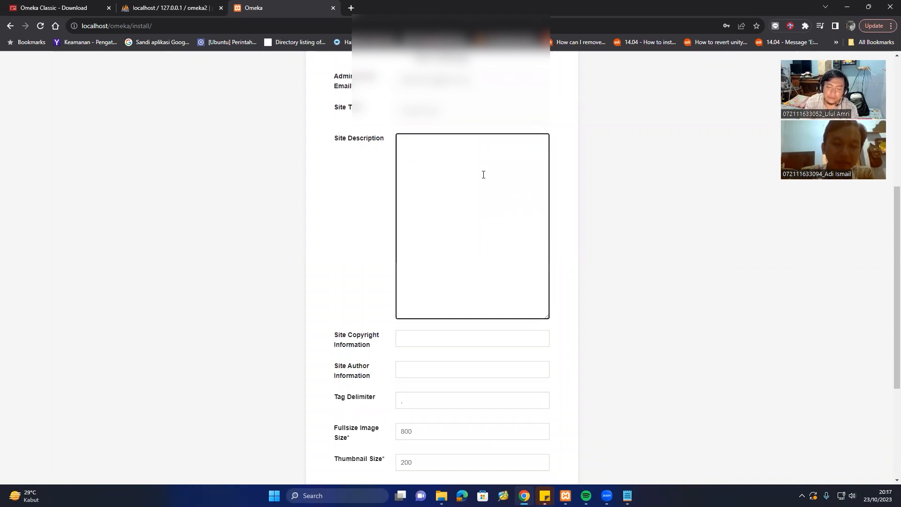
type("Latihan")
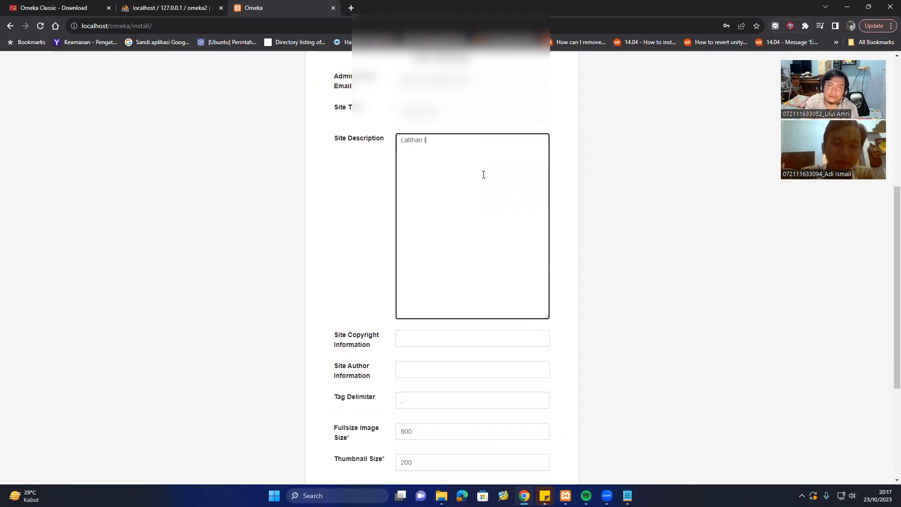
type(" Instalasi ")
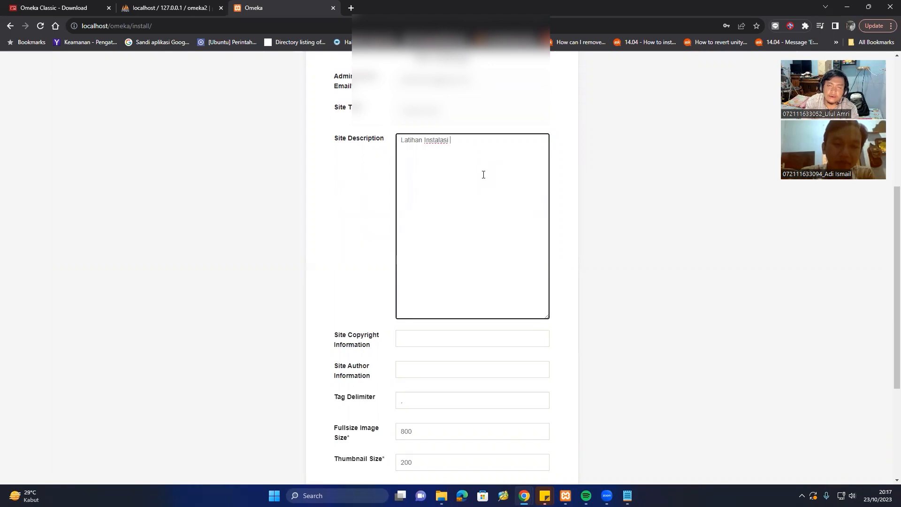
type("Omeka")
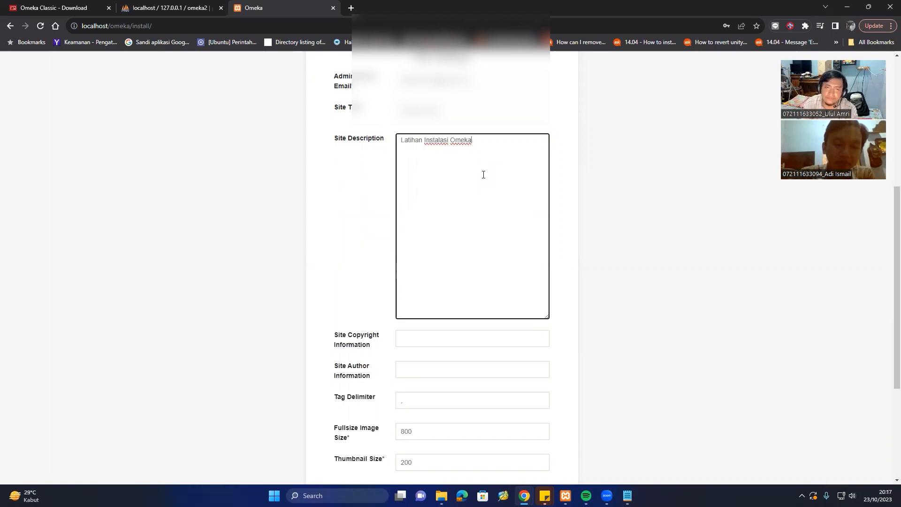
scroll(586, 185, "down", 4)
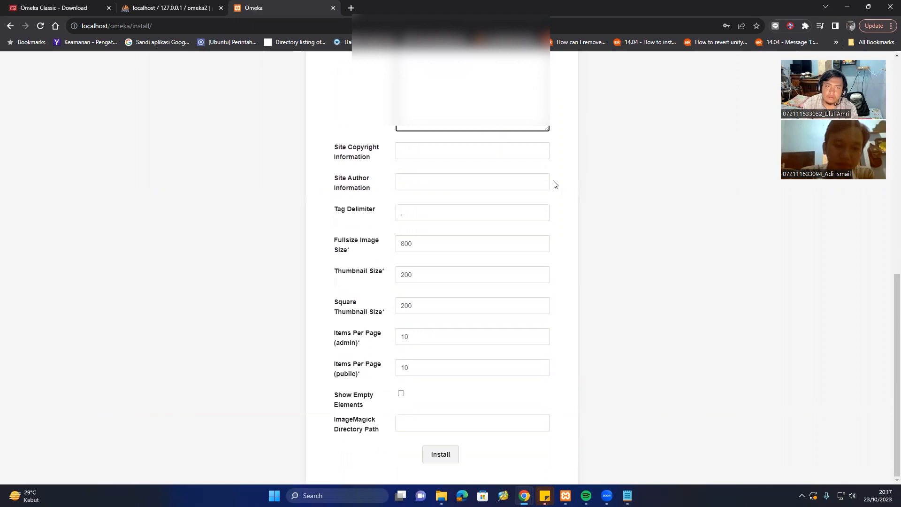
scroll(408, 176, "up", 4)
scroll(409, 175, "down", 4)
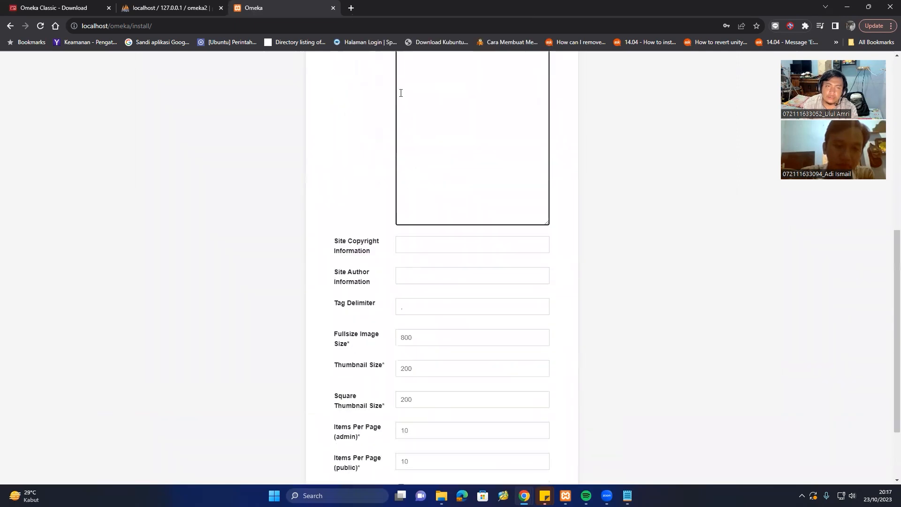
scroll(385, 191, "up", 3)
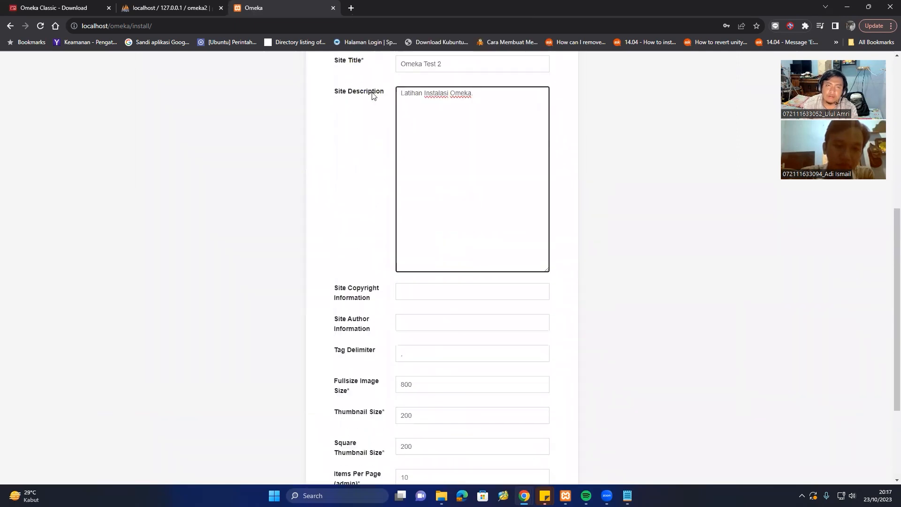
scroll(551, 279, "down", 3)
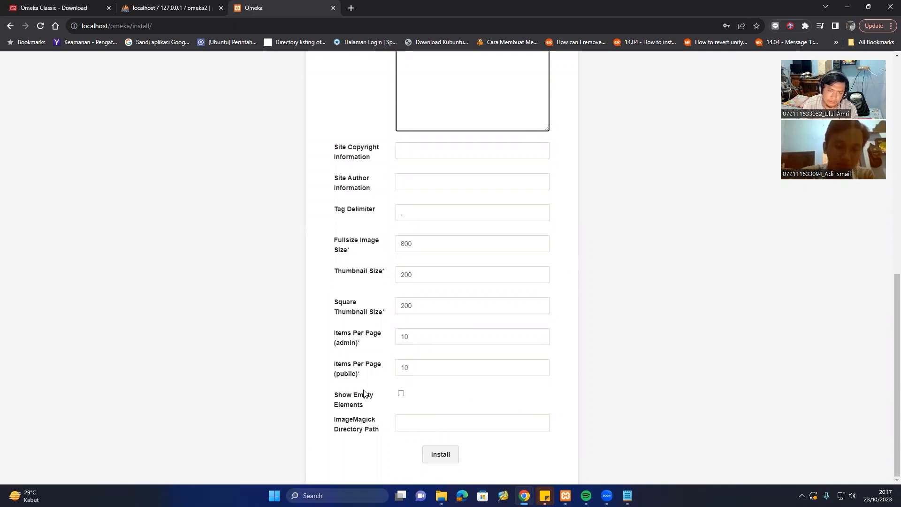
Install Omeka, open the public site in a new tab, and view it beside the admin login.
left_click(444, 456)
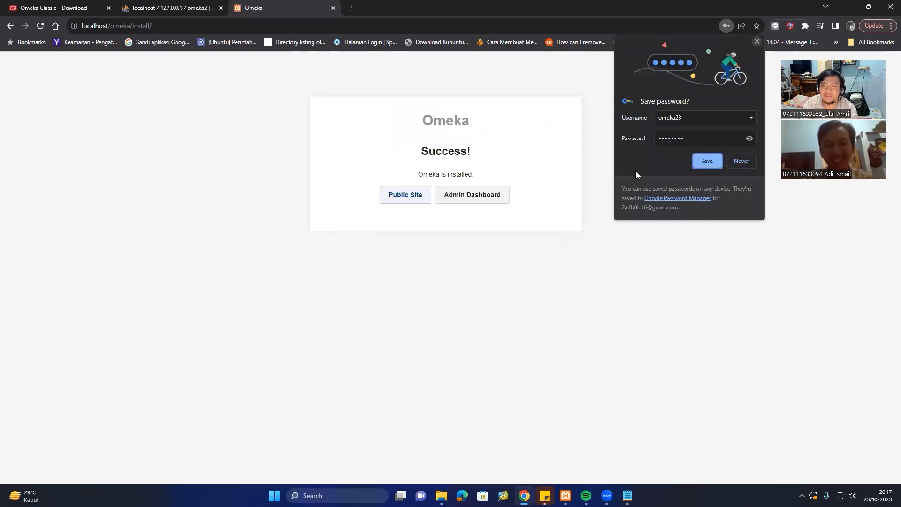
left_click(755, 43)
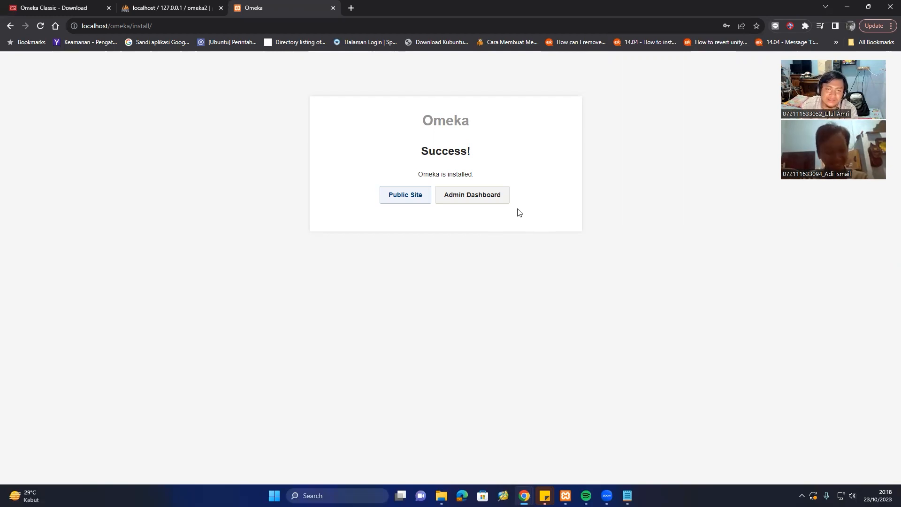
right_click(400, 199)
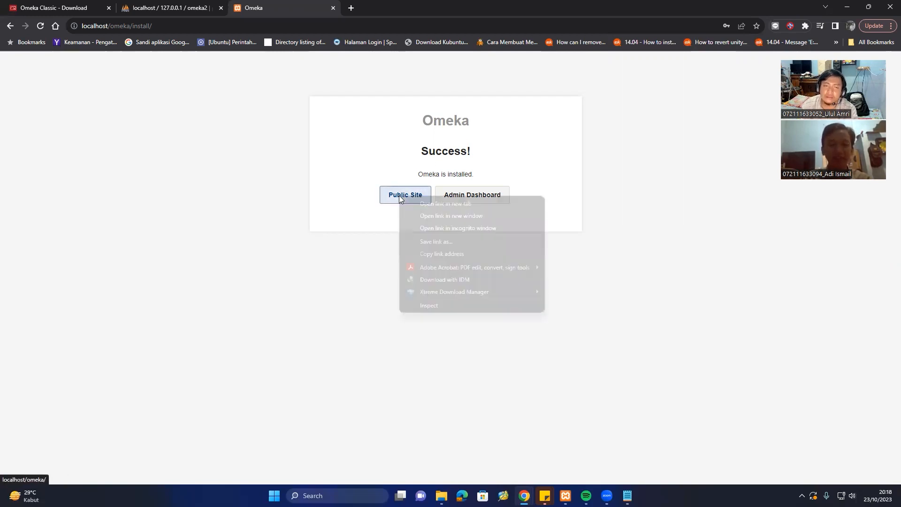
left_click(460, 204)
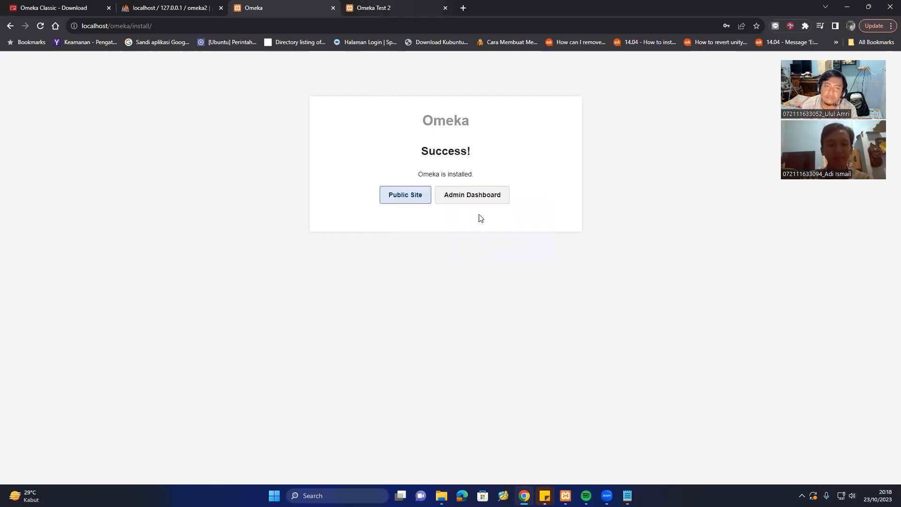
left_click(478, 194)
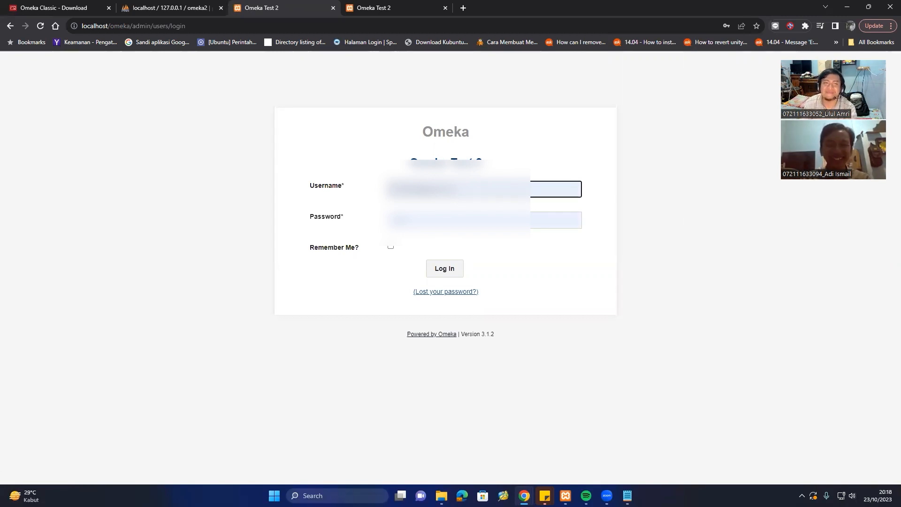
left_click(460, 189)
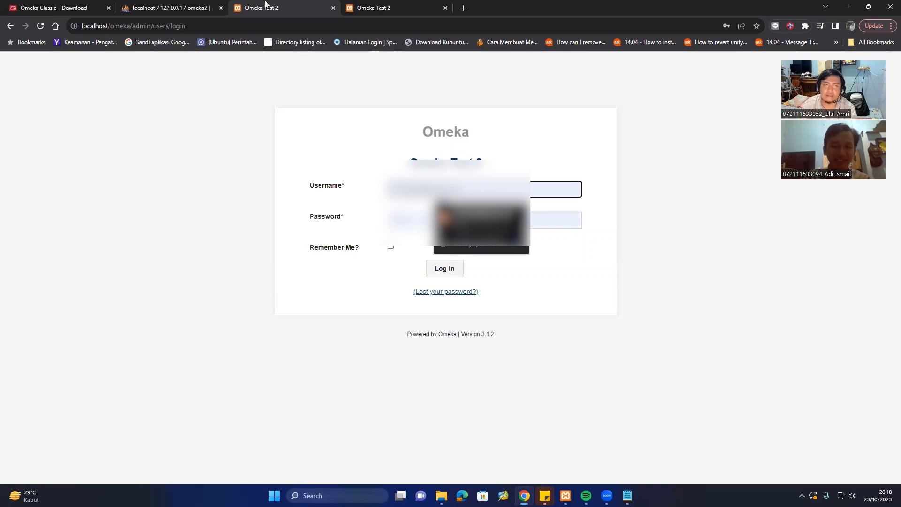
left_click(376, 7)
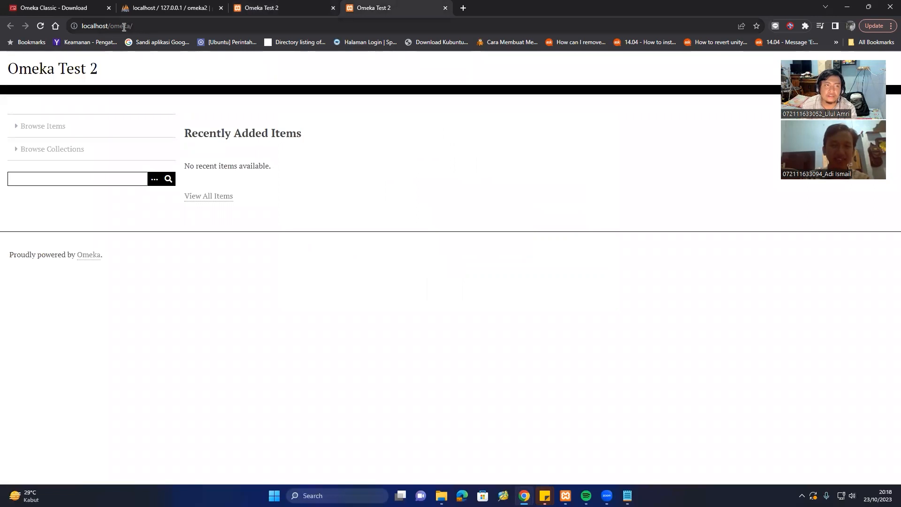
Browse the public site's empty collections list, return home, then go back to the admin tab.
left_click(141, 27)
left_click(144, 26)
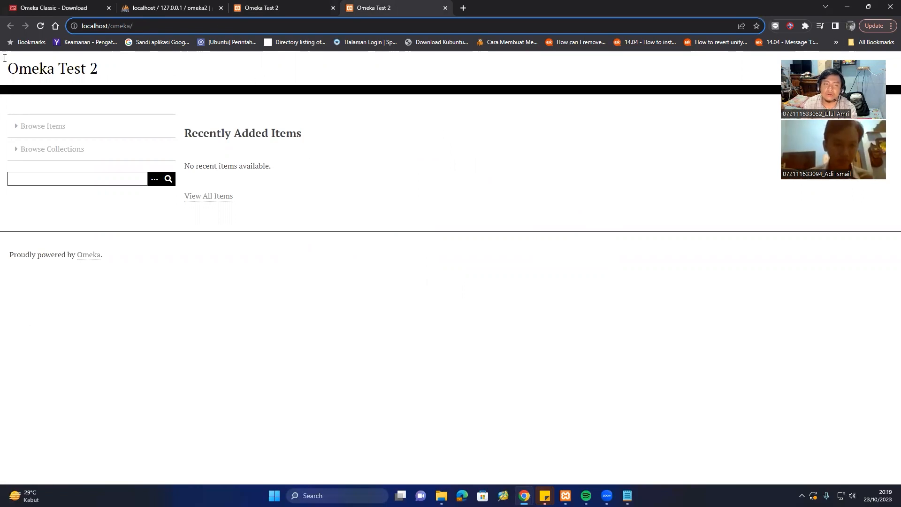
left_click(54, 151)
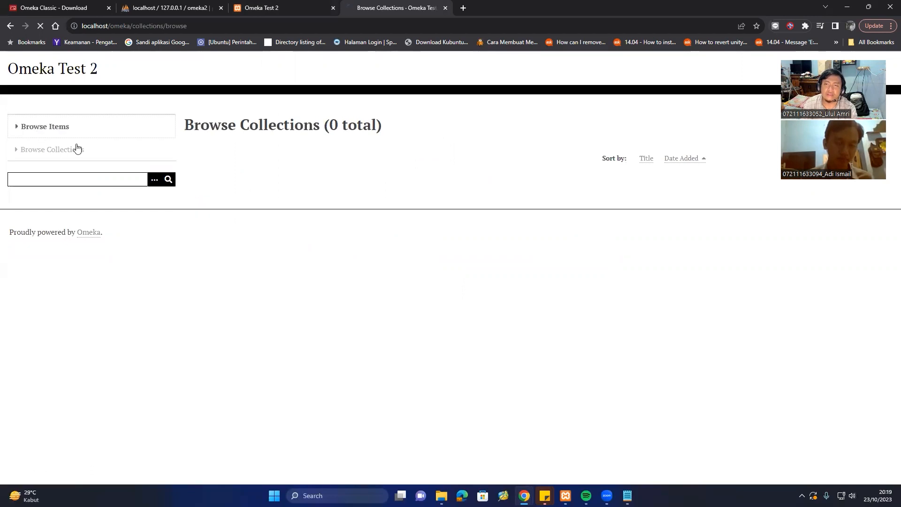
left_click(71, 149)
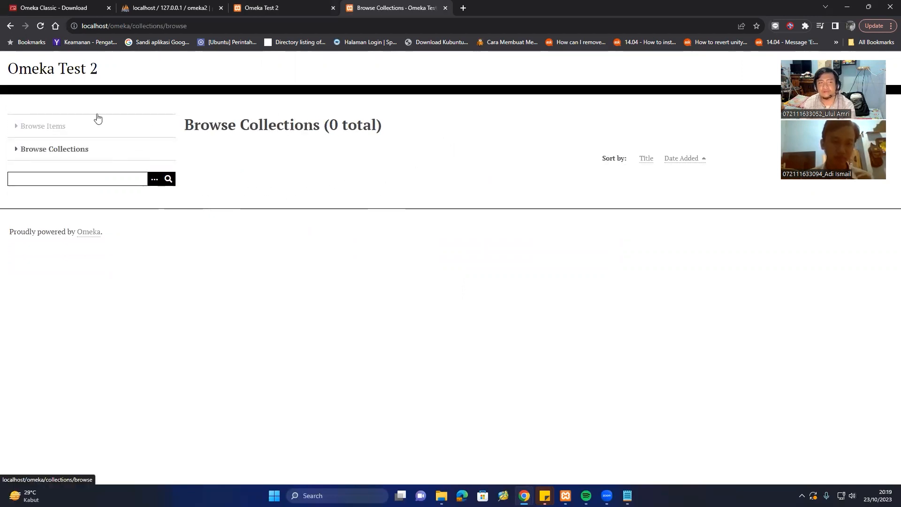
left_click(72, 72)
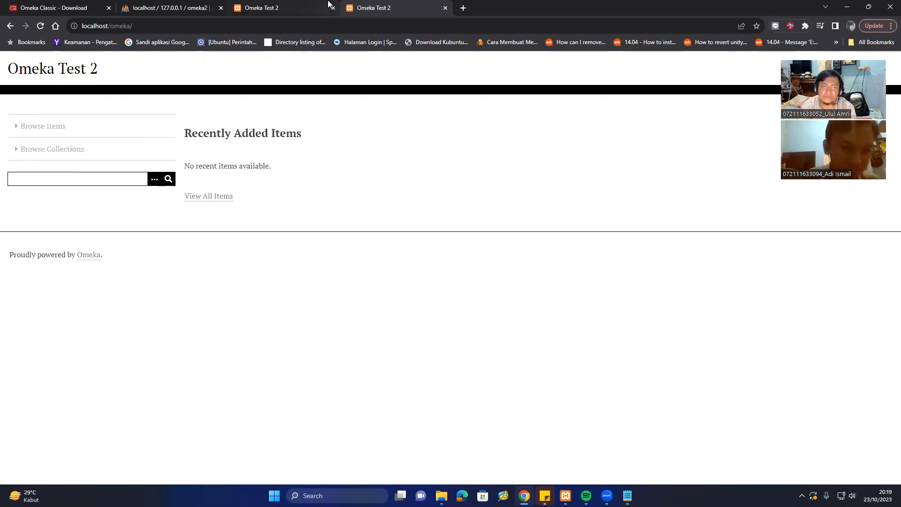
left_click(307, 4)
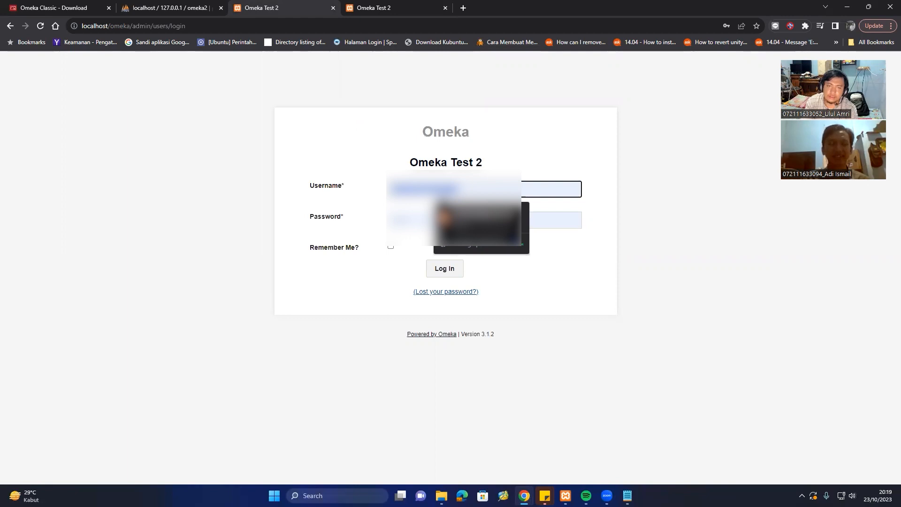
Log in as omeka23 with the password and Remember Me ticked, dismissing the save-password prompt.
type("omeka23")
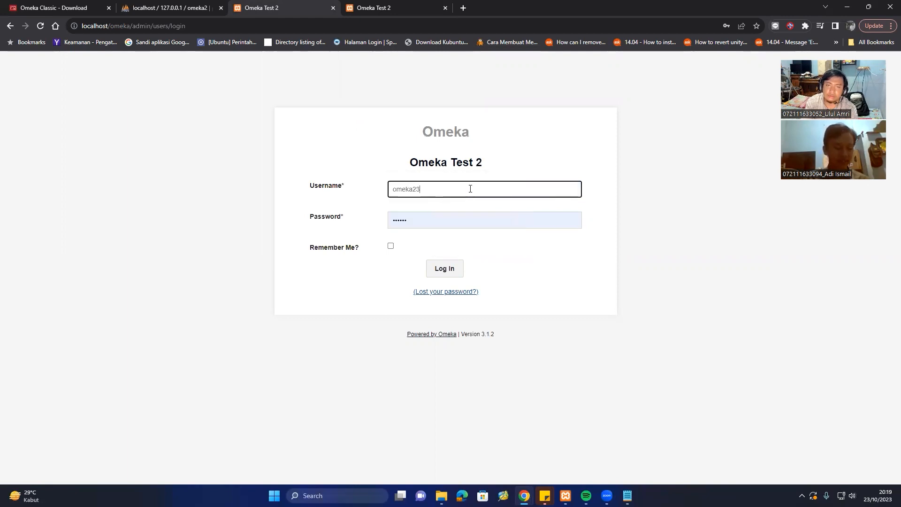
key("Tab")
type("o")
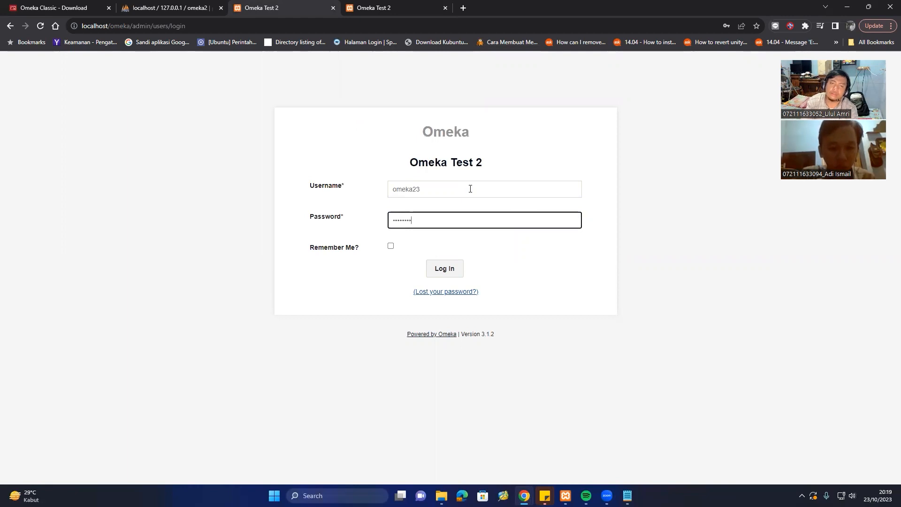
left_click(391, 246)
key("Return")
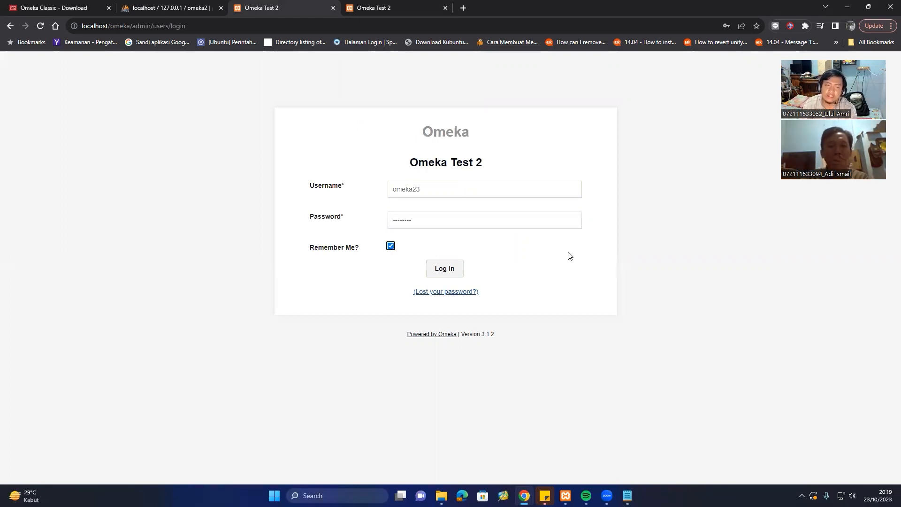
left_click(444, 269)
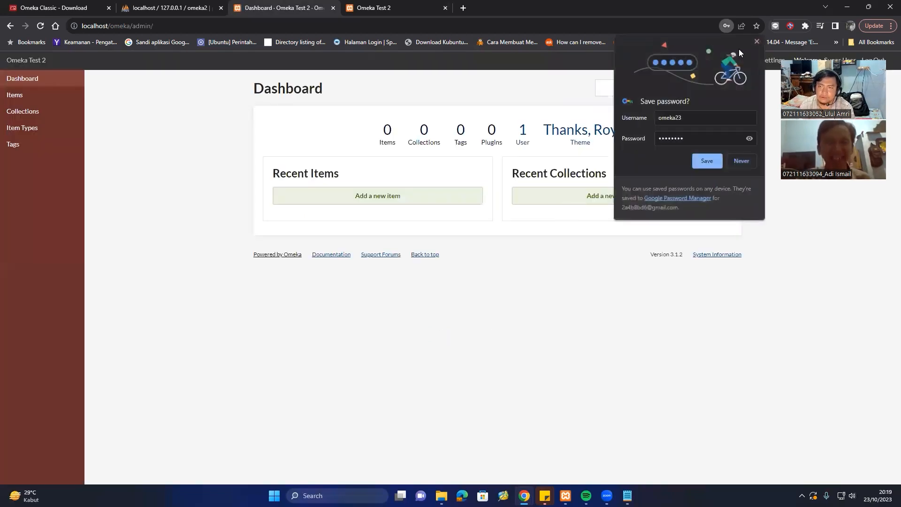
left_click(757, 42)
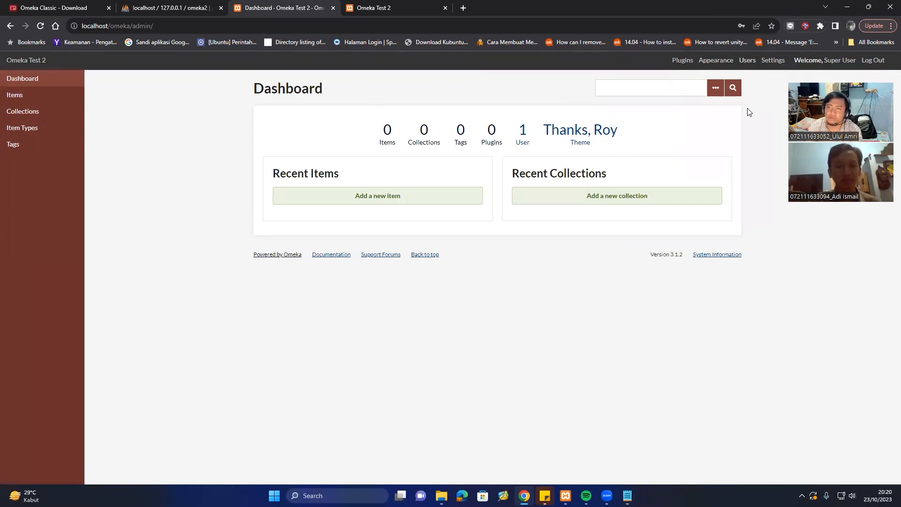
Check the Appearance and Navigation pages and the public site, then view Appearance Settings (200-pixel thumbnails, 10 per page).
left_click(709, 62)
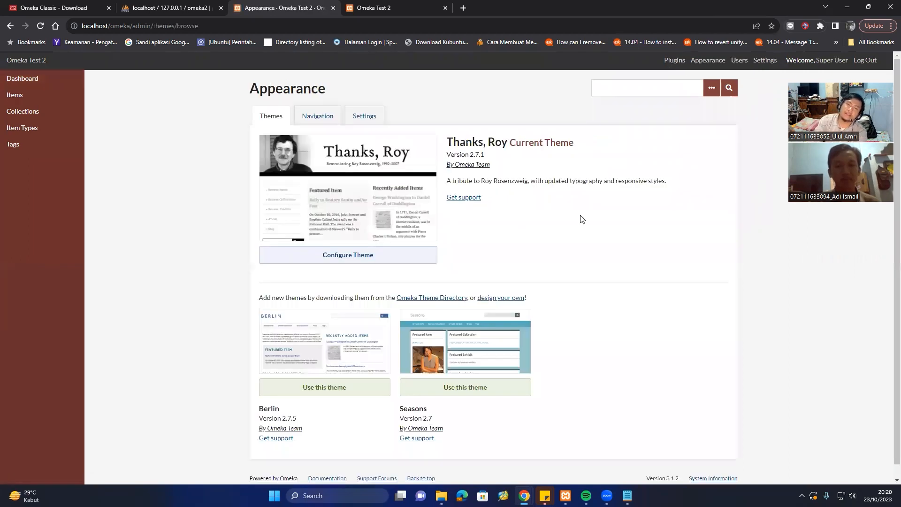
scroll(589, 177, "down", 1)
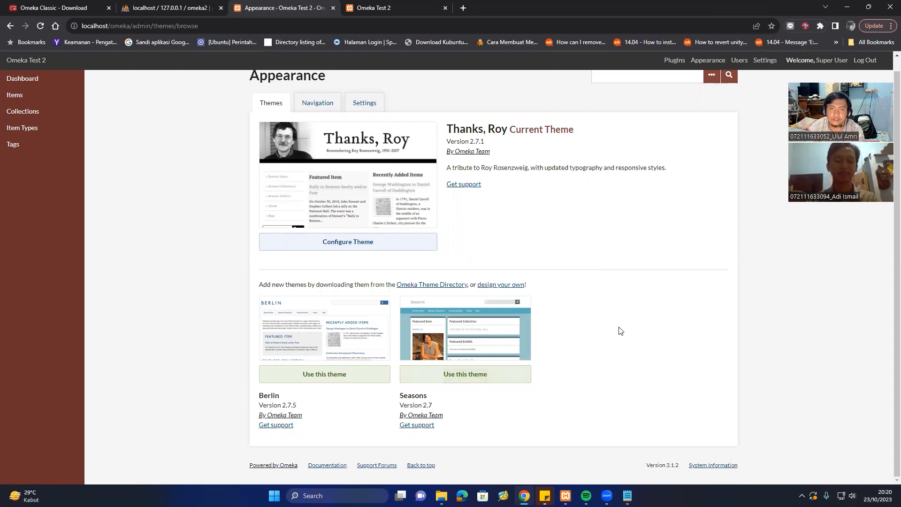
left_click(314, 108)
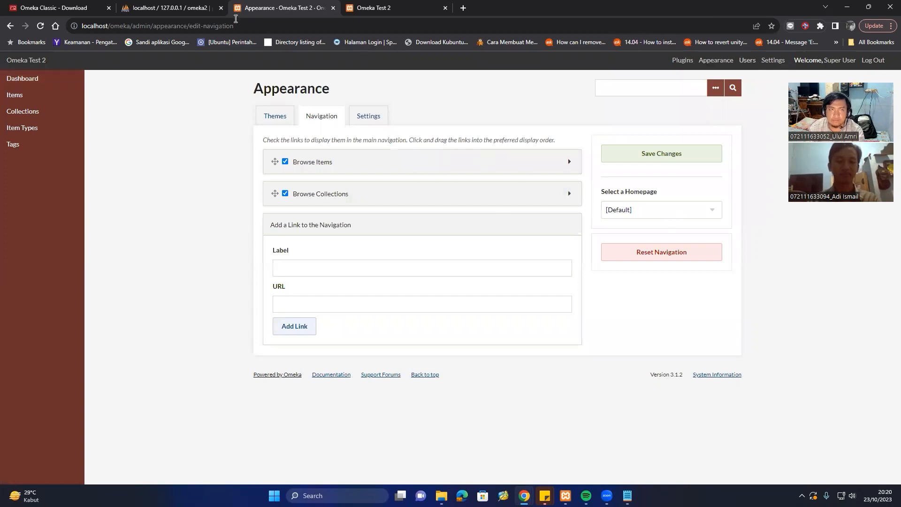
left_click(371, 7)
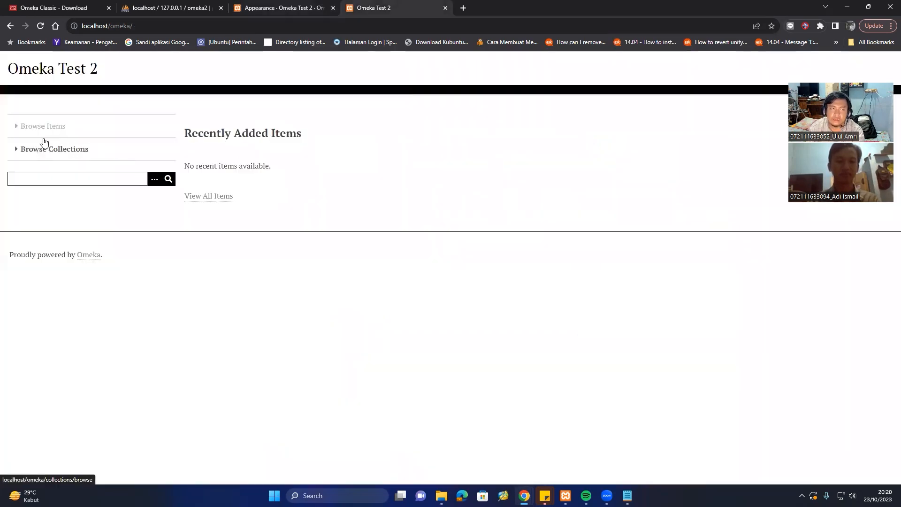
left_click(293, 7)
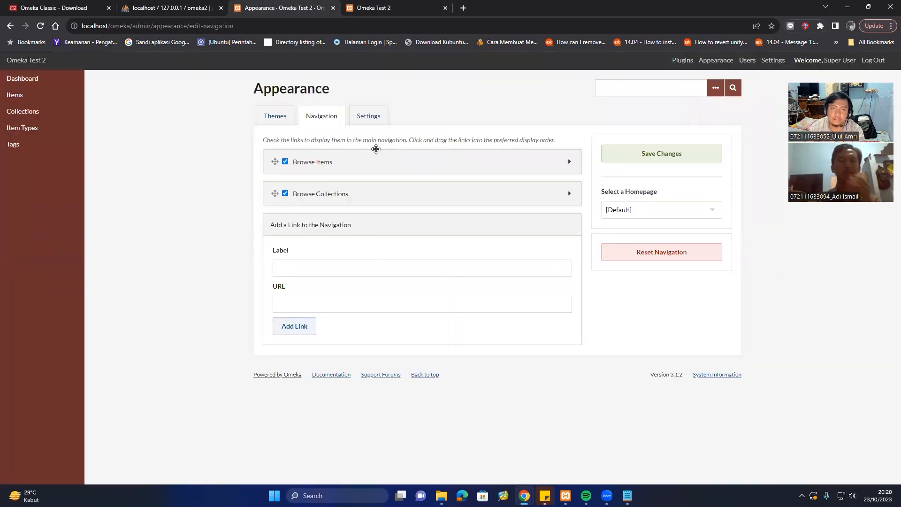
left_click(371, 117)
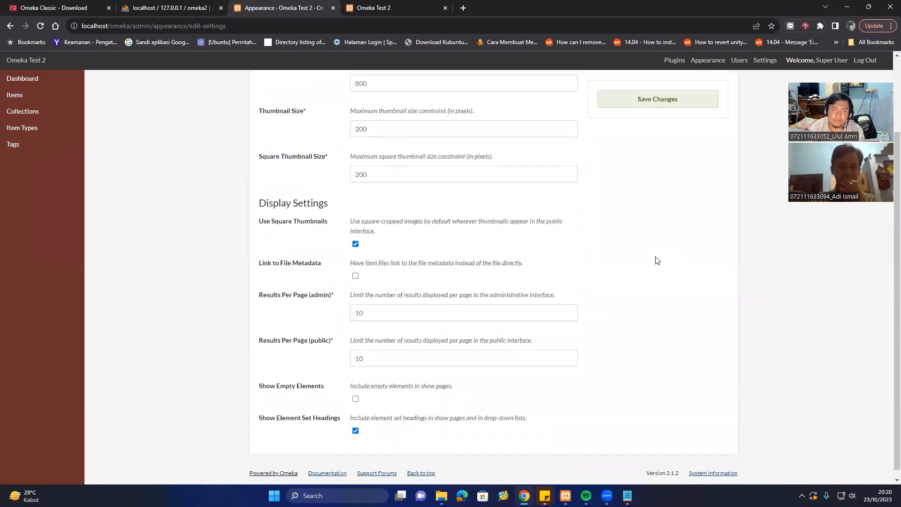
scroll(656, 261, "up", 2)
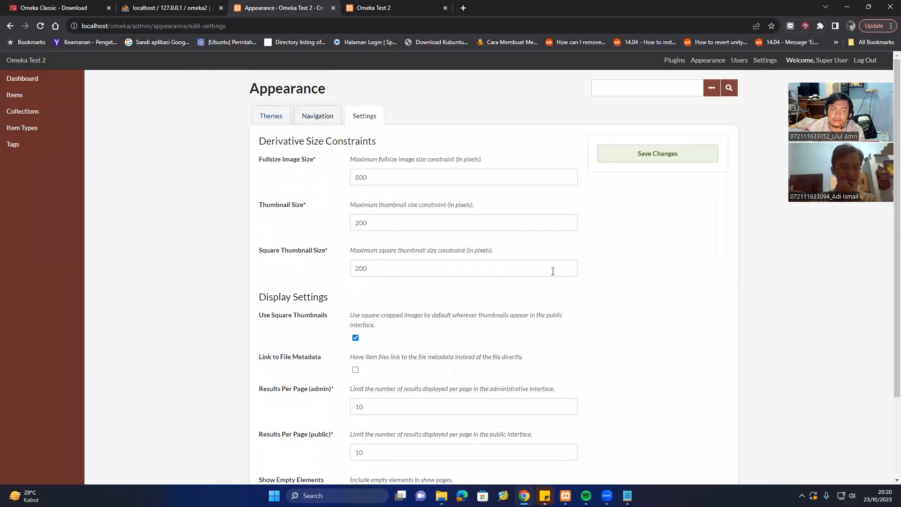
scroll(682, 230, "down", 3)
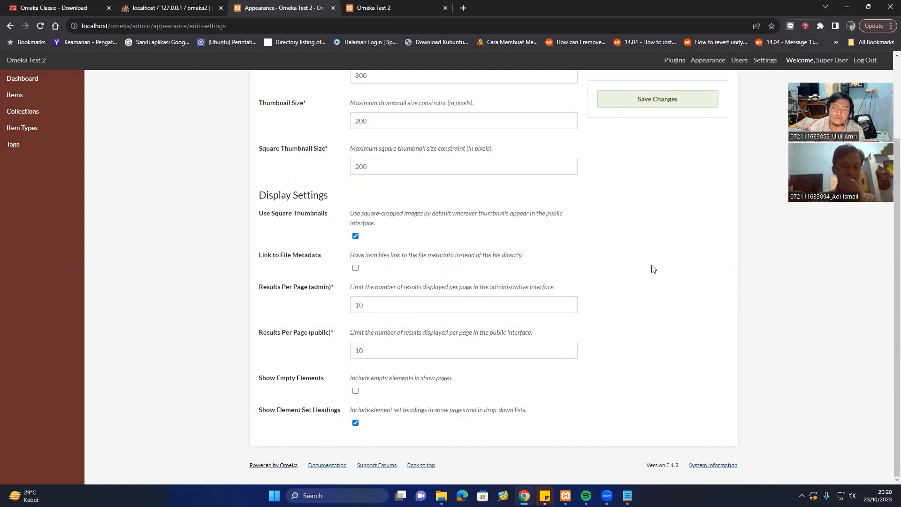
scroll(652, 267, "up", 3)
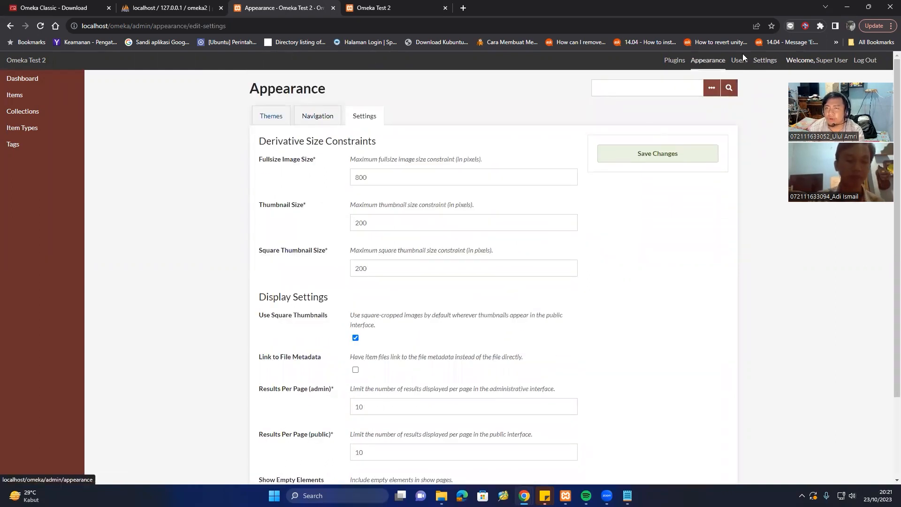
Visit the Users list, then open General Settings showing title Omeka Test 2 and its description.
left_click(740, 61)
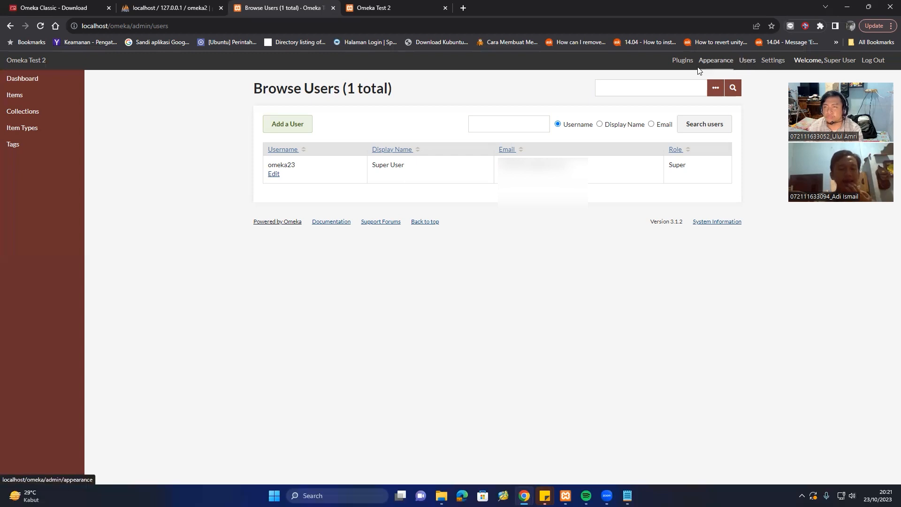
left_click(773, 61)
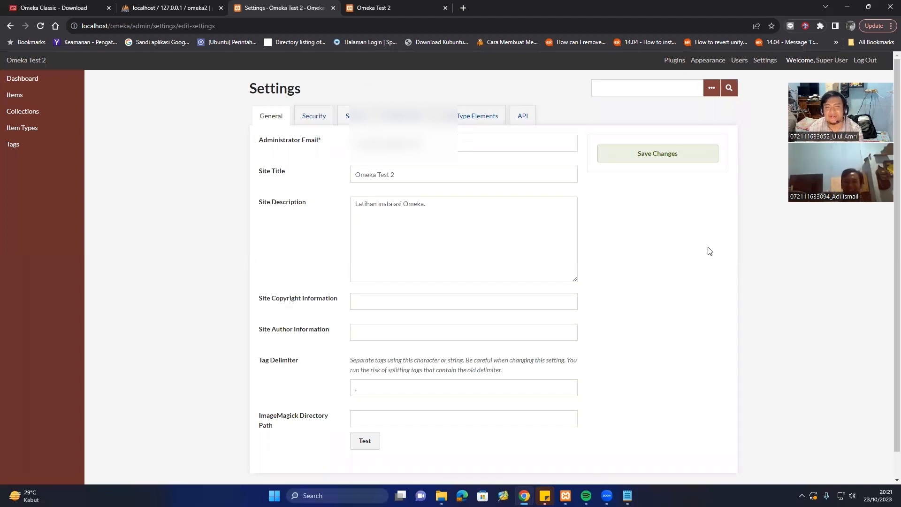
scroll(736, 266, "down", 1)
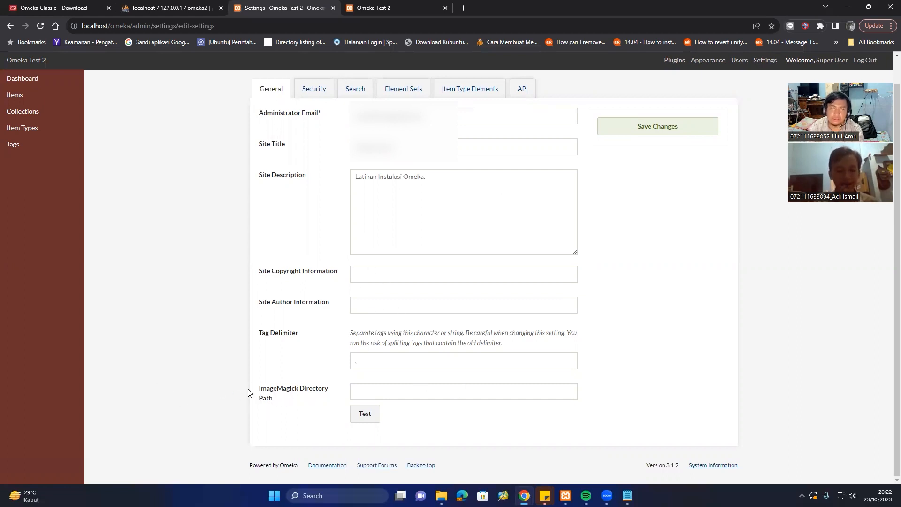
left_click(276, 400)
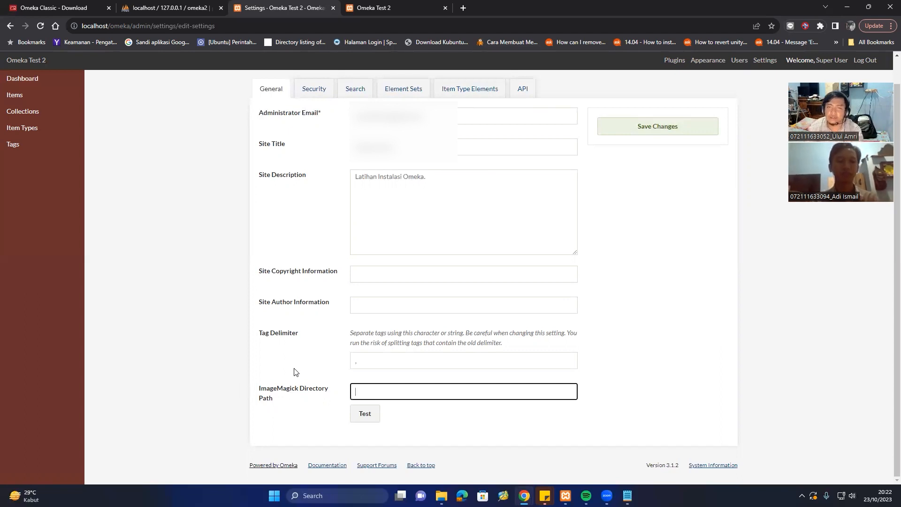
scroll(702, 308, "up", 1)
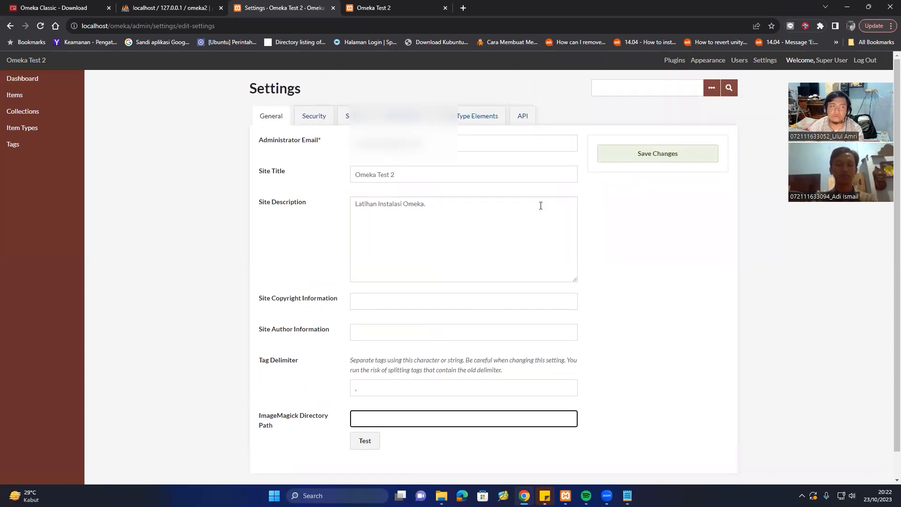
left_click(35, 85)
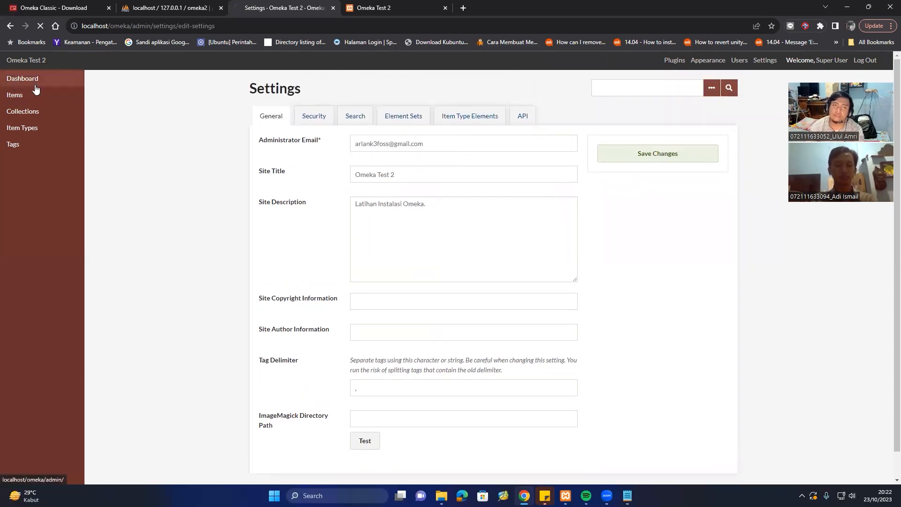
Browse the 16 default item types, from Text to Software, scrolling through their descriptions.
left_click(22, 100)
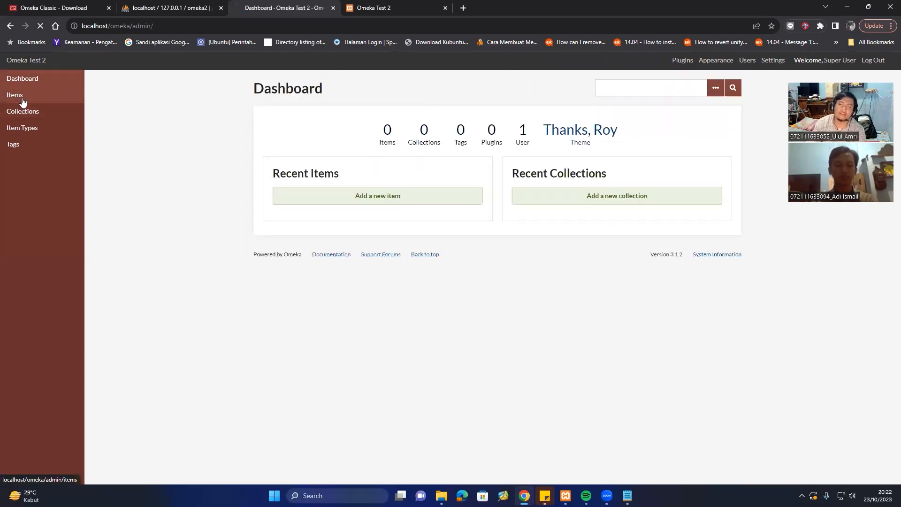
left_click(44, 115)
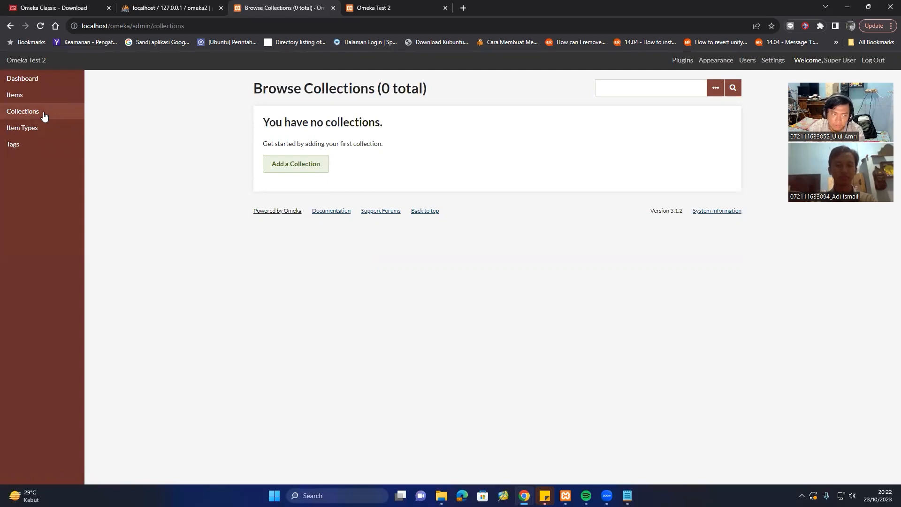
left_click(44, 128)
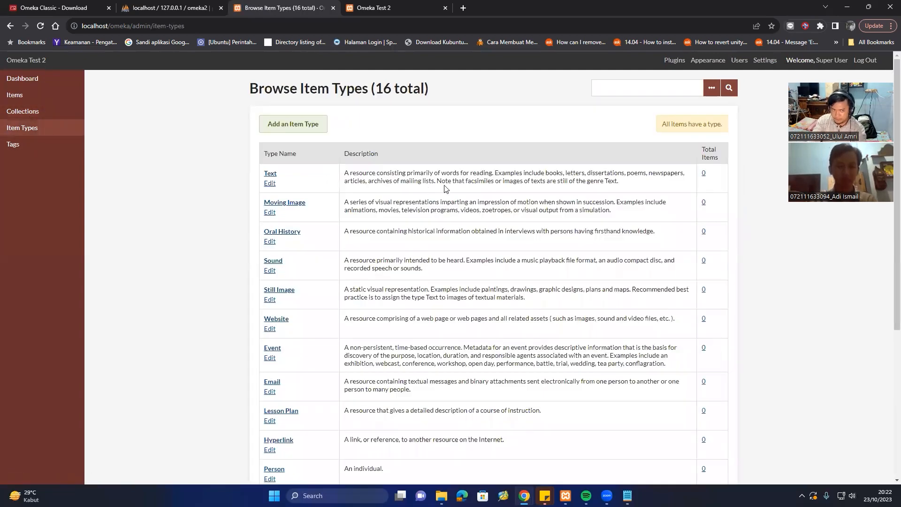
scroll(446, 188, "down", 5)
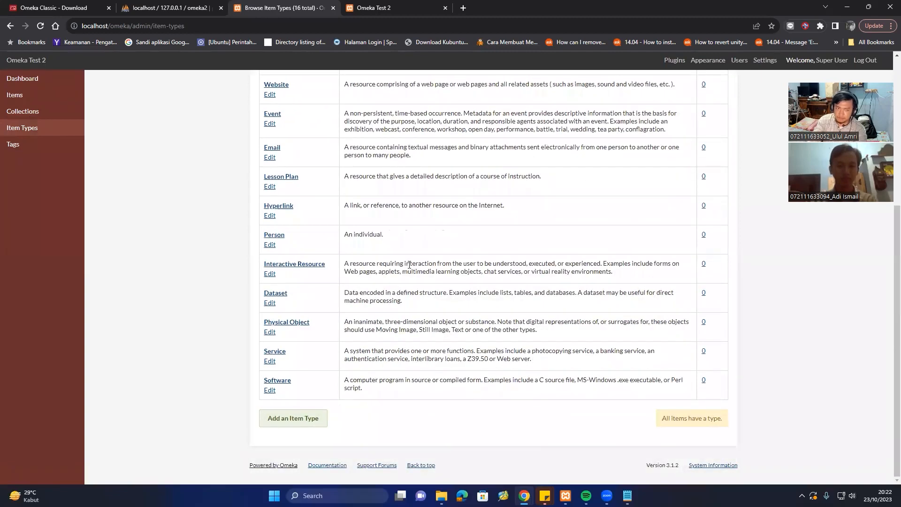
scroll(357, 271, "up", 3)
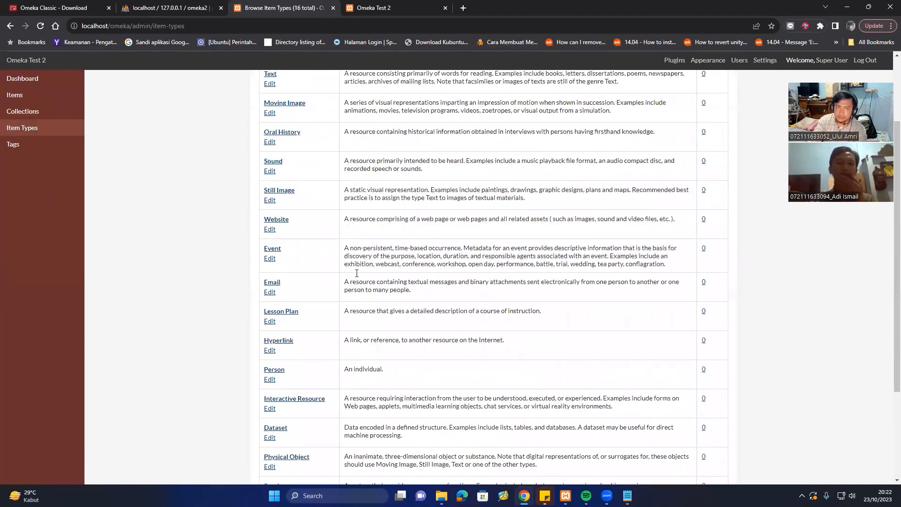
scroll(356, 271, "up", 2)
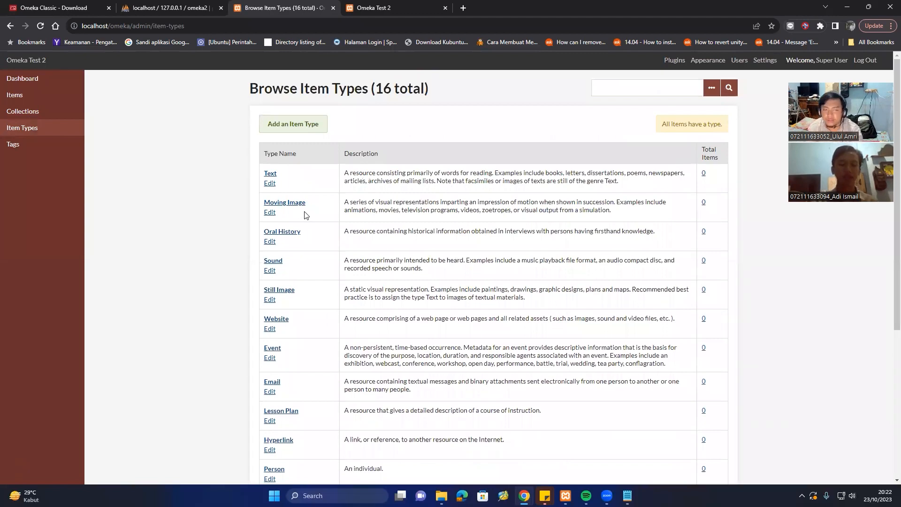
scroll(305, 215, "down", 2)
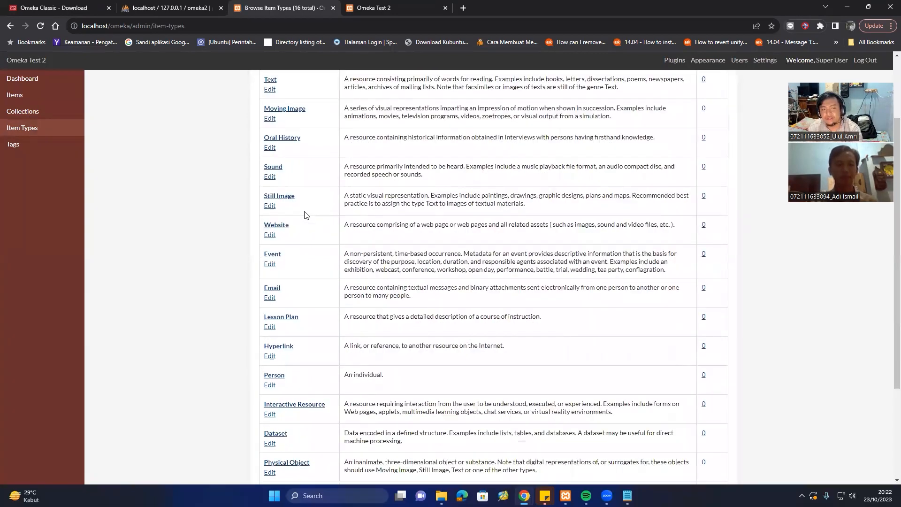
scroll(305, 215, "down", 3)
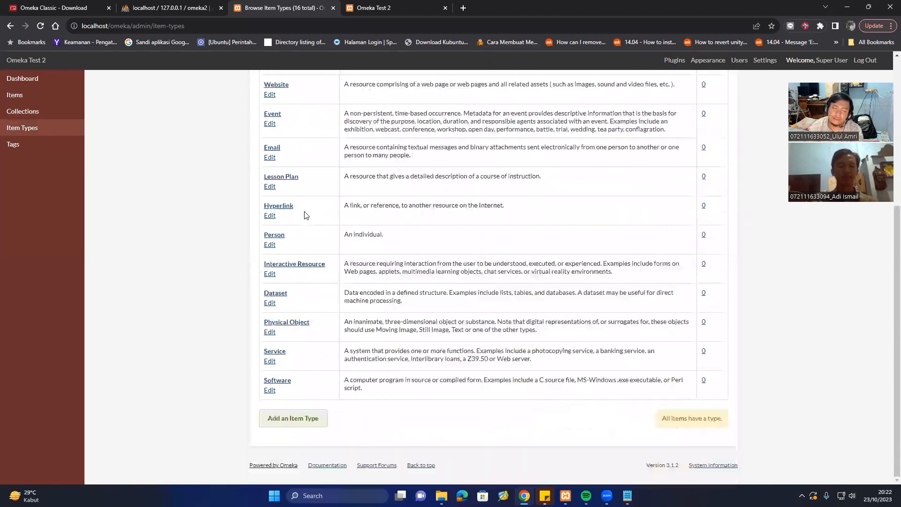
Start a new item type and compare the New and Existing options for adding elements.
left_click(303, 420)
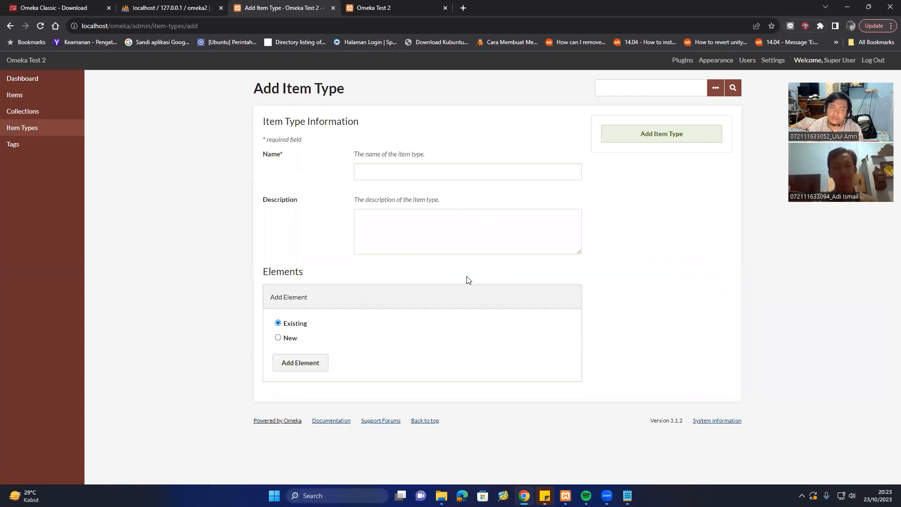
left_click(291, 339)
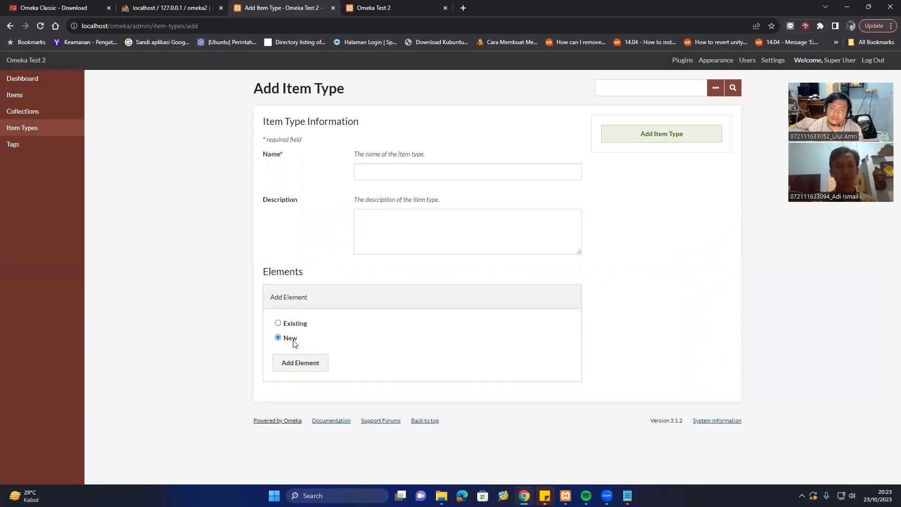
left_click(293, 323)
left_click(293, 338)
left_click(295, 325)
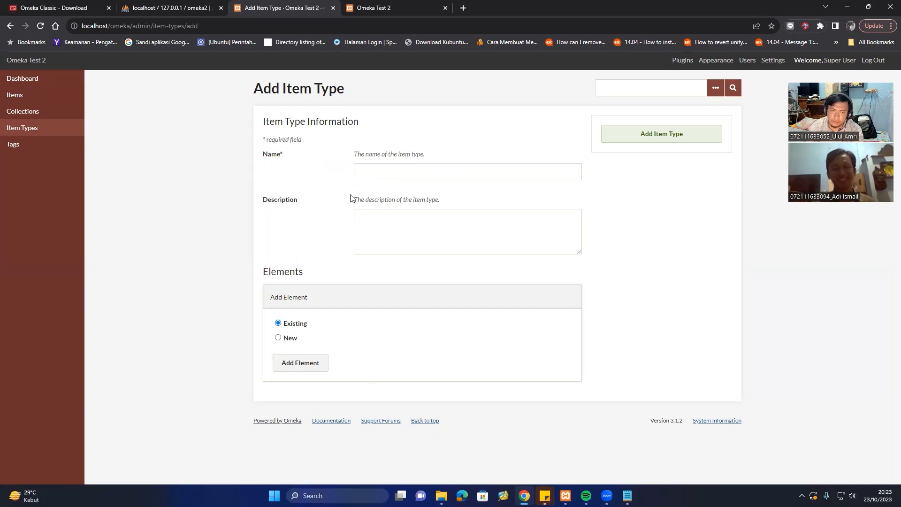
Return to the admin dashboard via Tags and Items, then bring db.ini up in Notepad.
left_click(40, 147)
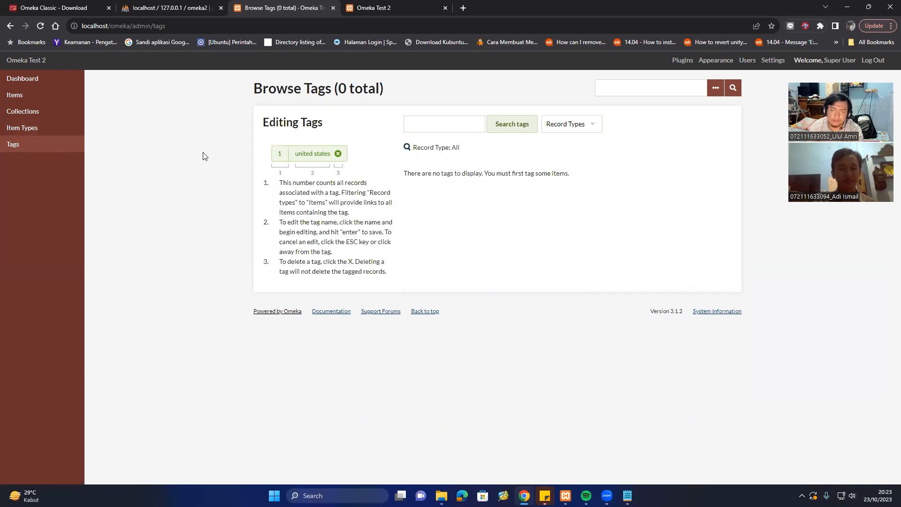
left_click(46, 95)
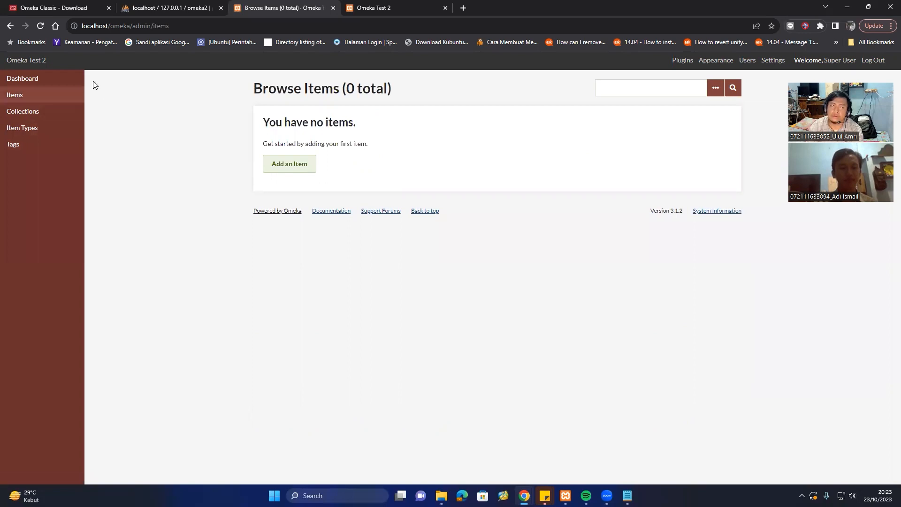
left_click(47, 82)
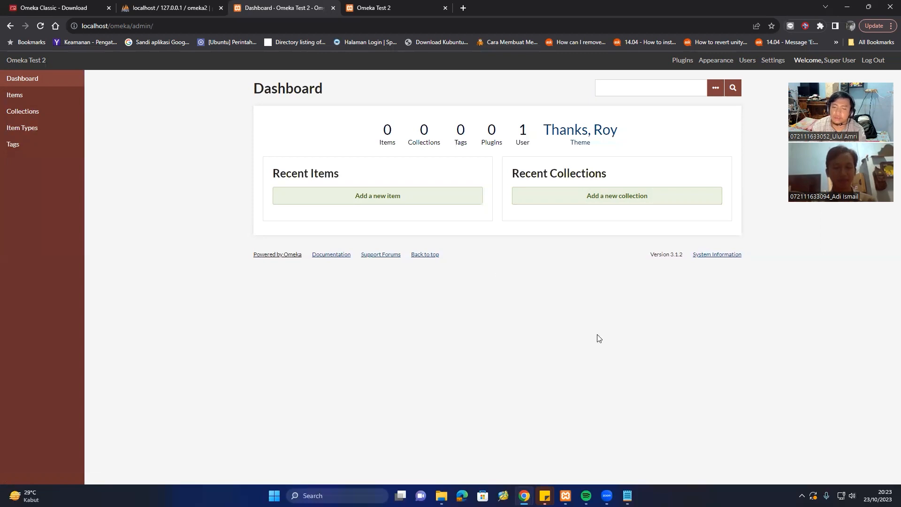
left_click(628, 496)
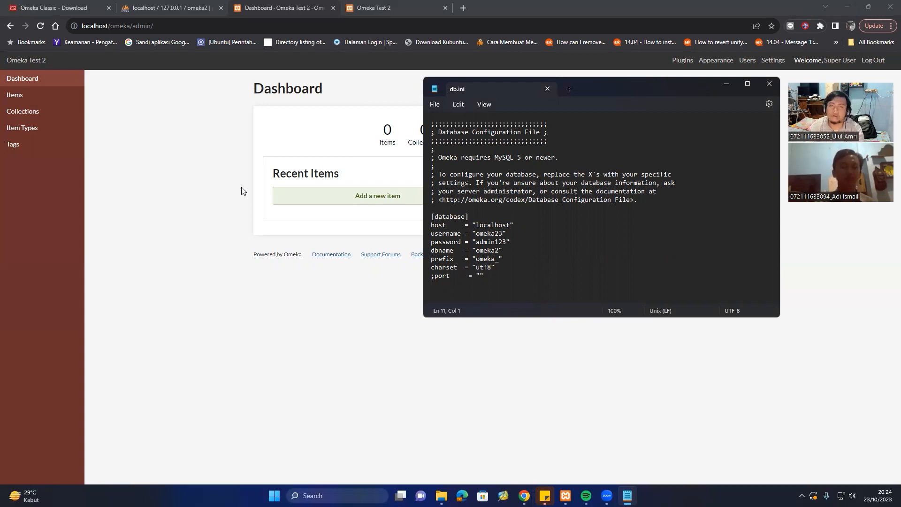
Minimize the Notepad db.ini window to reveal the Omeka Test 2 dashboard.
left_click(727, 85)
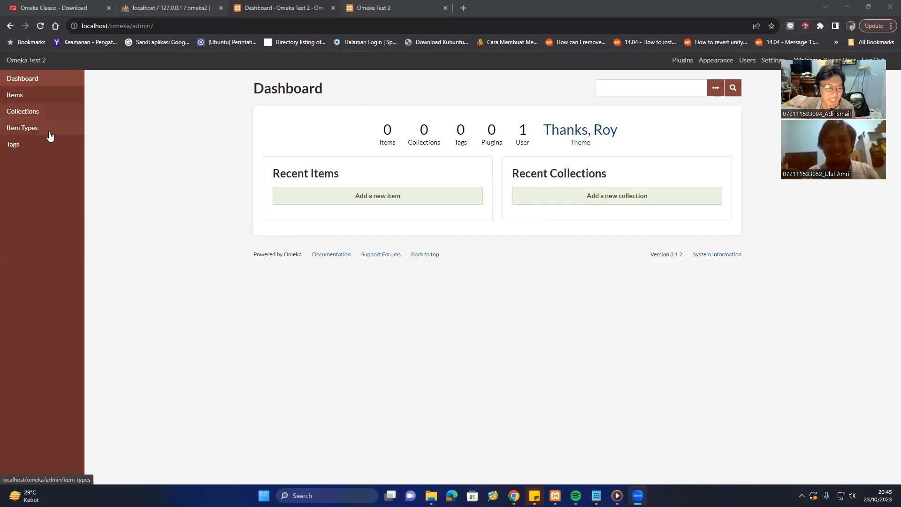
Go to Browse Collections, which reports 0 collections for Omeka Test 2.
left_click(44, 144)
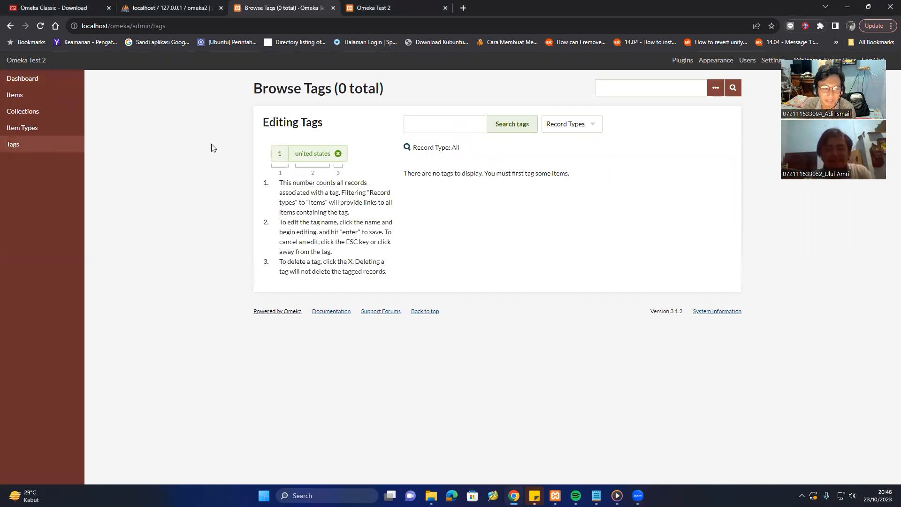
left_click(52, 128)
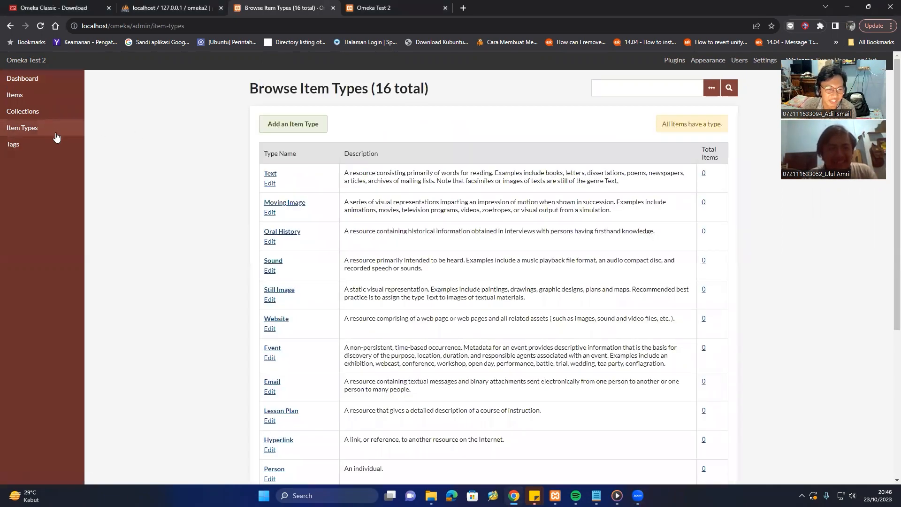
scroll(328, 252, "down", 4)
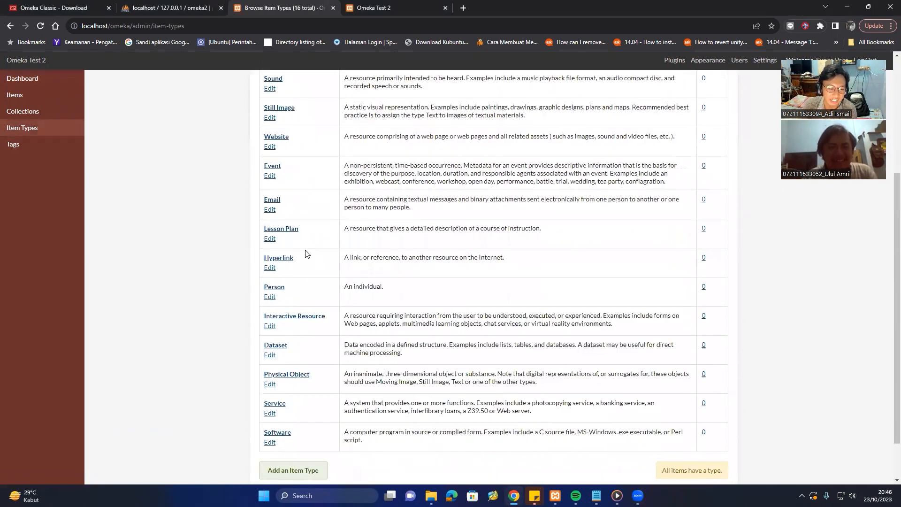
scroll(324, 266, "up", 5)
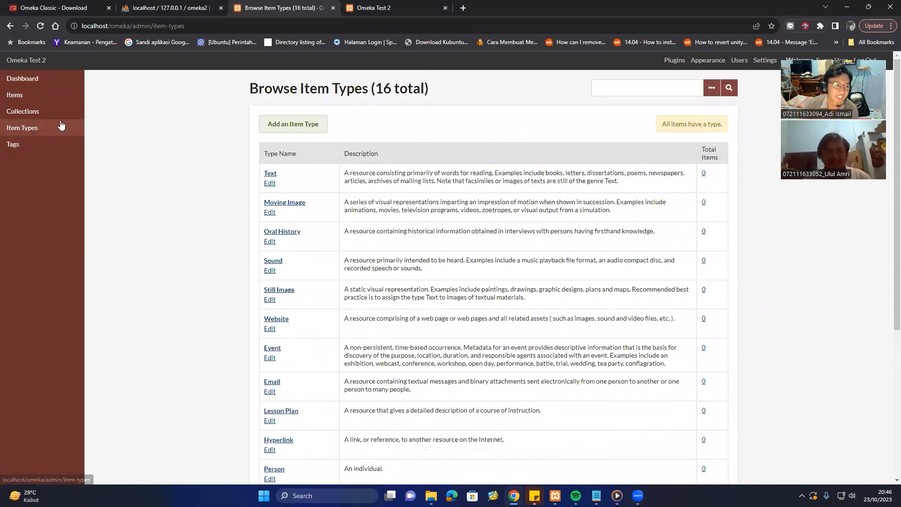
left_click(47, 112)
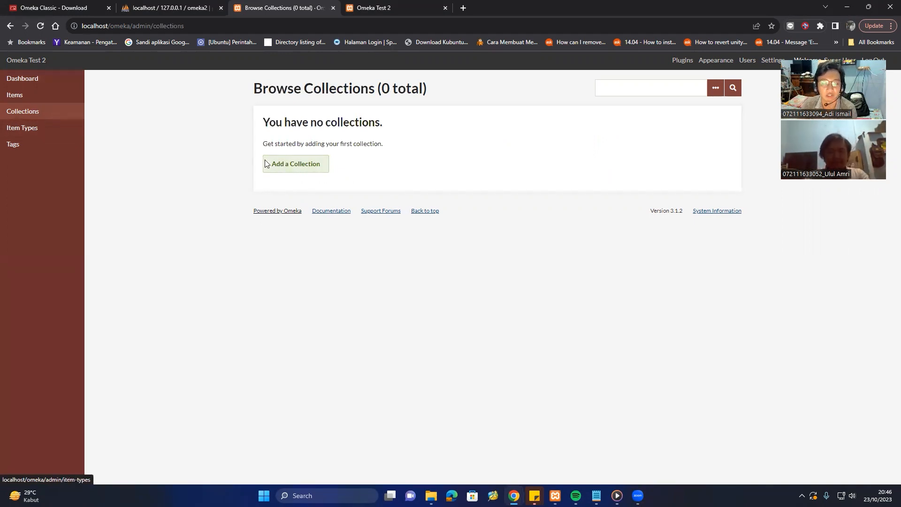
Add a collection titled 'Catatan Perkuliahan Mata Kuliah kajian Publikasi dan HAKI'.
left_click(297, 167)
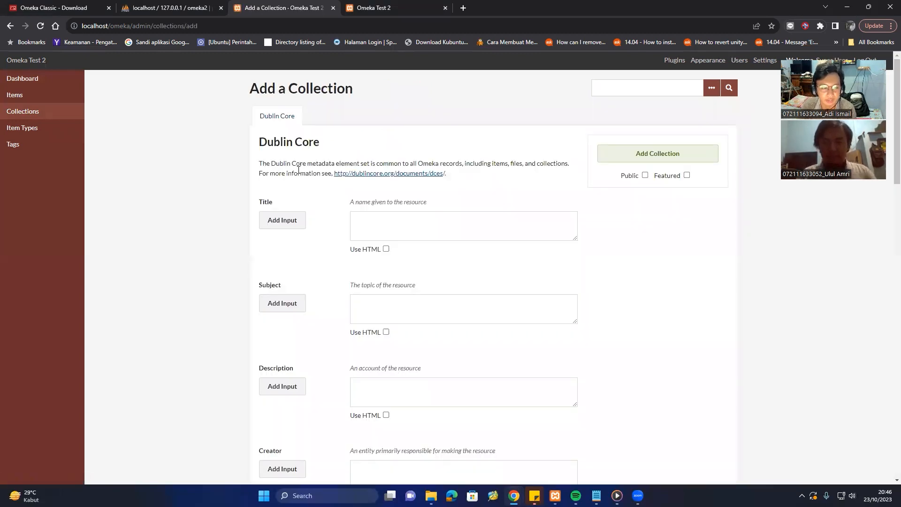
left_click(392, 232)
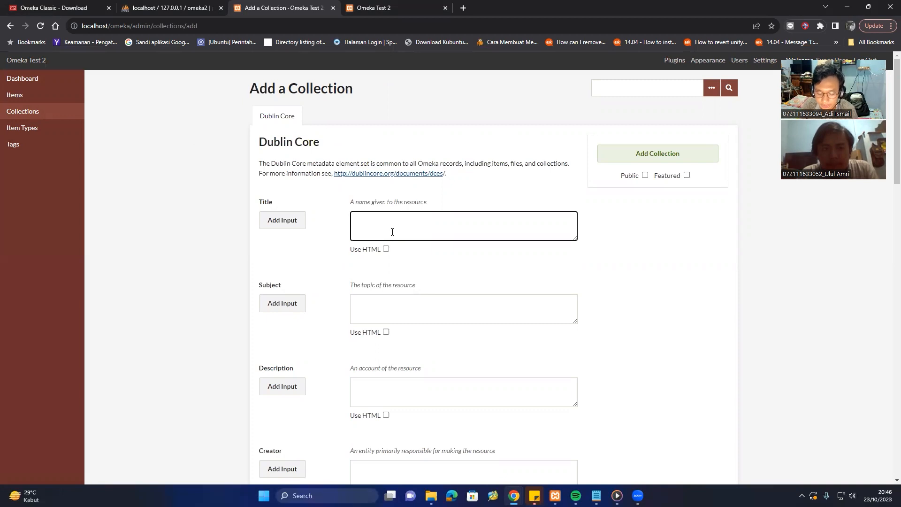
type("Car")
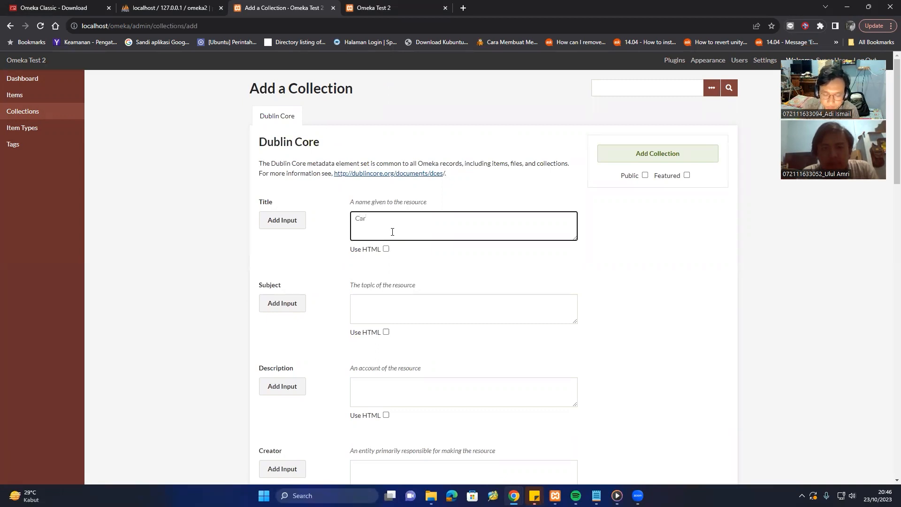
key("BackSpace")
type("tatan Perk")
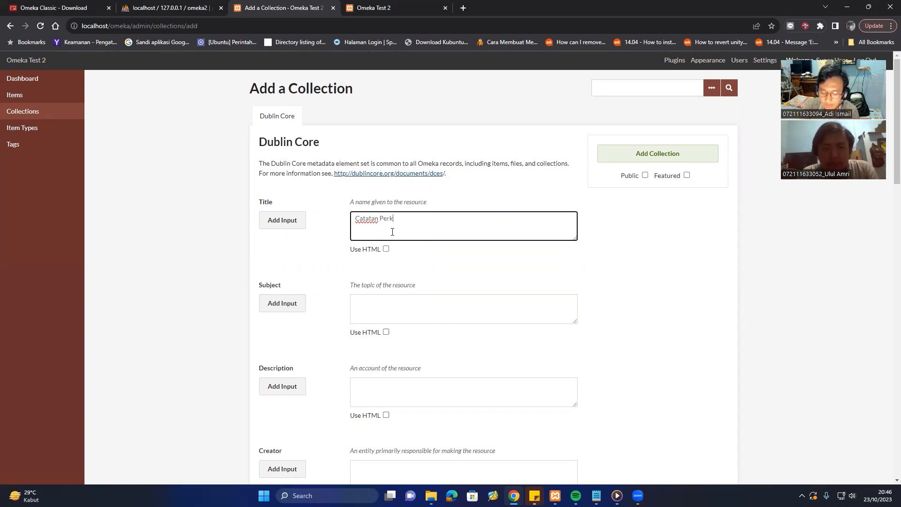
type("uliahan Mata")
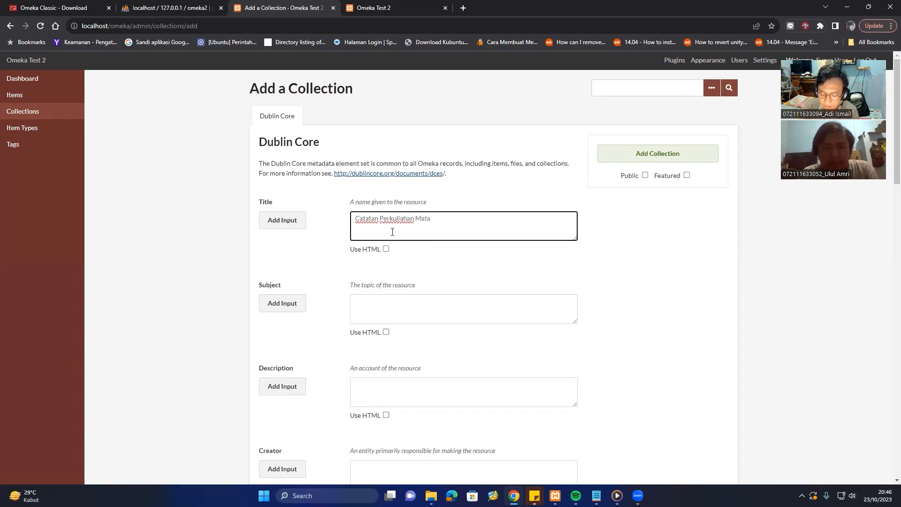
type(" Kulaih")
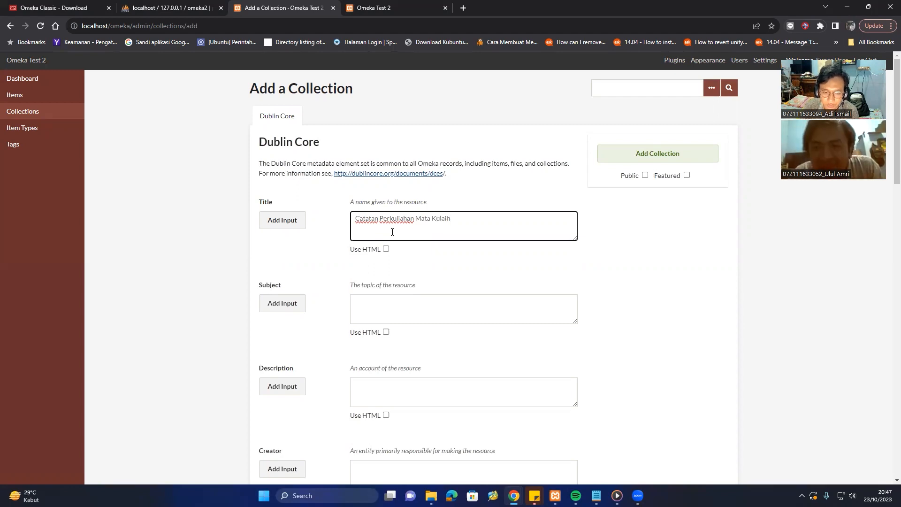
key("BackSpace")
key("BackSpace")
key("BackSpace")
type("iah")
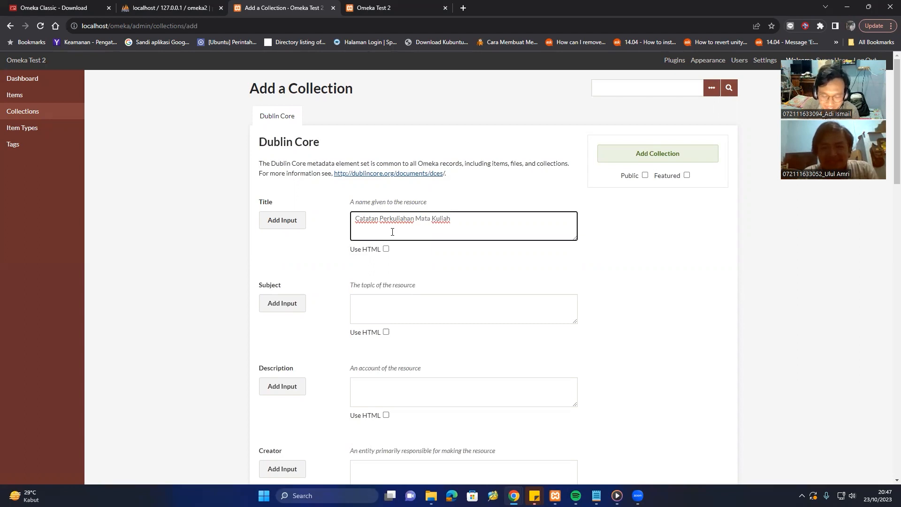
type("ka")
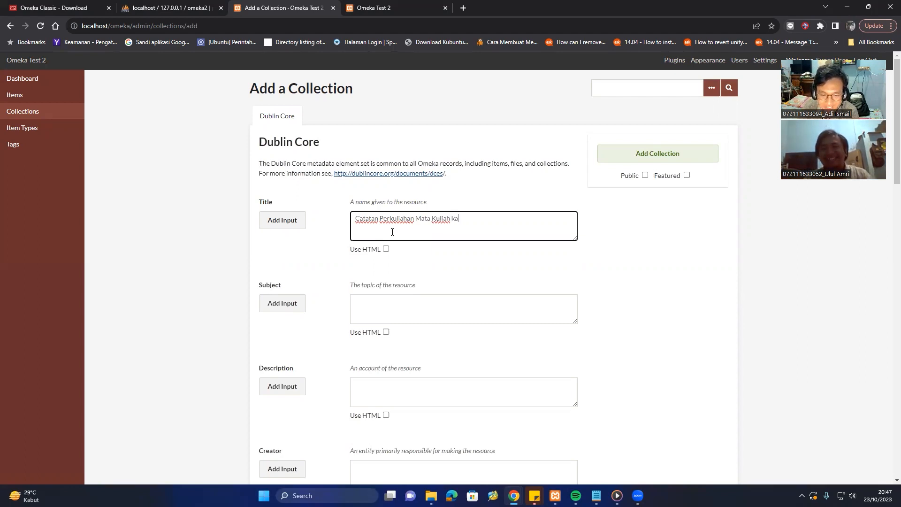
type("jian Pub")
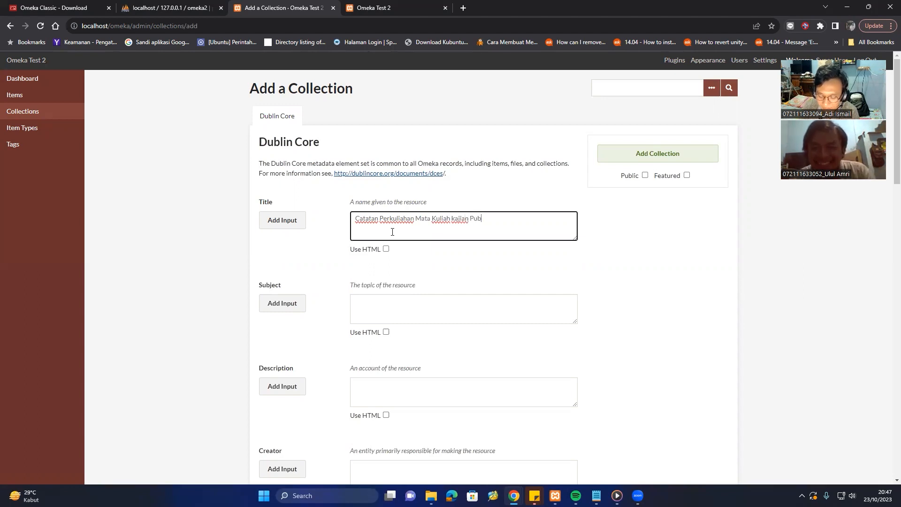
type("likasi da")
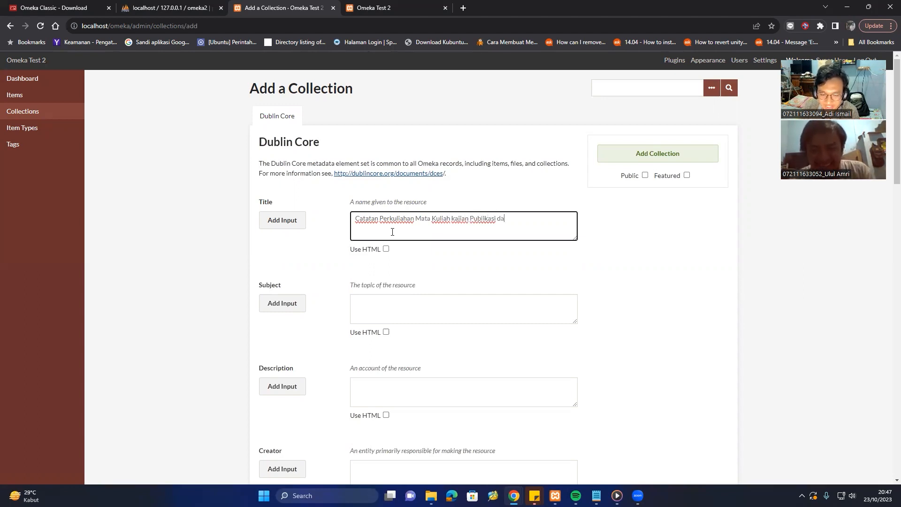
type("n HAKI")
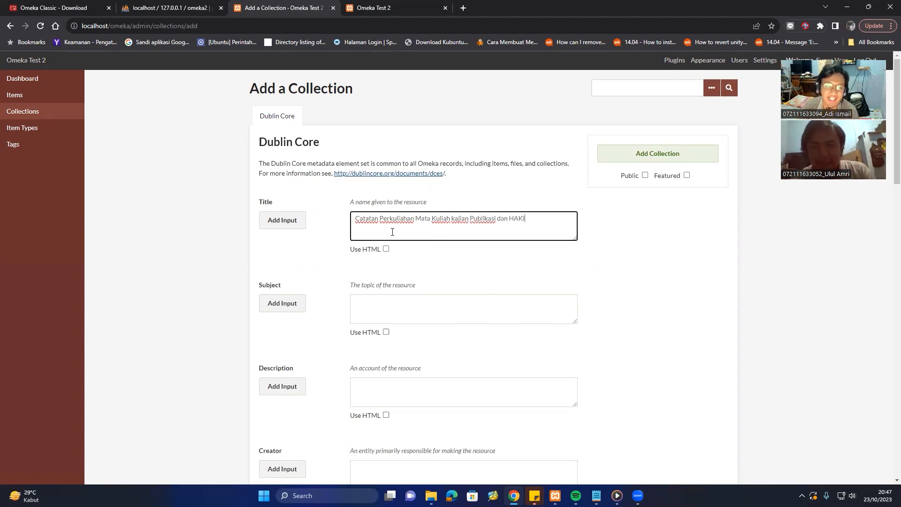
Enter 'Catatan Perkuliahan' as the collection's Subject.
left_click(395, 303)
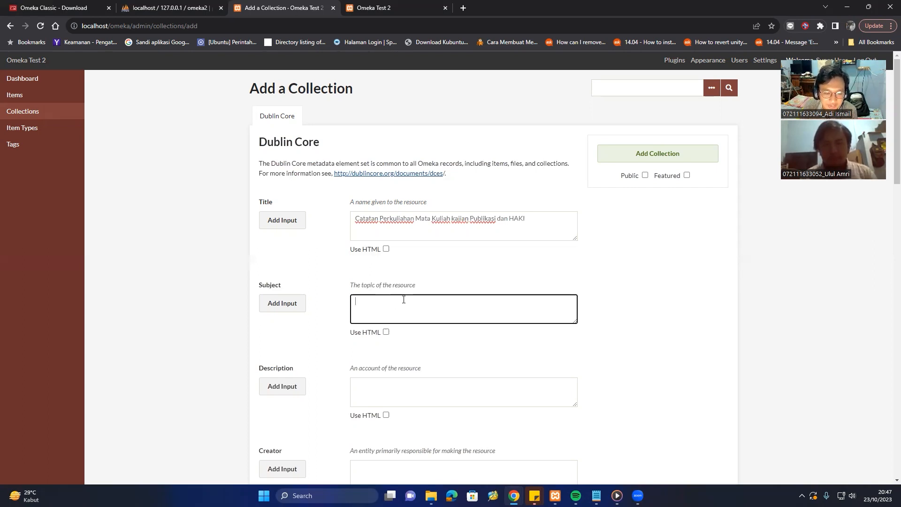
scroll(404, 299, "down", 1)
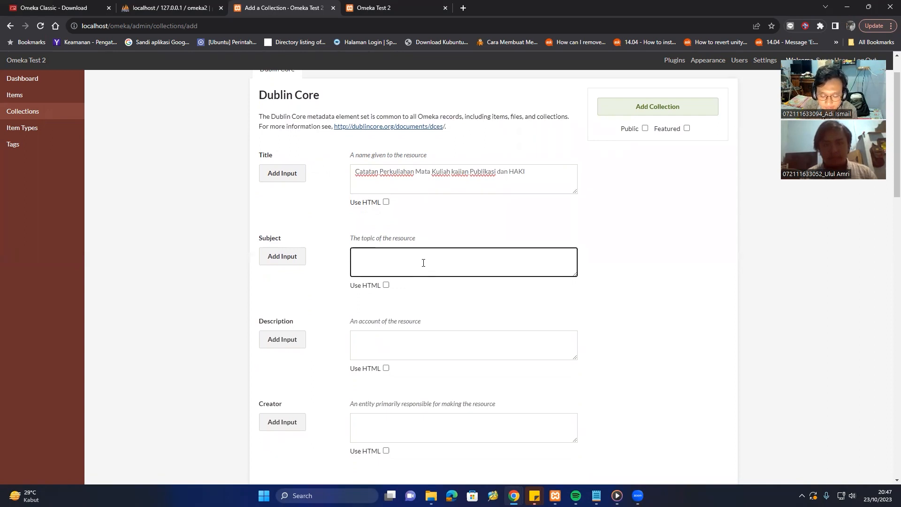
type("Cataan")
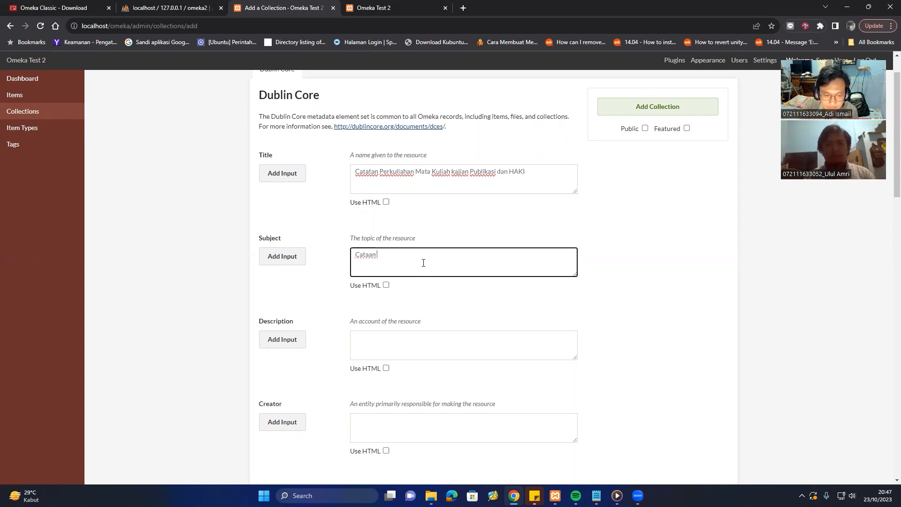
key("BackSpace")
key("BackSpace")
key("BackSpace")
type("ata")
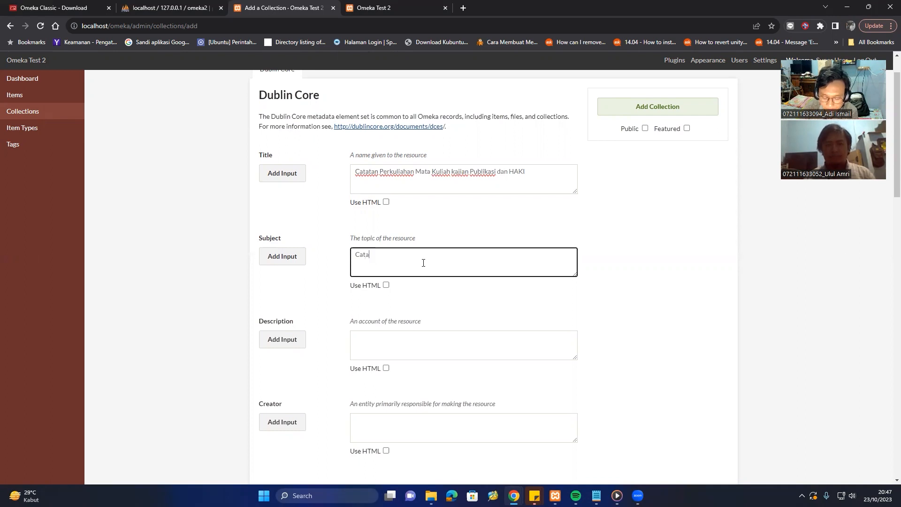
type("n Perkulaiahi")
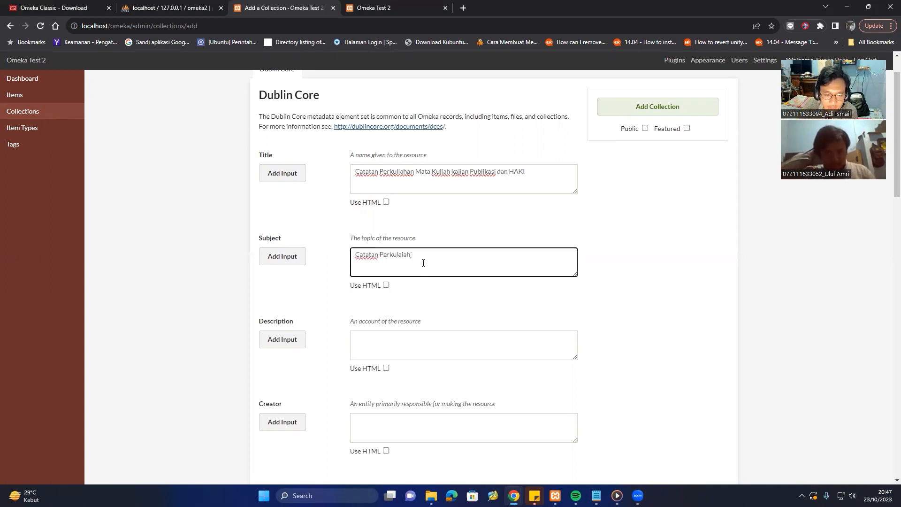
key("BackSpace")
key("BackSpace")
type("iahan")
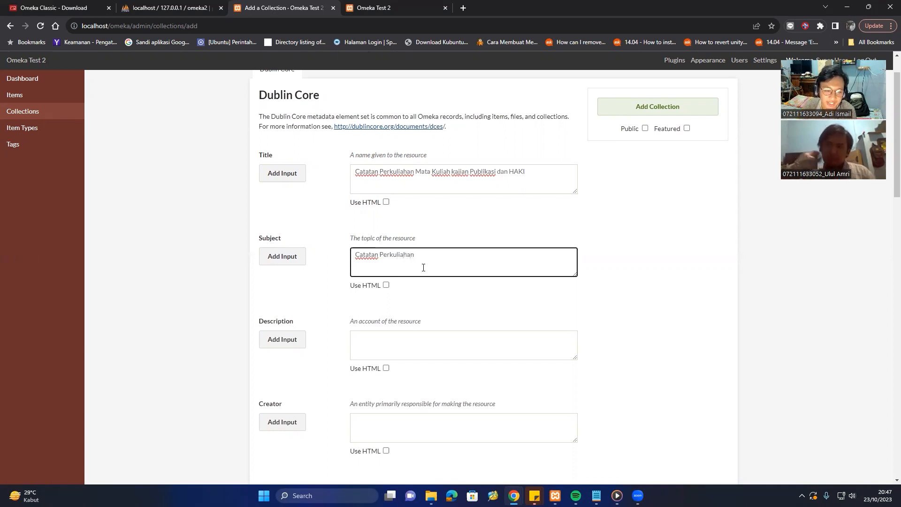
left_click(427, 337)
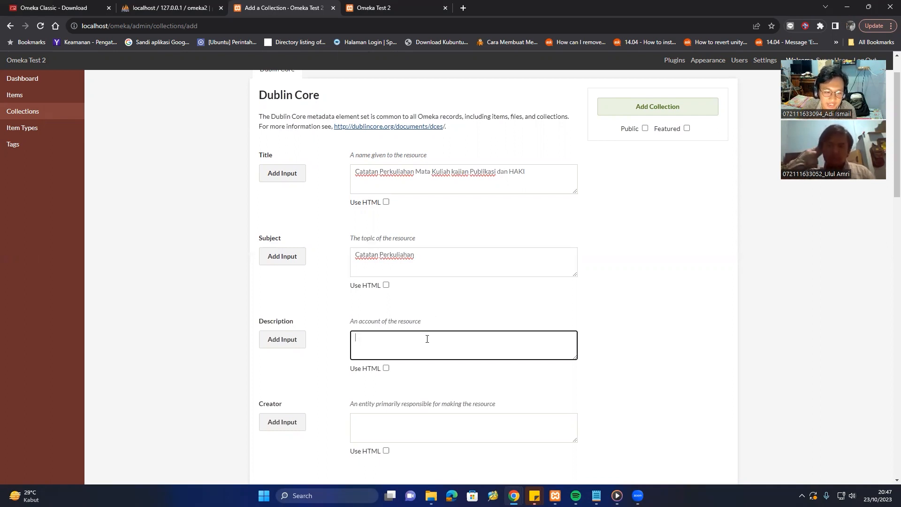
Write the Description 'Catatan Perkuliahan Matkul Kajian Publikasi dan HAKI mulai TM 1 hingga TM 14'.
scroll(431, 288, "down", 1)
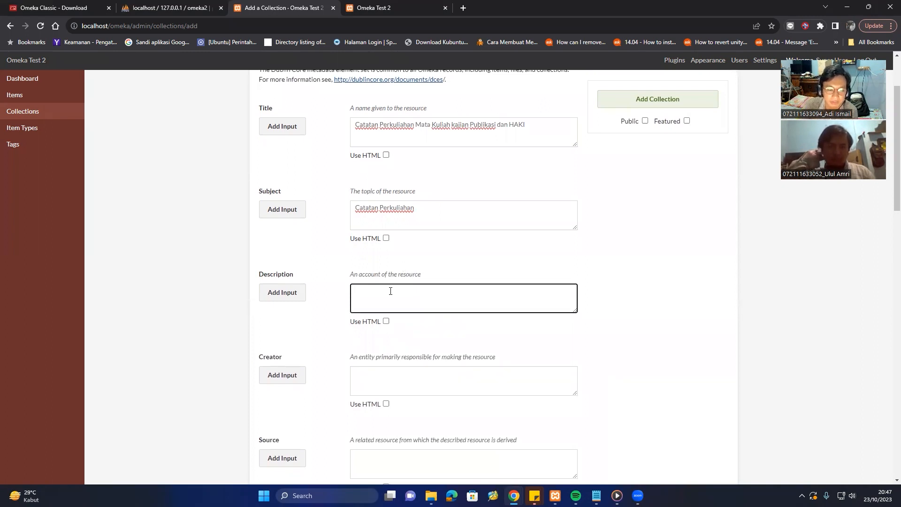
scroll(391, 288, "up", 1)
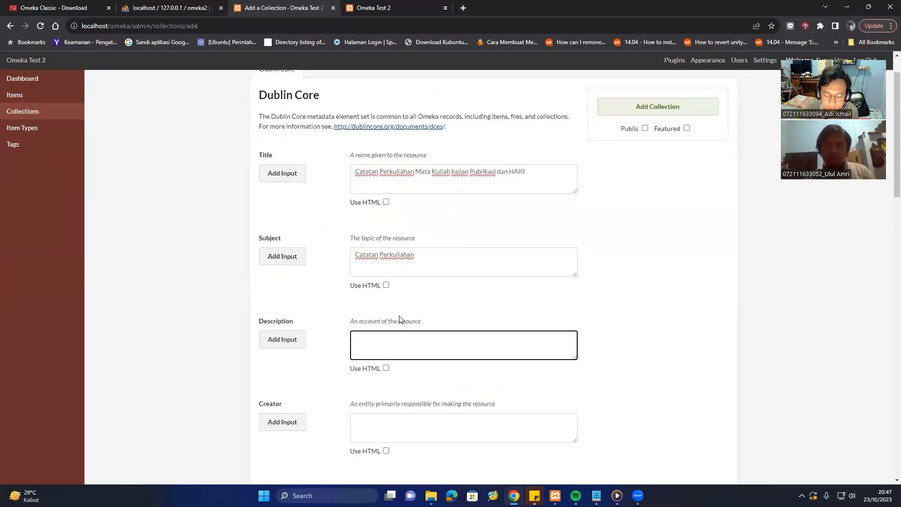
type("Catatan")
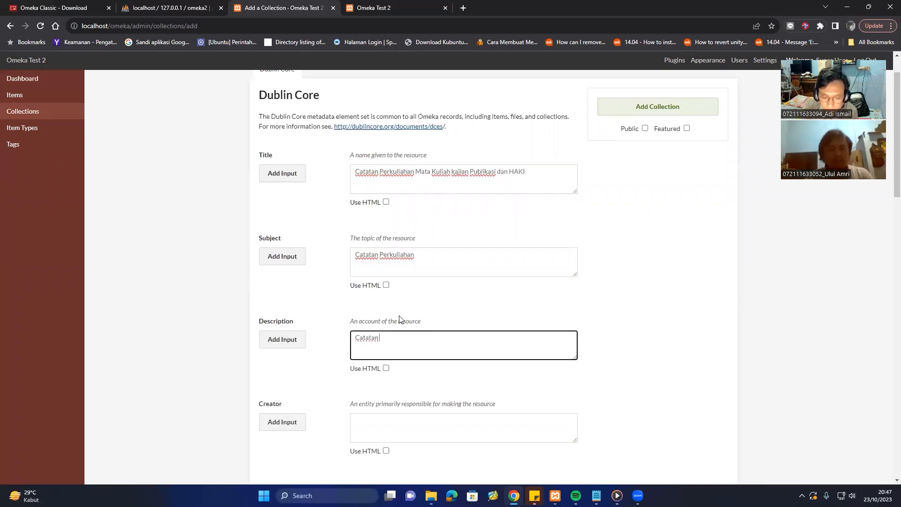
type(" Perkuliahja")
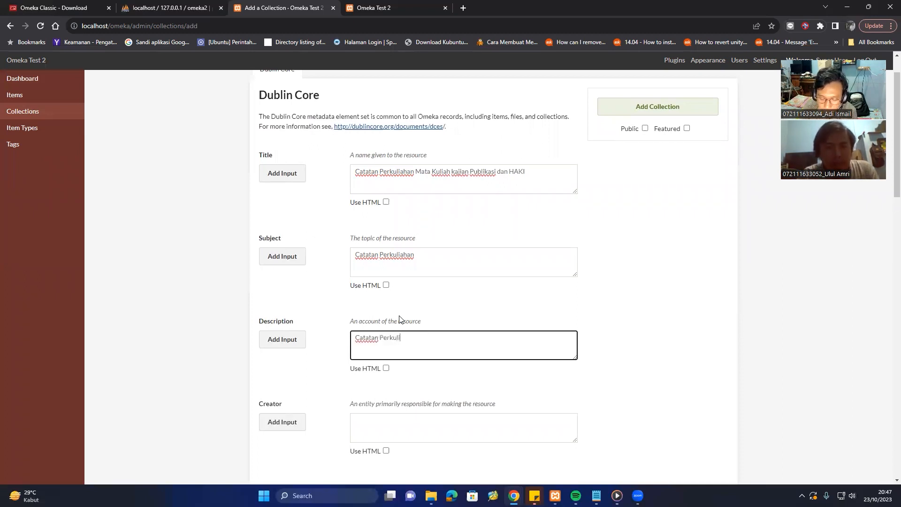
key("BackSpace")
key("BackSpace")
type("an")
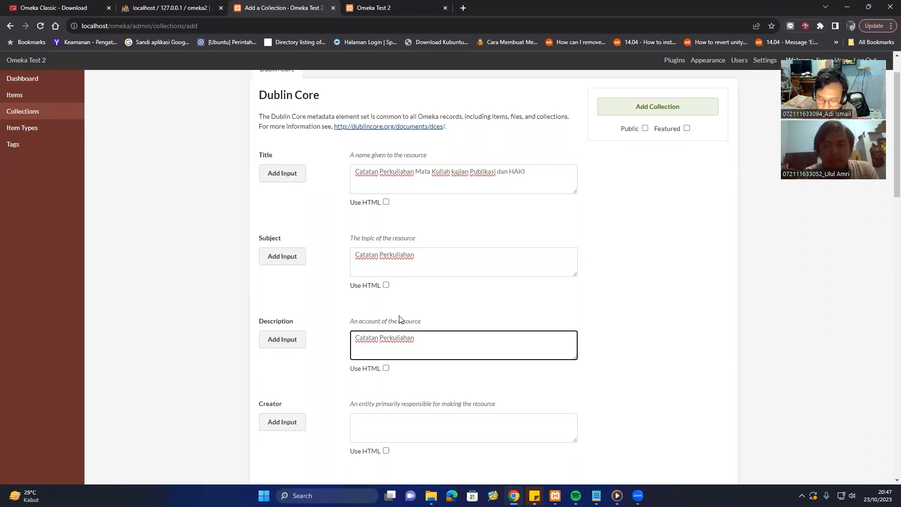
type(" Matkul ")
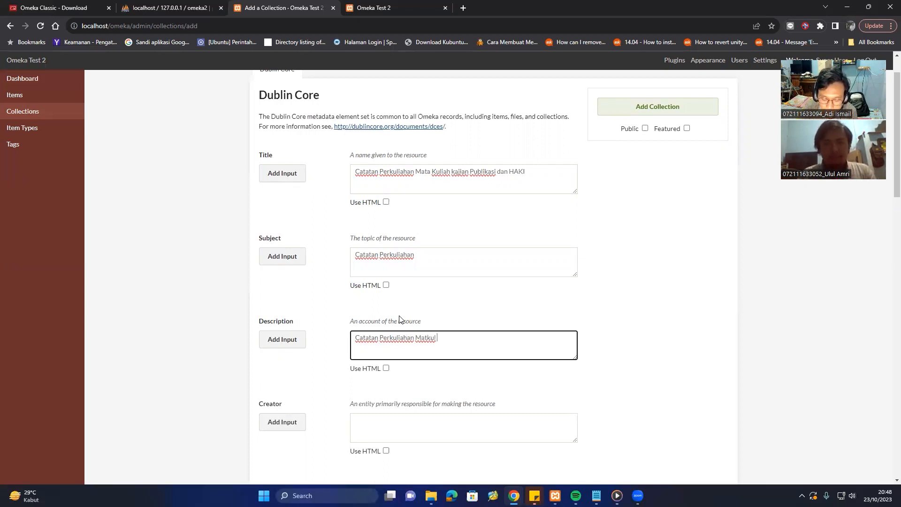
type("Kajian ")
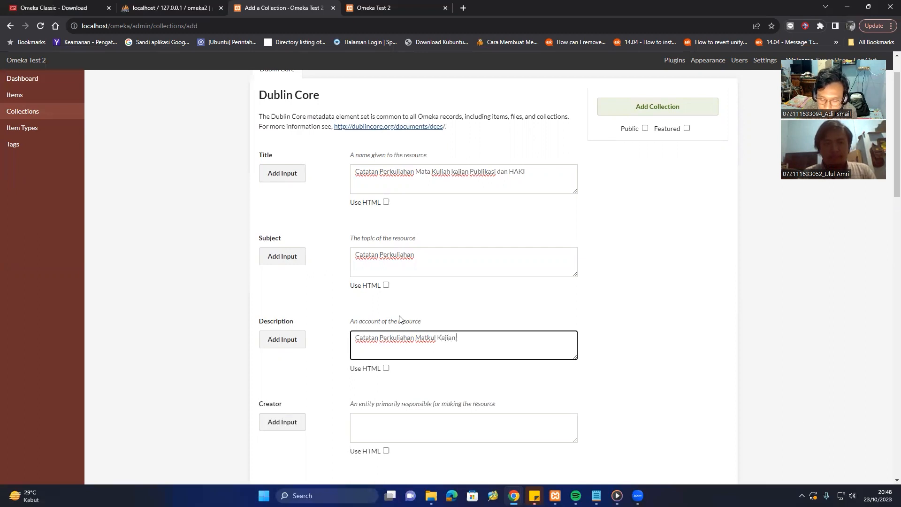
type("Publikasi")
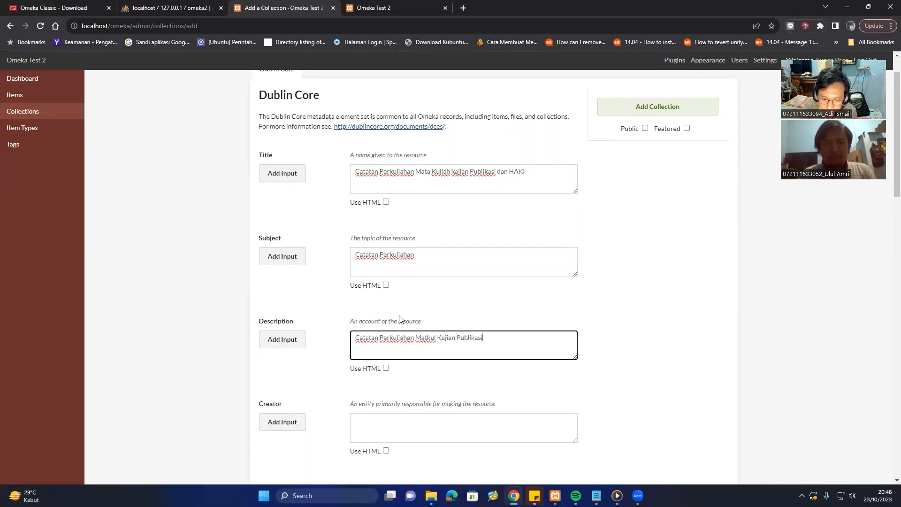
type(" dan HAK")
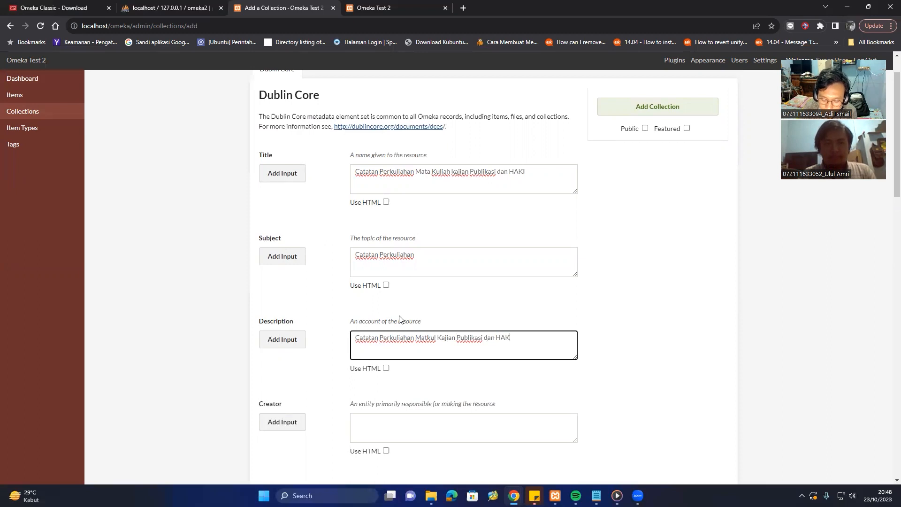
type("I mulai")
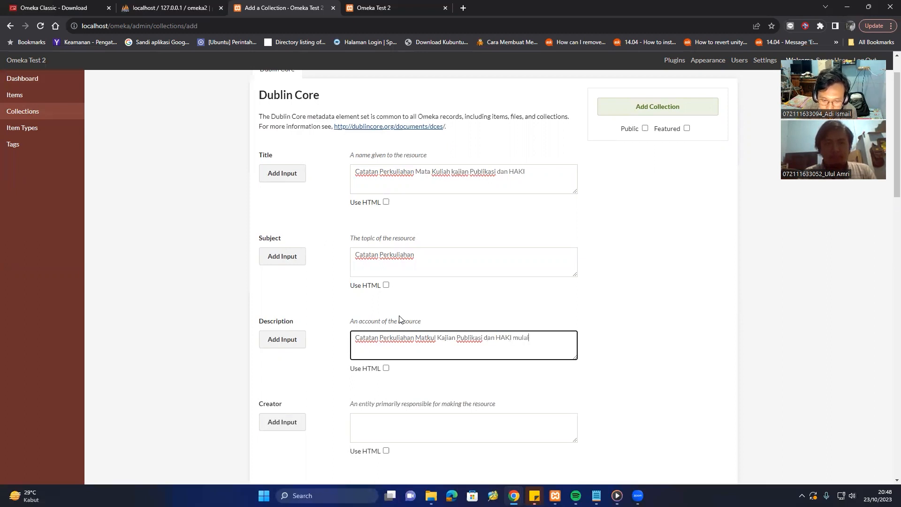
type(" TM 1 h")
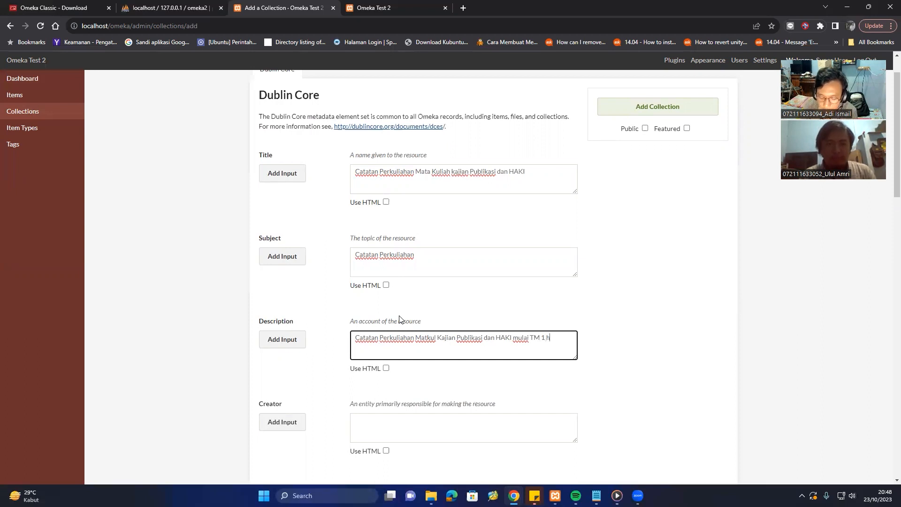
type("inm")
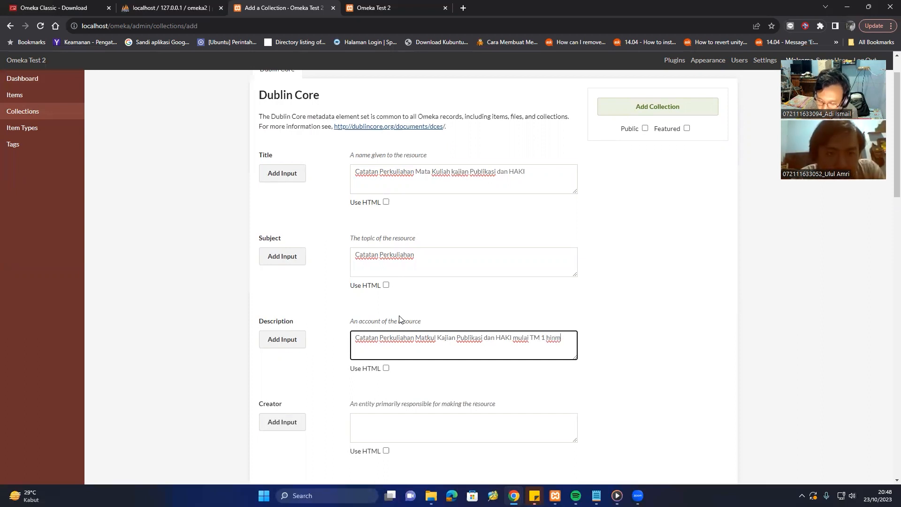
key("BackSpace")
type("gga")
type(" TM 1")
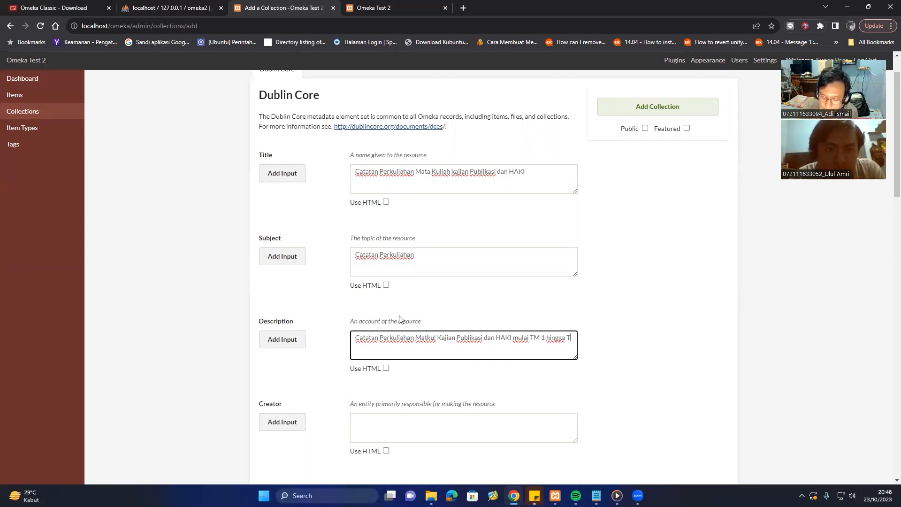
type("4")
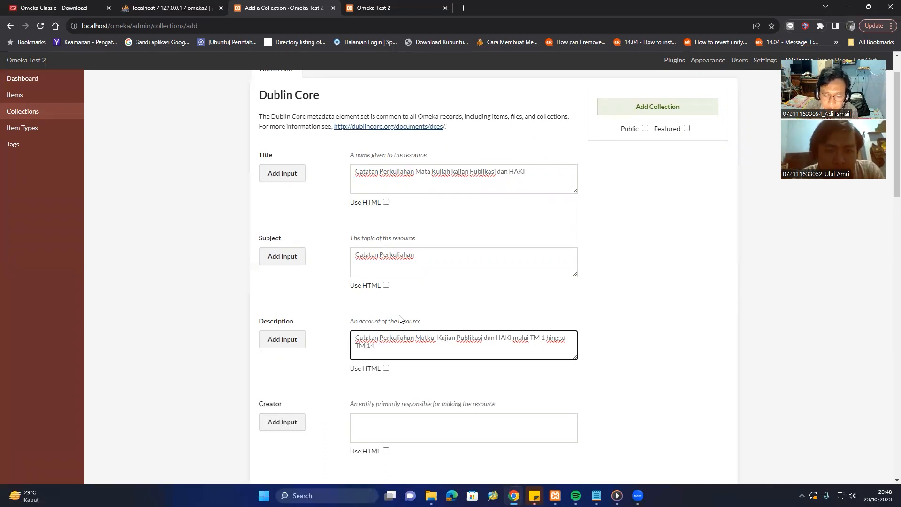
scroll(419, 403, "down", 2)
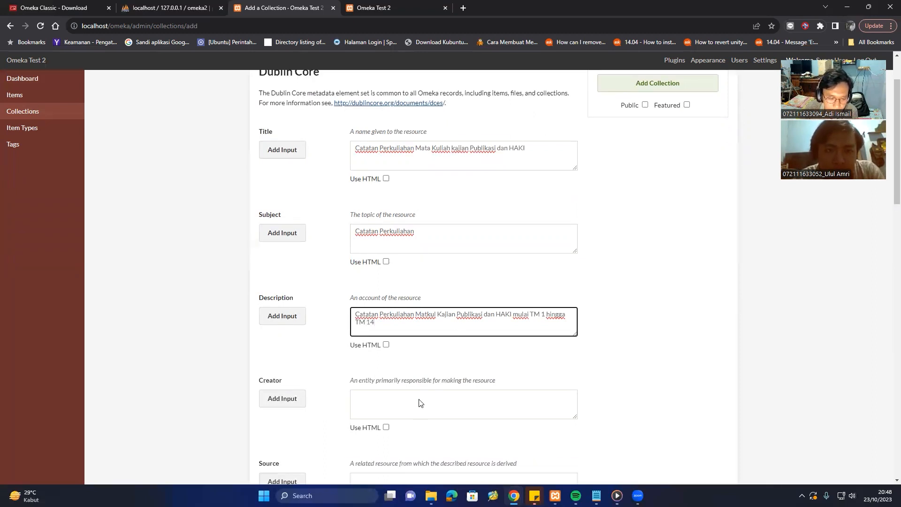
left_click(402, 337)
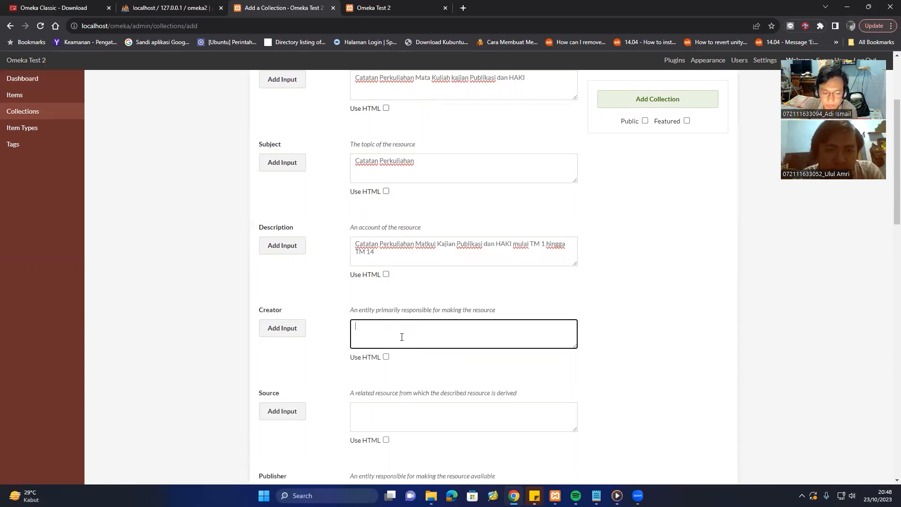
Enter Creator 'Kelompok 2' and Source 'Catatan Perkuliahan' for the collection.
type("Kelomp")
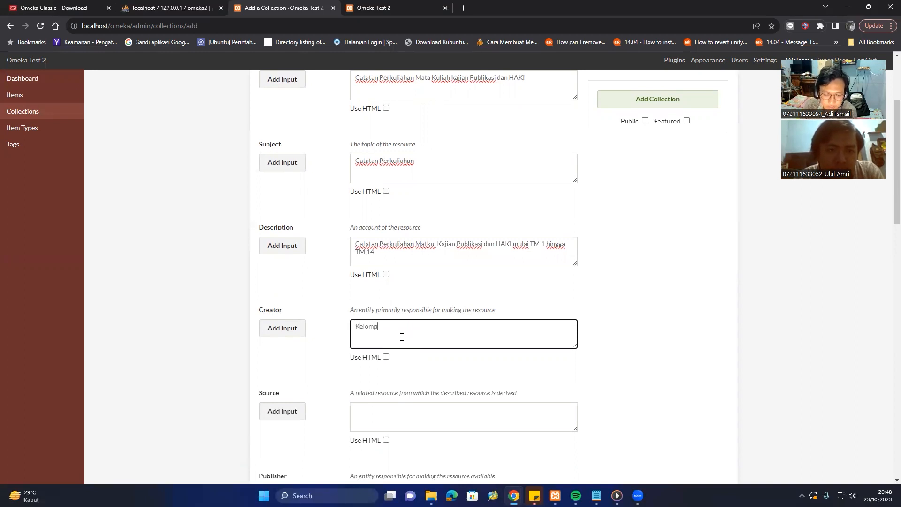
type("ok 2")
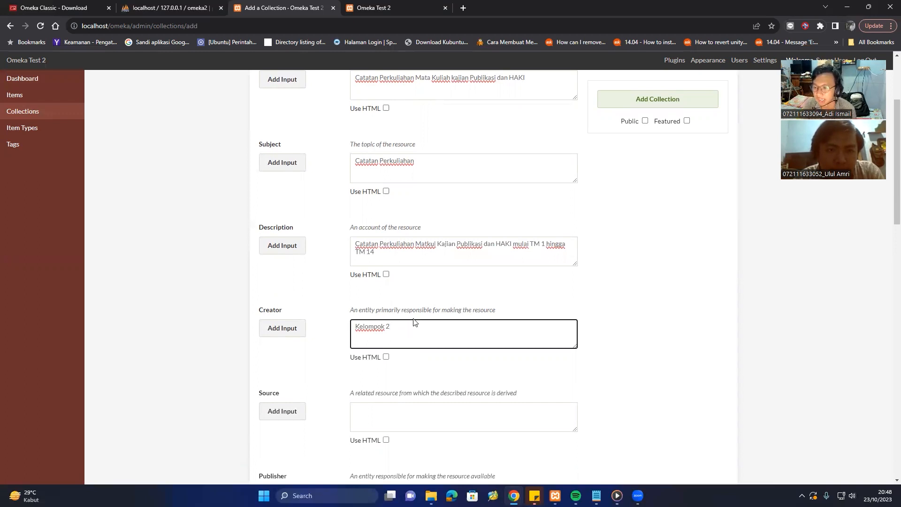
scroll(403, 329, "down", 2)
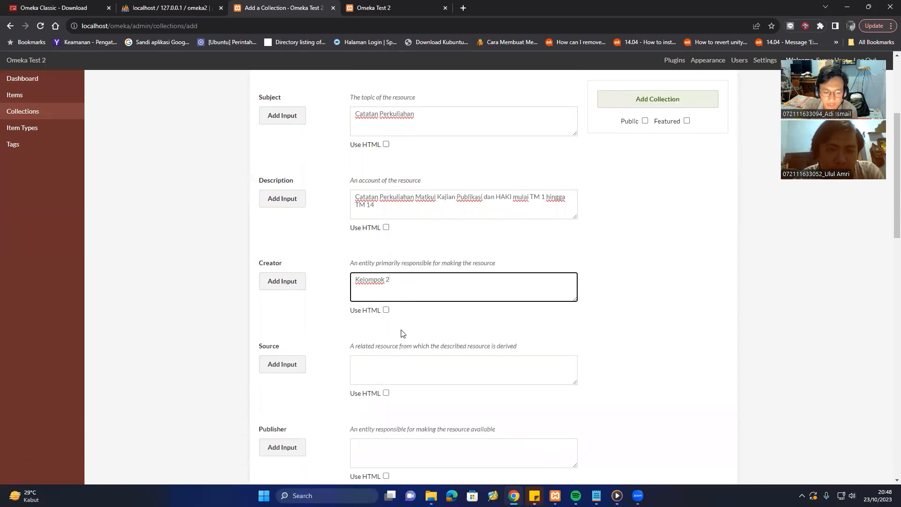
left_click(400, 328)
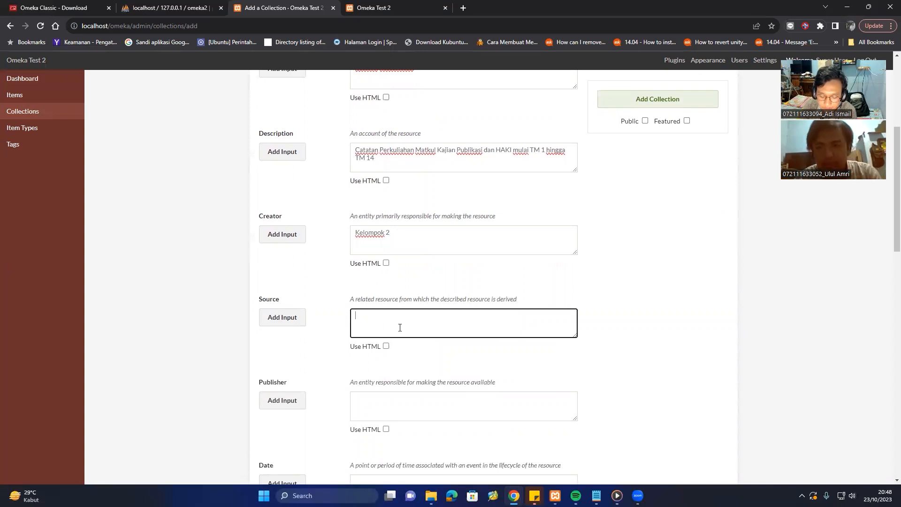
type("catata")
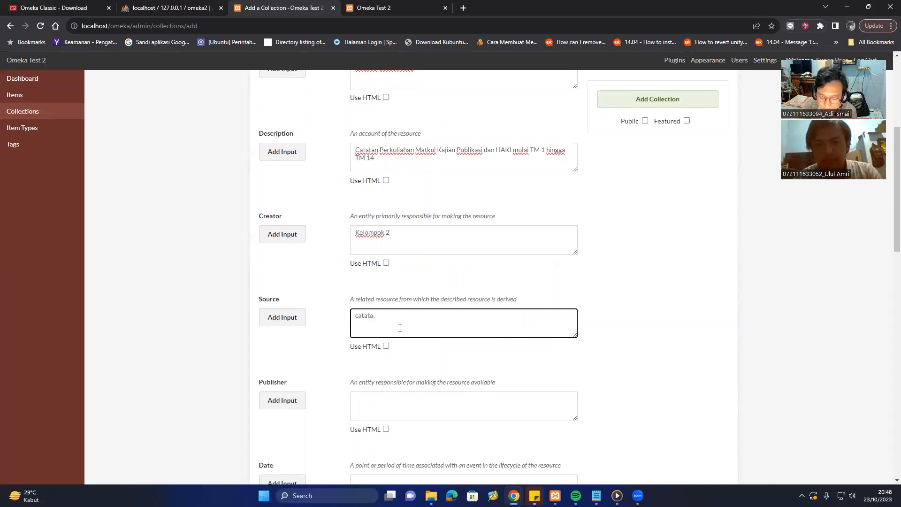
key("BackSpace")
key("BackSpace")
key("BackSpace")
key("BackSpace")
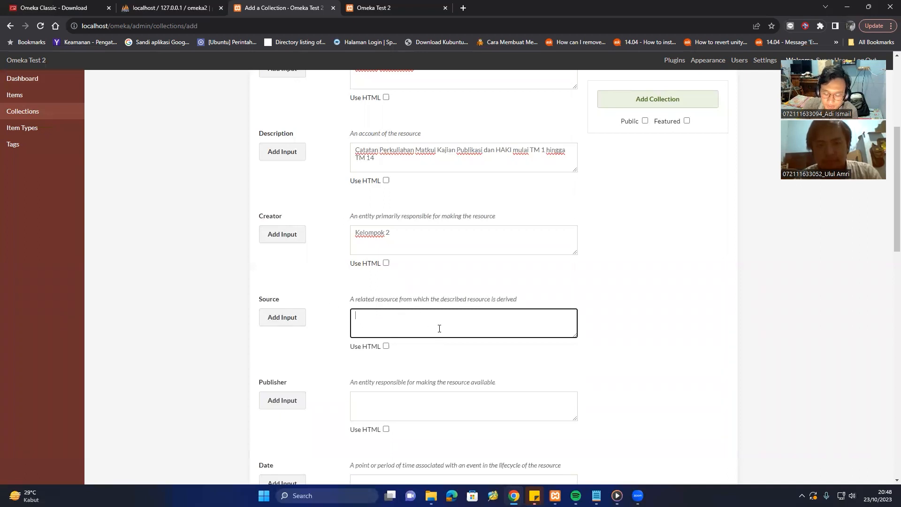
type("Cata")
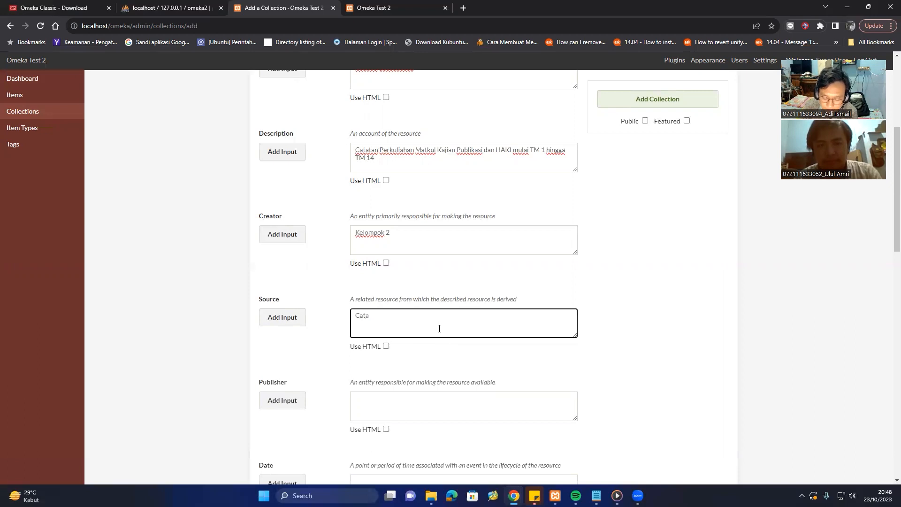
type("tan")
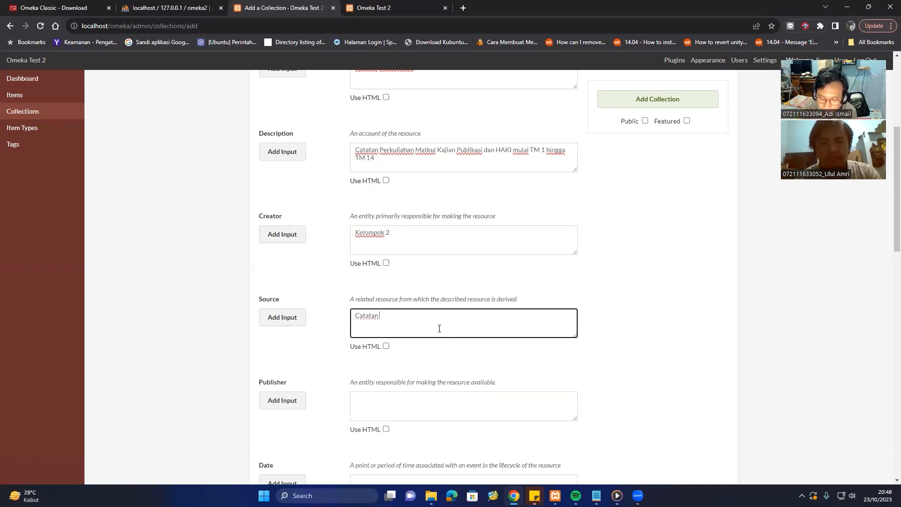
type(" Perku")
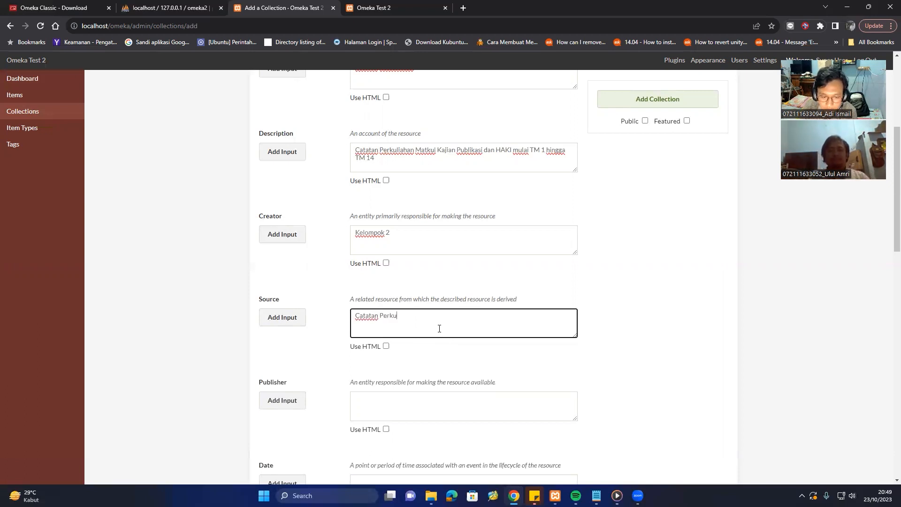
type("liahan")
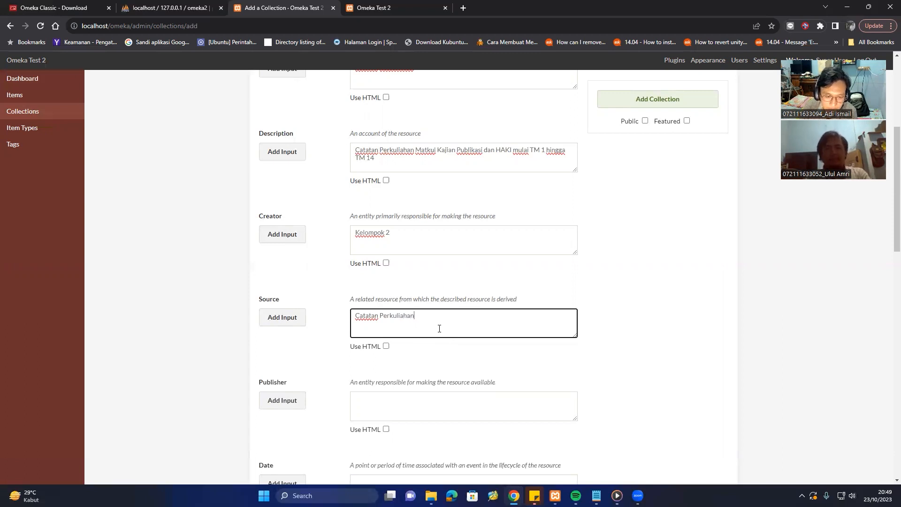
scroll(439, 328, "down", 1)
Enter 'Kelompok 2' as the collection's Publisher.
left_click(426, 354)
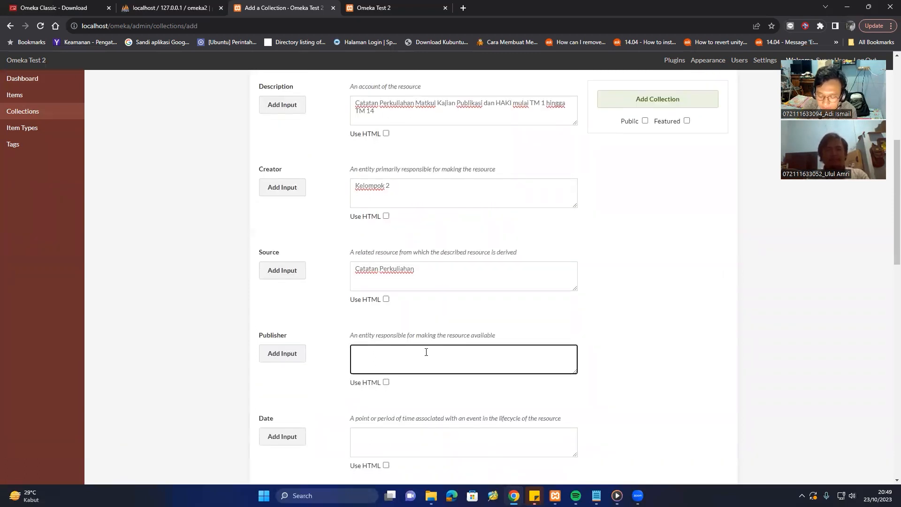
type("Kelompo")
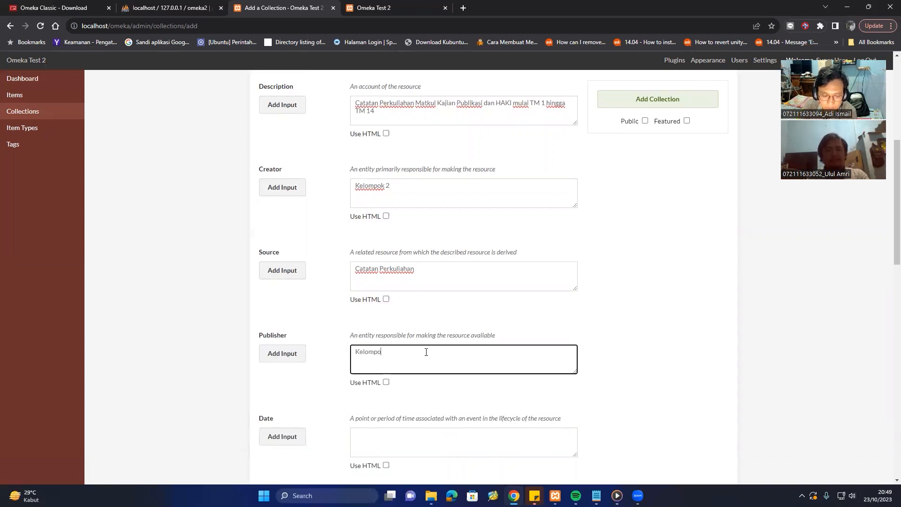
type("k 2")
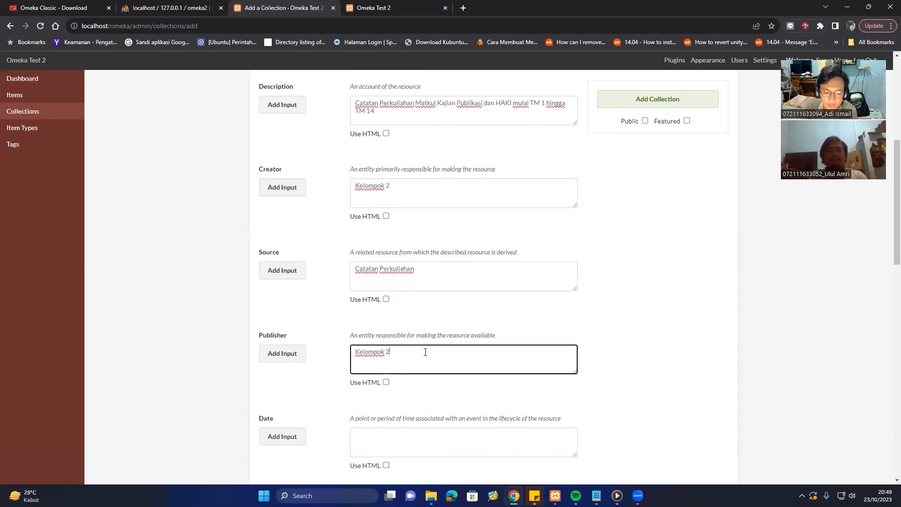
scroll(426, 352, "down", 2)
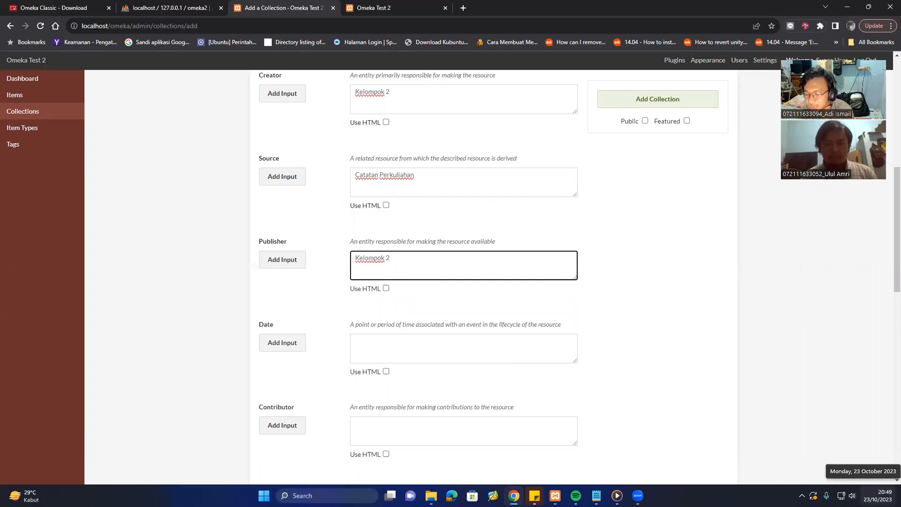
Set the collection's Date to '23 Oktober 2023'.
left_click(364, 351)
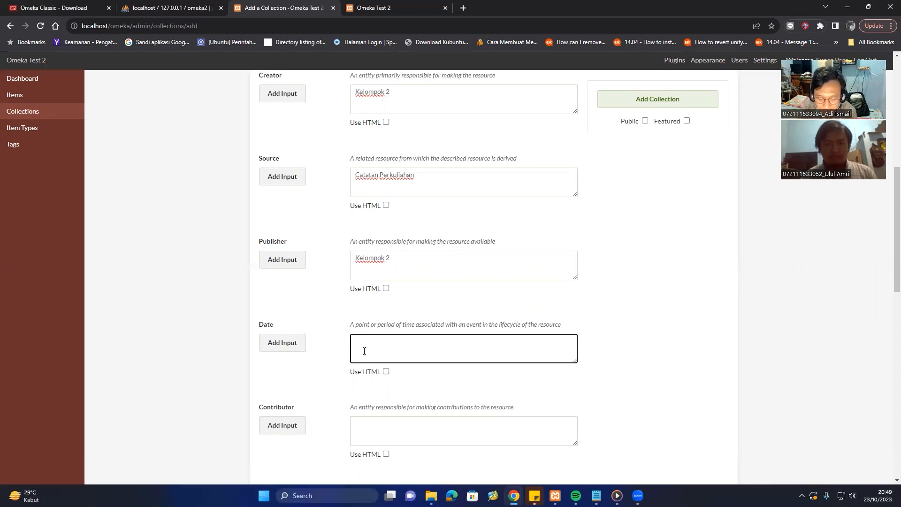
type("1")
key("BackSpace")
type("2")
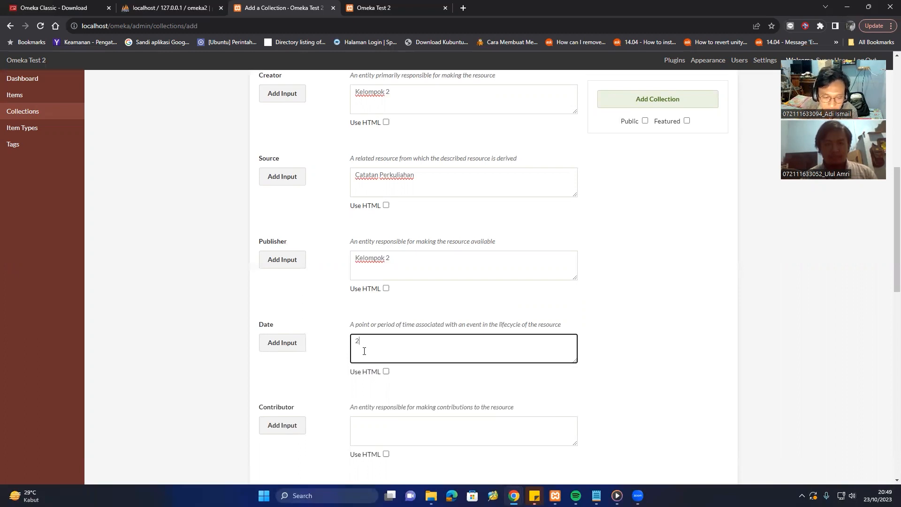
type("3 Oktober")
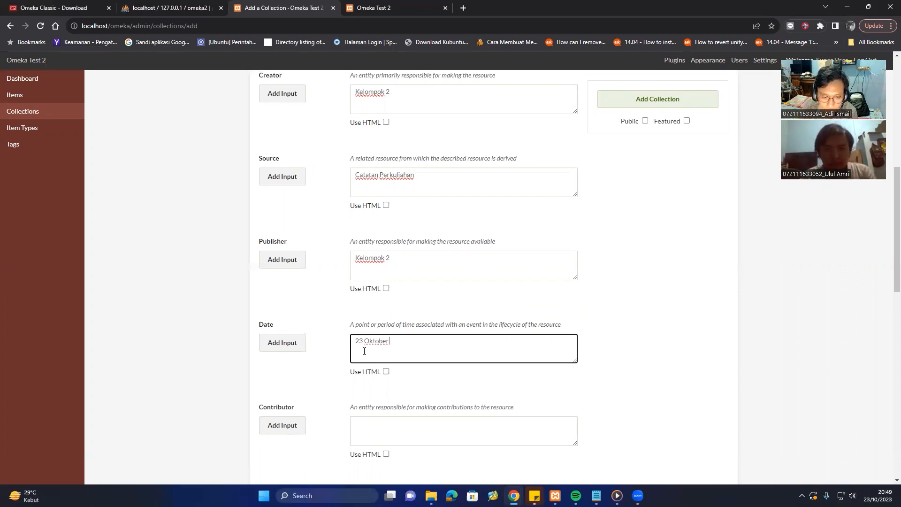
type(" 2")
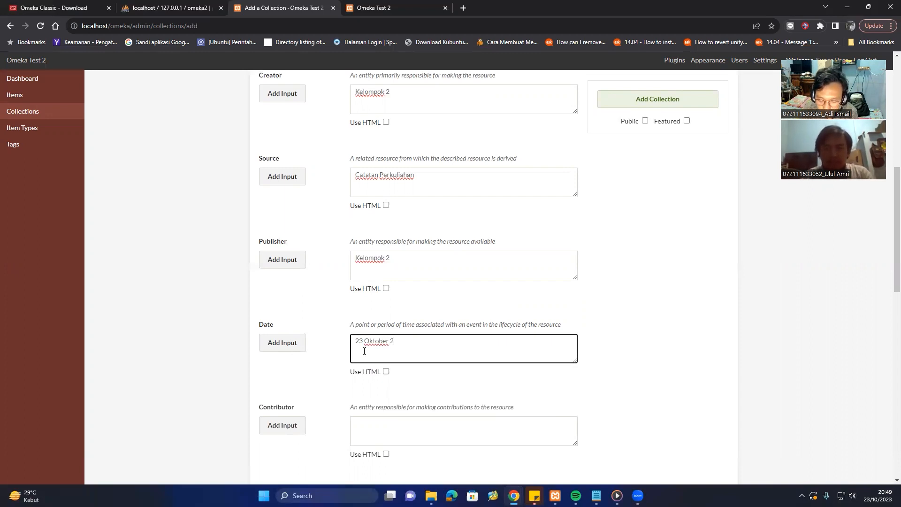
type("023")
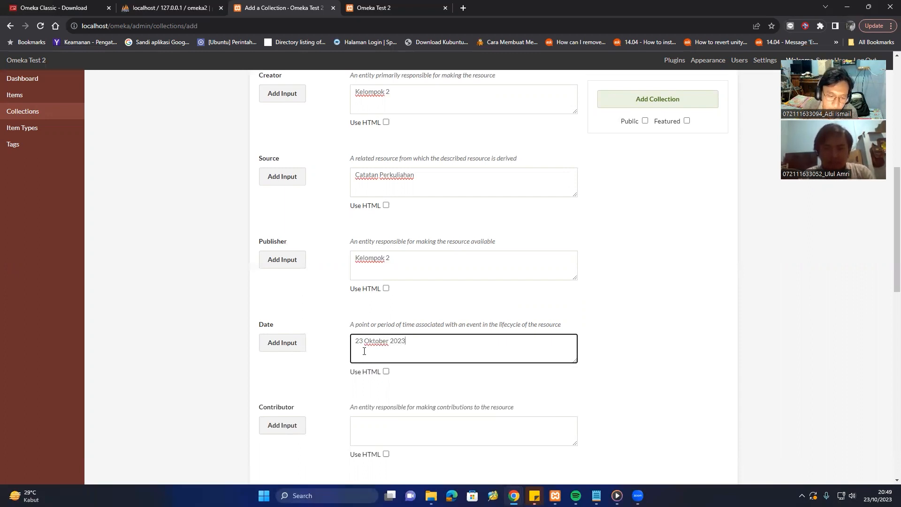
scroll(365, 349, "down", 2)
left_click(370, 338)
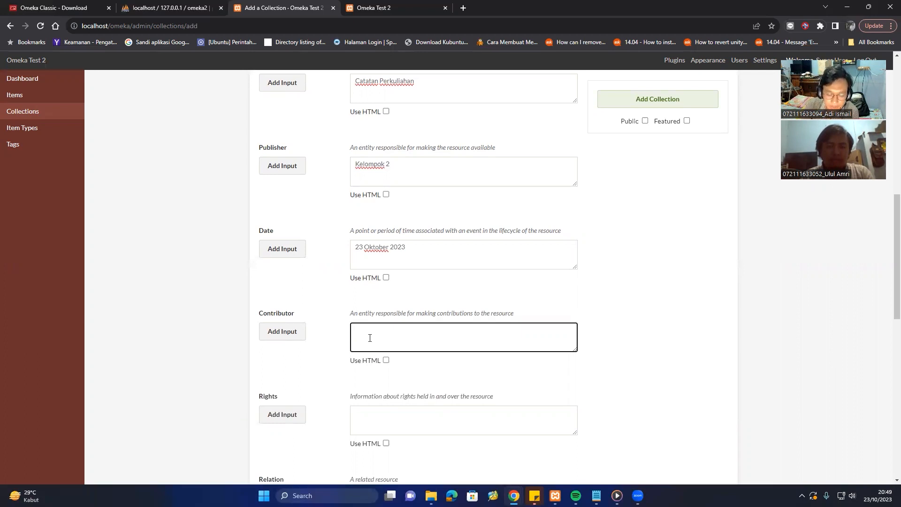
Enter the first lecturer's name as Contributor, then add a second Contributor input with another lecturer's name.
type("Pak")
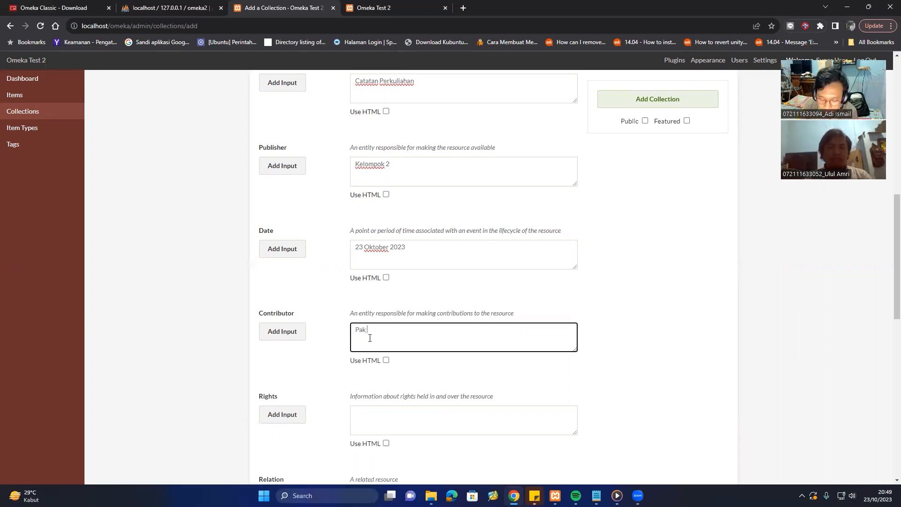
type(" Helmy")
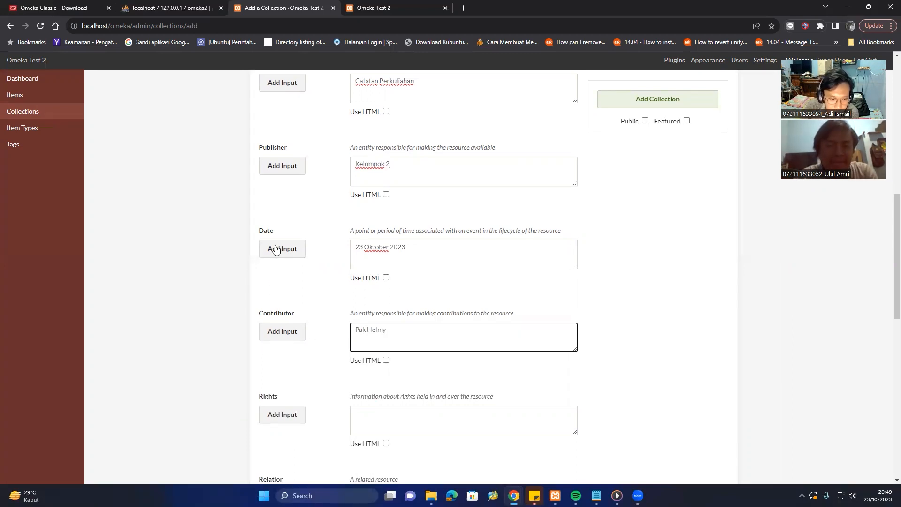
scroll(280, 200, "up", 3)
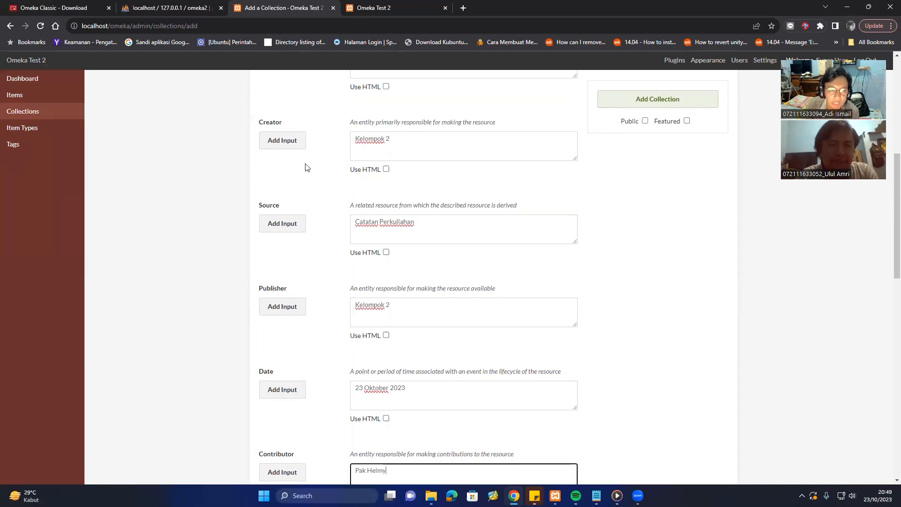
scroll(308, 178, "down", 4)
scroll(300, 234, "down", 1)
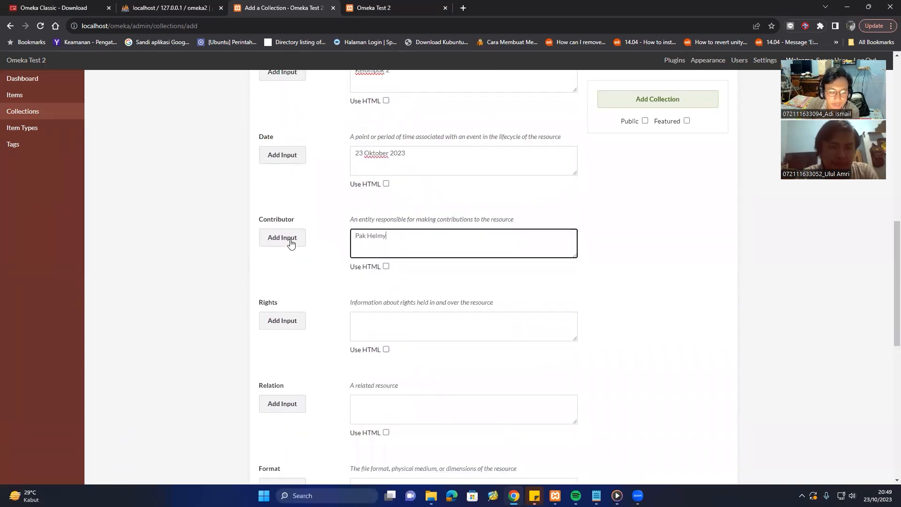
left_click(291, 239)
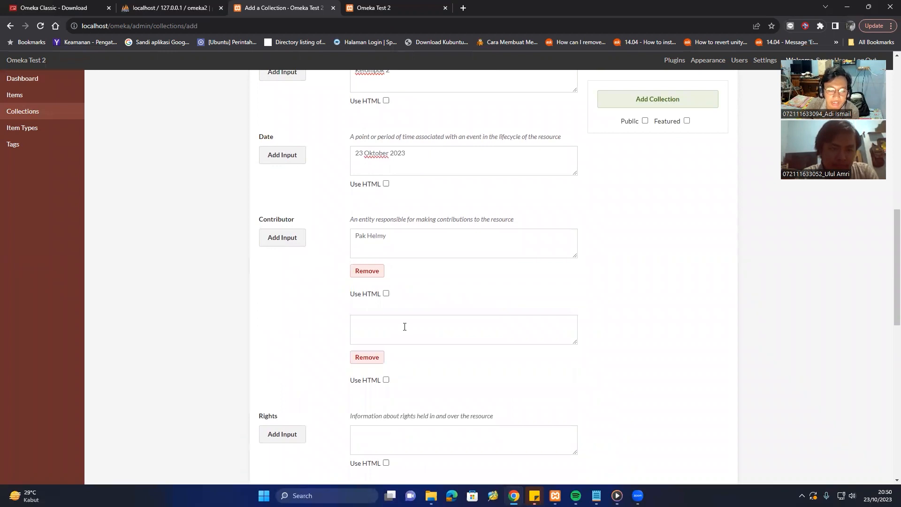
left_click(406, 326)
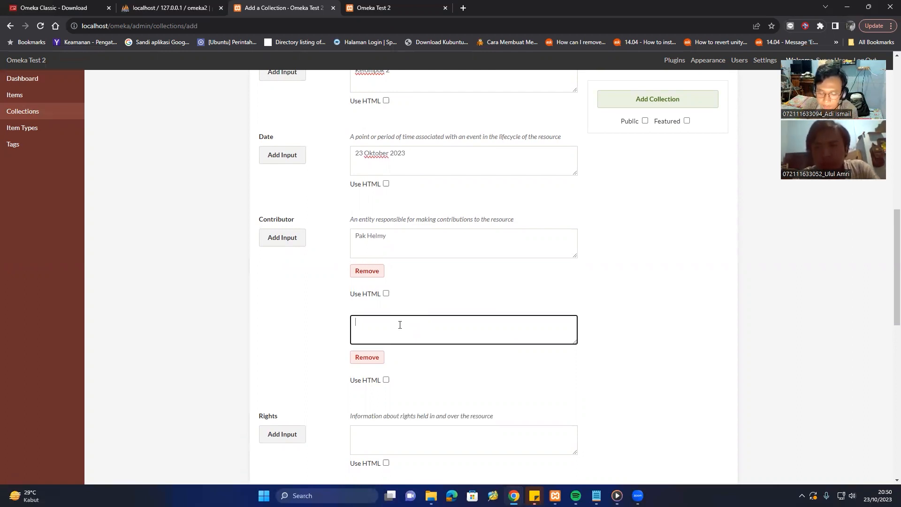
type("Bu Ova")
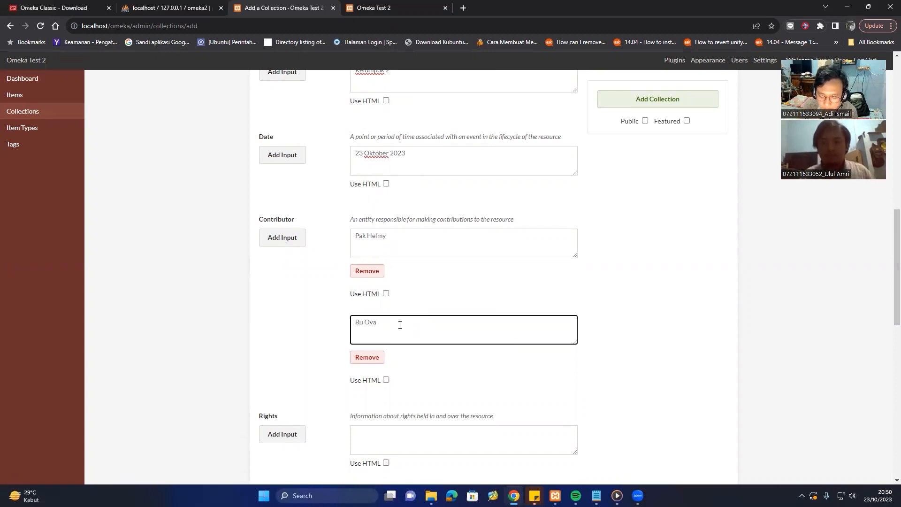
type("rine")
scroll(399, 325, "down", 3)
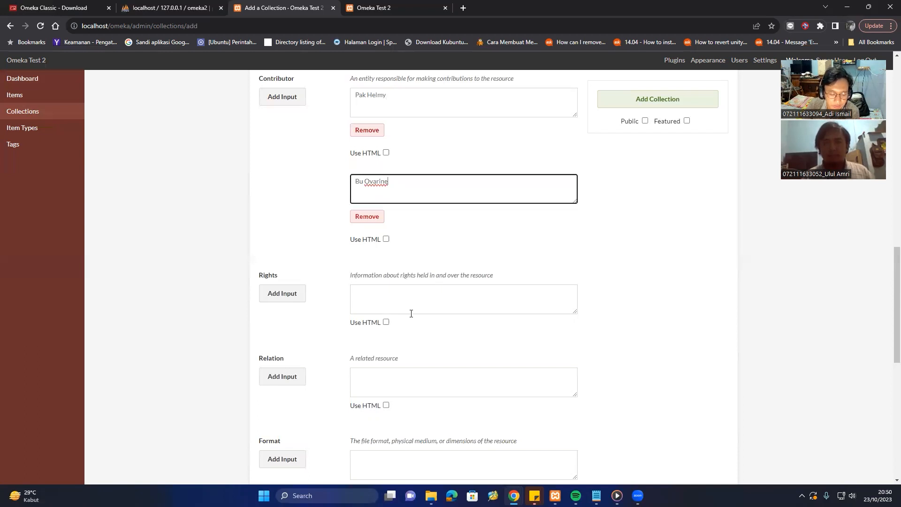
scroll(352, 336, "down", 1)
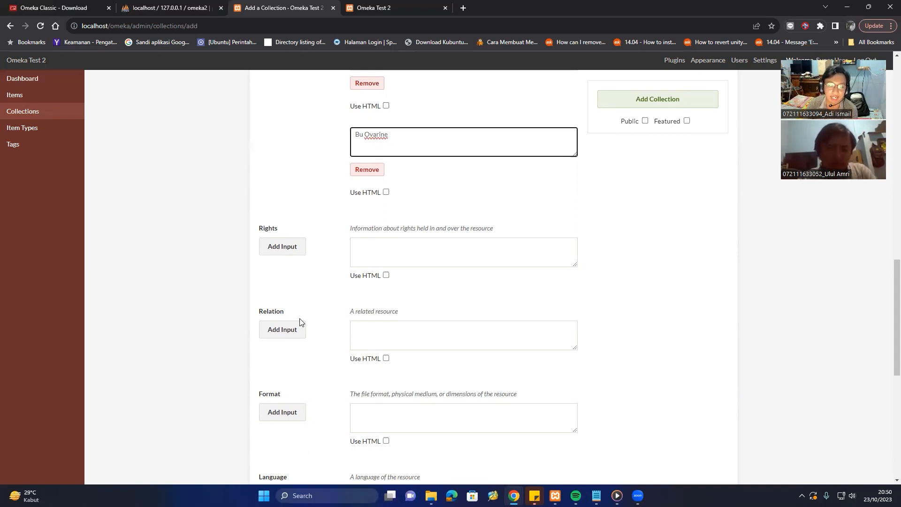
Enter 'Kelompok 2' as the Rights and begin typing 'Text' into Format.
left_click(441, 335)
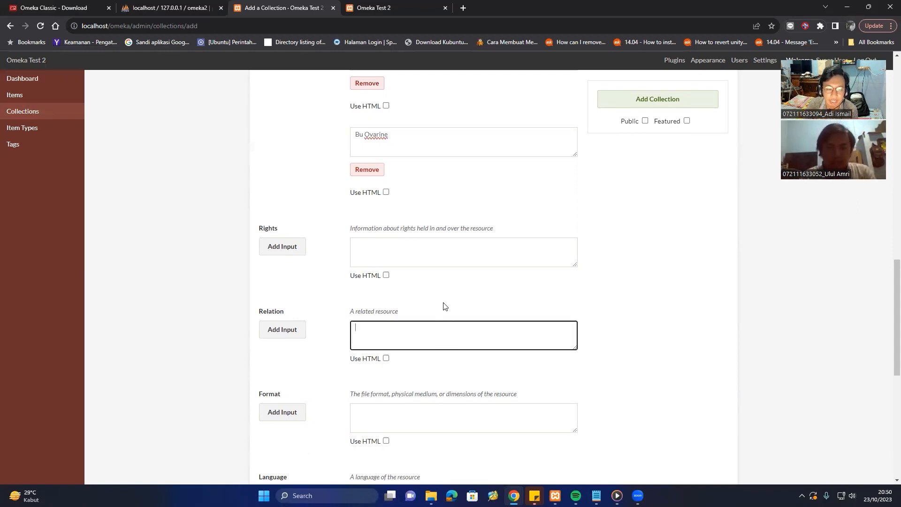
left_click(432, 245)
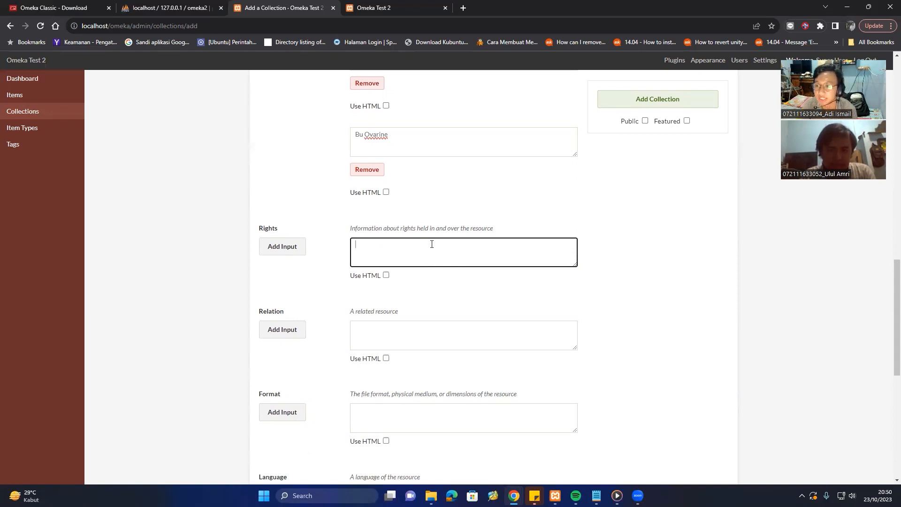
type("Kel")
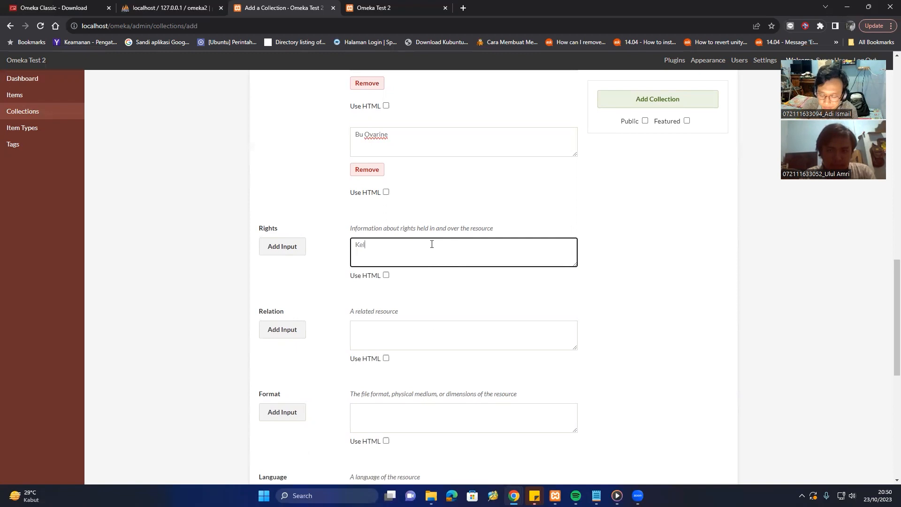
type("ompok 2")
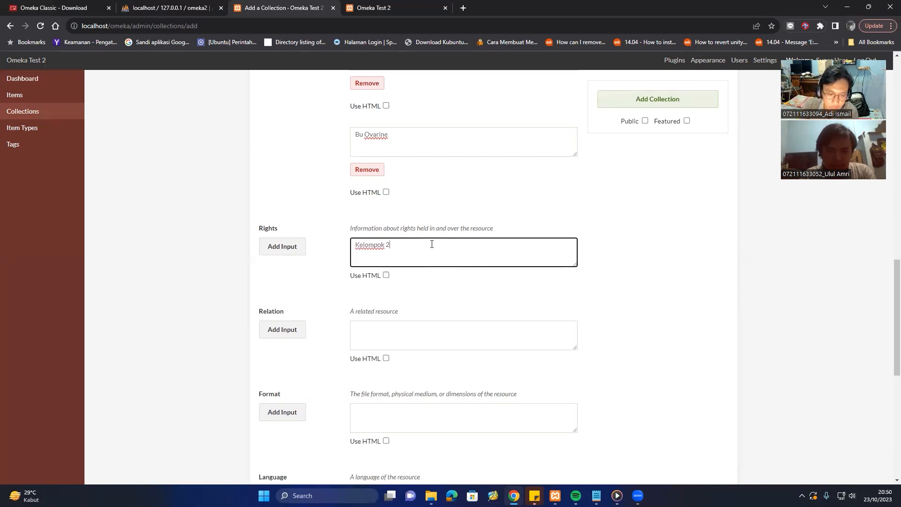
scroll(423, 272, "down", 3)
left_click(388, 272)
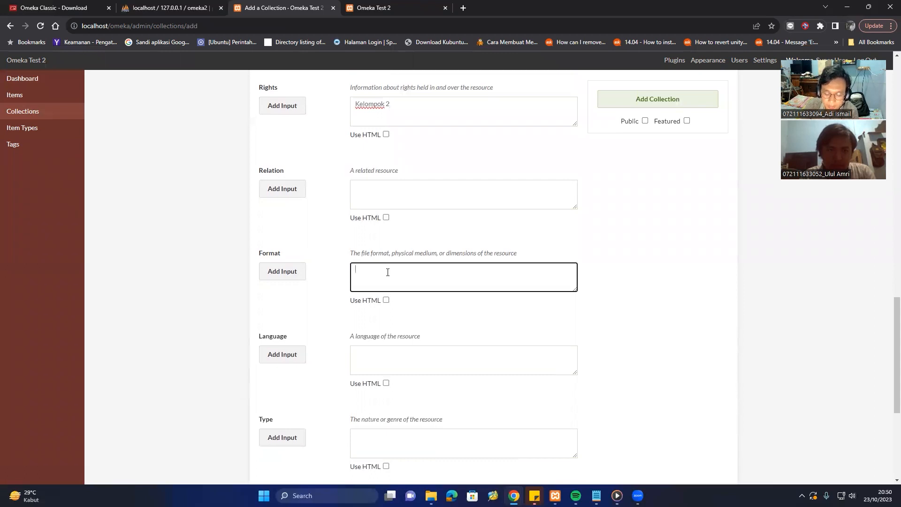
type("Text")
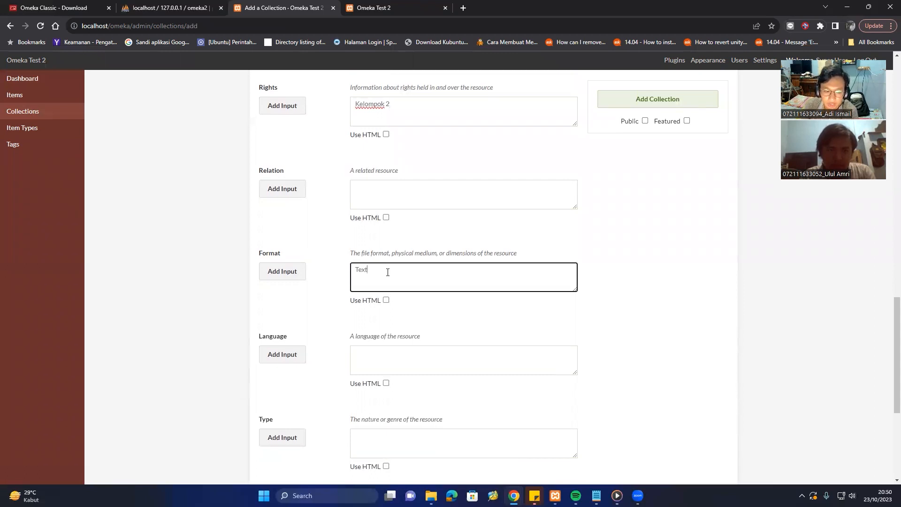
Add a second Format value, 'Gambar'.
left_click(292, 274)
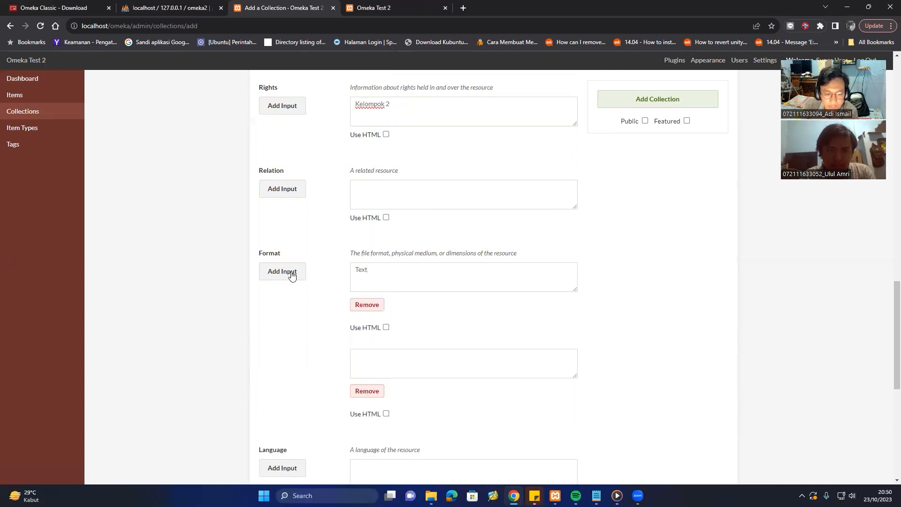
left_click(386, 352)
type("Gan")
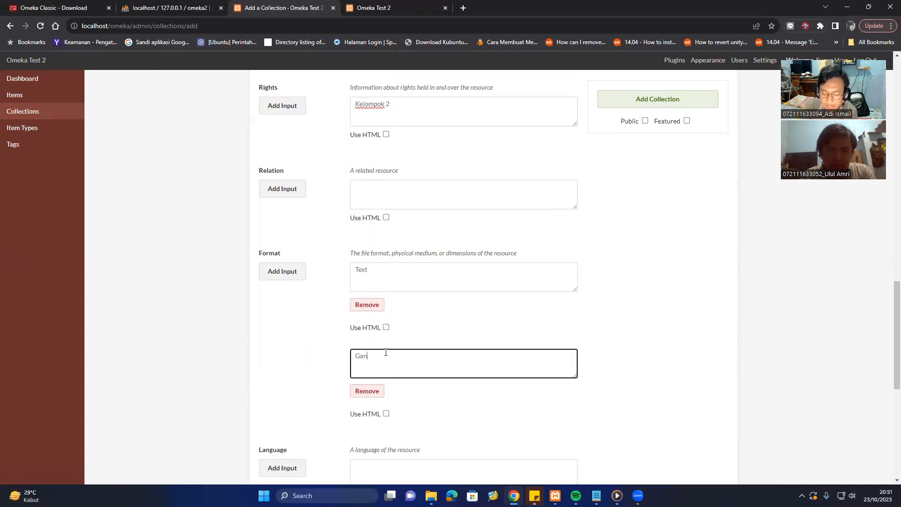
type("mbar")
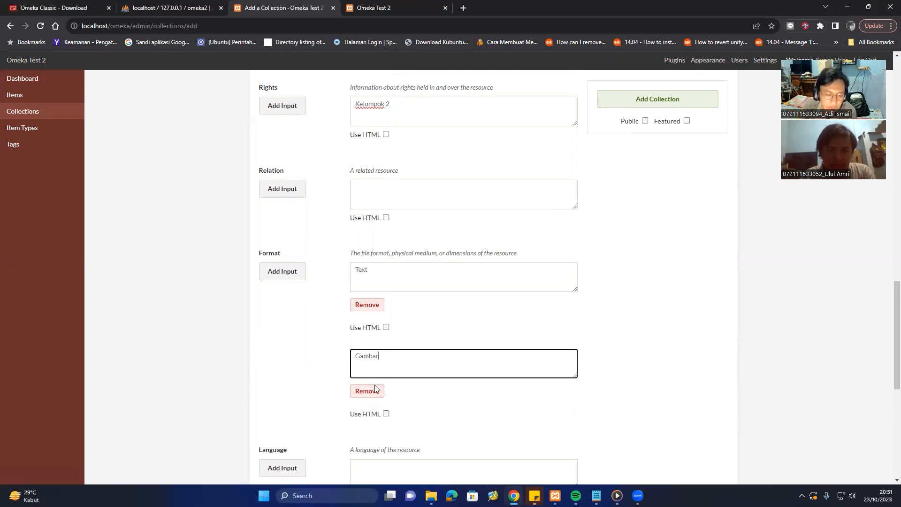
Start entering 'Bahasa Indonesia' as the Language, removing mistyped letters.
scroll(329, 417, "down", 3)
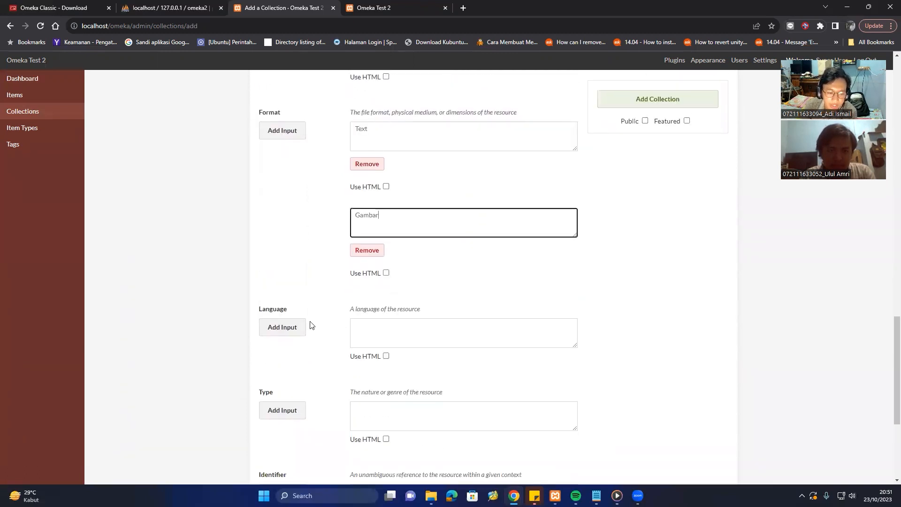
left_click(363, 337)
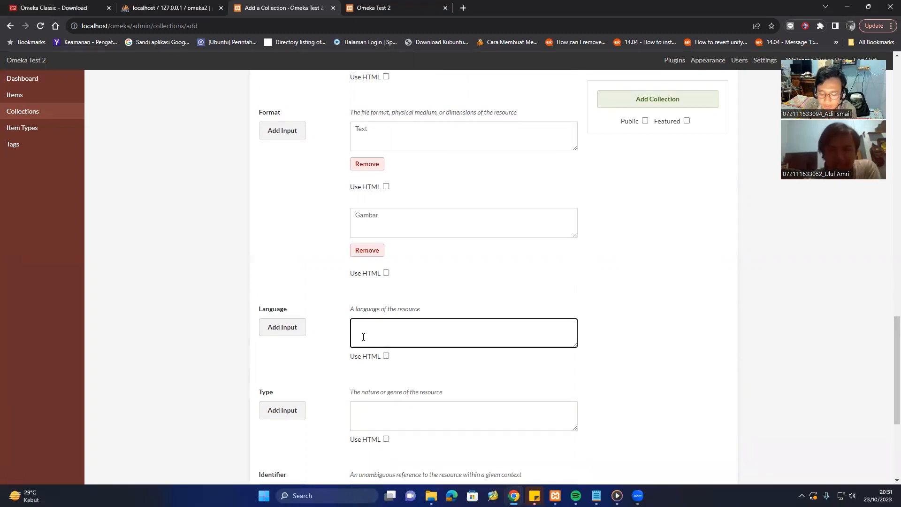
type("Bahasa")
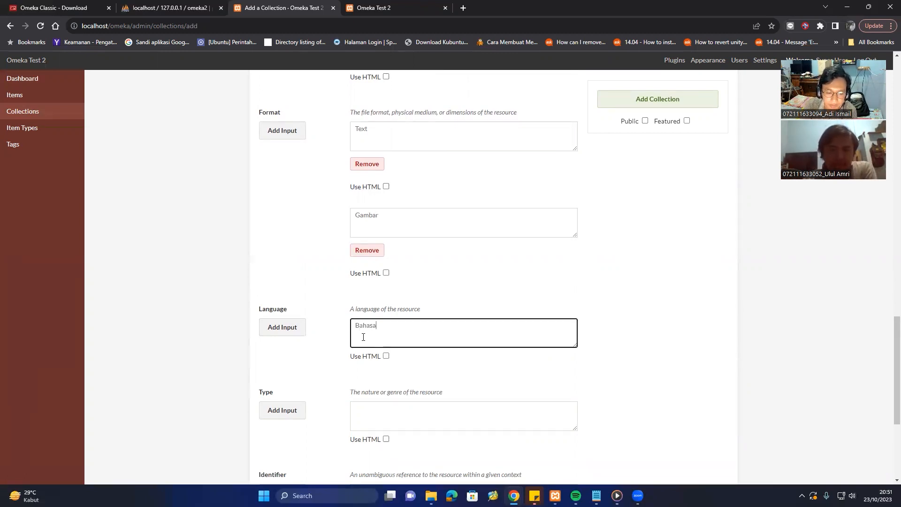
type(" Indoen")
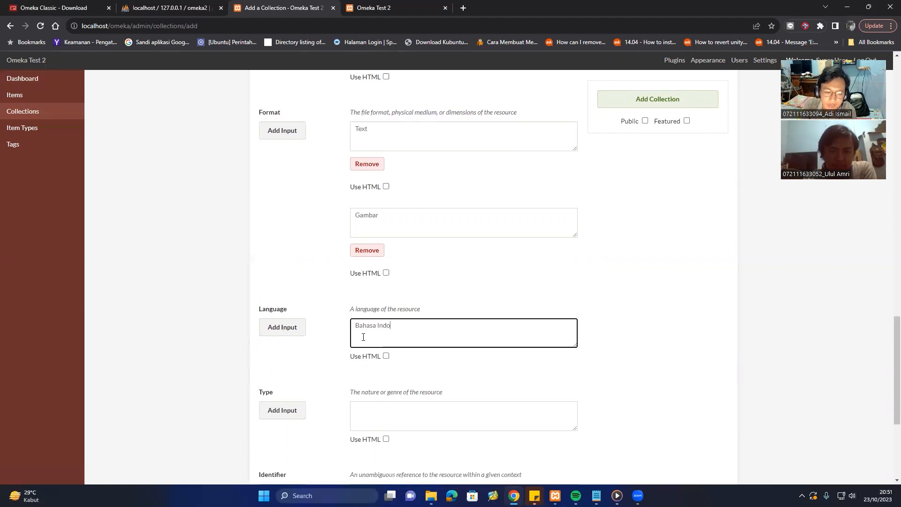
key("BackSpace")
key("BackSpace")
Finish the Language as 'Bahasa Indonesia' and set the Type to 'Text'.
type("nesia")
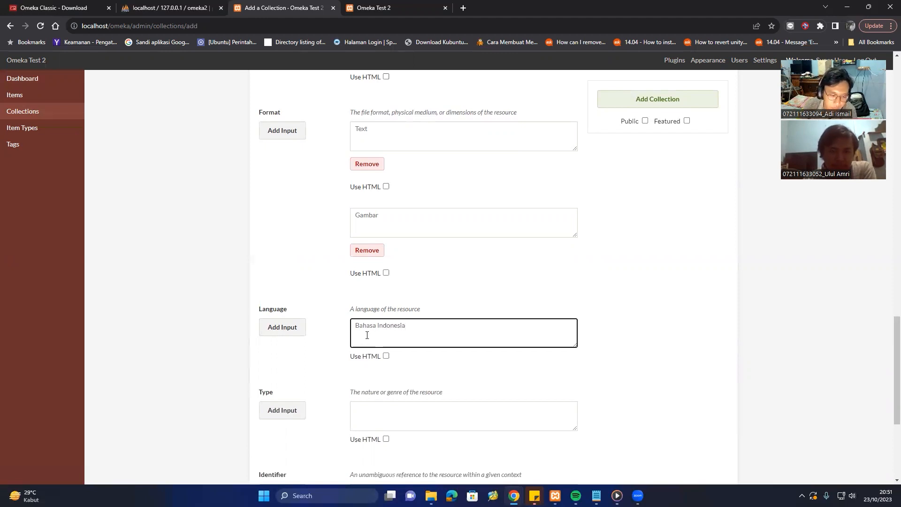
scroll(368, 335, "down", 2)
left_click(383, 315)
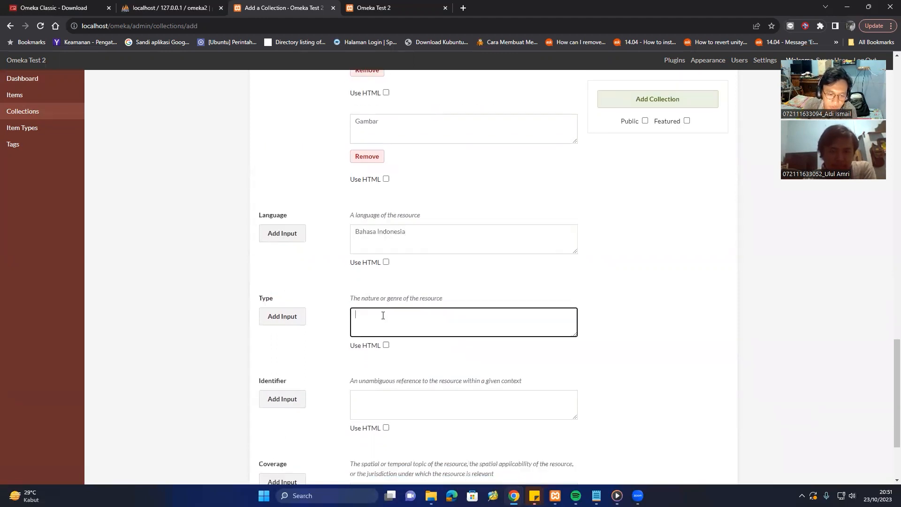
type("Text")
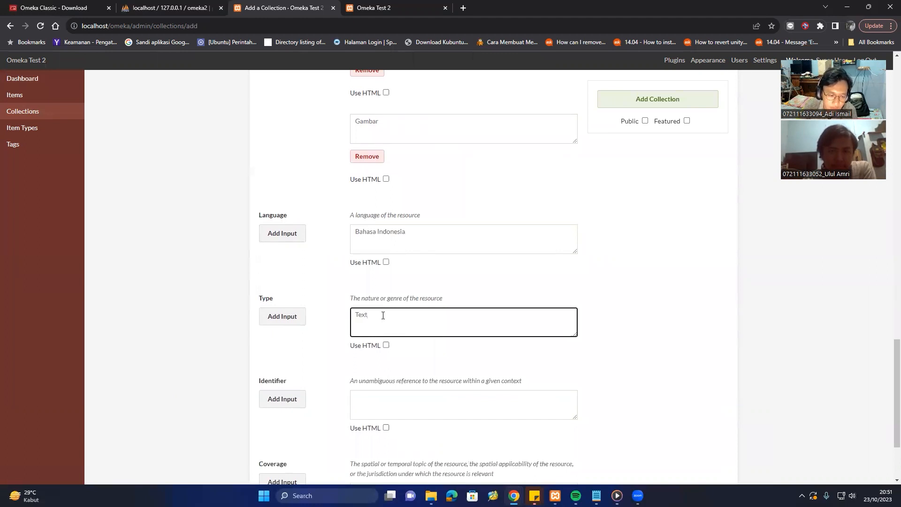
Set the collection's Identifier to 'PHK'.
scroll(383, 316, "down", 2)
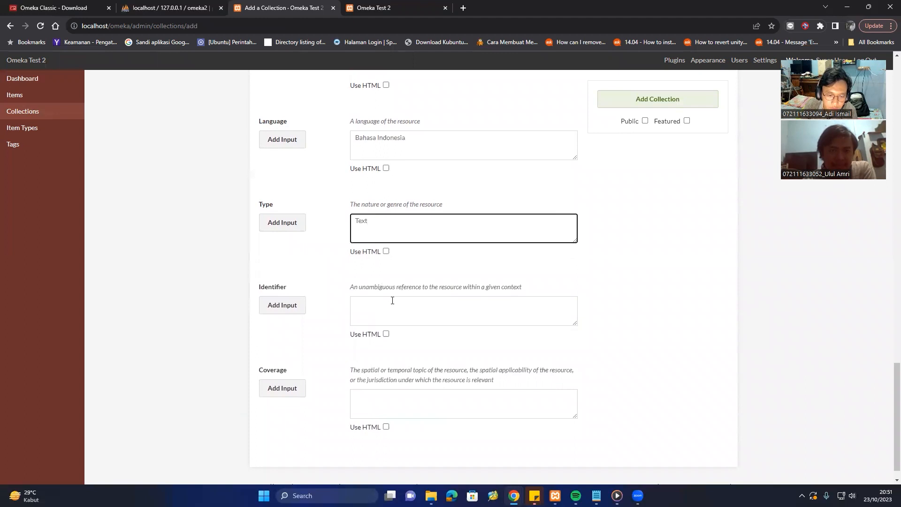
scroll(392, 301, "down", 1)
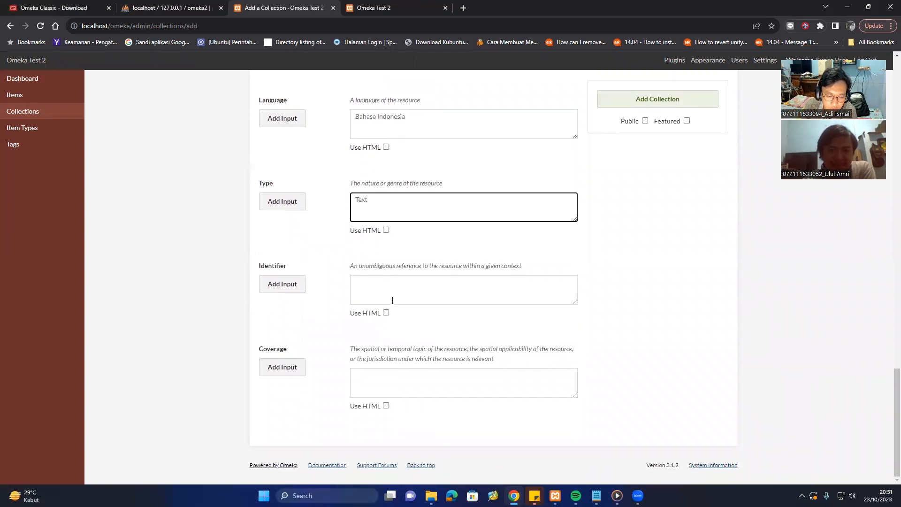
scroll(392, 298, "up", 1)
scroll(394, 303, "down", 1)
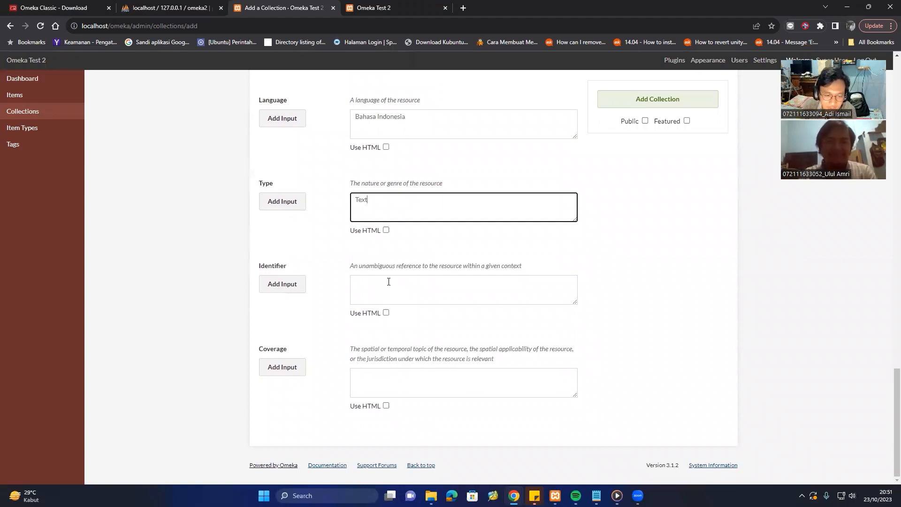
left_click(389, 281)
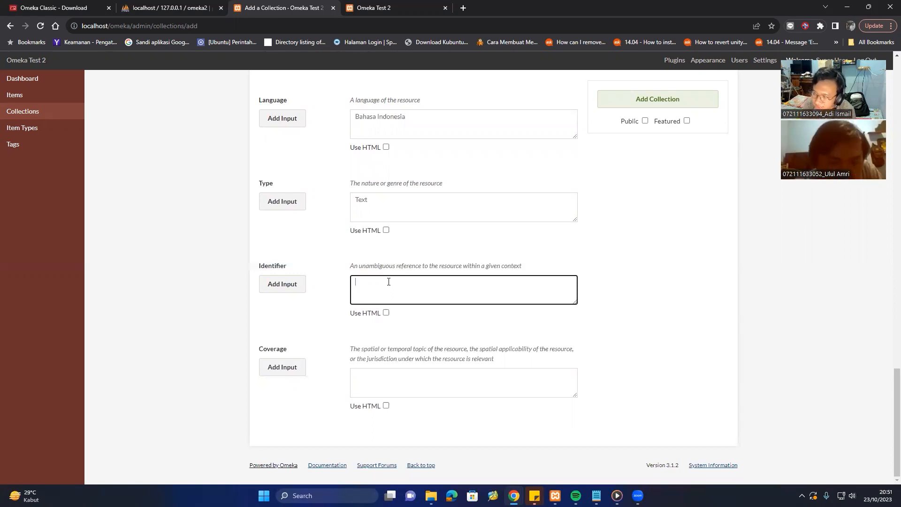
type("PHK")
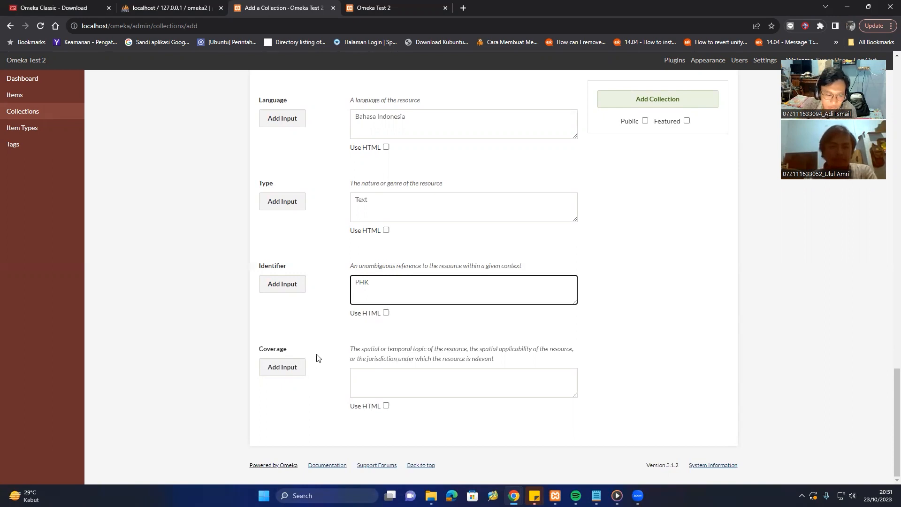
left_click(381, 375)
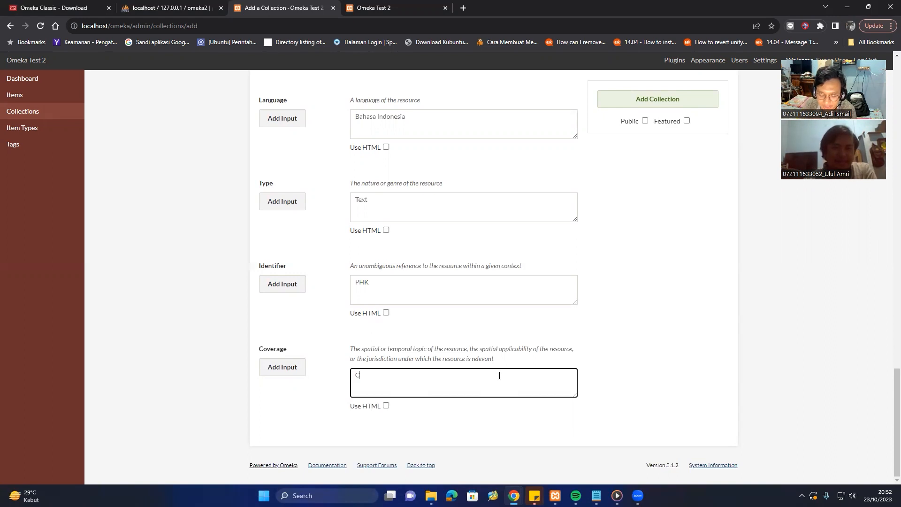
Type 'Catatan TM 1 hingga 14' into Coverage, correcting the 'TM' and 'hingga' typos.
type("atatan ")
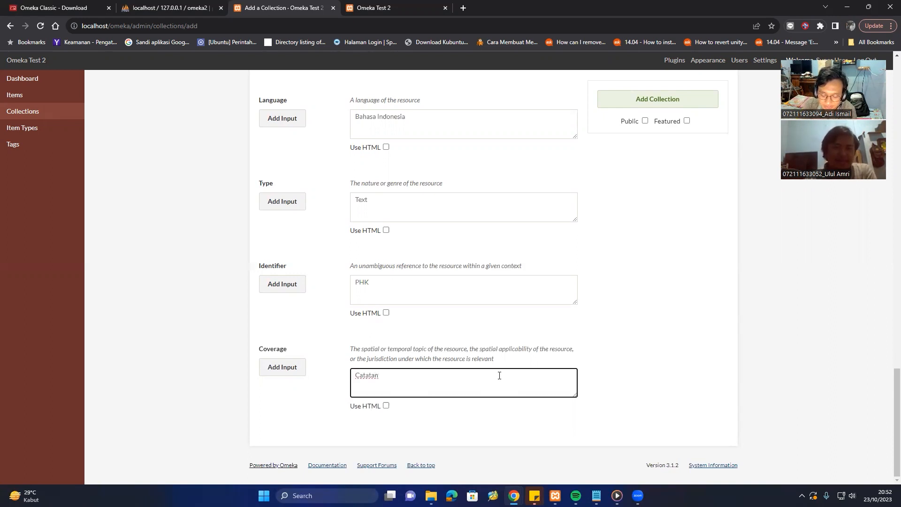
type("Tm 1")
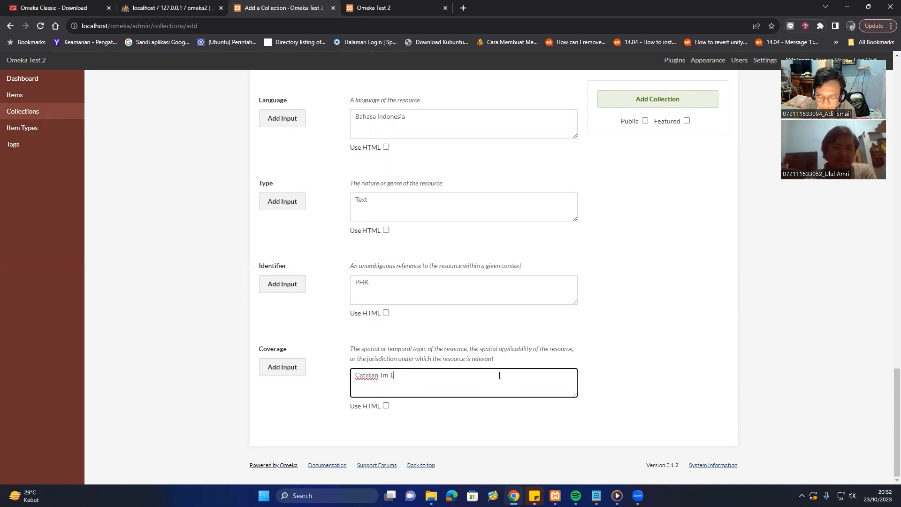
type(" Hingga")
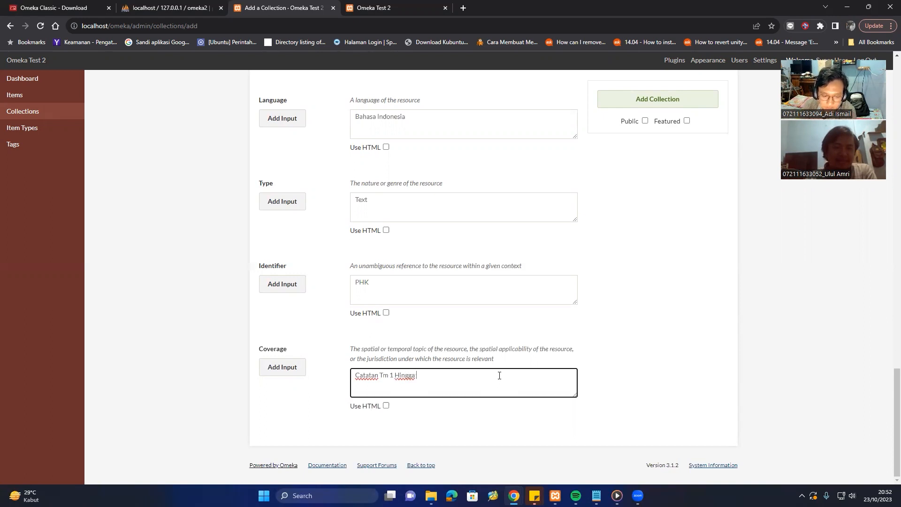
key("BackSpace")
key("BackSpace")
key("BackSpace")
key("BackSpace")
key("BackSpace")
key("BackSpace")
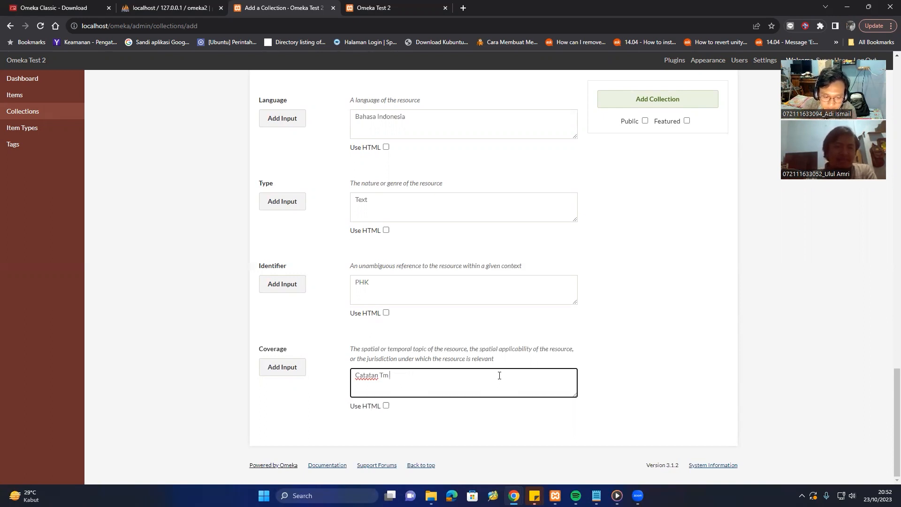
type("m")
key("BackSpace")
key("BackSpace")
key("BackSpace")
type("M")
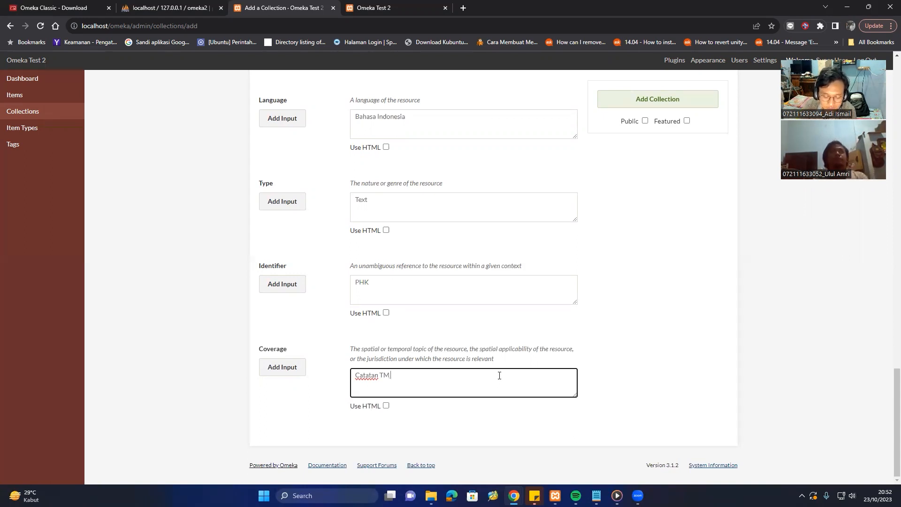
type(" 1 hingga")
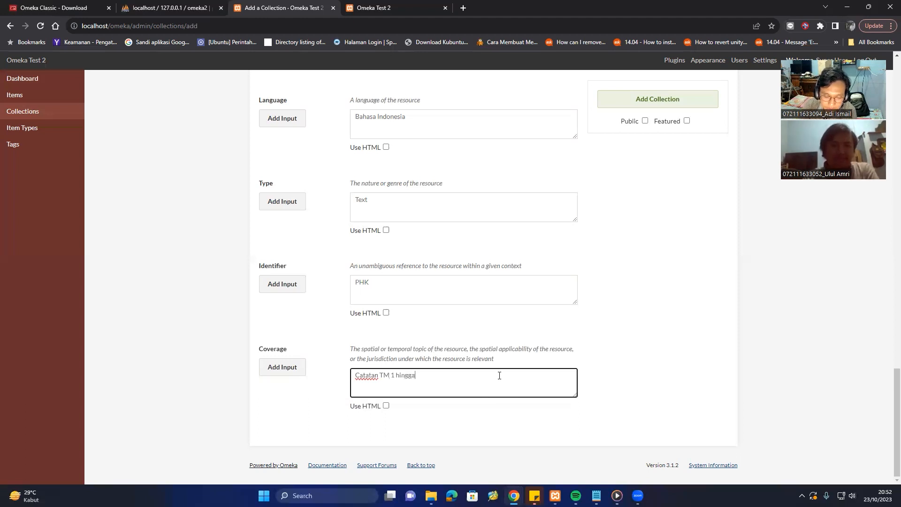
type(" 14")
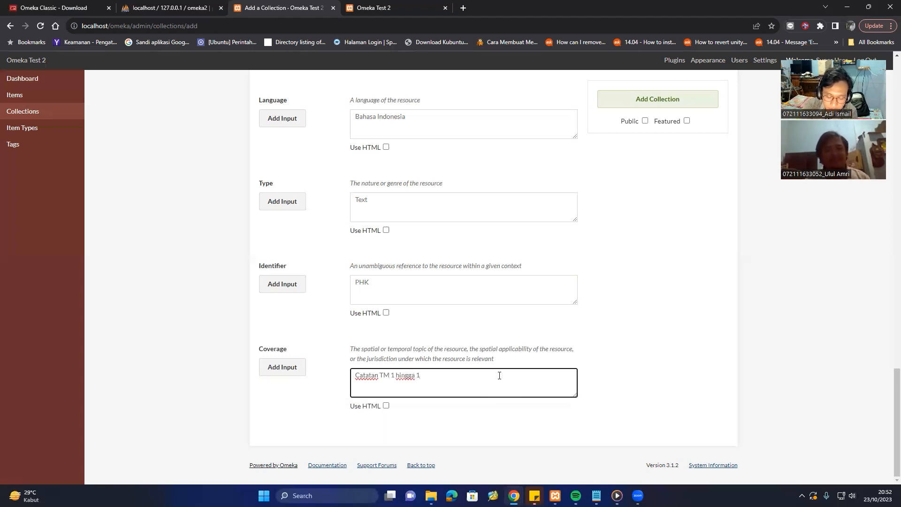
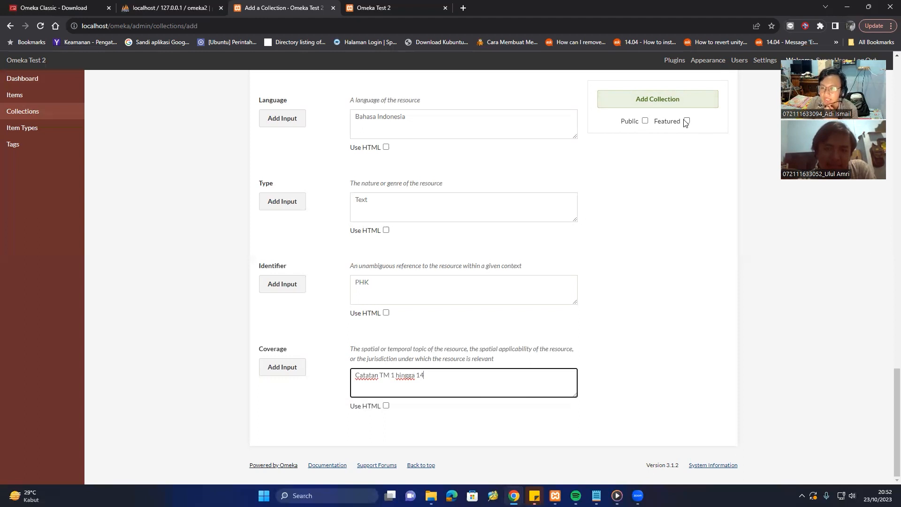
Mark the 'Catatan Perkuliahan Mata Kuliah kajian Publikasi dan HAKI' collection public and save it.
left_click(645, 121)
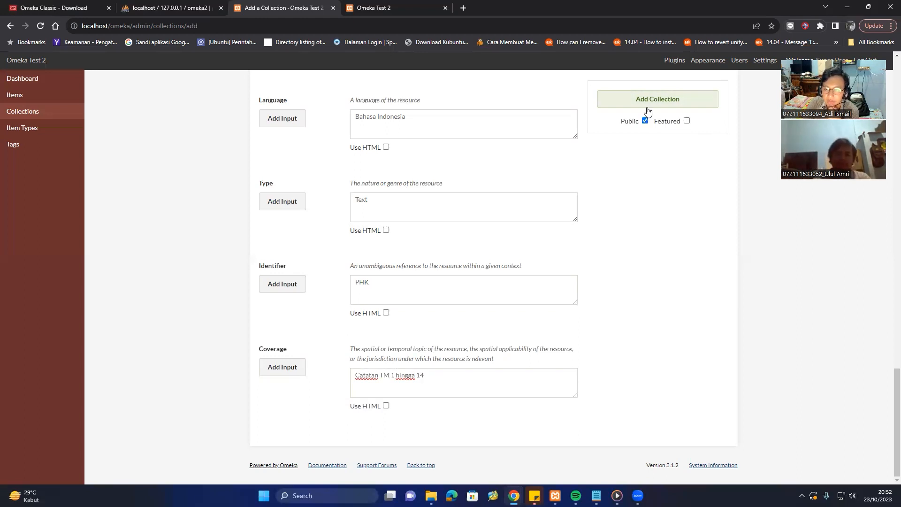
left_click(652, 107)
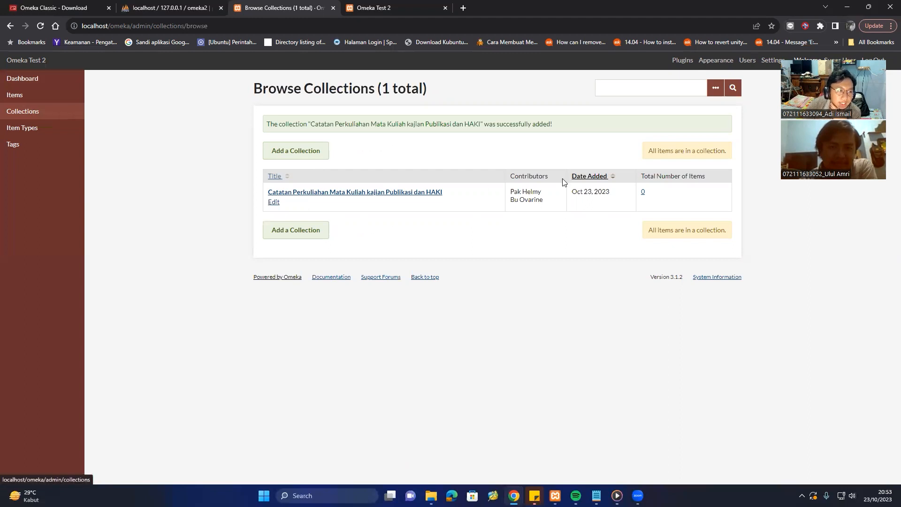
From the Items list, start a new blank item.
left_click(24, 93)
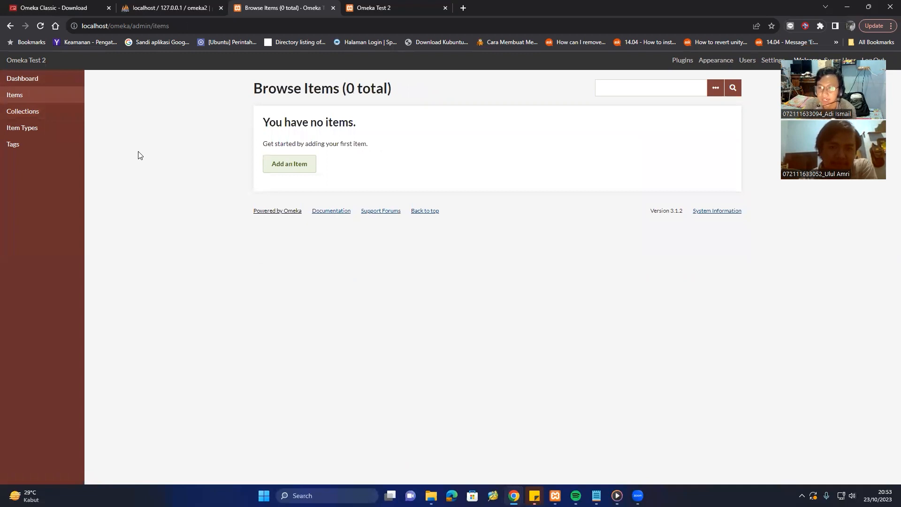
left_click(294, 169)
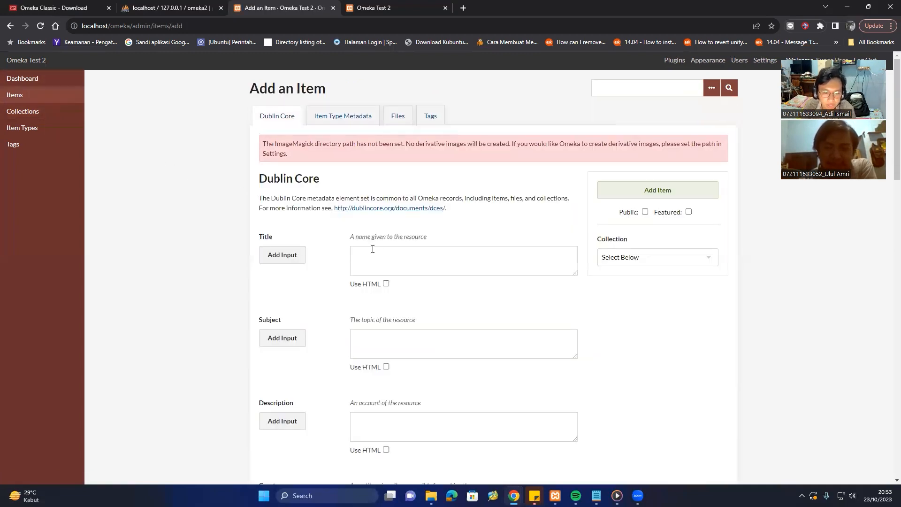
Title the item 'Tm 1 Mata Kuliah Publikasi dan HAKI'.
left_click(374, 253)
type("T")
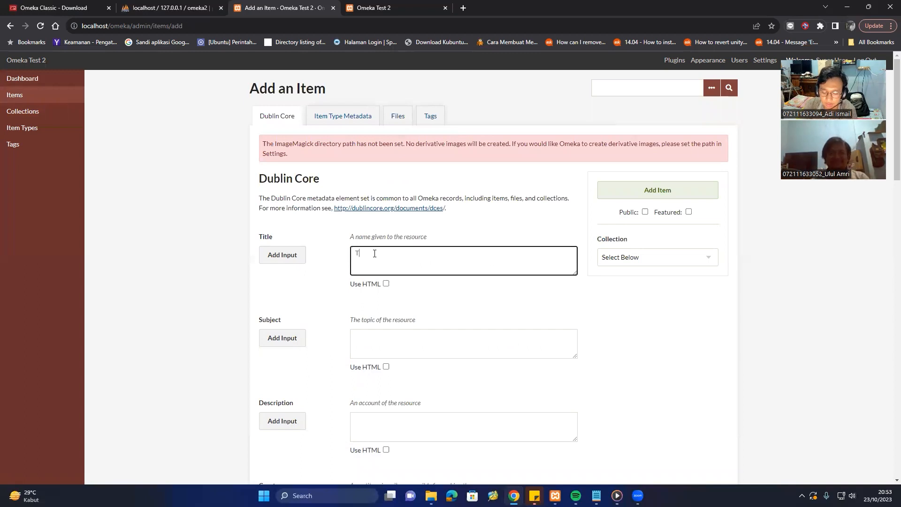
type("m 1")
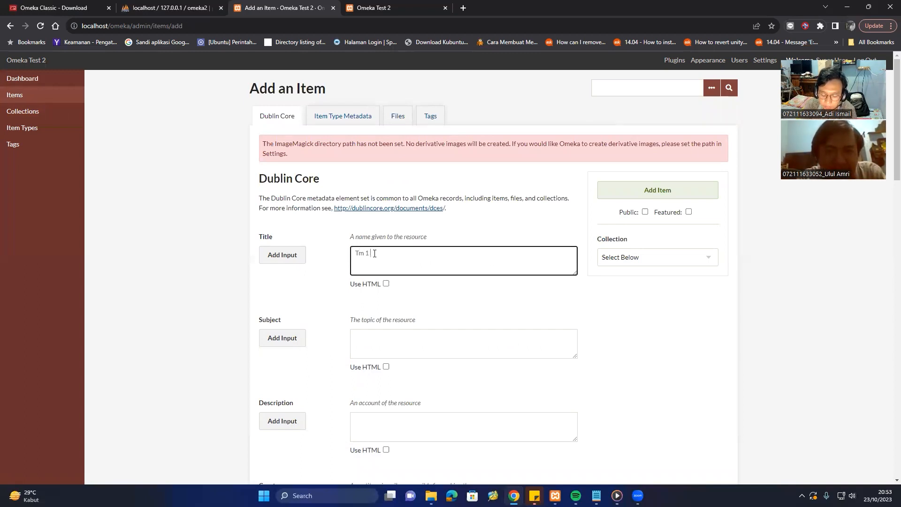
type(" Perk")
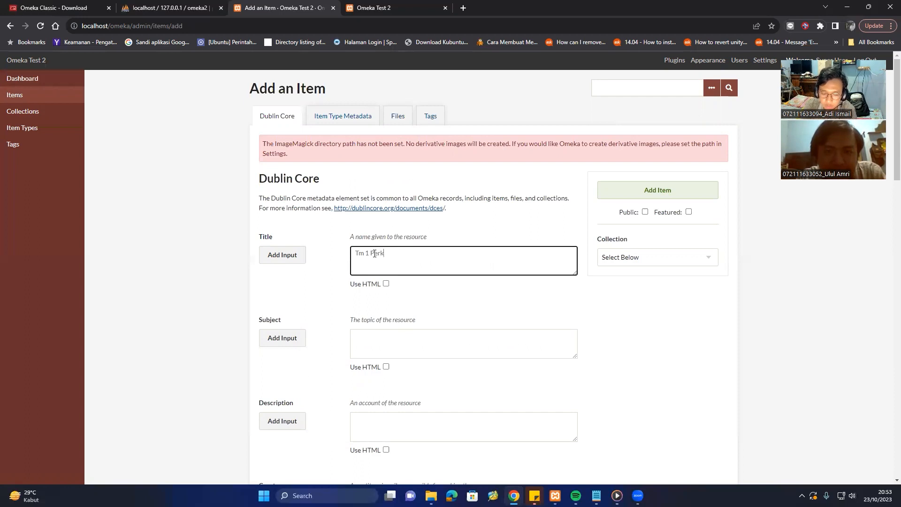
type("Nat")
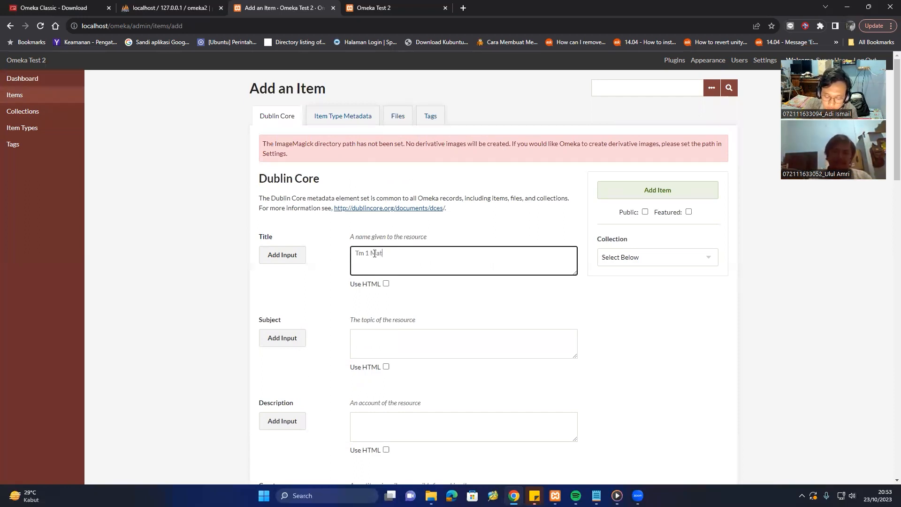
type("a Kuliah")
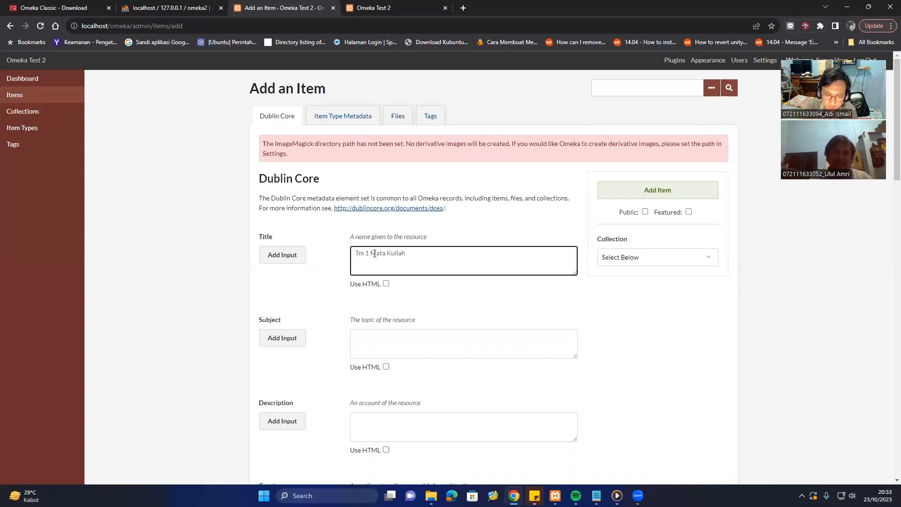
type(" P")
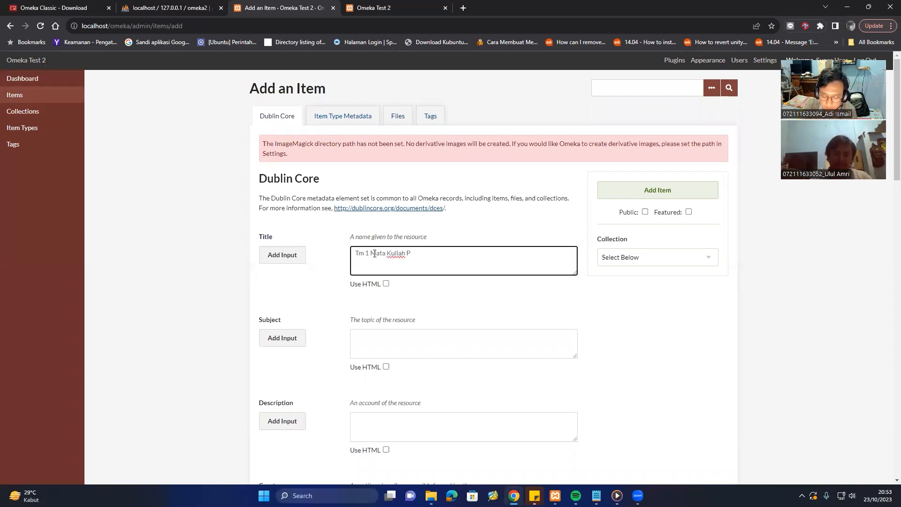
type("ublikasi ")
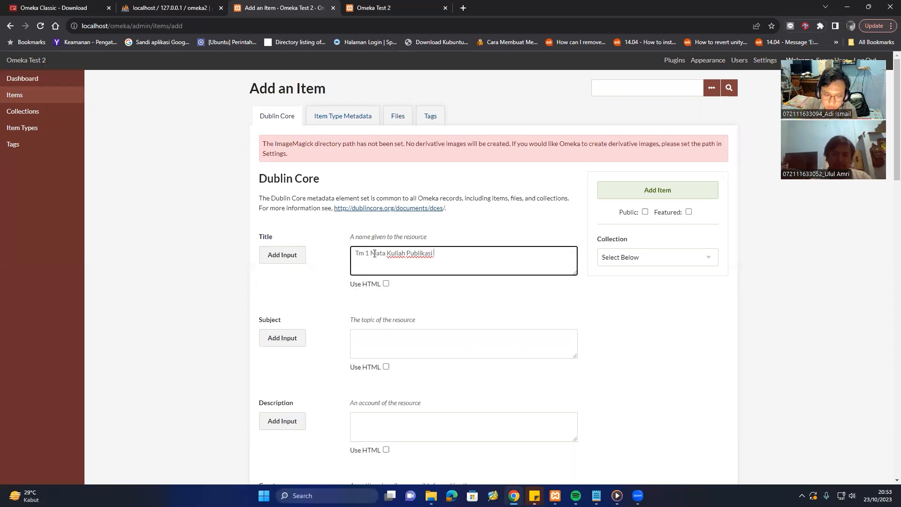
type("dan HAKI")
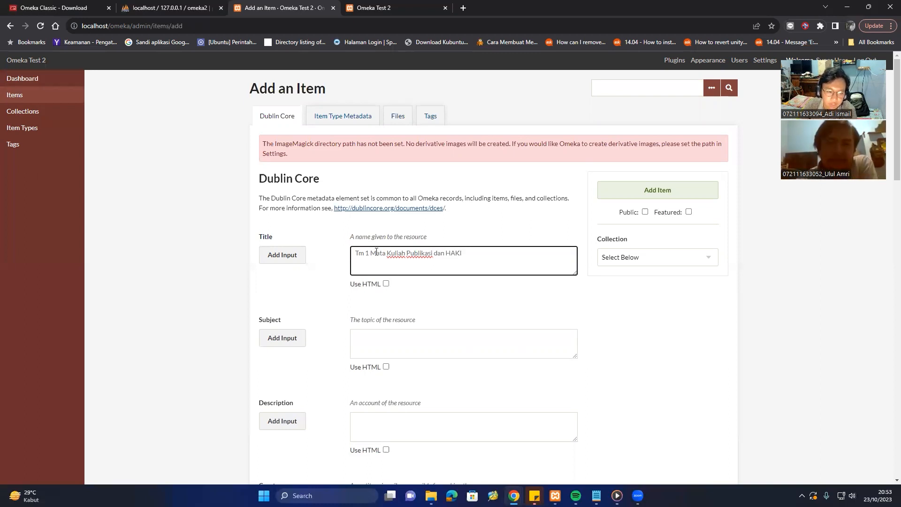
scroll(377, 252, "down", 2)
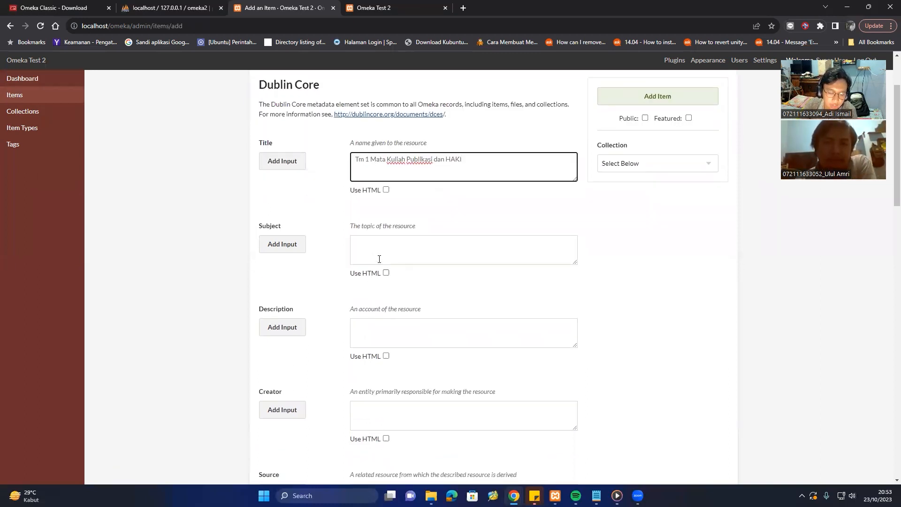
scroll(385, 248, "down", 1)
Add two subjects: 'Kontrak Kuliah' and 'Pengantar Publikasi dan HAKI'.
left_click(386, 204)
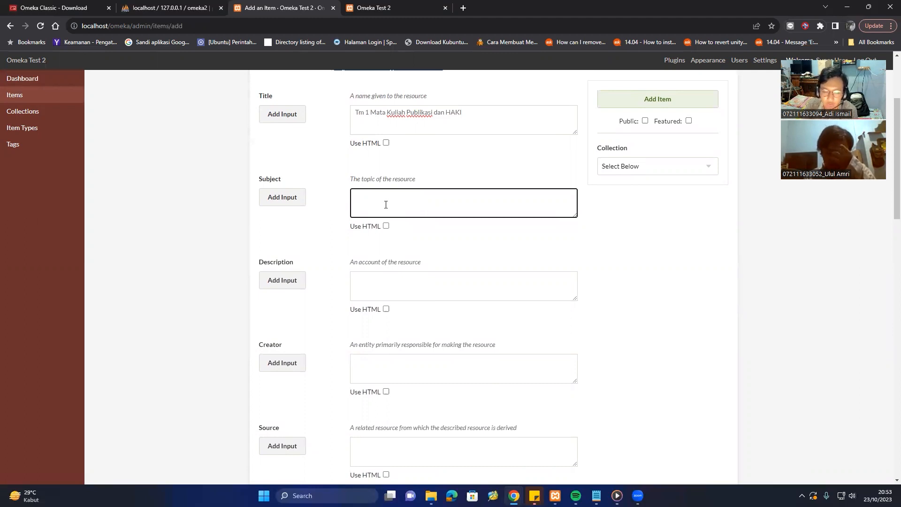
type("Ko")
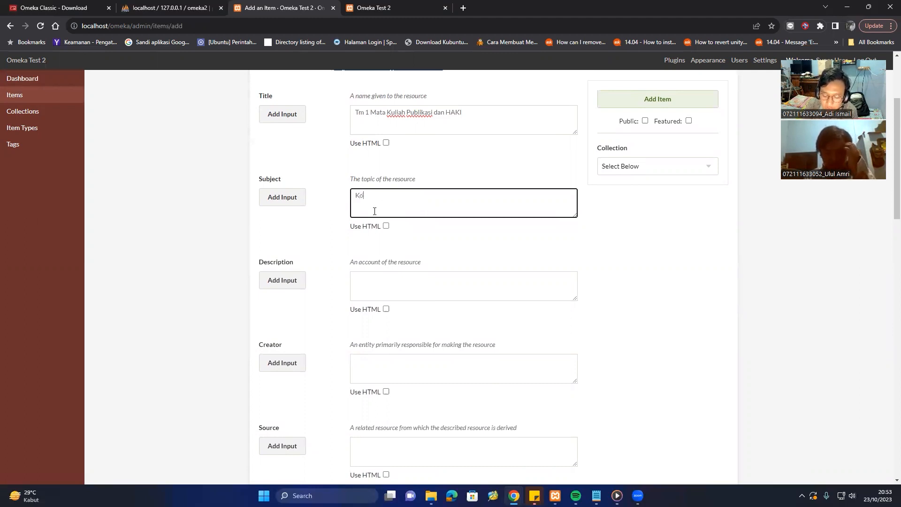
type("ntrak Kuliah")
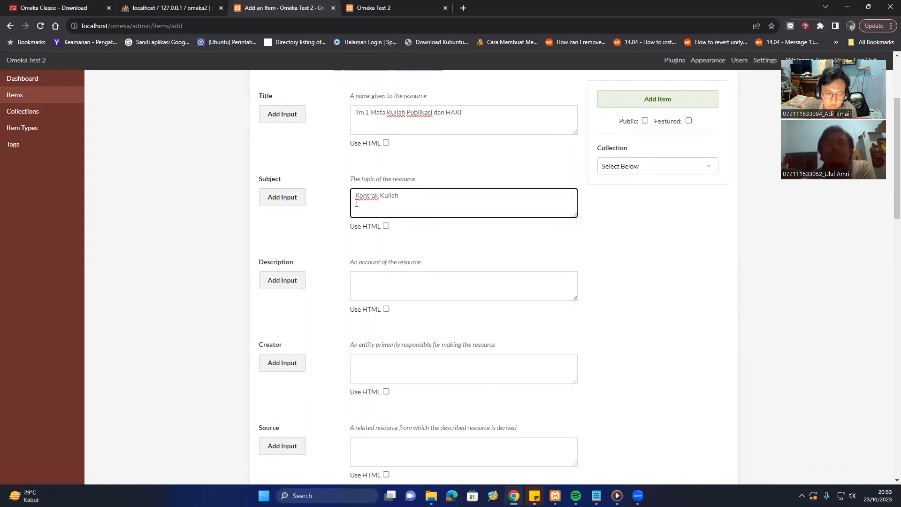
left_click(282, 198)
left_click(392, 278)
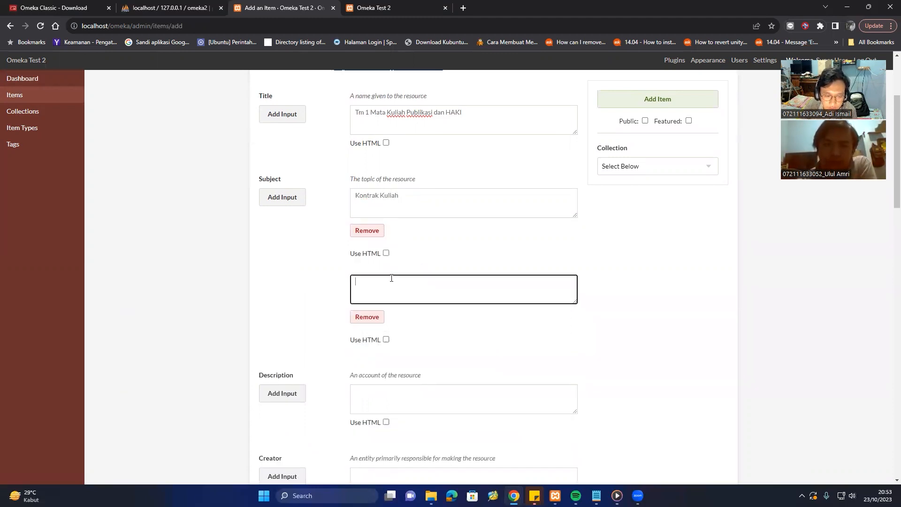
type("Pen")
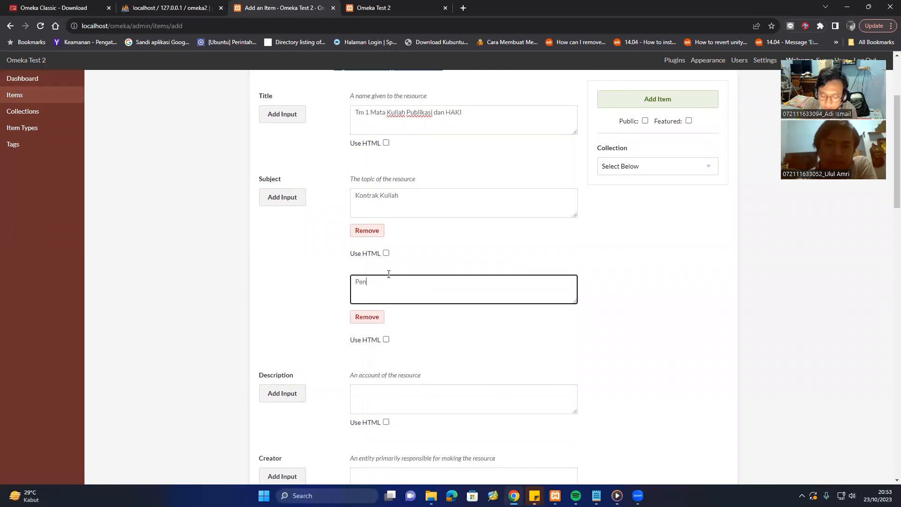
type("gantar ")
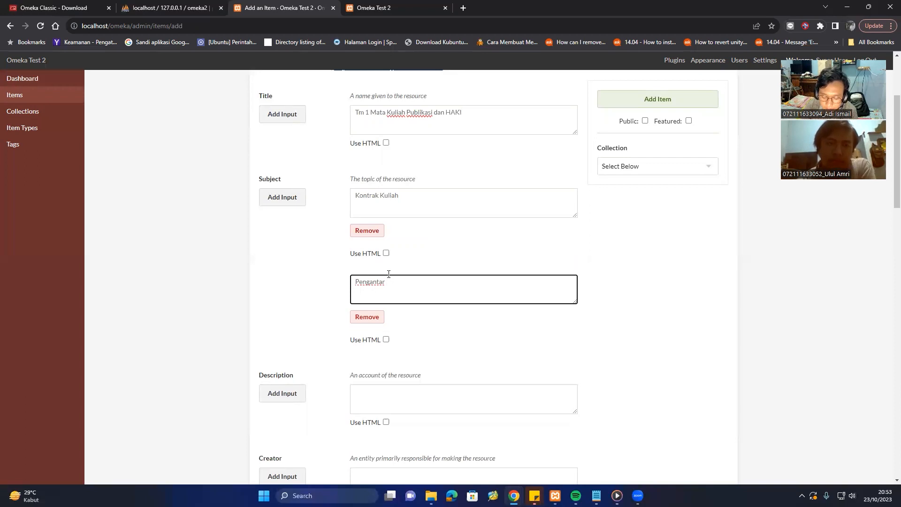
type("Publikas")
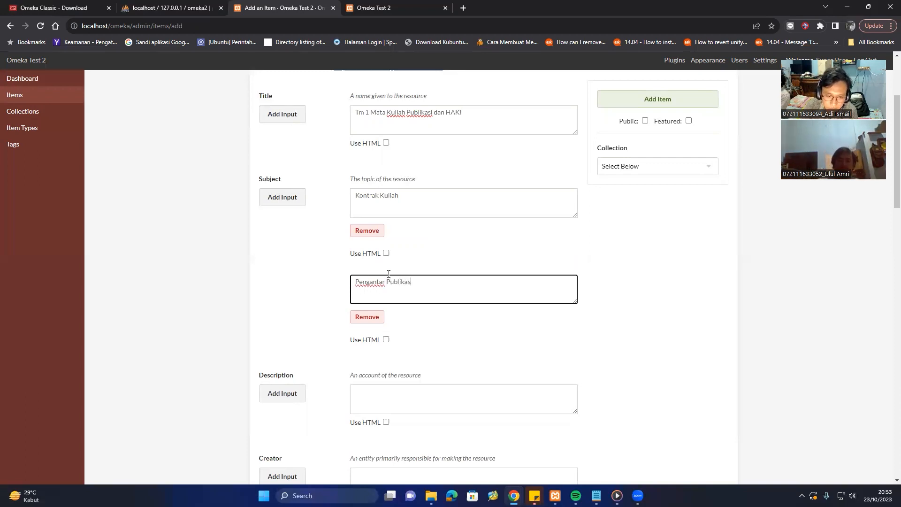
type("i dan HAKI")
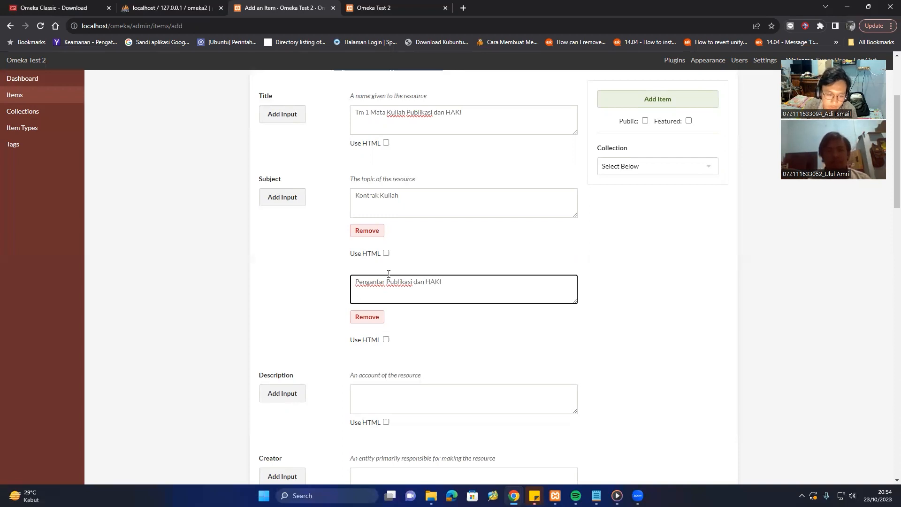
scroll(388, 274, "down", 1)
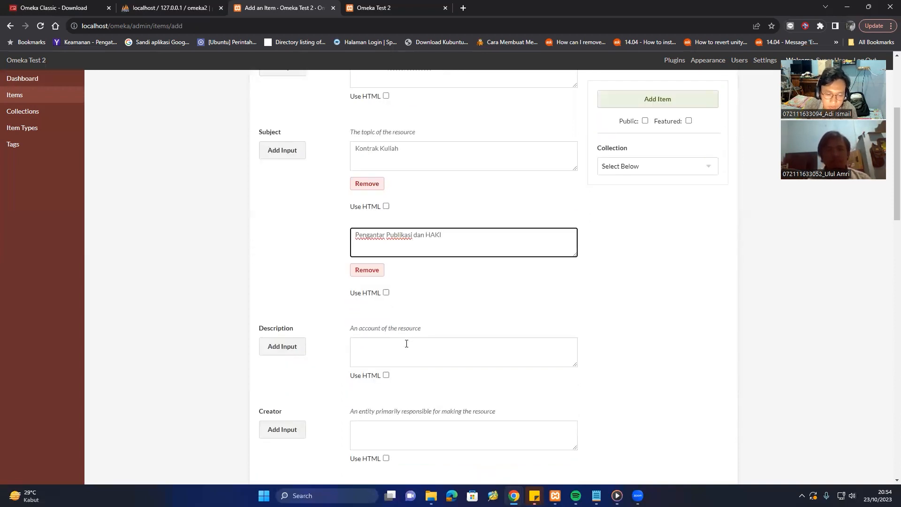
scroll(407, 343, "down", 1)
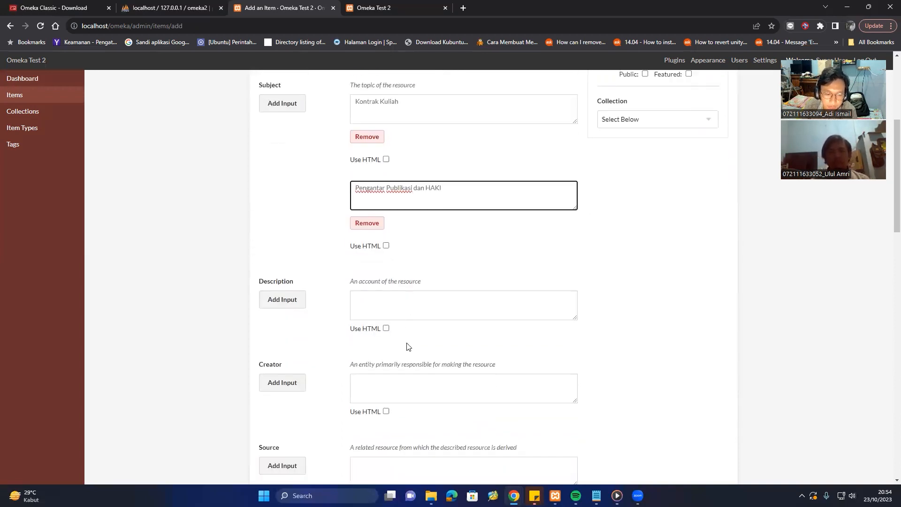
Replace the draft description with 'Pertemuan 1 membahas kontrak kuliah dan pengantar kajian publikasi dan HAKI', correcting typos.
left_click(372, 311)
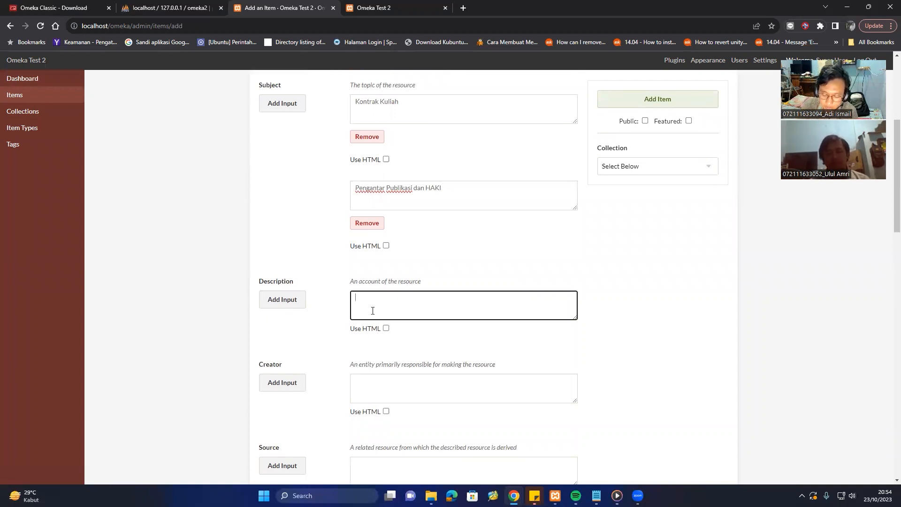
type("Kon")
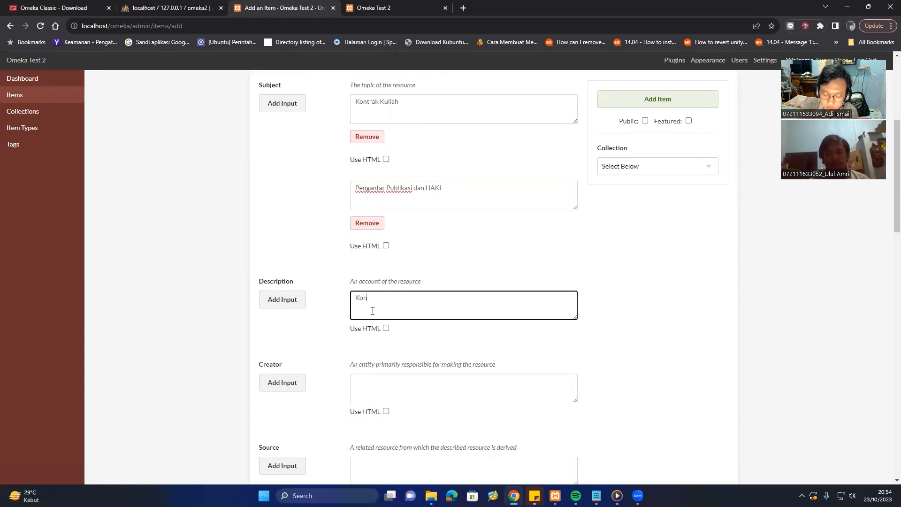
type("trak Kuli")
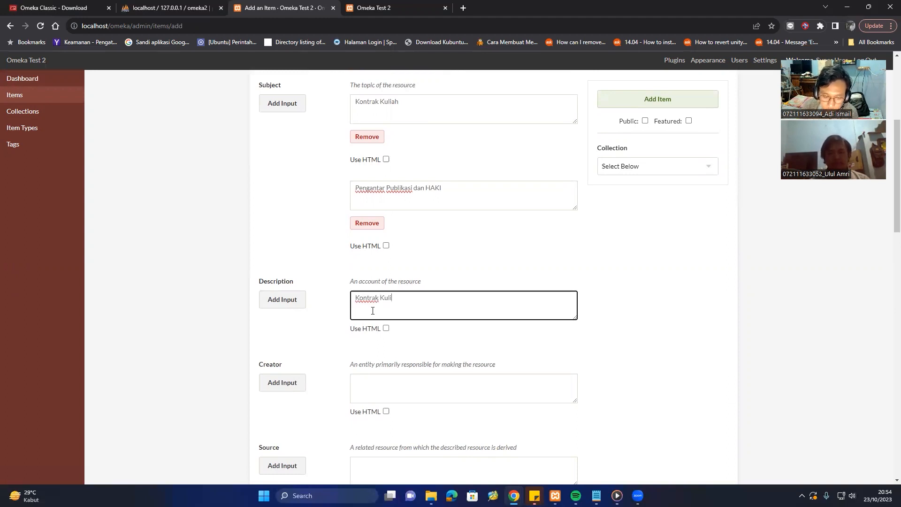
type("ah dan")
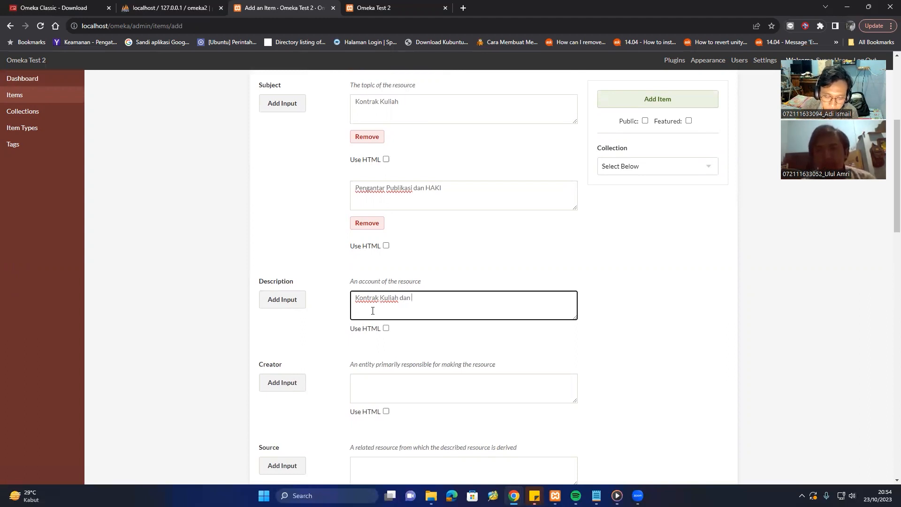
key("BackSpace")
key("BackSpace")
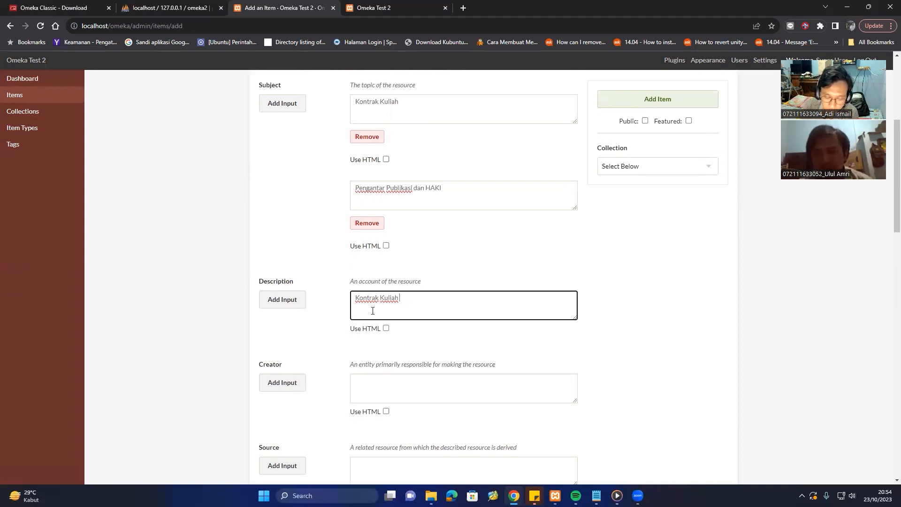
type("m")
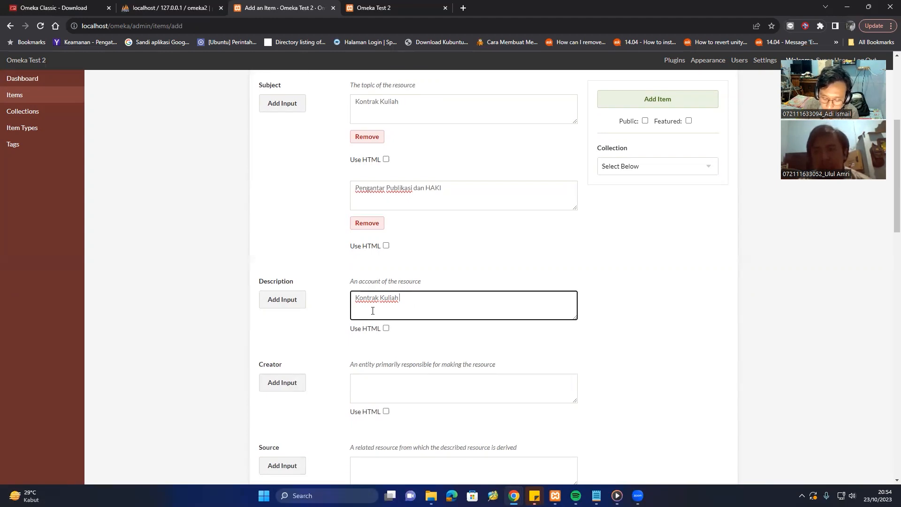
key("BackSpace")
key("BackSpace")
key("BackSpace")
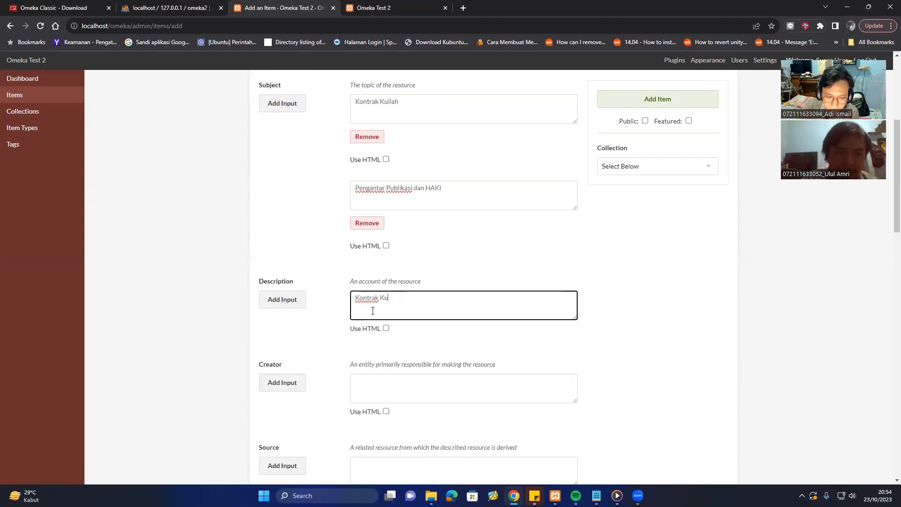
key("BackSpace")
key("BackSpace")
key("BackSpace")
key("BackSpace")
key("BackSpace")
key("BackSpace")
key("BackSpace")
key("BackSpace")
key("BackSpace")
key("BackSpace")
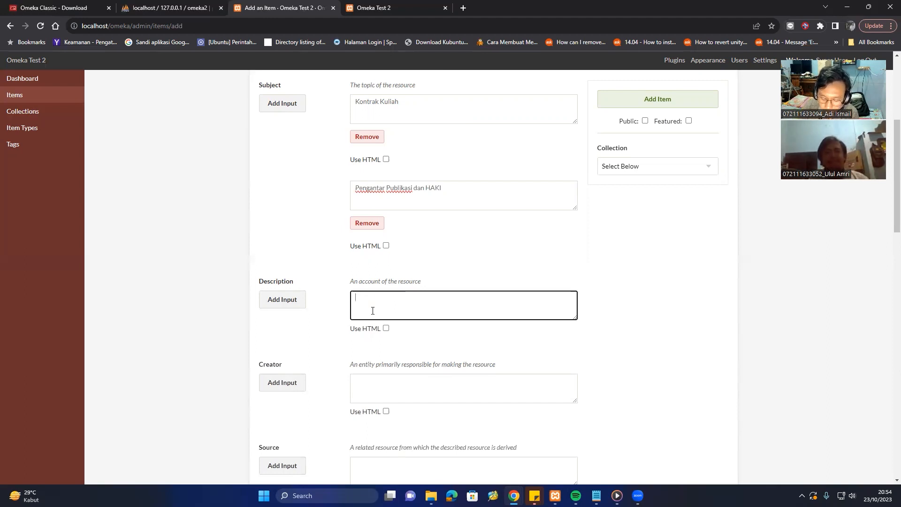
type("Pertem")
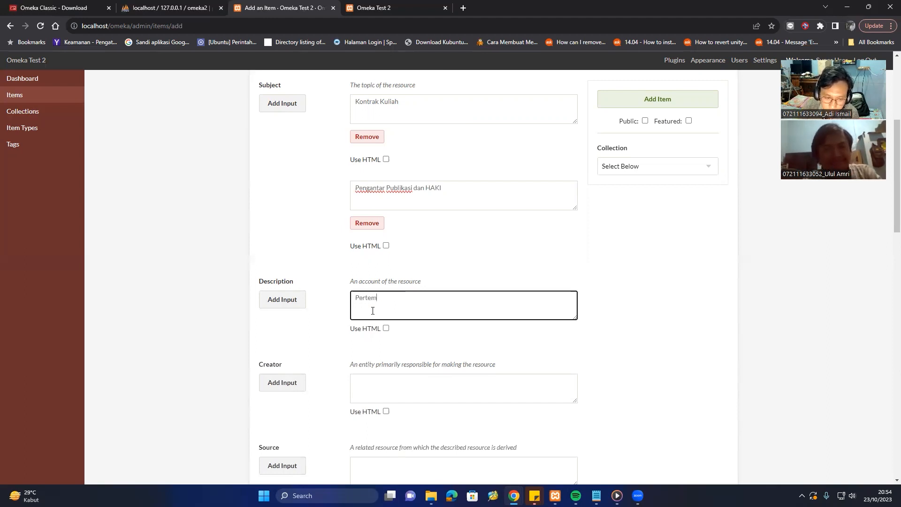
type("uan 1 ")
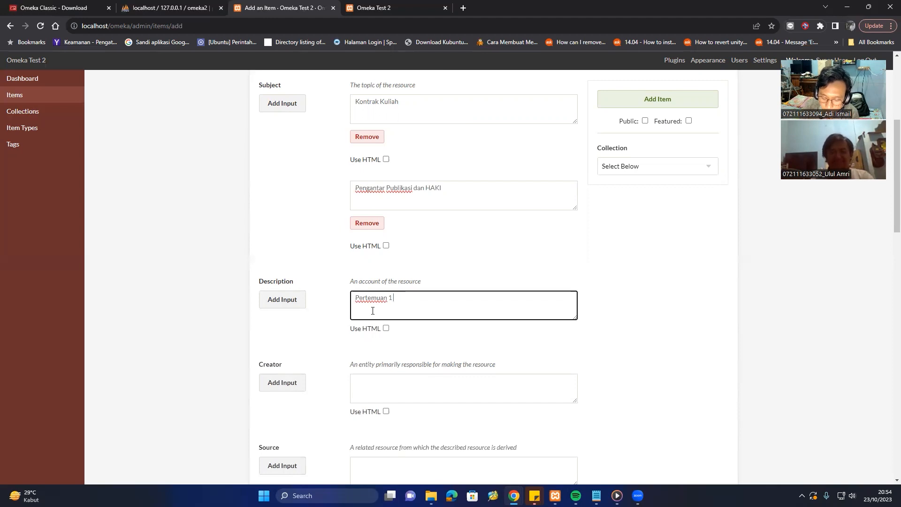
type("membahasa")
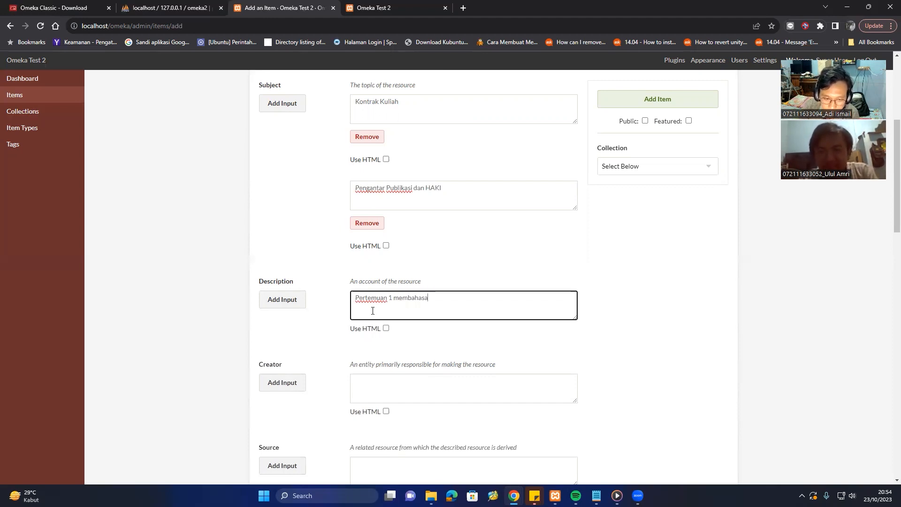
key("BackSpace")
type(" kontar")
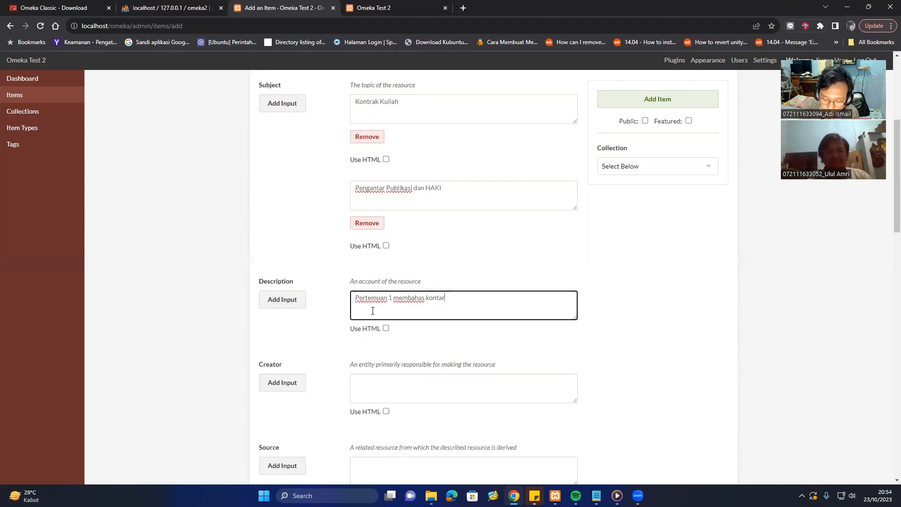
type("k k")
key("BackSpace")
key("BackSpace")
key("BackSpace")
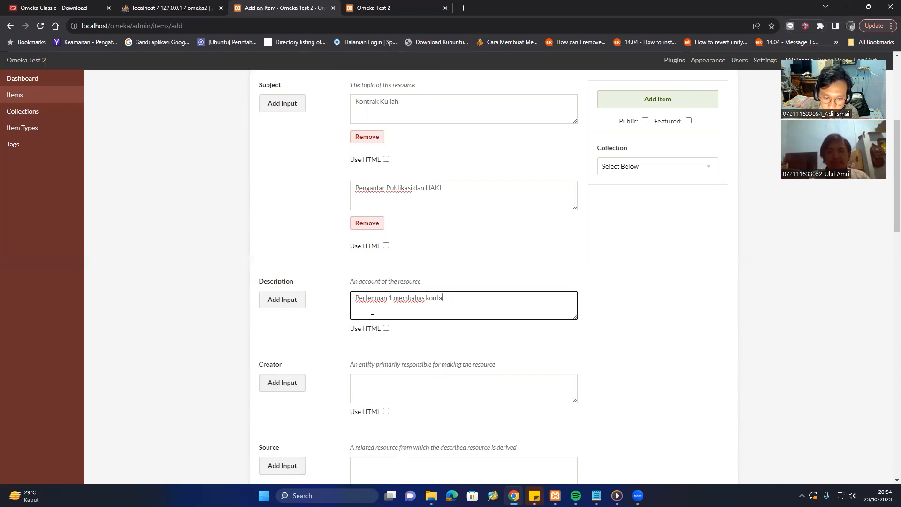
type("rak")
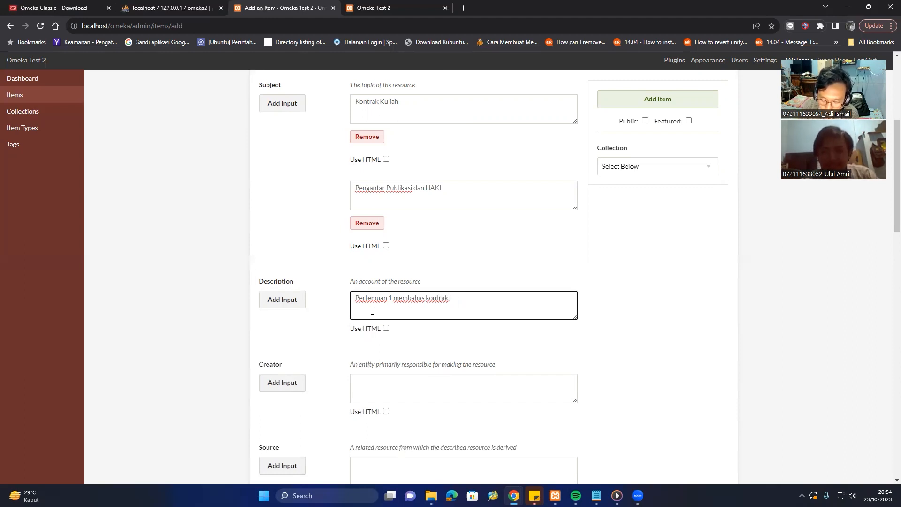
type(" Kulk kuliah dan")
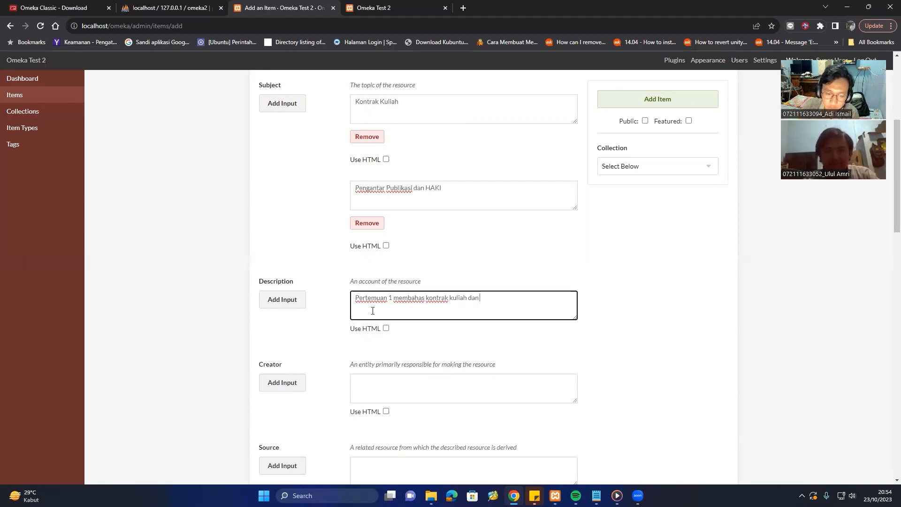
key("BackSpace")
key("BackSpace")
key("BackSpace")
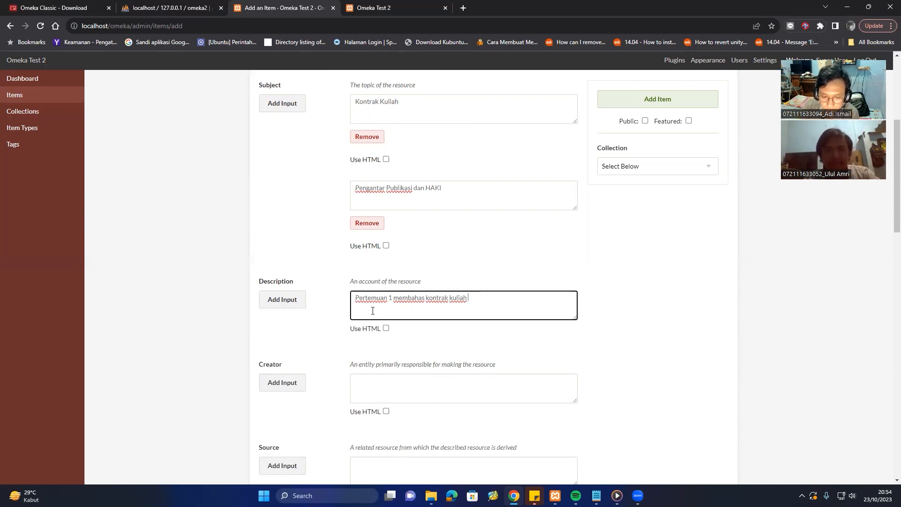
type("dan")
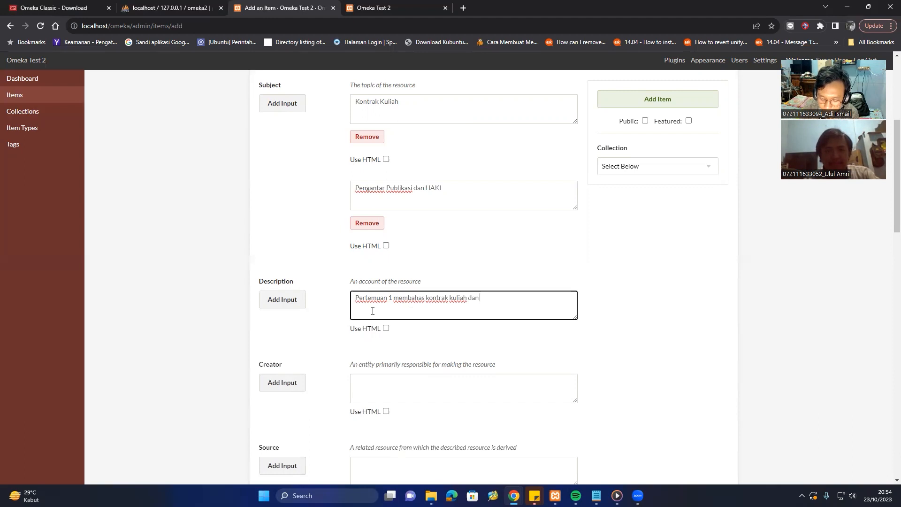
type(" pengantar")
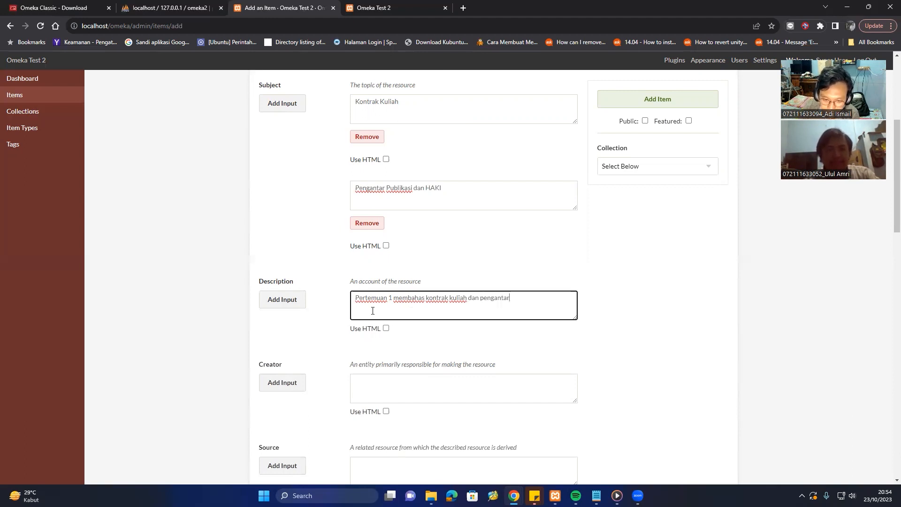
type(" kajia")
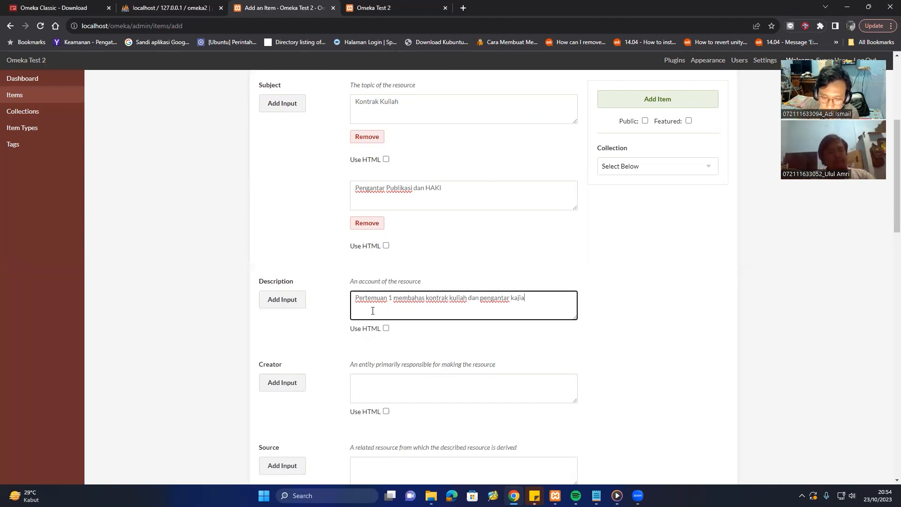
type("n ")
type("p")
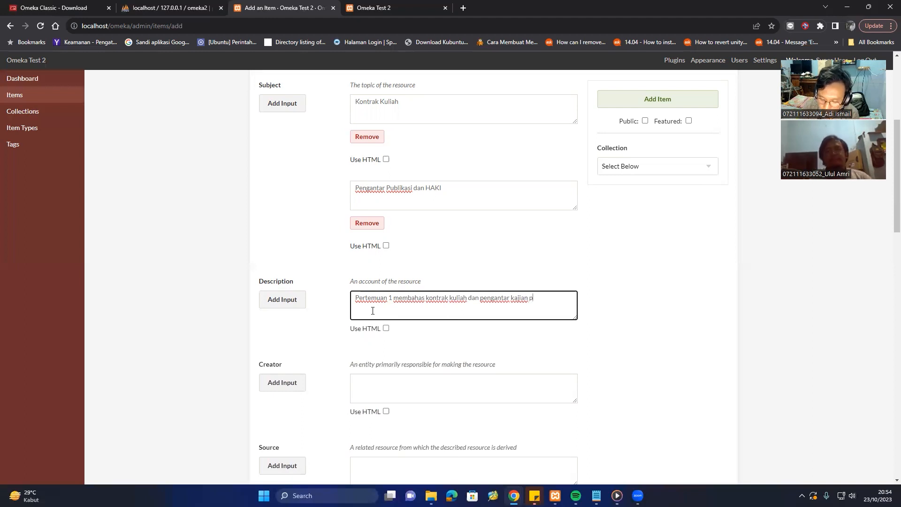
type("ublikasi")
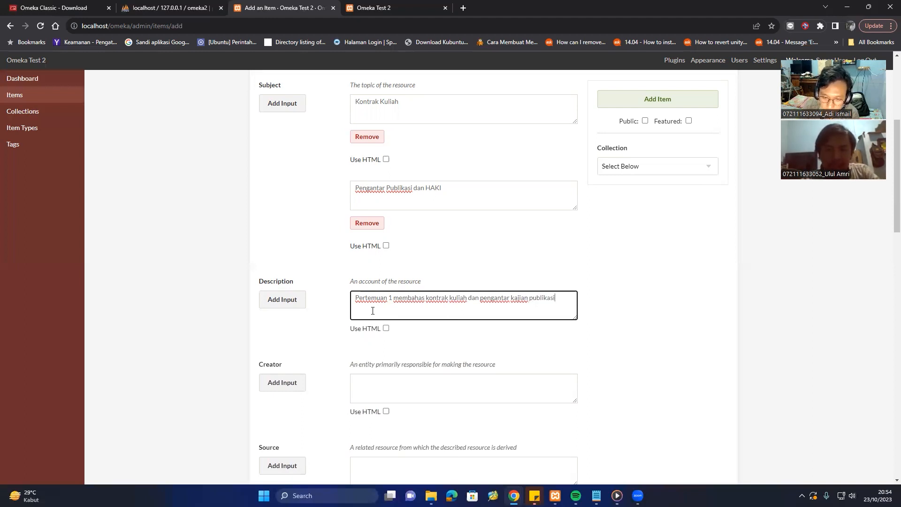
type(" dan H")
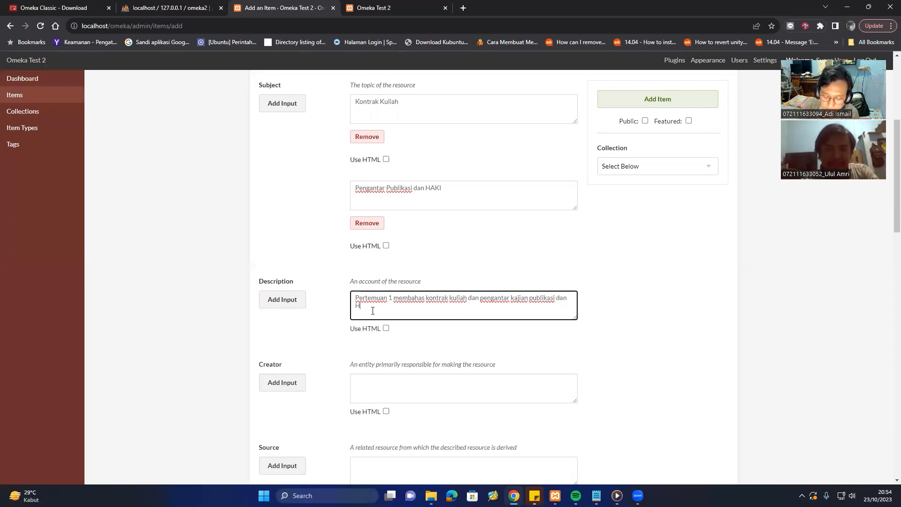
type("AKI")
scroll(373, 311, "down", 2)
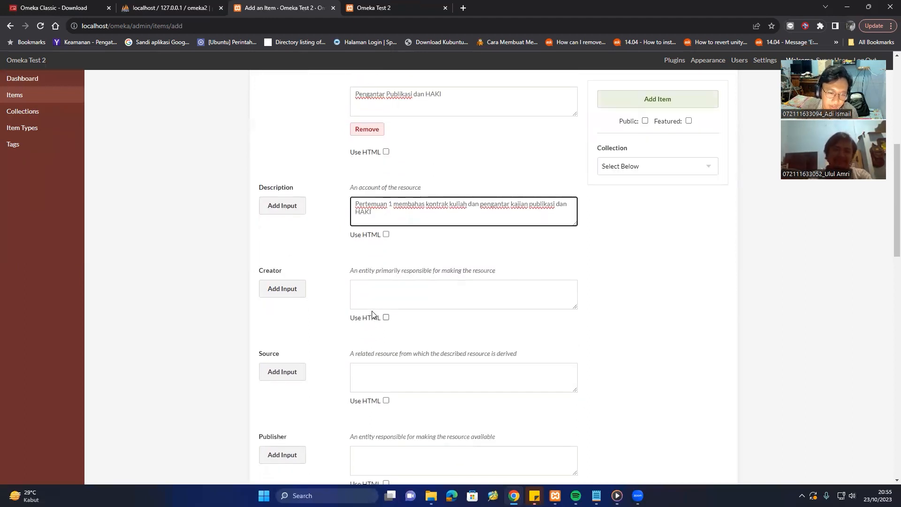
Set the item's Creator to 'Kelompok 2'.
left_click(410, 295)
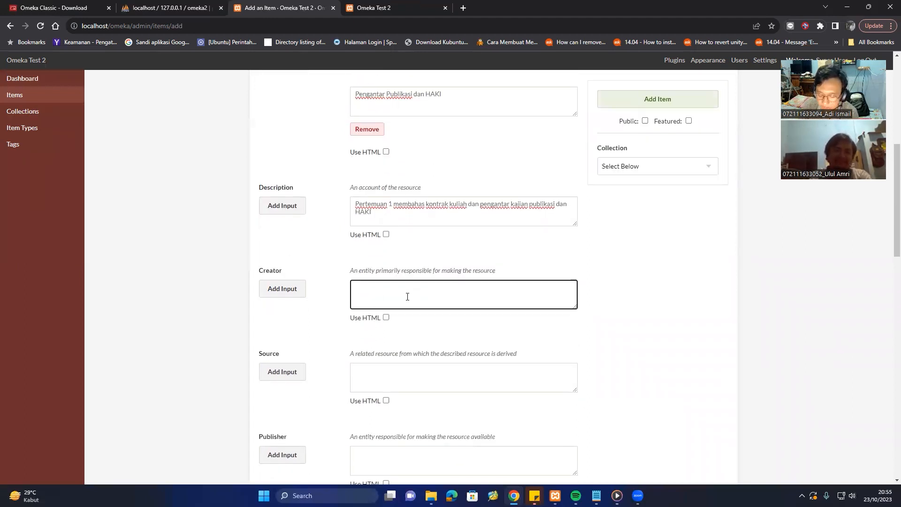
type("Kelompo")
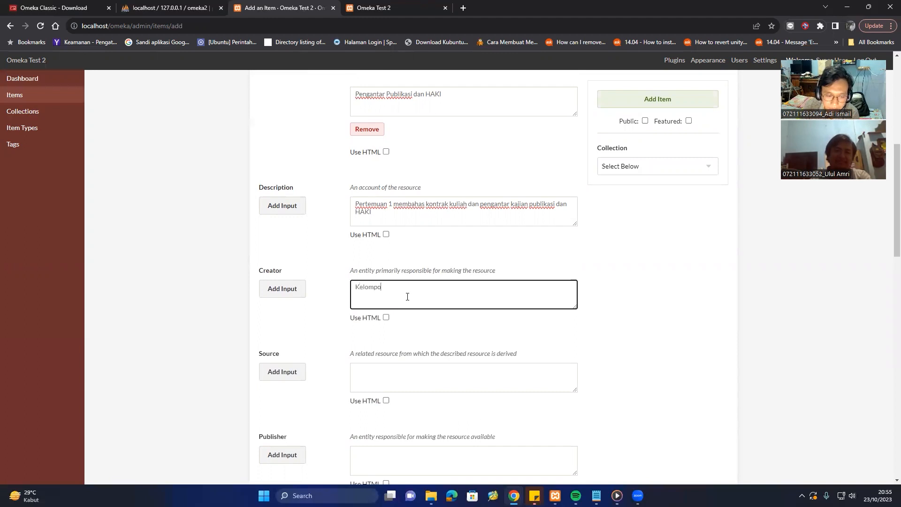
type("k 2")
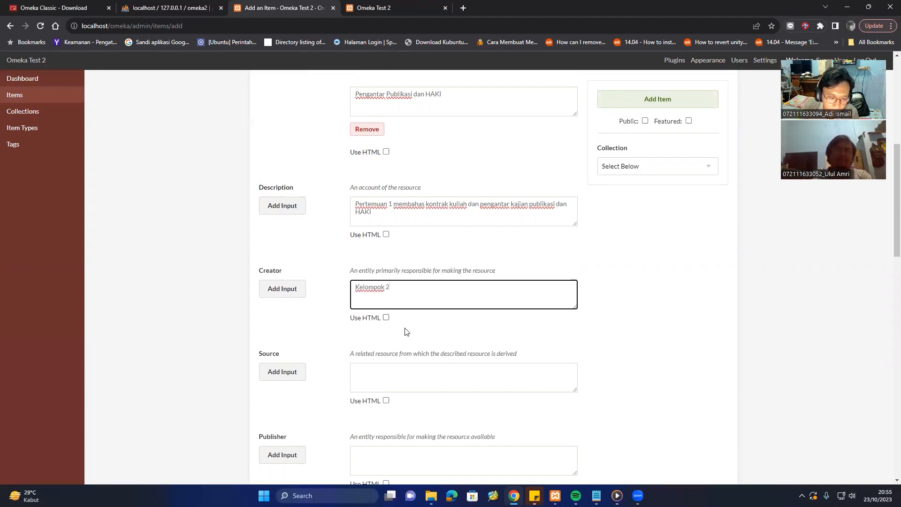
scroll(403, 335, "down", 1)
Add two Sources: 'Catatan Perkuliahan' and 'PPT'.
left_click(411, 319)
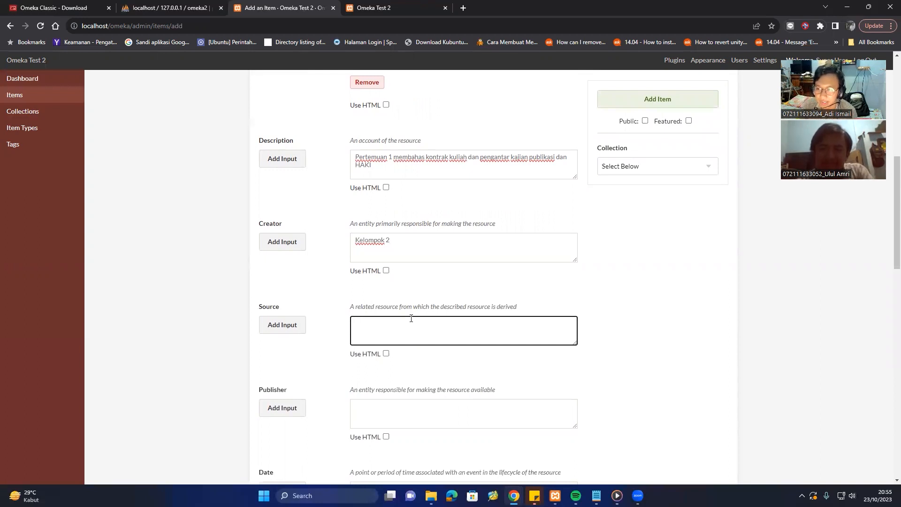
type("Catata")
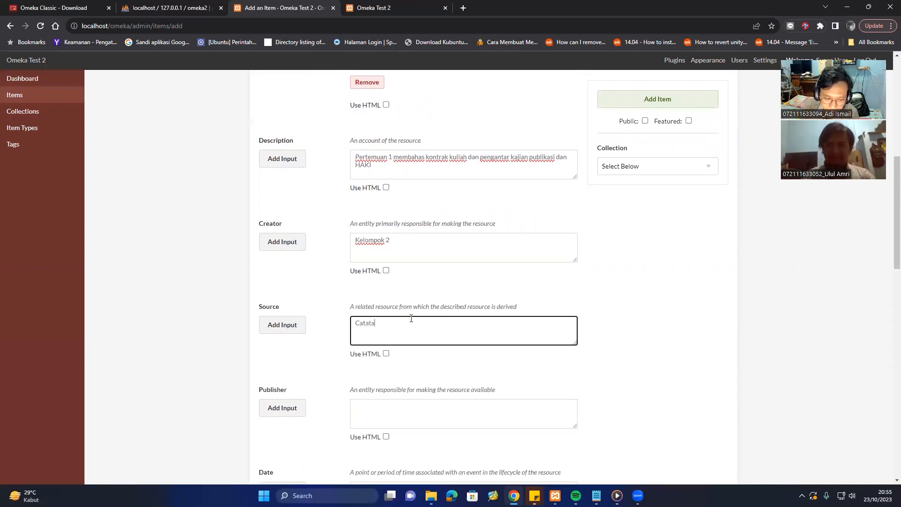
type("n")
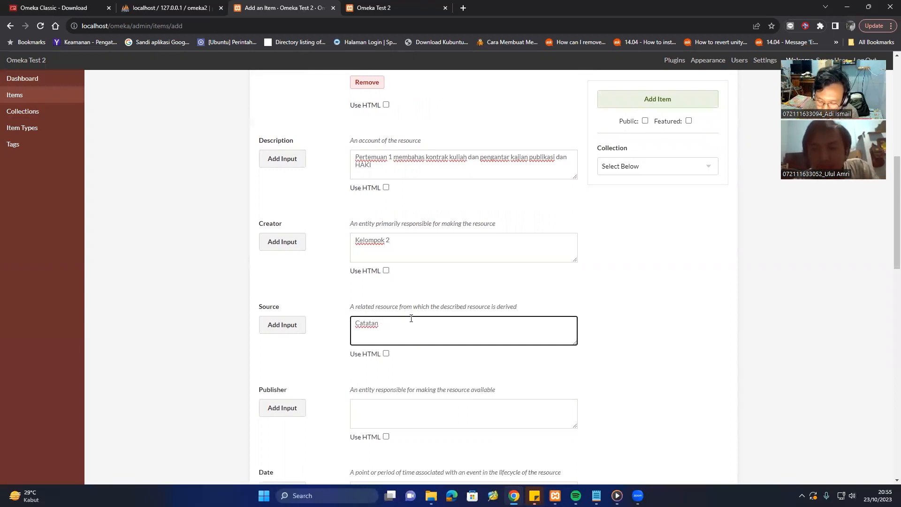
type(" KPer")
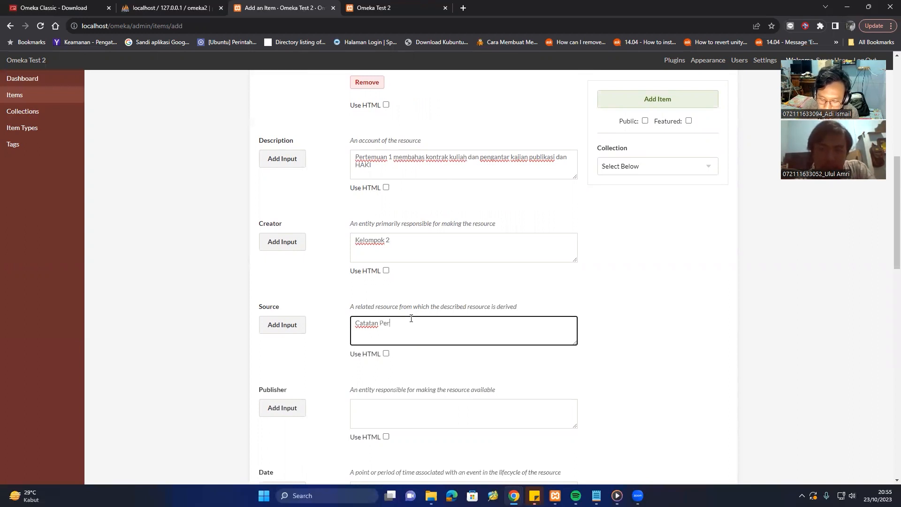
type("kuliahan")
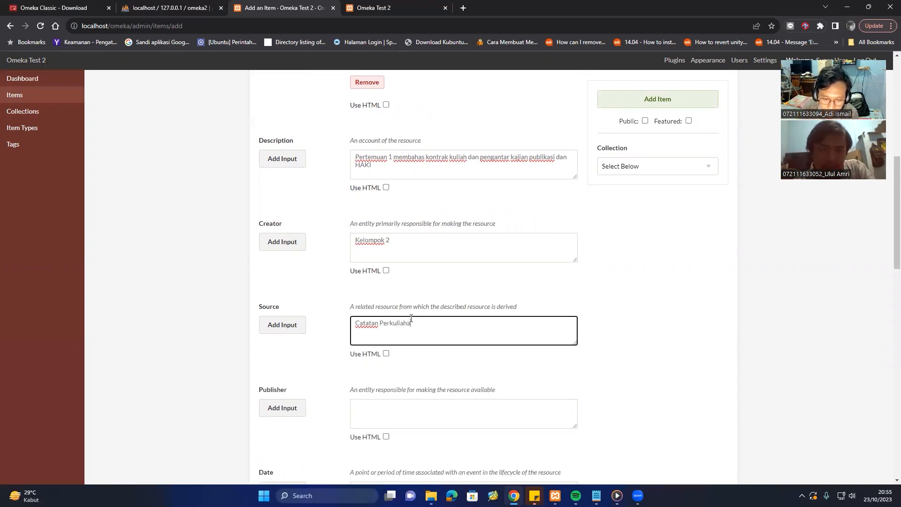
left_click(296, 327)
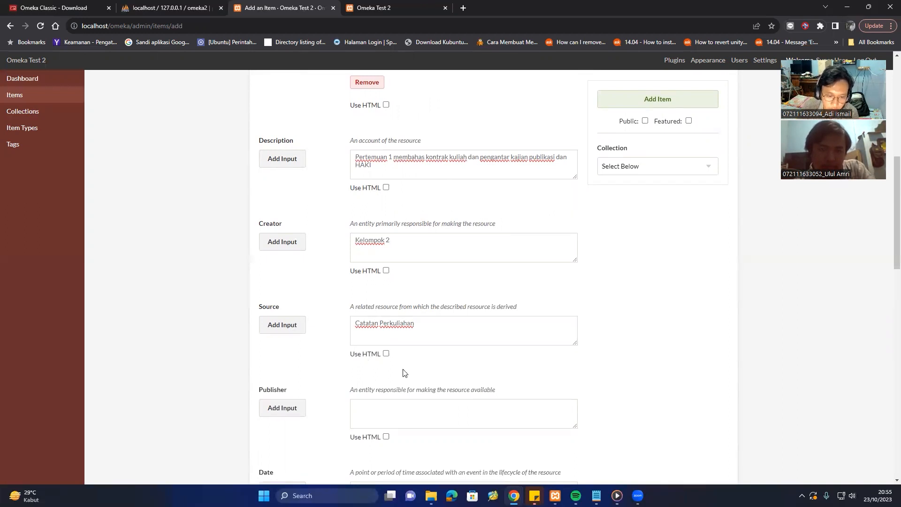
left_click(423, 410)
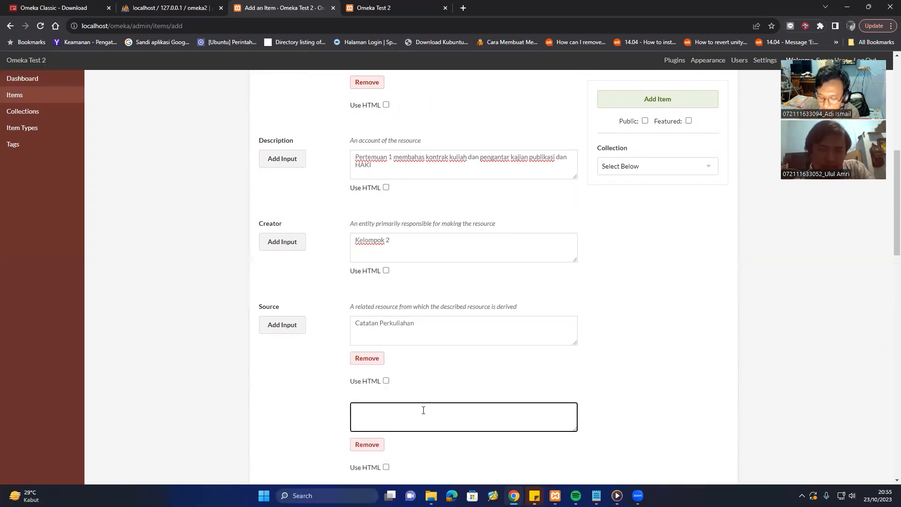
type("P")
key("BackSpace")
type("PPT")
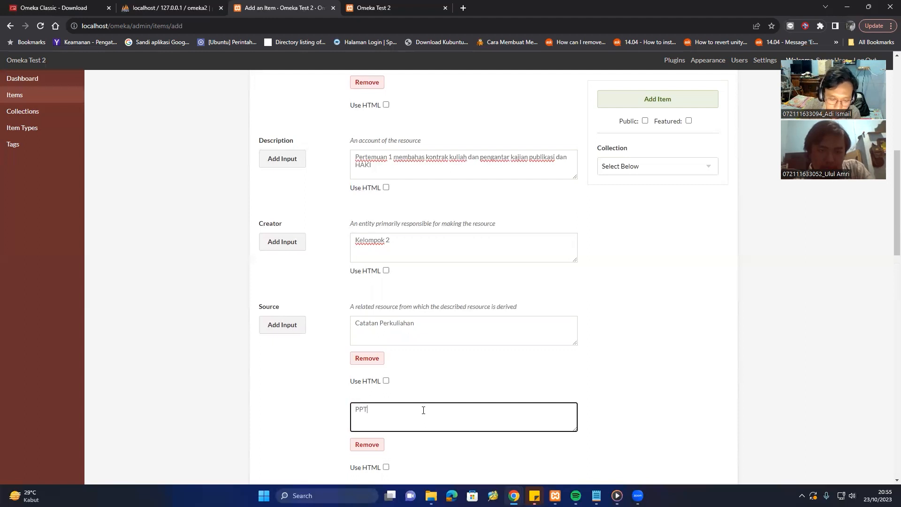
scroll(422, 410, "down", 1)
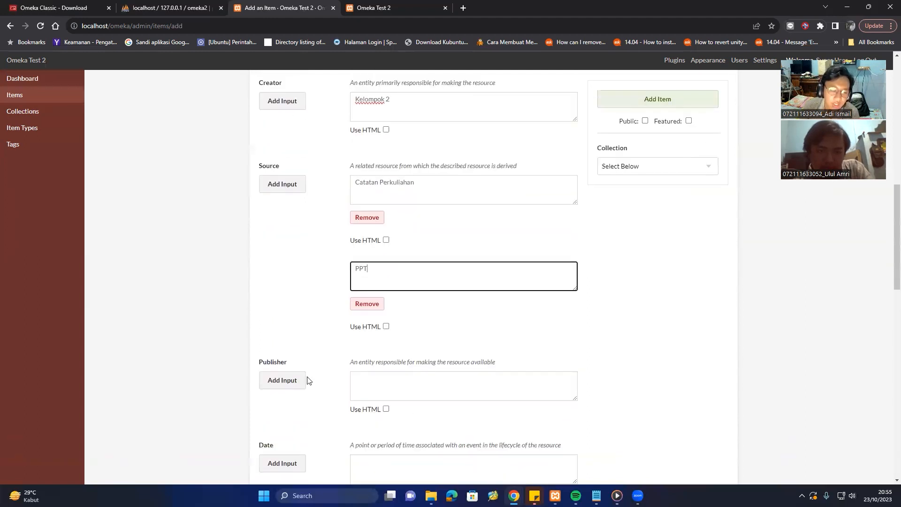
Enter 'Kelompok 2 MAE' as the Publisher.
left_click(381, 392)
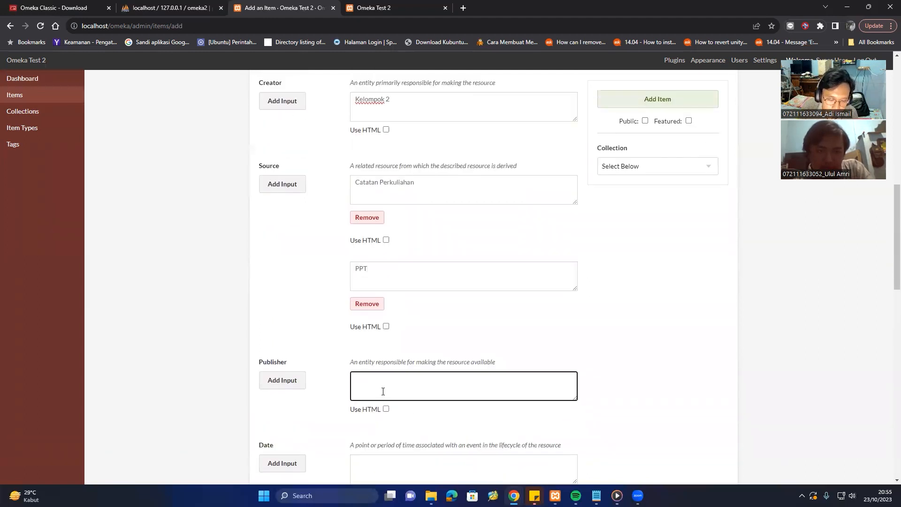
type("Kel")
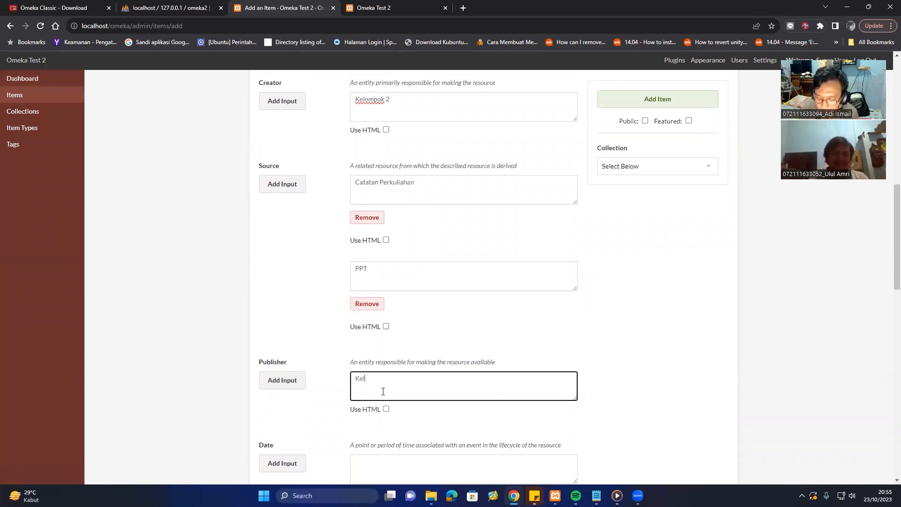
type("ompok ")
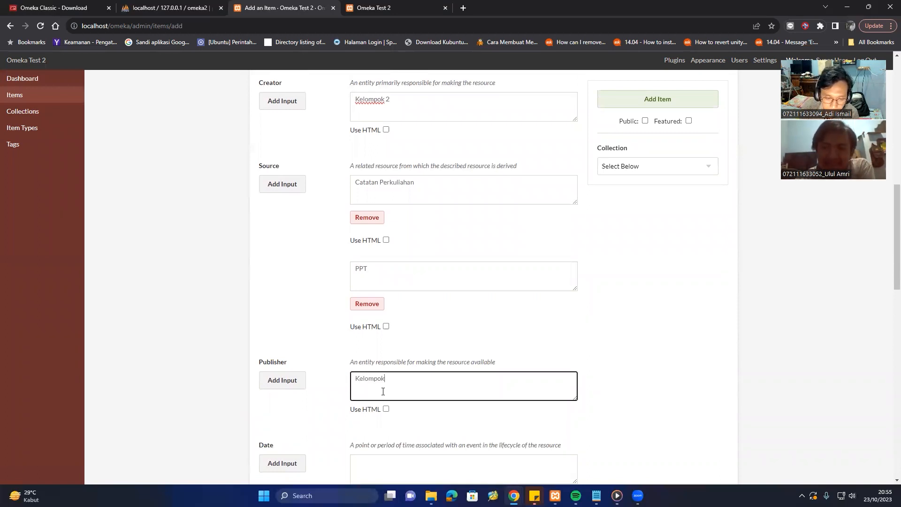
type("2")
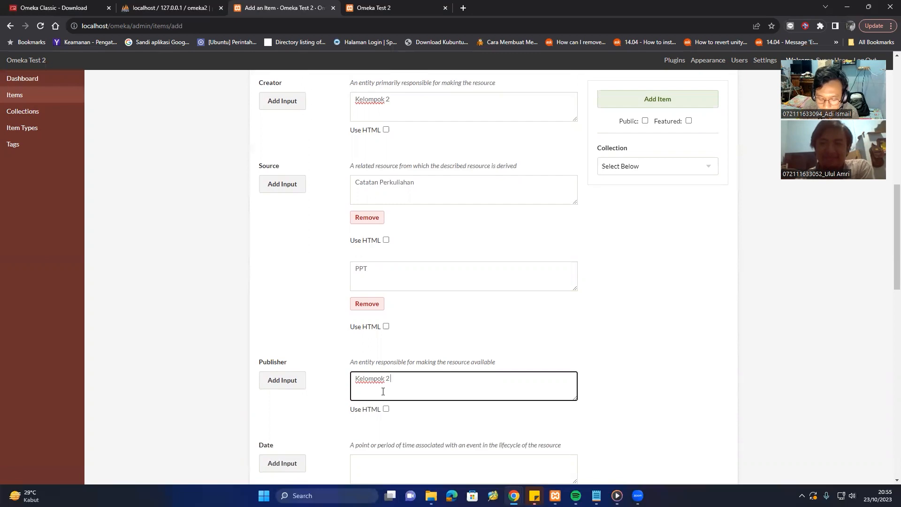
type(" MAE")
scroll(334, 388, "down", 2)
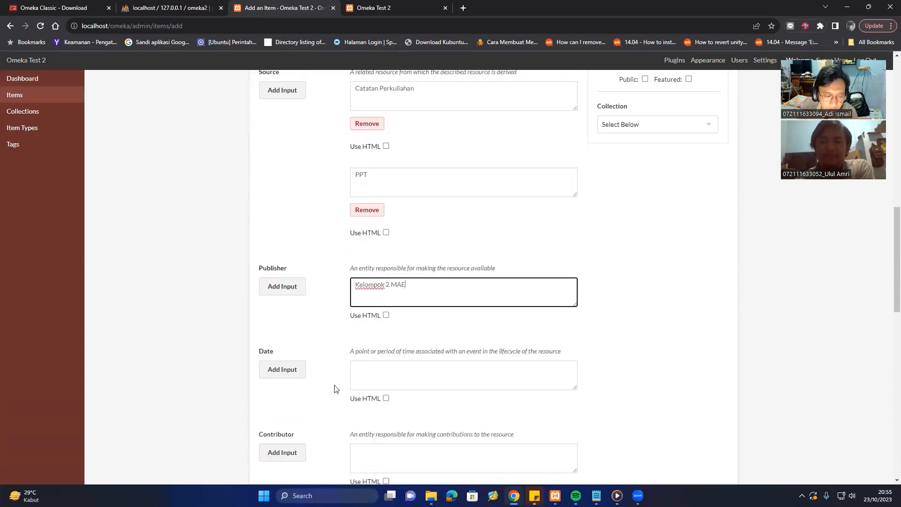
Set the item's Date to '23 Oktober 2023'.
left_click(374, 378)
scroll(376, 378, "down", 3)
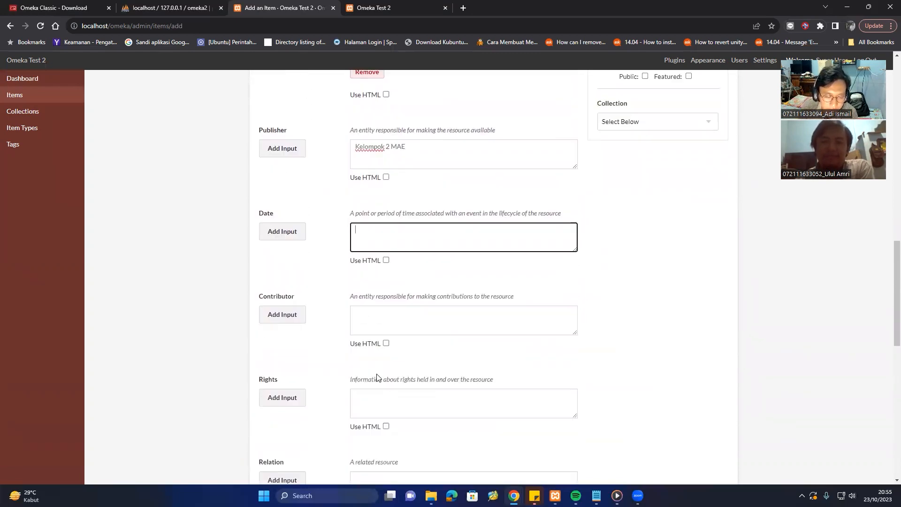
scroll(377, 378, "up", 2)
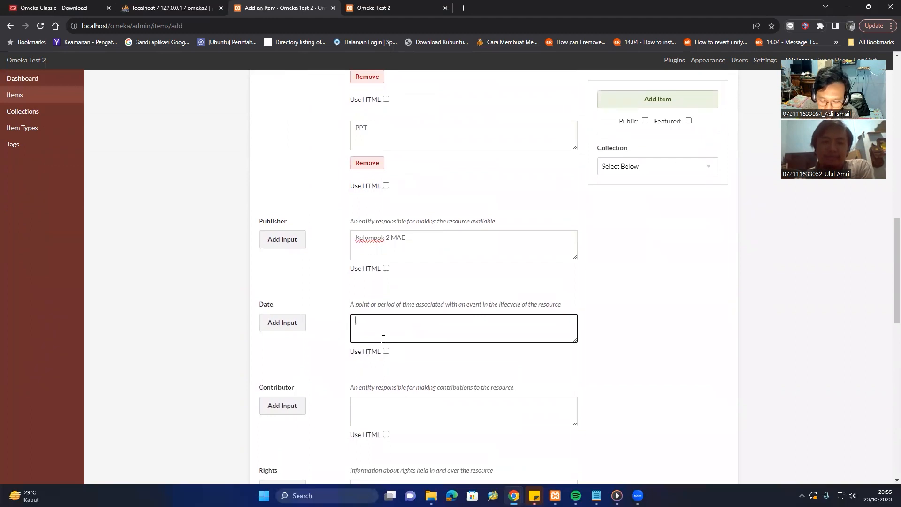
type("23")
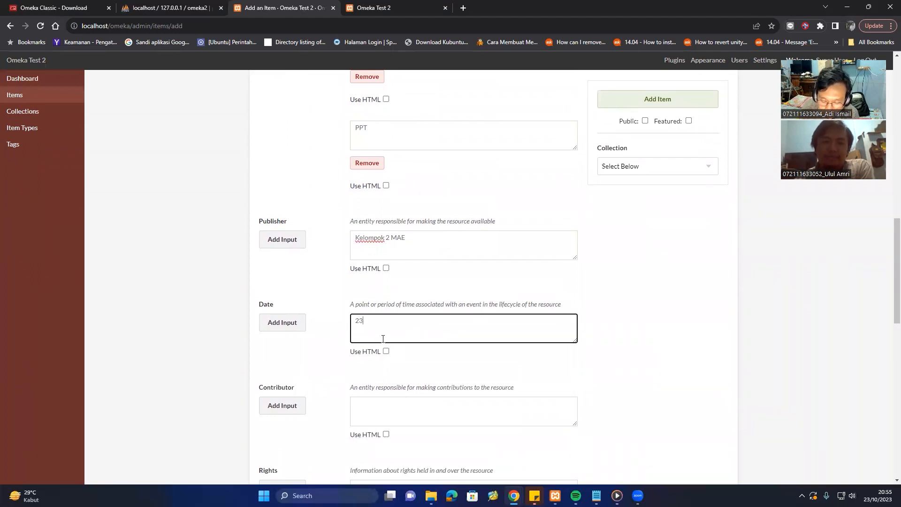
type(" Oktyober")
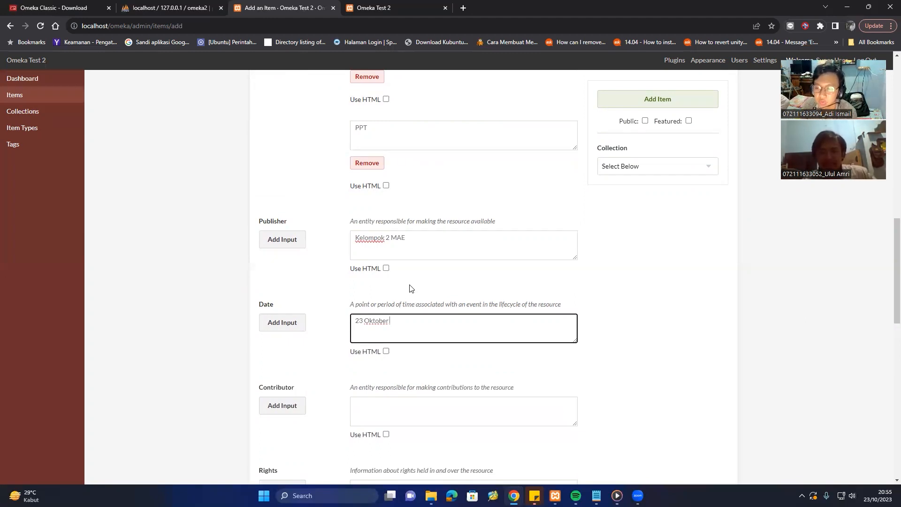
scroll(411, 288, "up", 4)
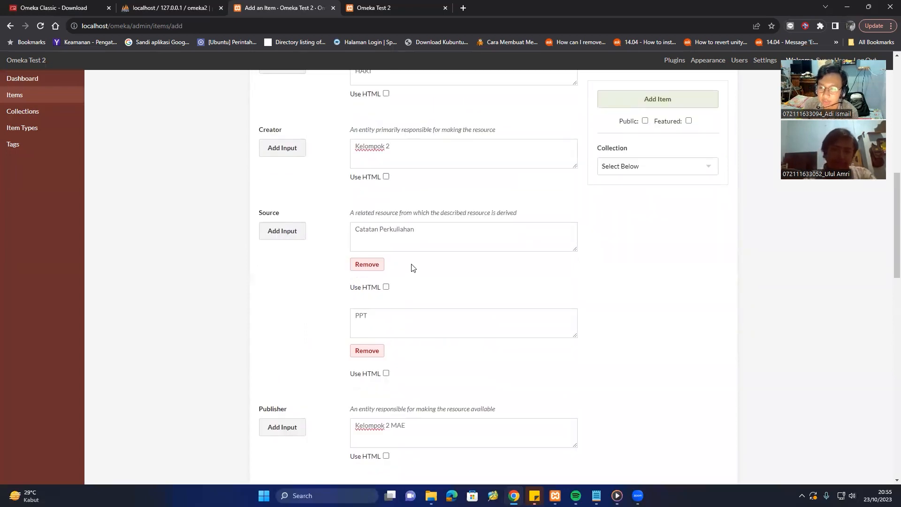
scroll(412, 268, "down", 5)
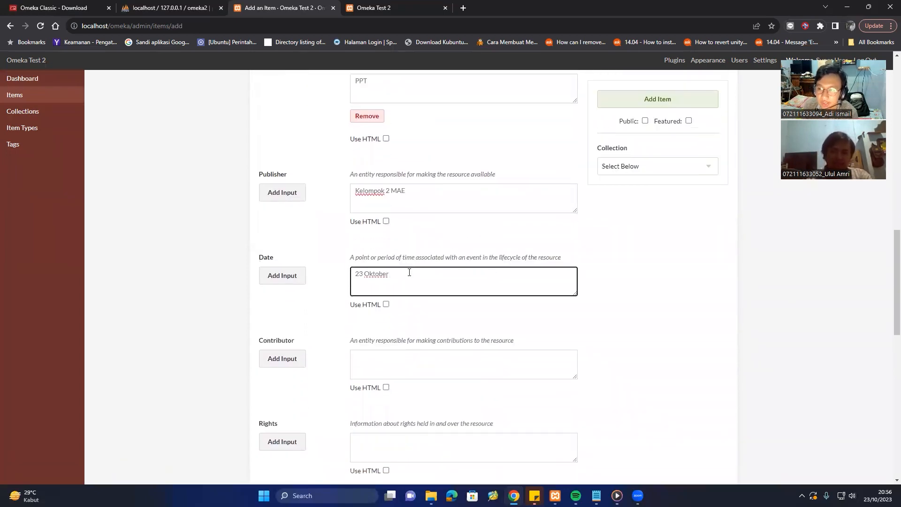
scroll(392, 291, "down", 1)
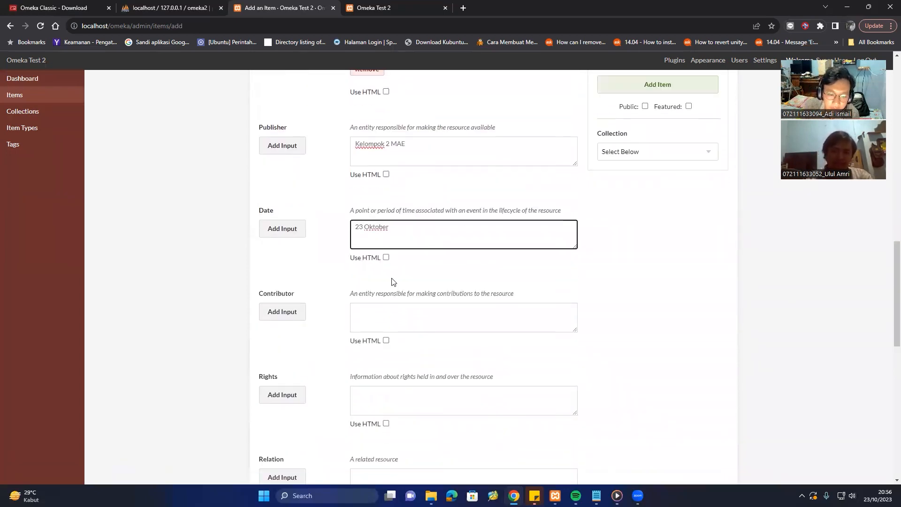
type("20")
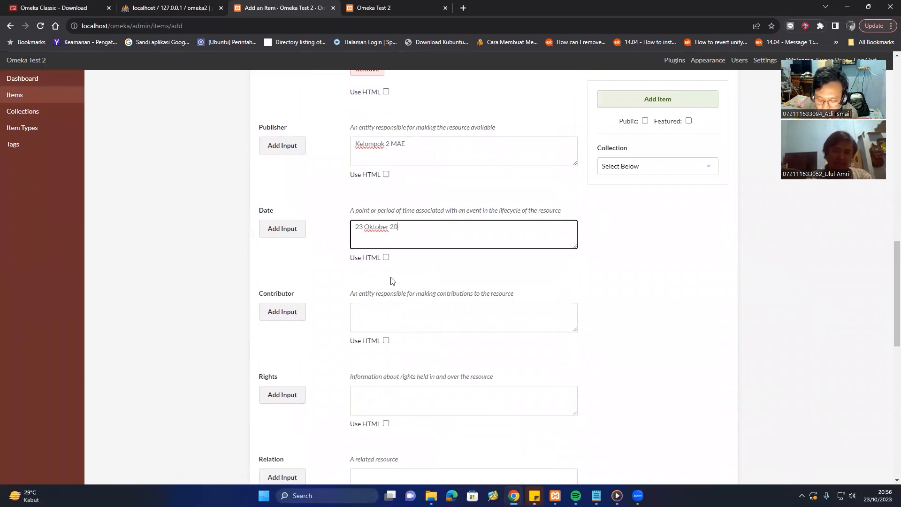
type("23")
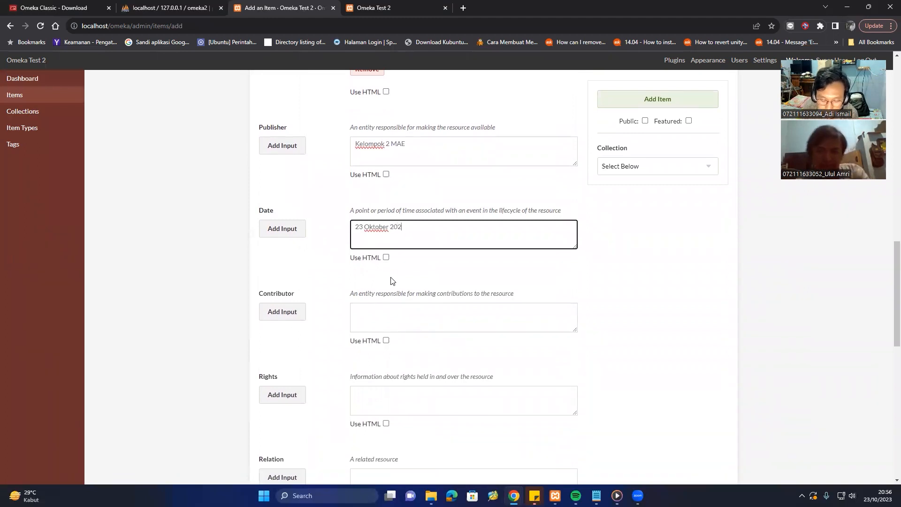
Add two Contributor entries, one for each lecturer's name.
left_click(394, 306)
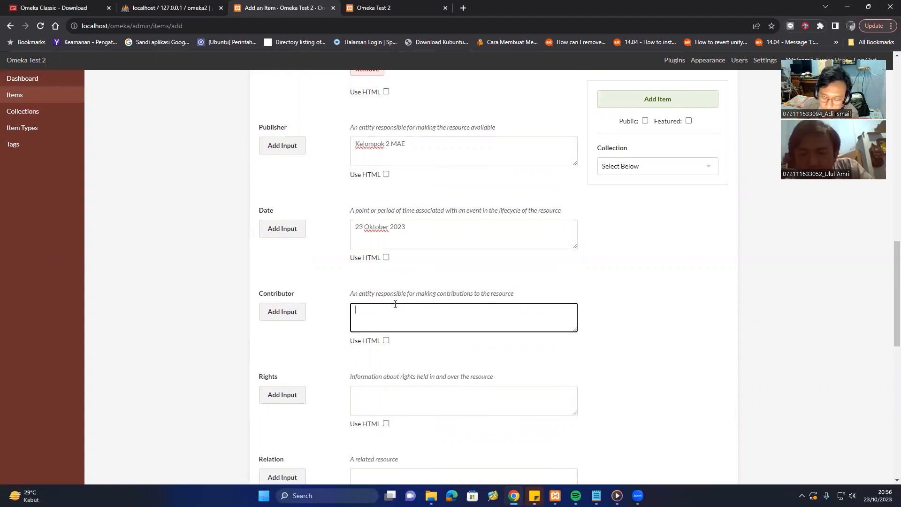
type("Pak H")
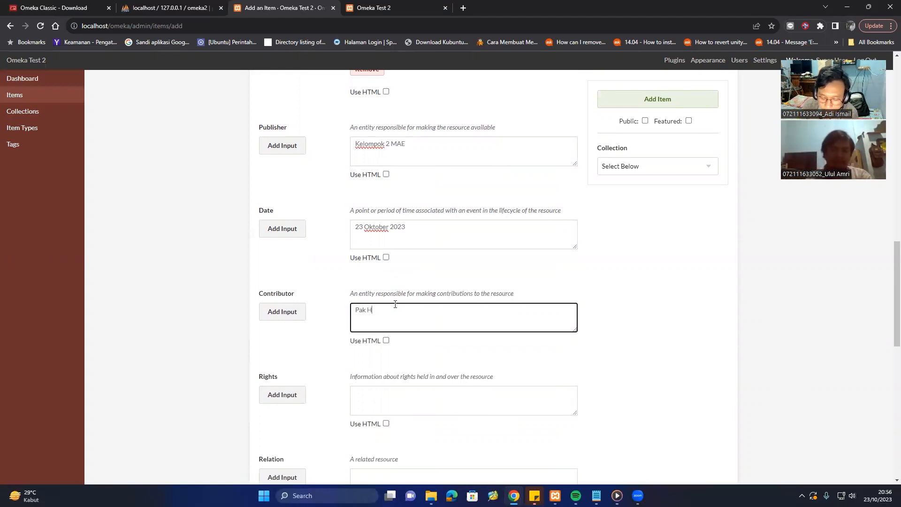
type("elmy")
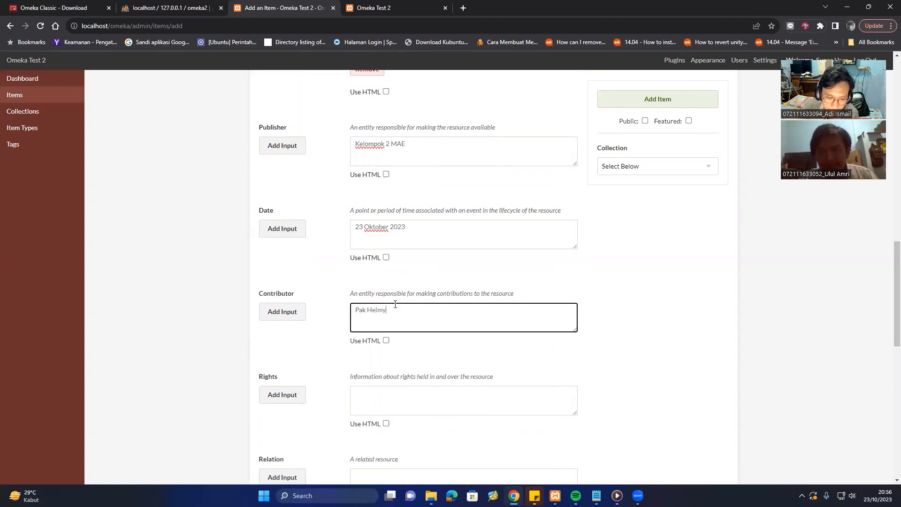
left_click(266, 311)
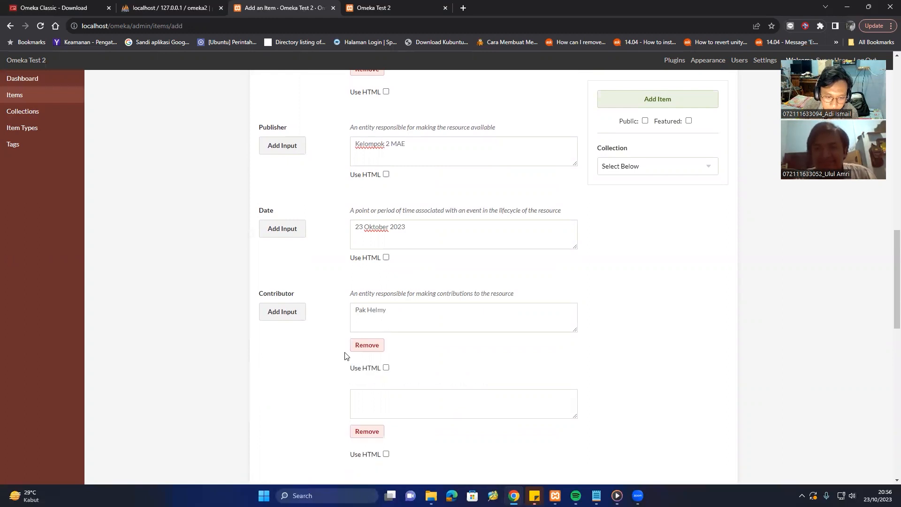
left_click(400, 396)
type("Bu")
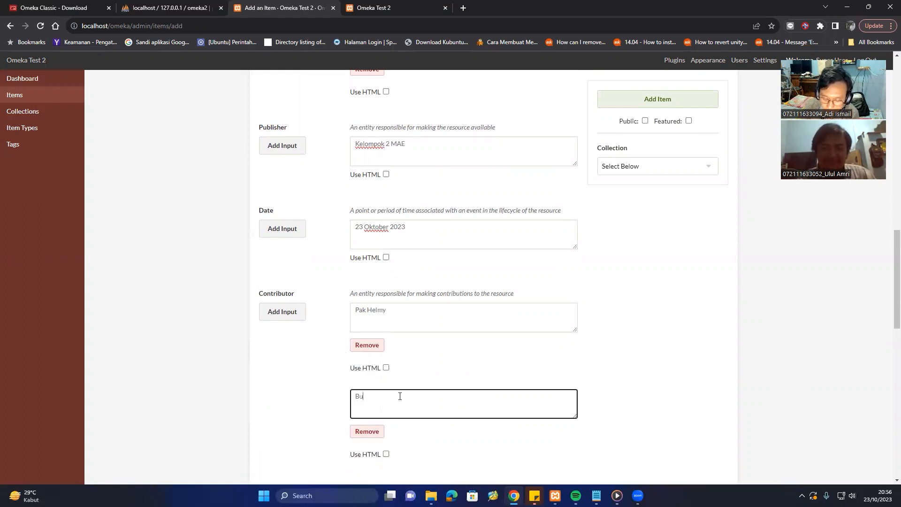
type(" Ovari")
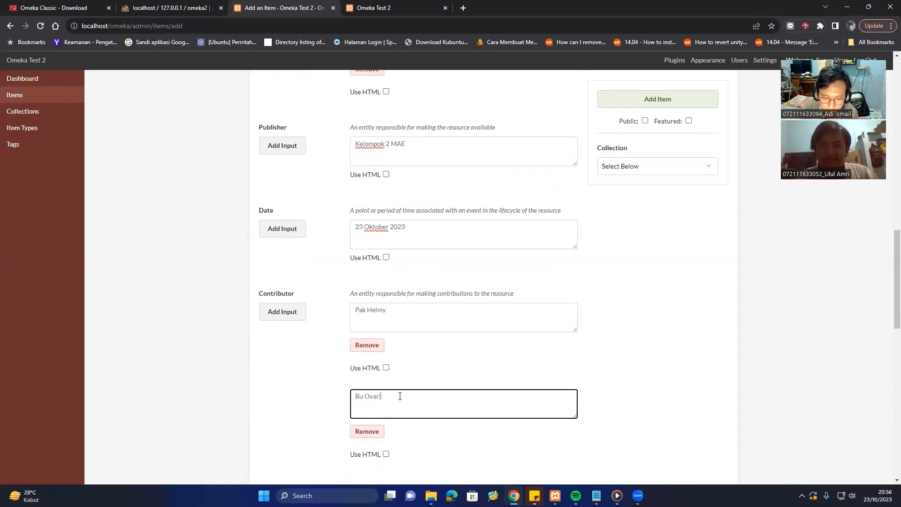
type("ne")
scroll(400, 396, "down", 3)
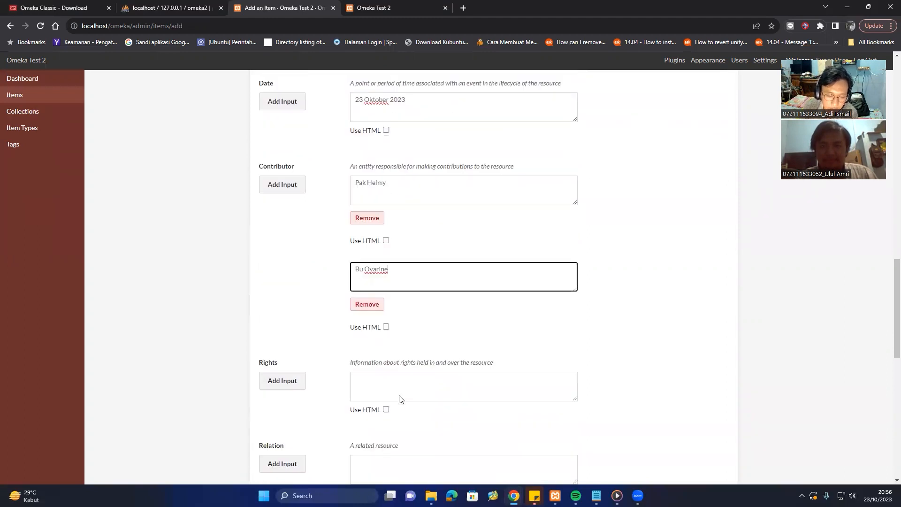
Set the Rights to 'Kelompok 2'.
left_click(384, 371)
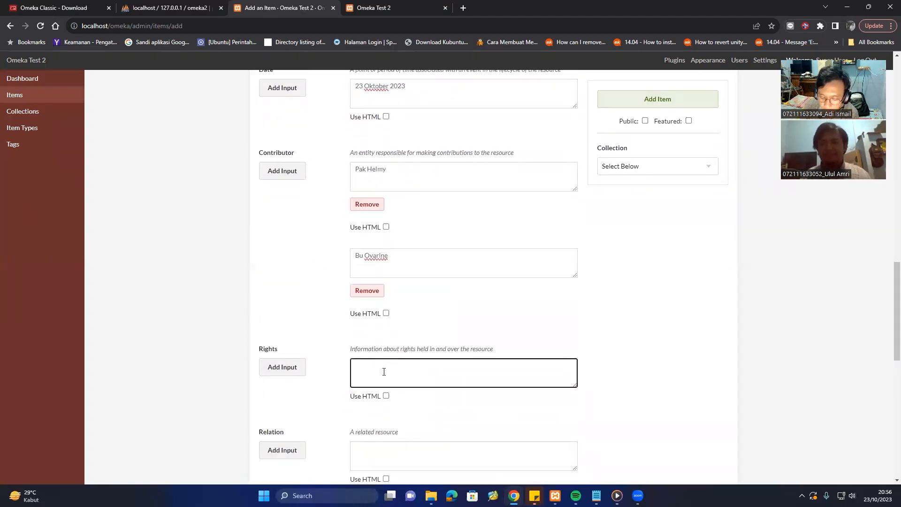
type("Kelompok")
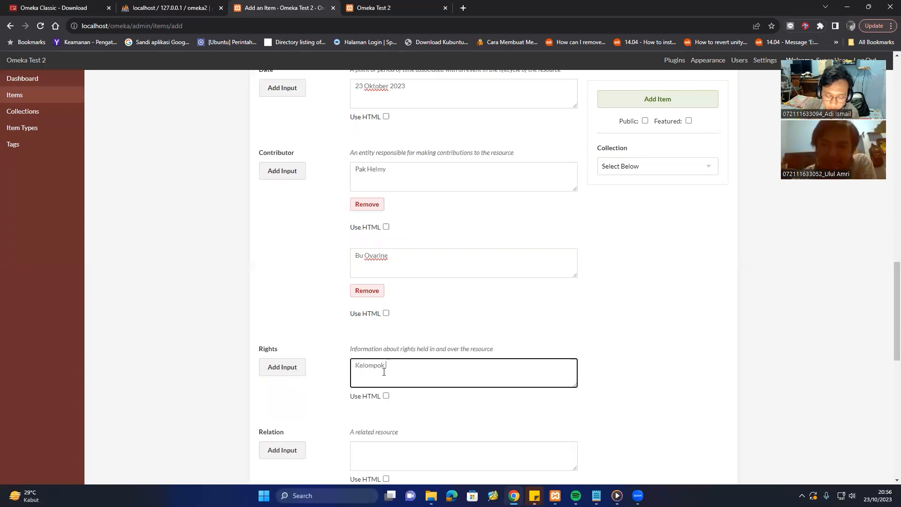
type(" 2")
scroll(380, 364, "down", 2)
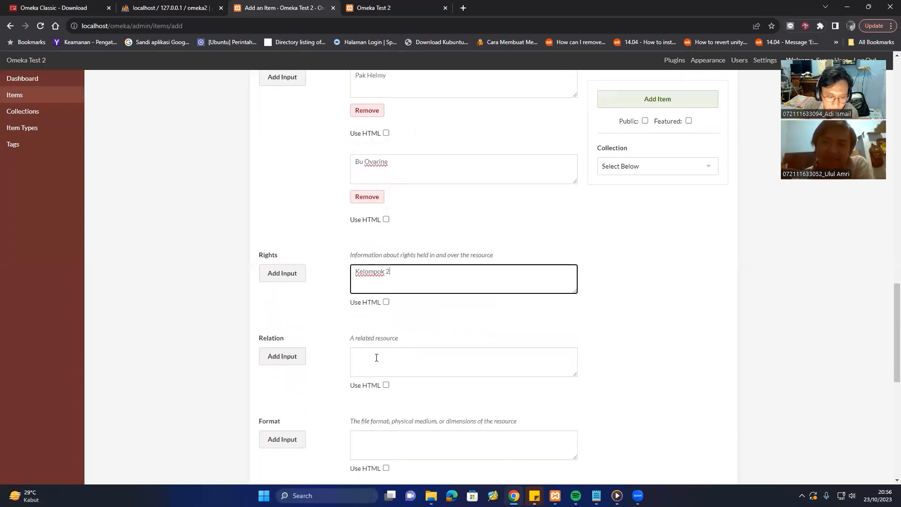
left_click(377, 357)
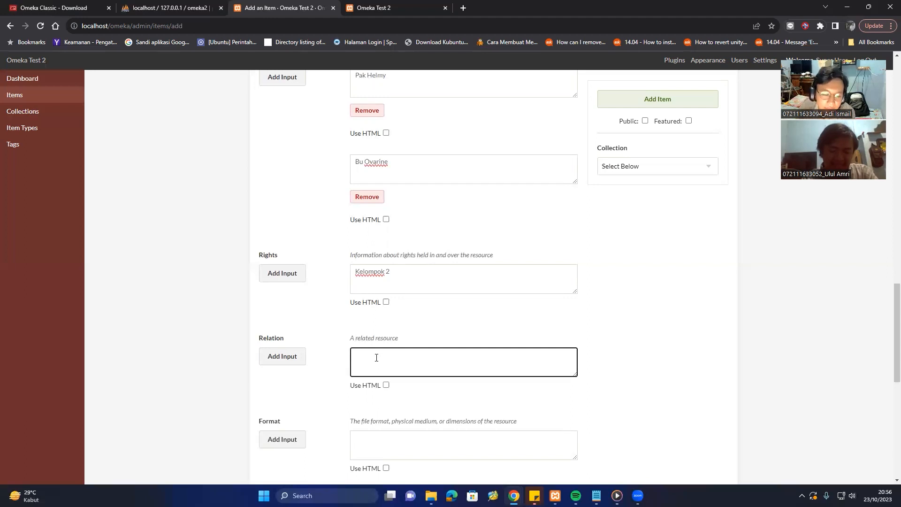
Set Format to 'Text' and Language to 'Bahasa Indonesia'.
scroll(376, 357, "down", 2)
left_click(371, 348)
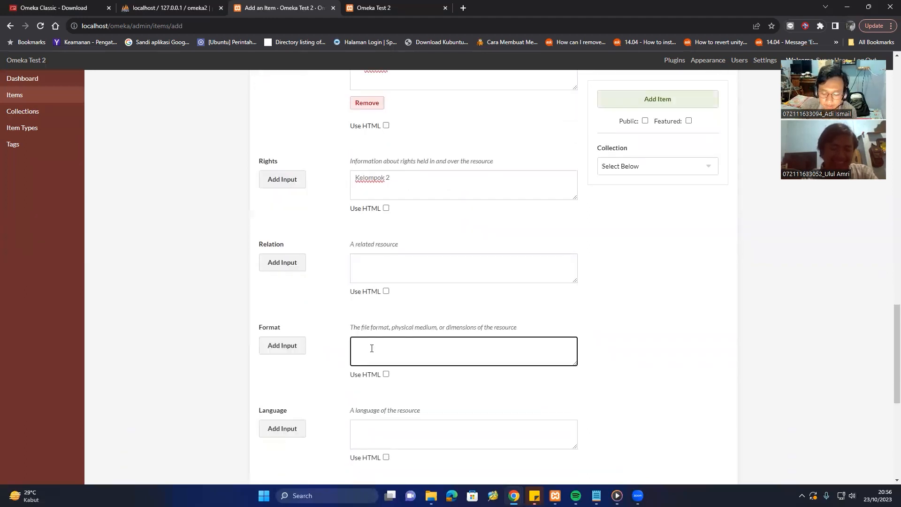
type("Text")
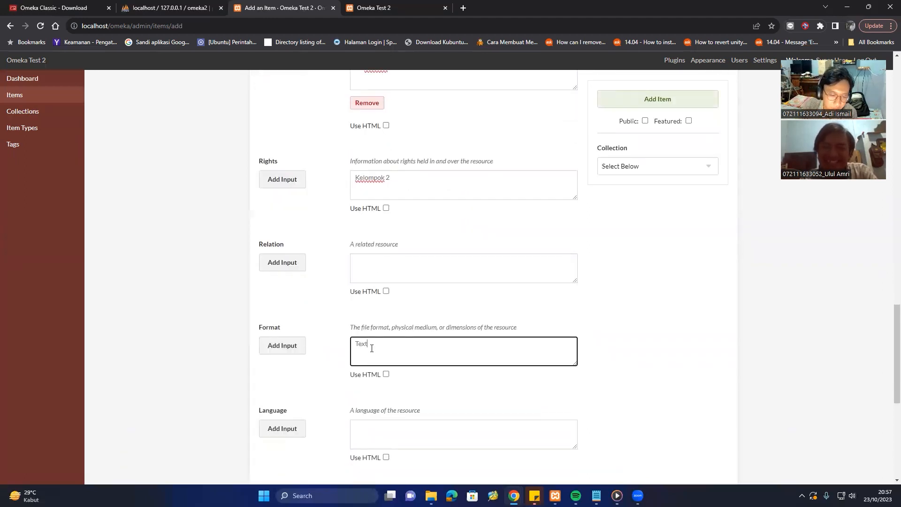
scroll(371, 348, "down", 2)
left_click(374, 350)
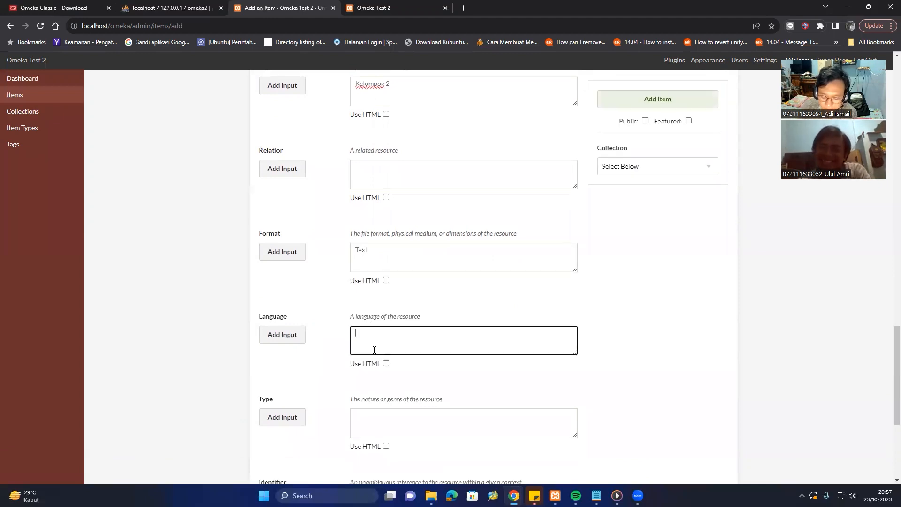
type("Bahsa")
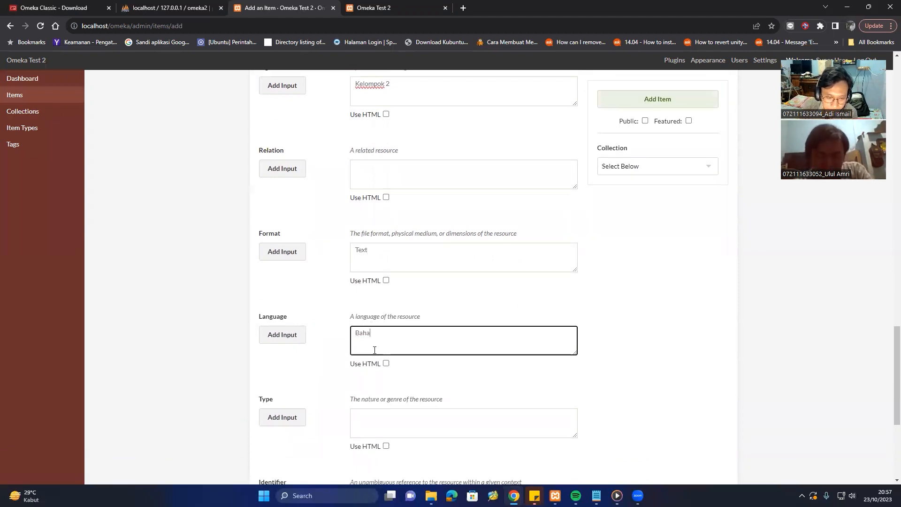
type("sa ")
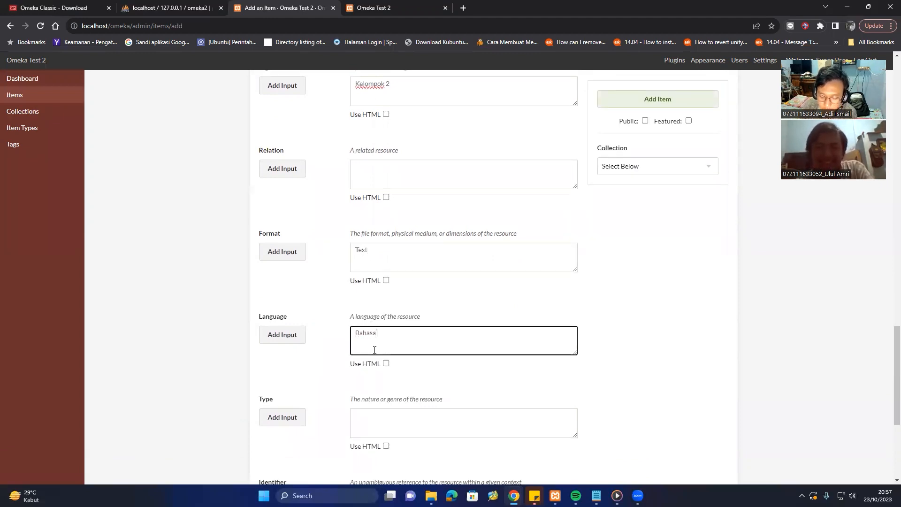
type("I")
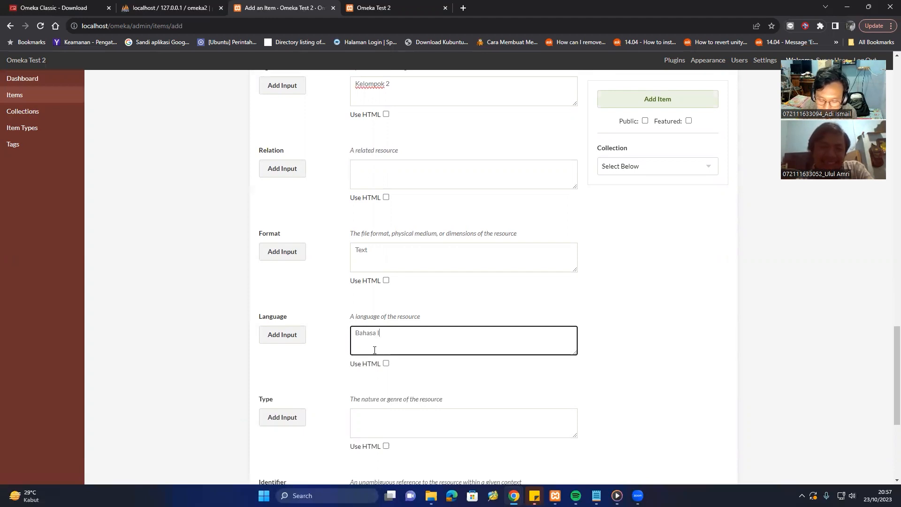
type("ndoinesia")
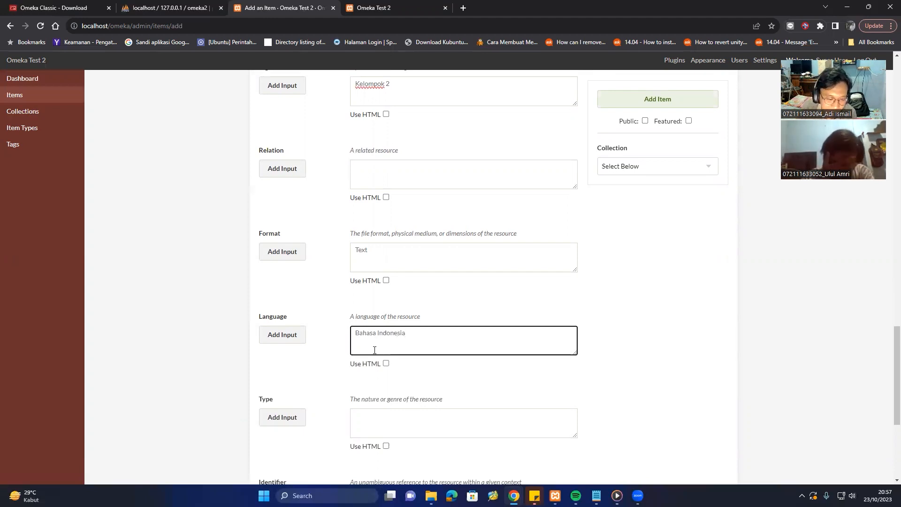
scroll(374, 349, "down", 2)
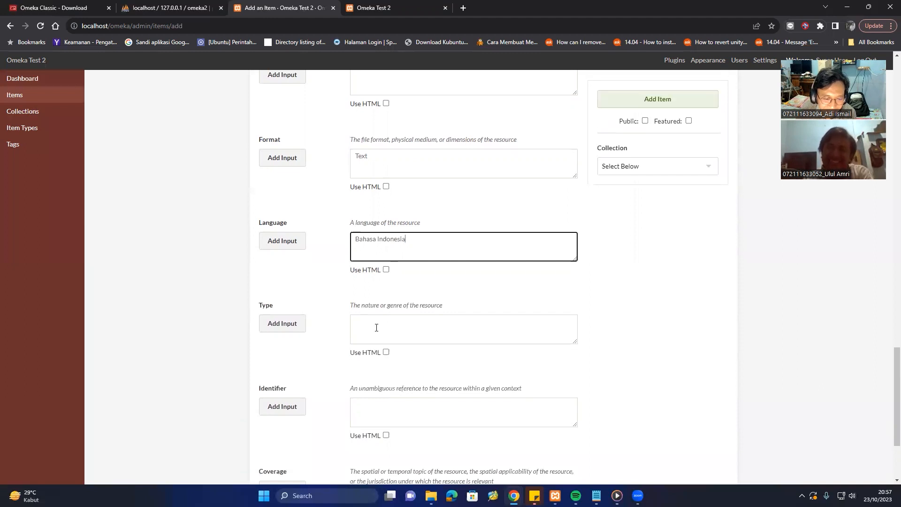
Set Type to 'Text' and Identifier to 'TM1', then return to the top of the form.
left_click(376, 328)
type("Text")
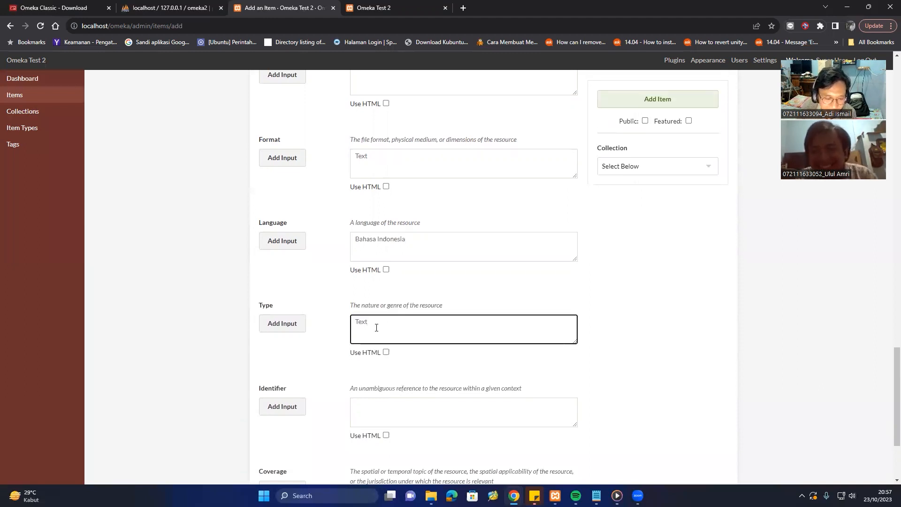
scroll(376, 328, "down", 2)
left_click(379, 321)
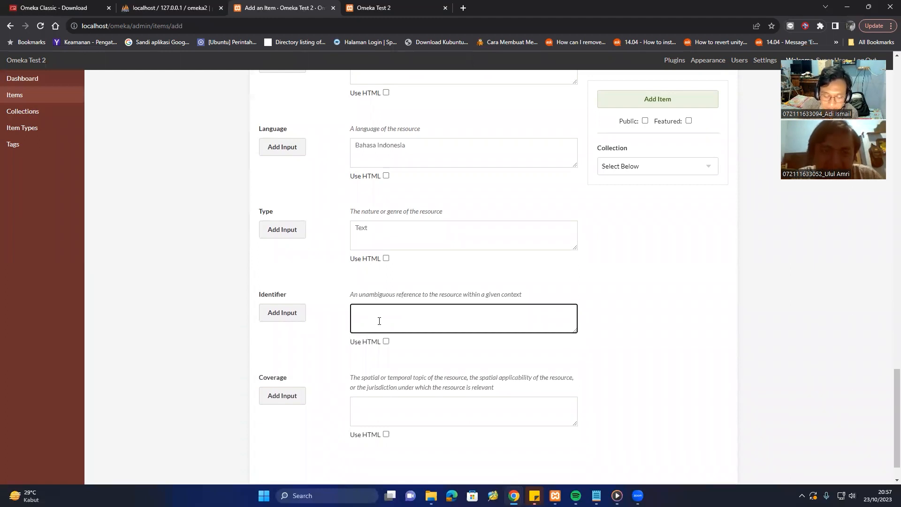
type("Tm 1")
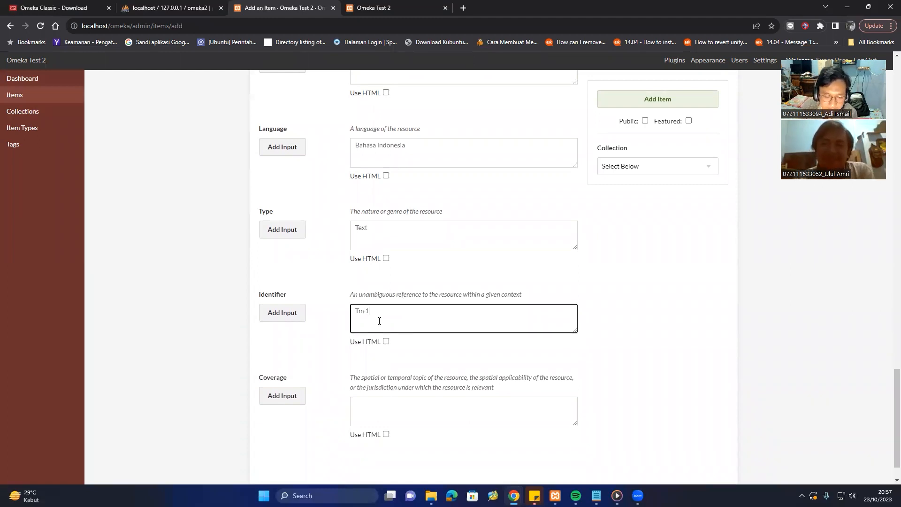
key("BackSpace")
key("BackSpace")
key("BackSpace")
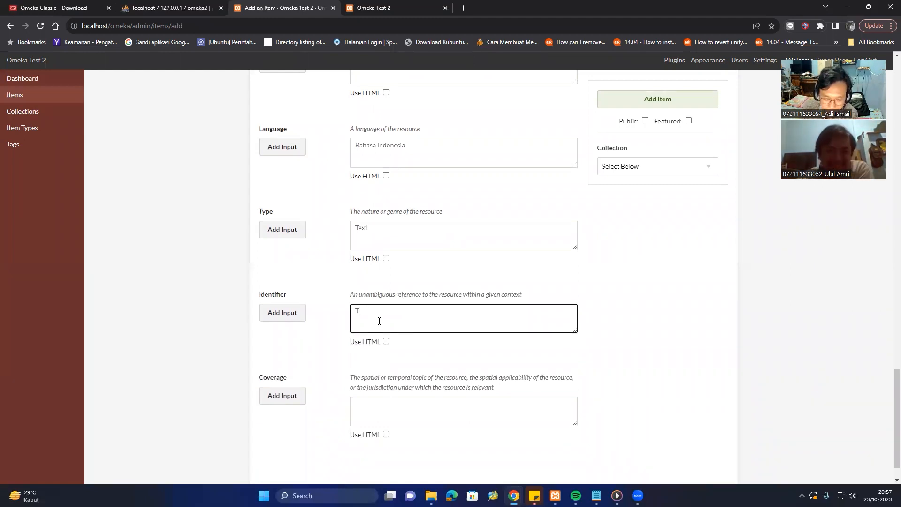
type("M")
key("BackSpace")
type("M1")
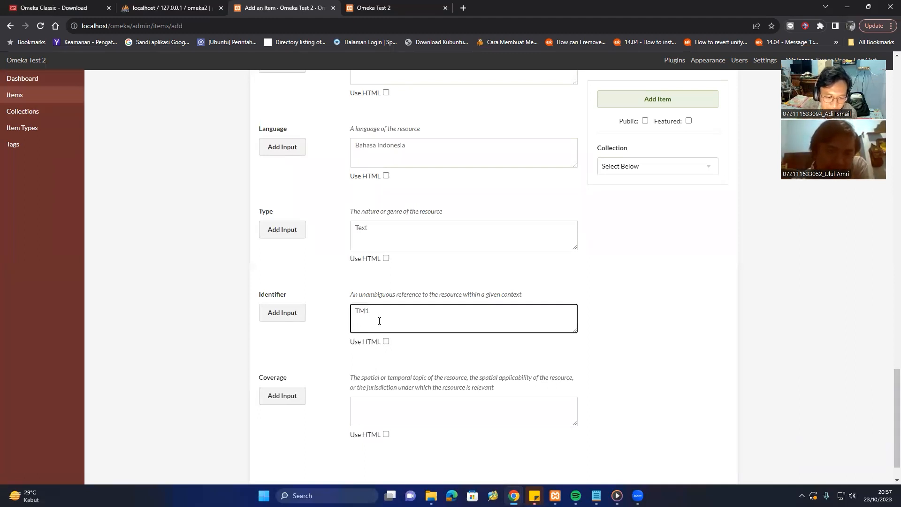
scroll(379, 321, "down", 1)
left_click(393, 363)
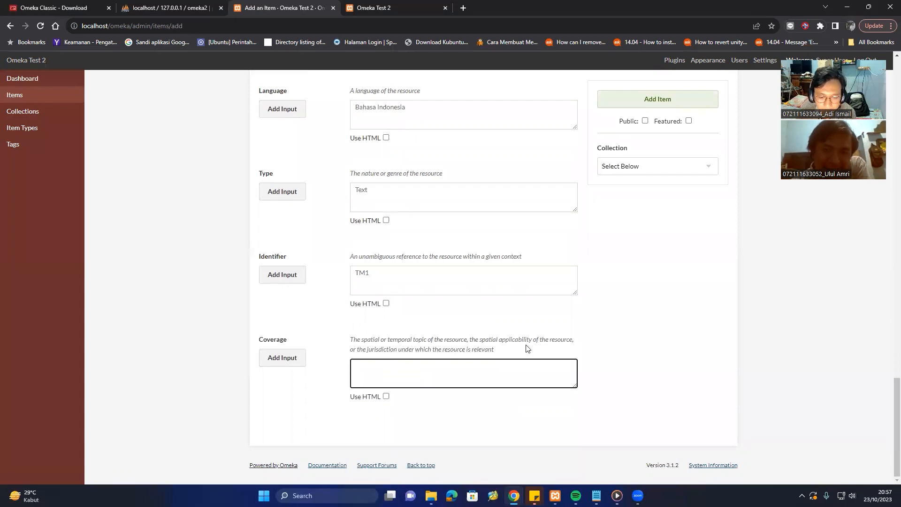
scroll(656, 249, "up", 5)
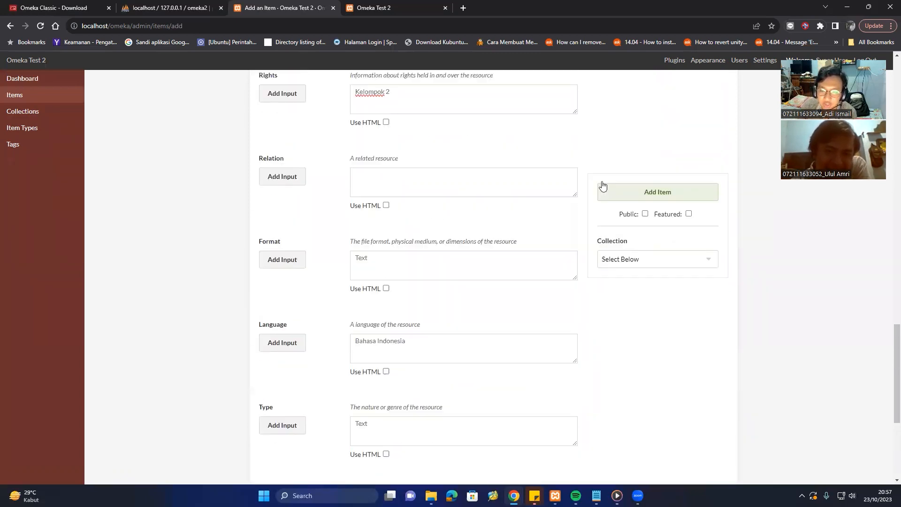
scroll(396, 159, "up", 11)
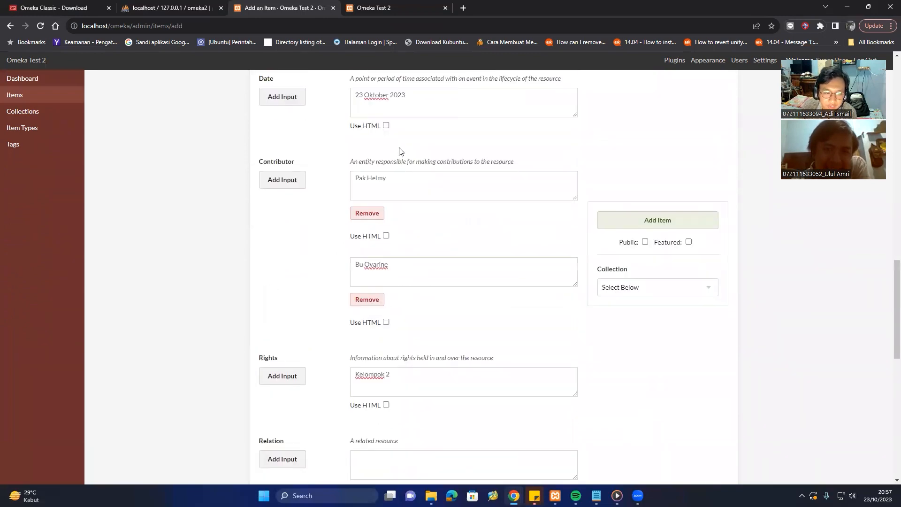
scroll(400, 148, "up", 15)
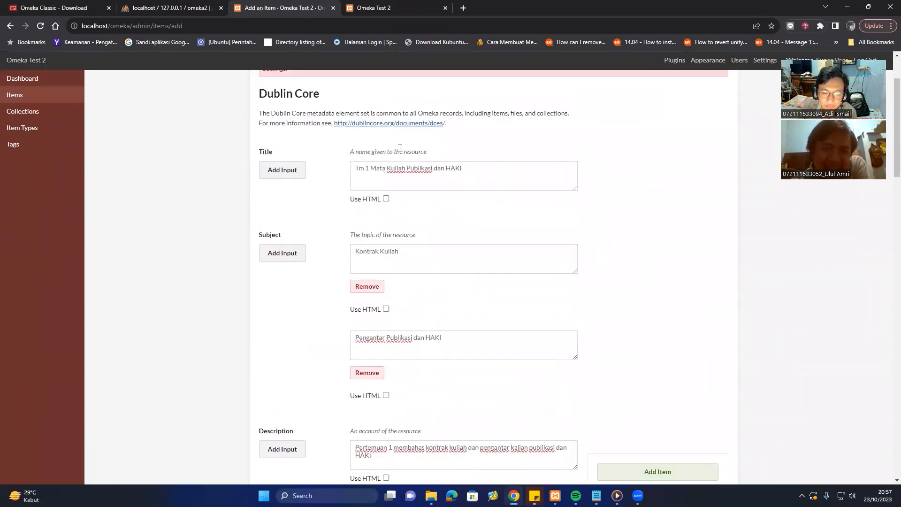
Make the item type Text, with Text 'Catatan' and Original Format 'Kertas'.
left_click(345, 120)
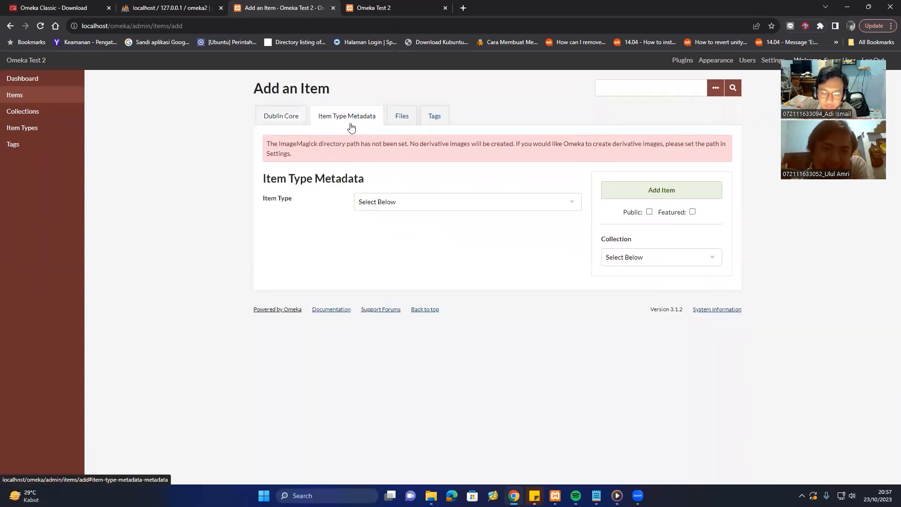
left_click(407, 207)
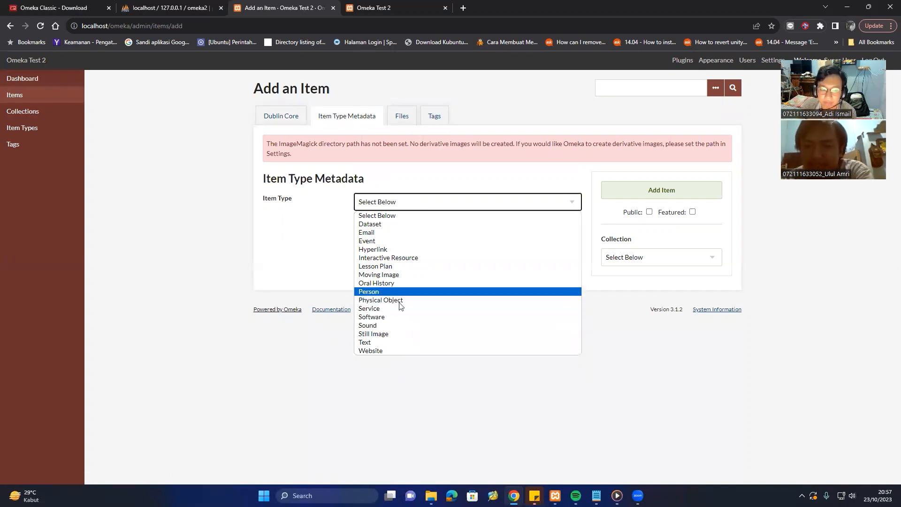
left_click(389, 342)
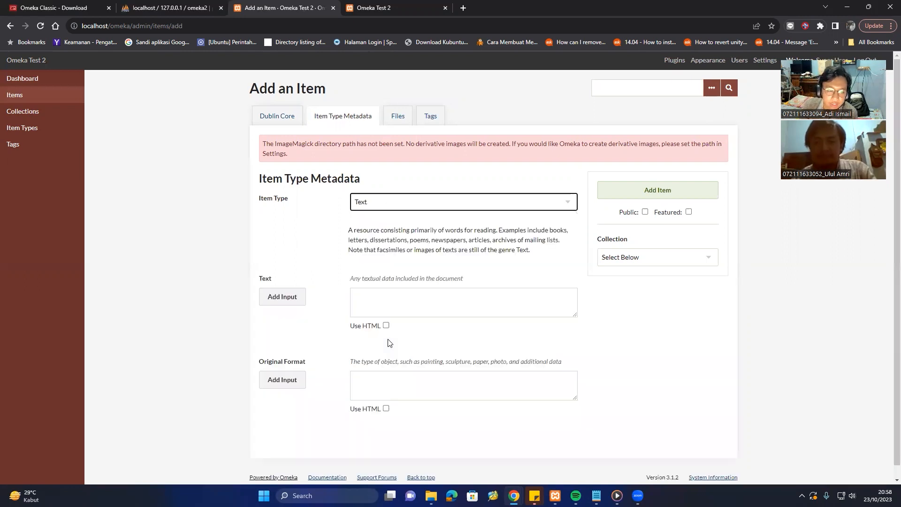
left_click(387, 303)
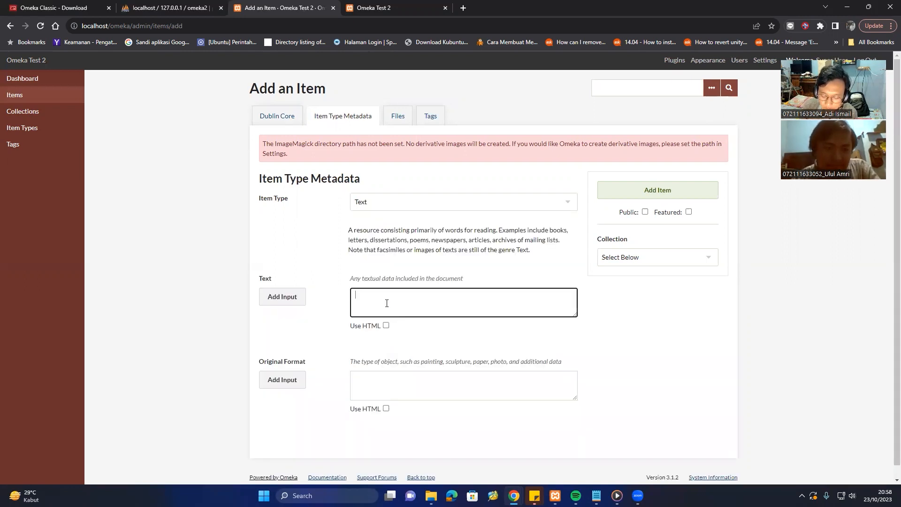
type("Catatan")
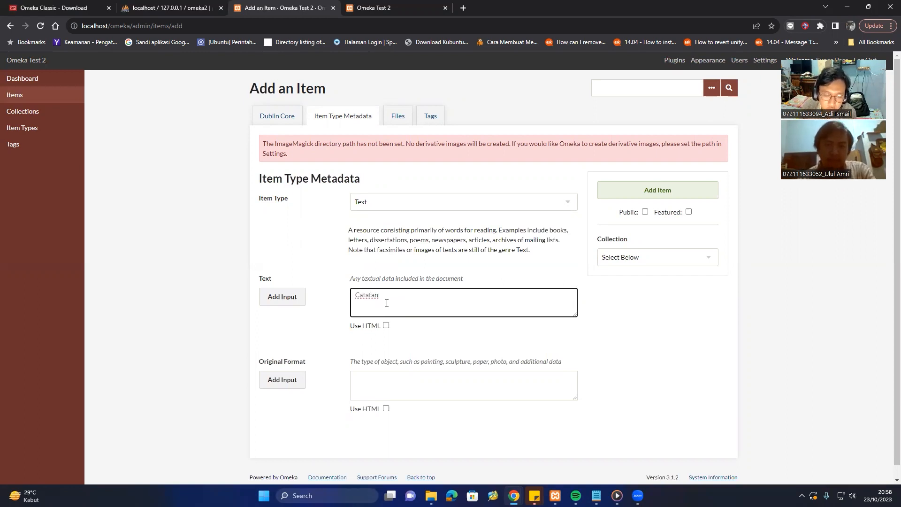
left_click(425, 371)
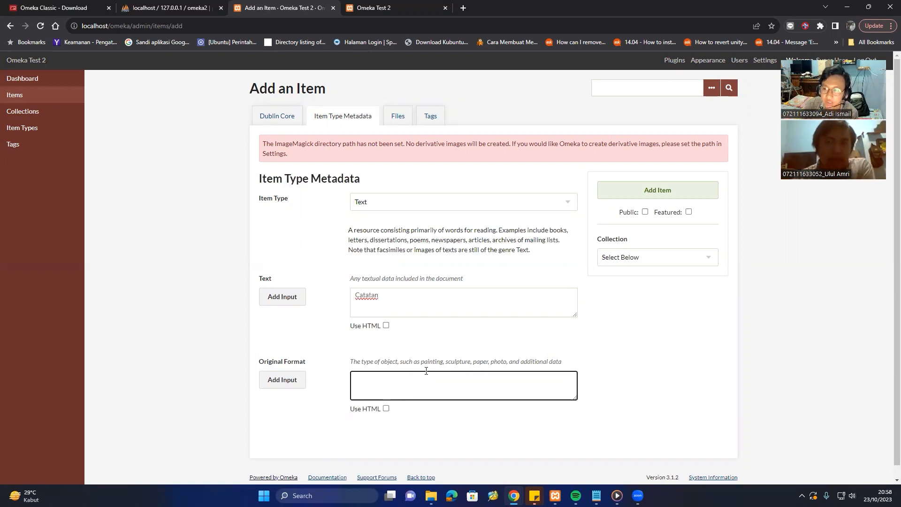
type("Kertas")
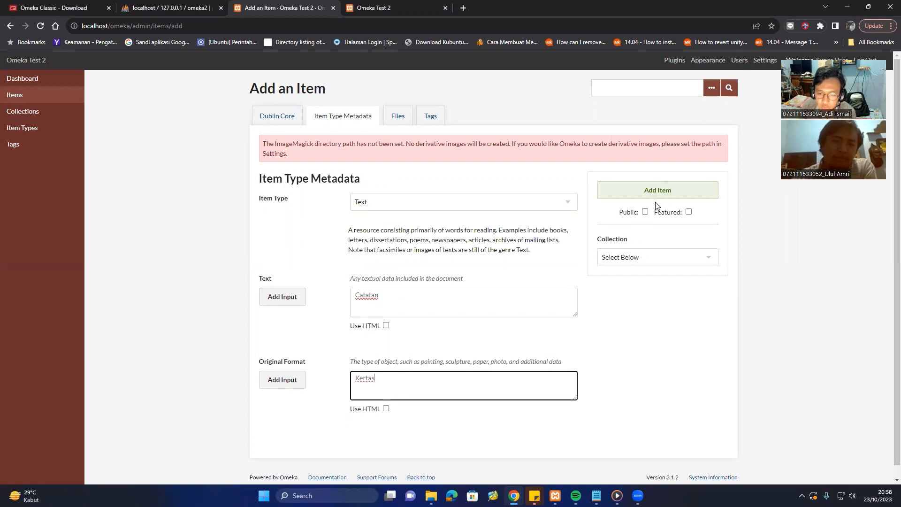
left_click(396, 120)
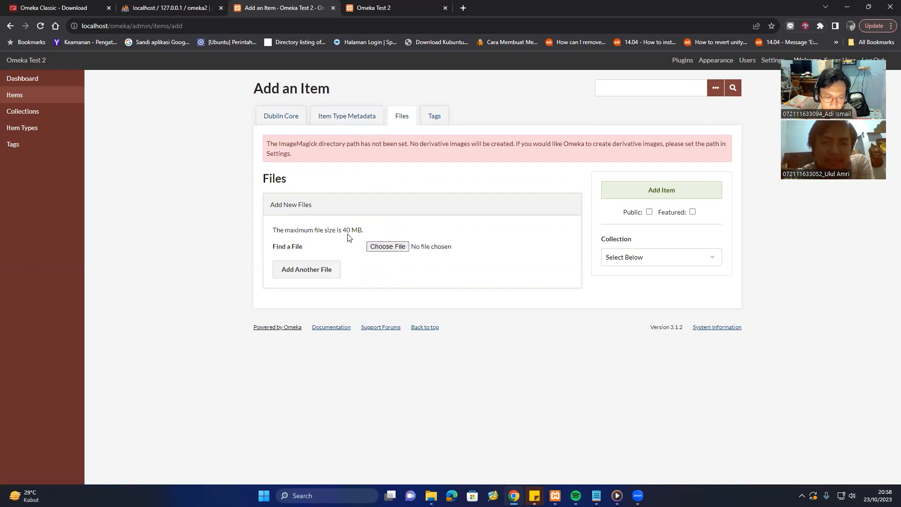
Attach the Kontrak Kajian PDF and add a second file upload slot.
left_click(395, 249)
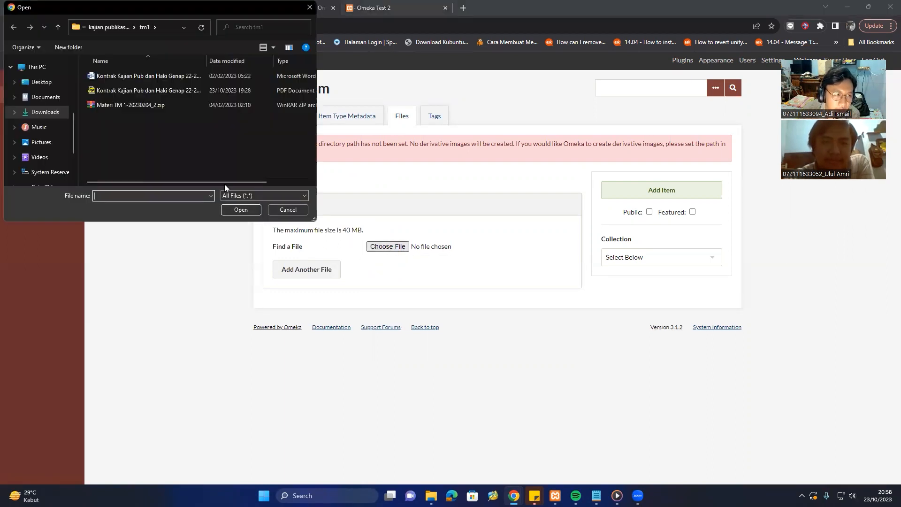
left_click(175, 89)
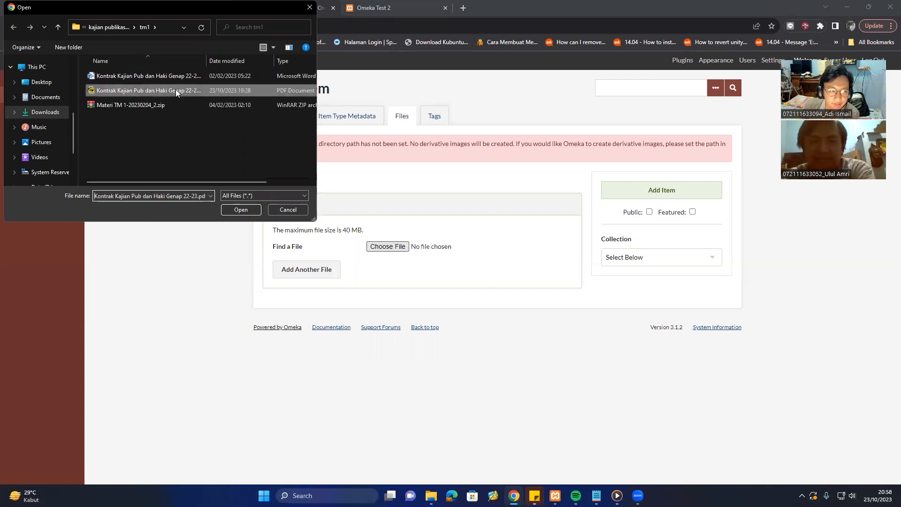
left_click(253, 209)
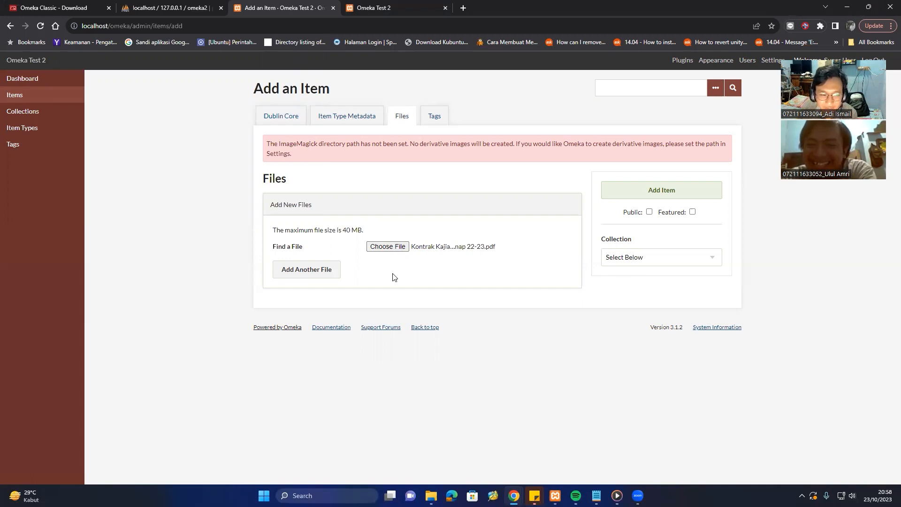
left_click(326, 271)
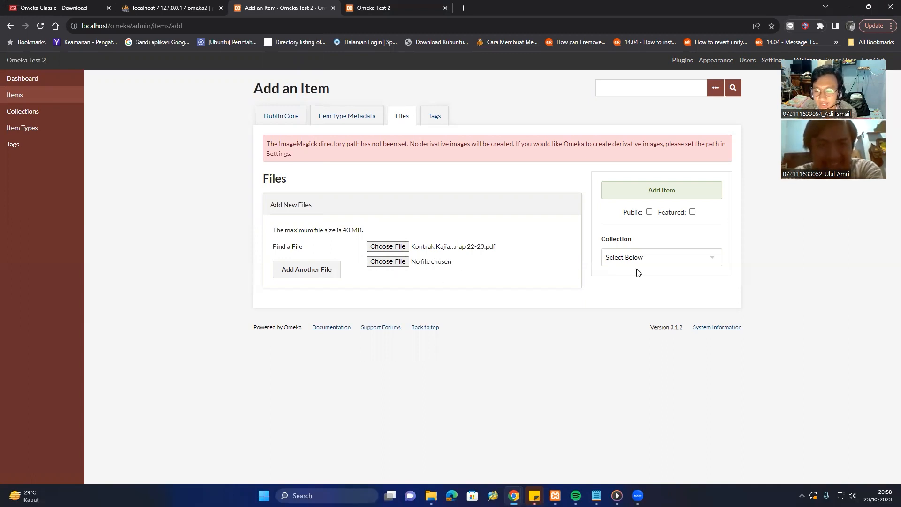
Assign the item to the Catatan Perkuliahan collection and mark it public.
left_click(706, 263)
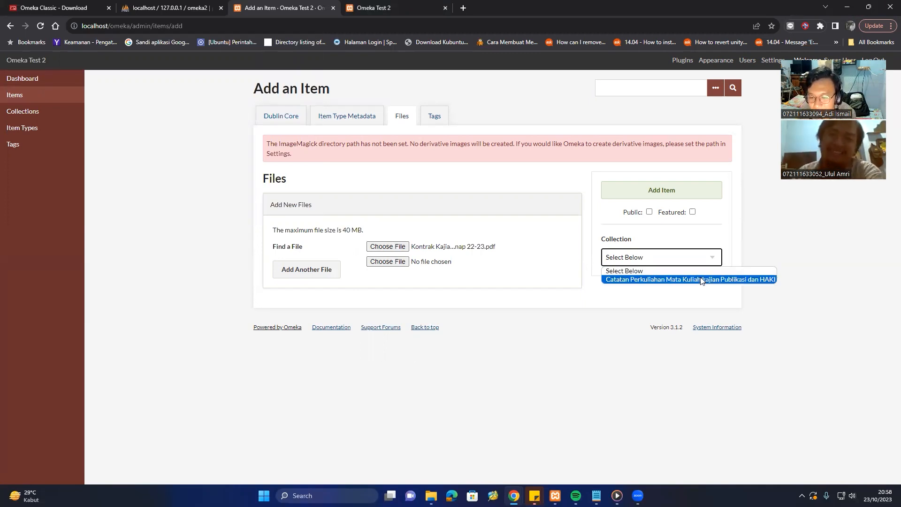
left_click(703, 280)
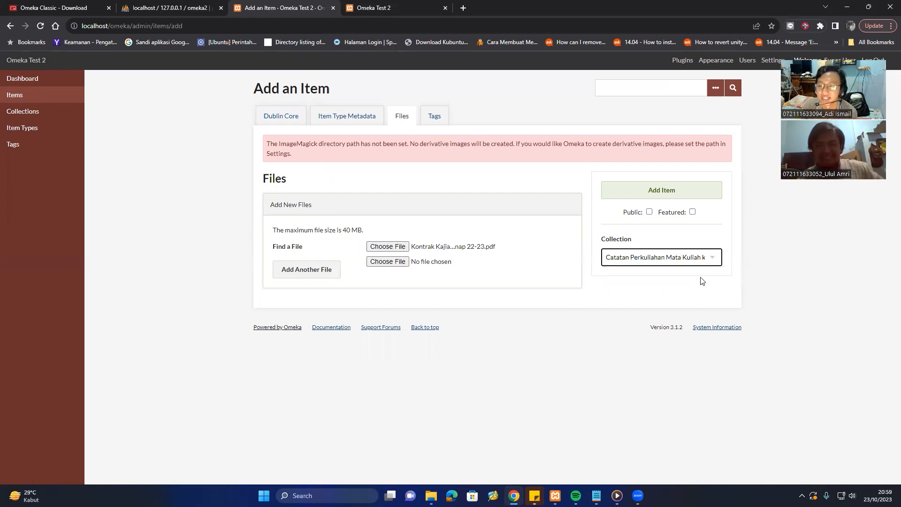
left_click(650, 213)
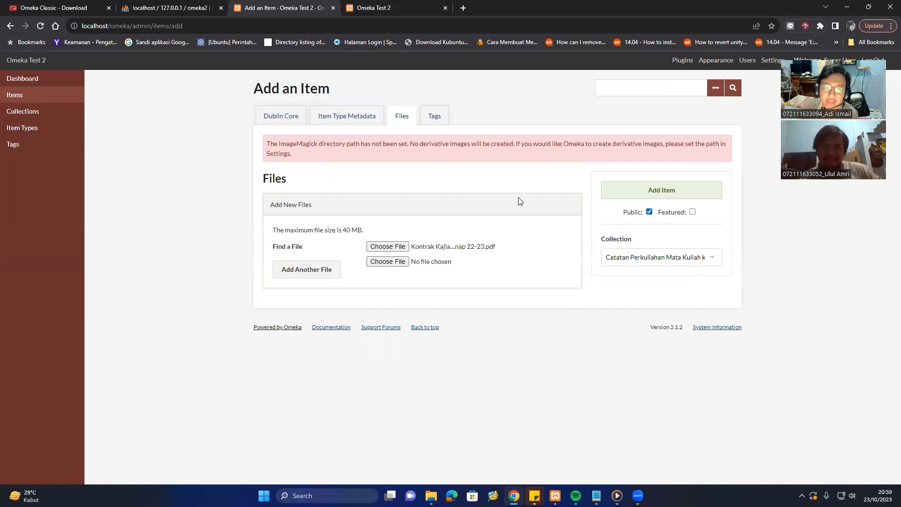
Tag the item with 'Kontrak kuliah' and 'Pengatar'.
left_click(441, 116)
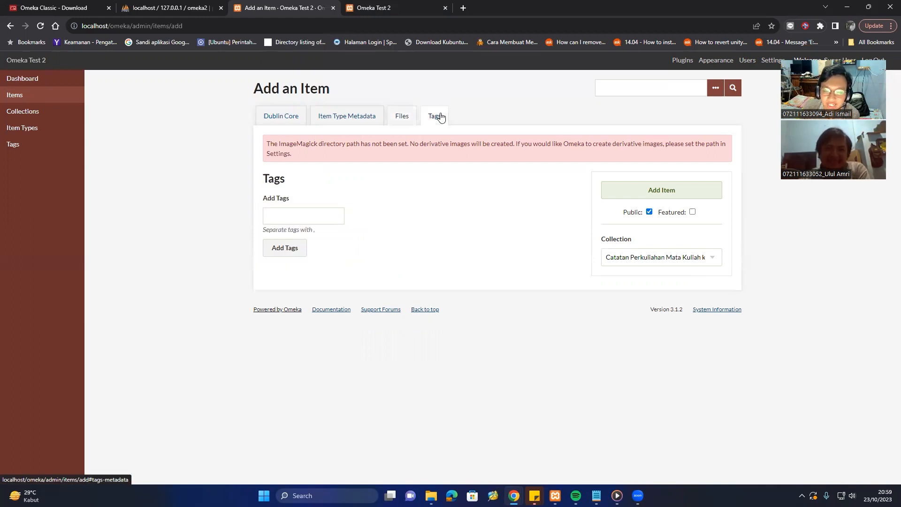
left_click(299, 220)
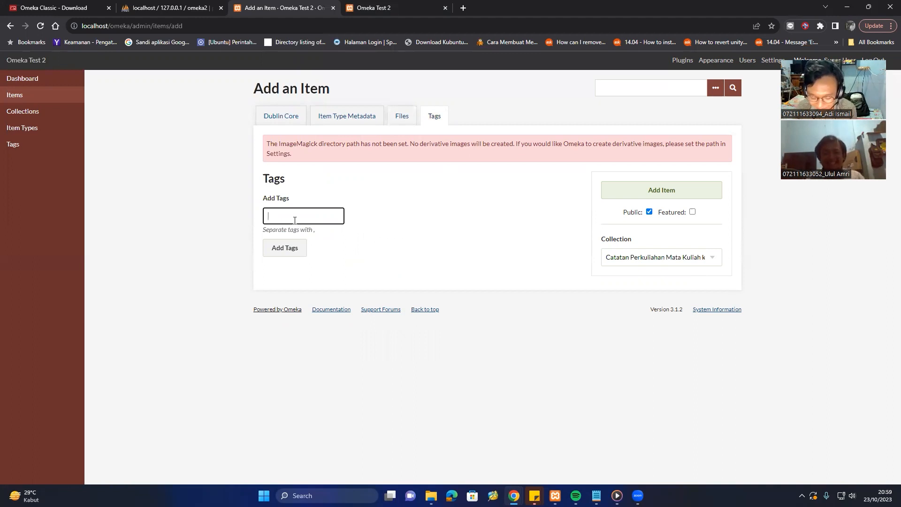
type("Konta")
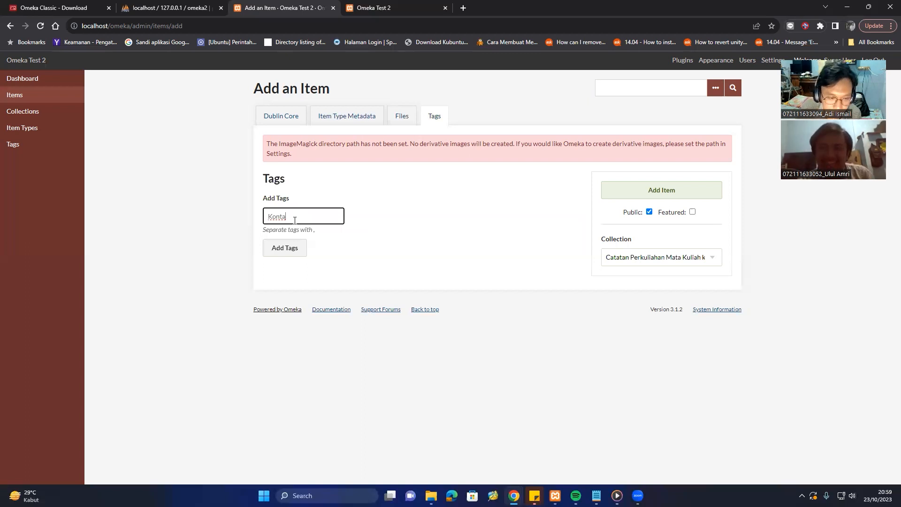
key("BackSpace")
type("rak")
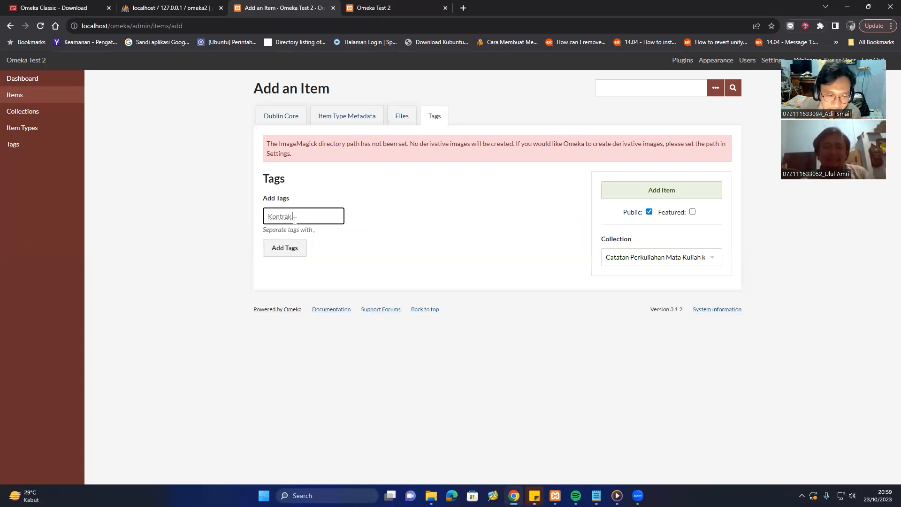
type(" kuliah")
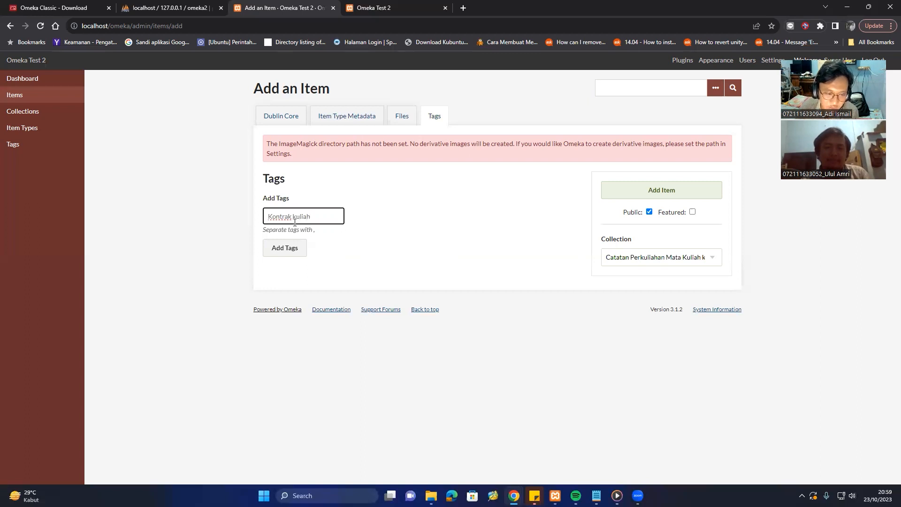
left_click(284, 248)
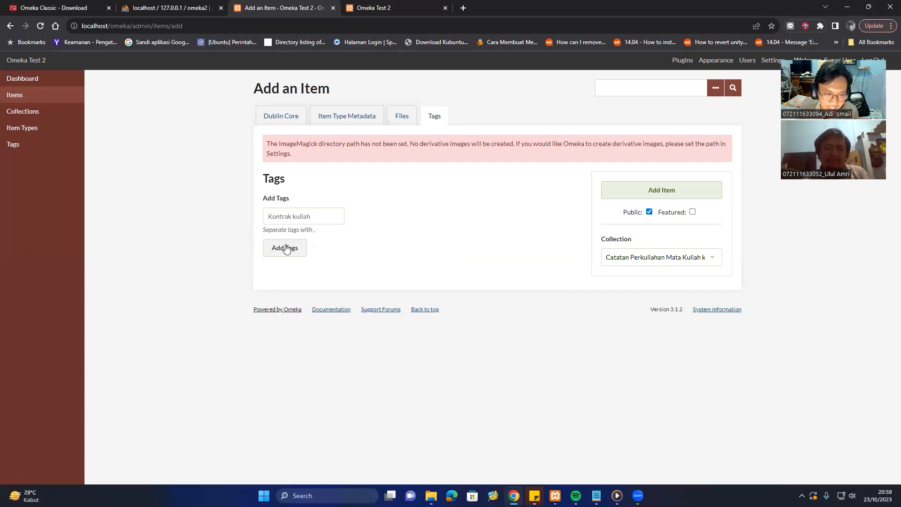
left_click(300, 216)
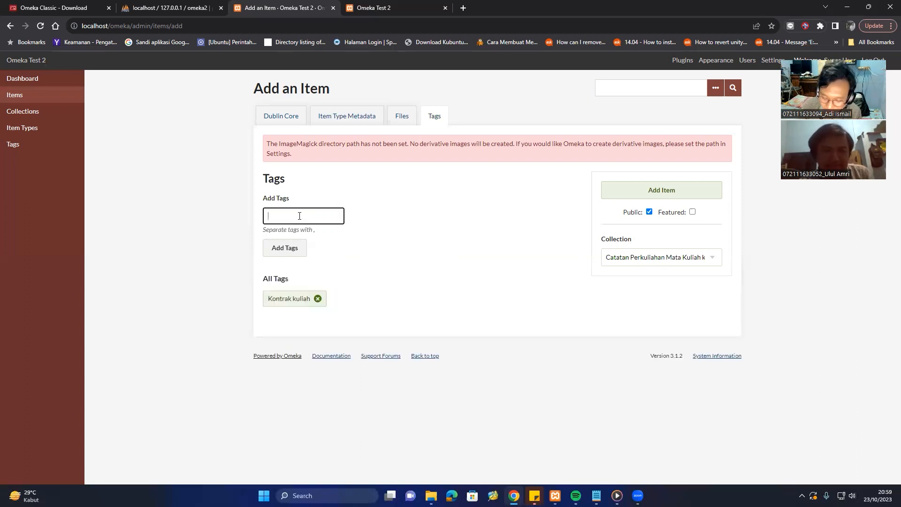
type("Penga")
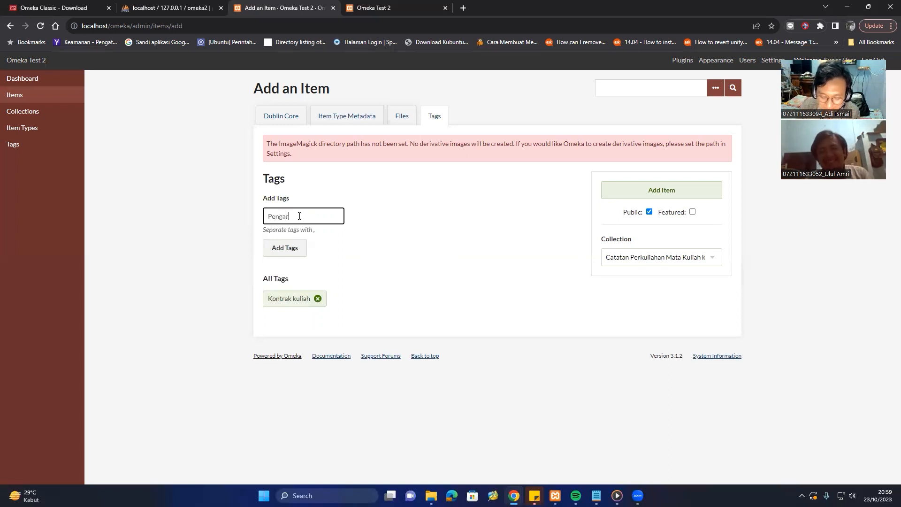
type("tar")
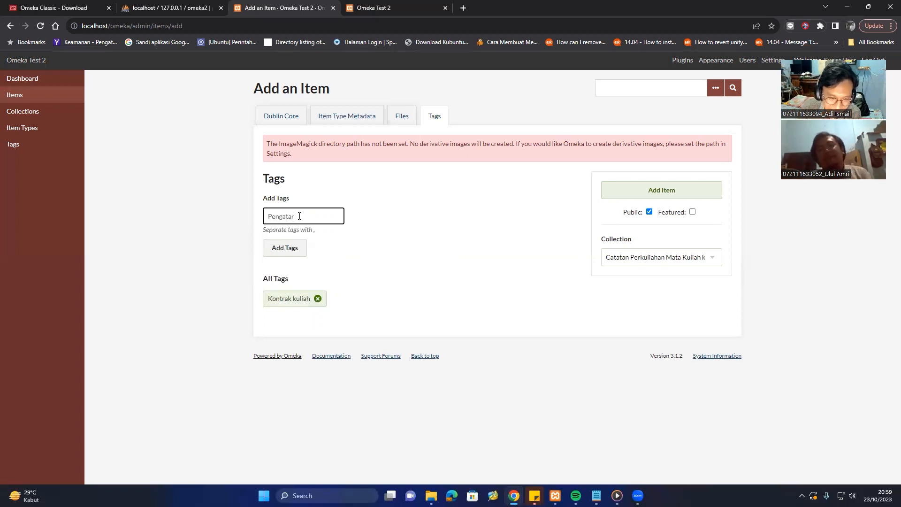
left_click(302, 248)
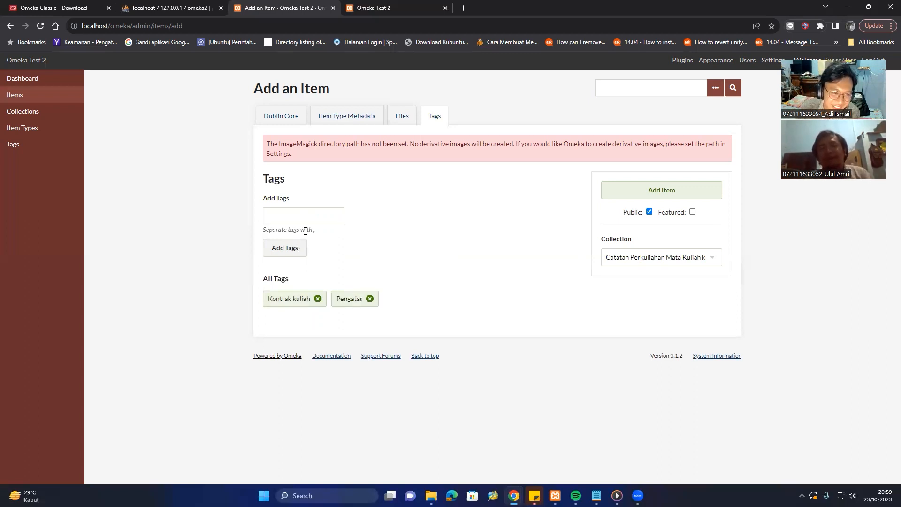
Add tags 'TM 1' and 'Kajian Publikasi dan HAKI', then save the item.
left_click(306, 220)
type("TM 1")
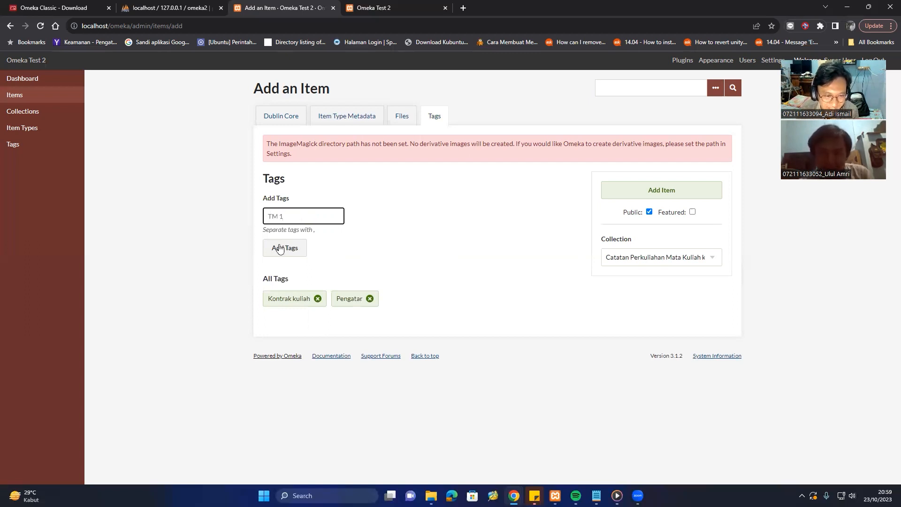
left_click(282, 249)
left_click(304, 218)
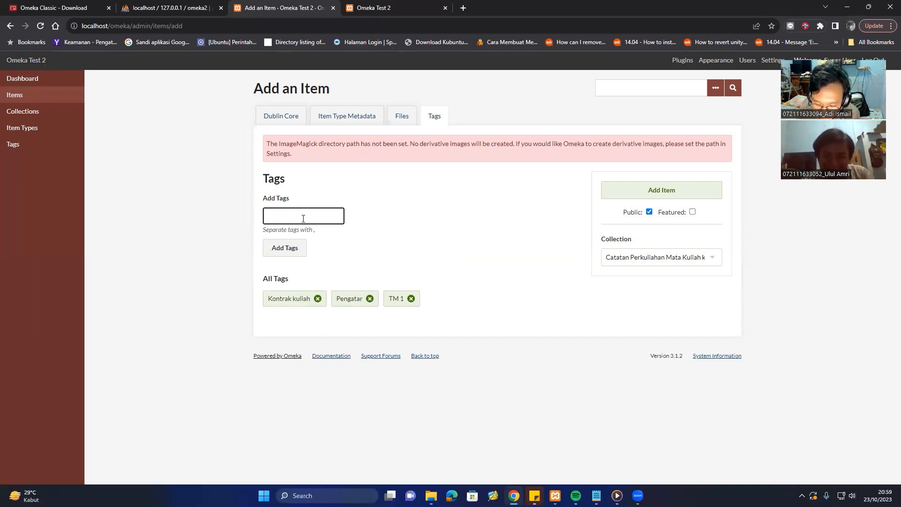
type("Kaji")
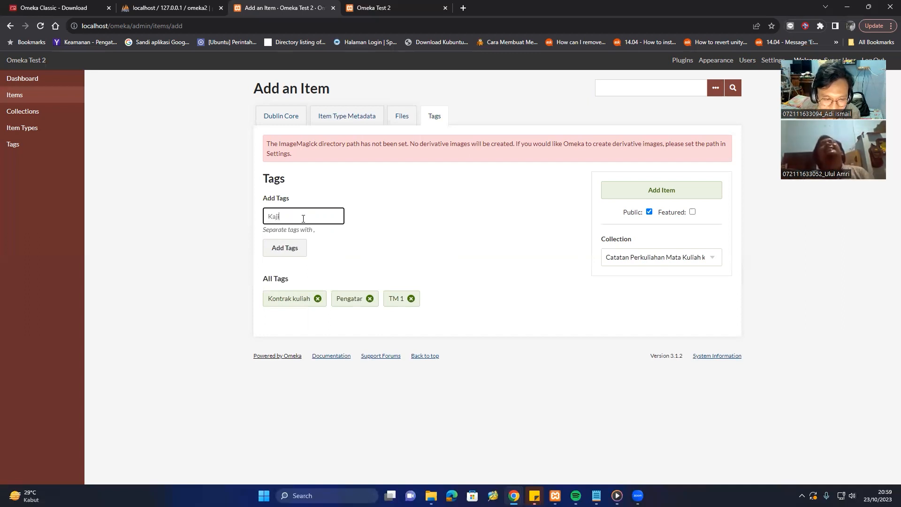
type("an Publi")
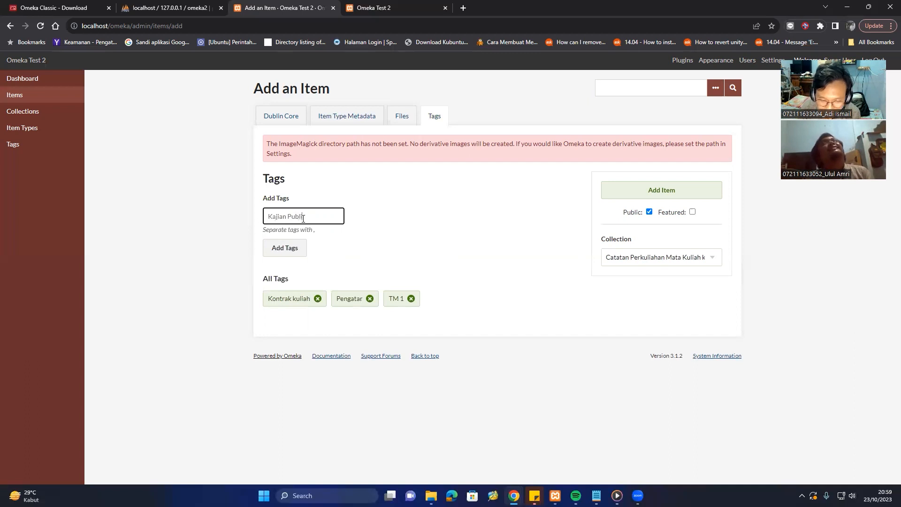
type("kasi dan ")
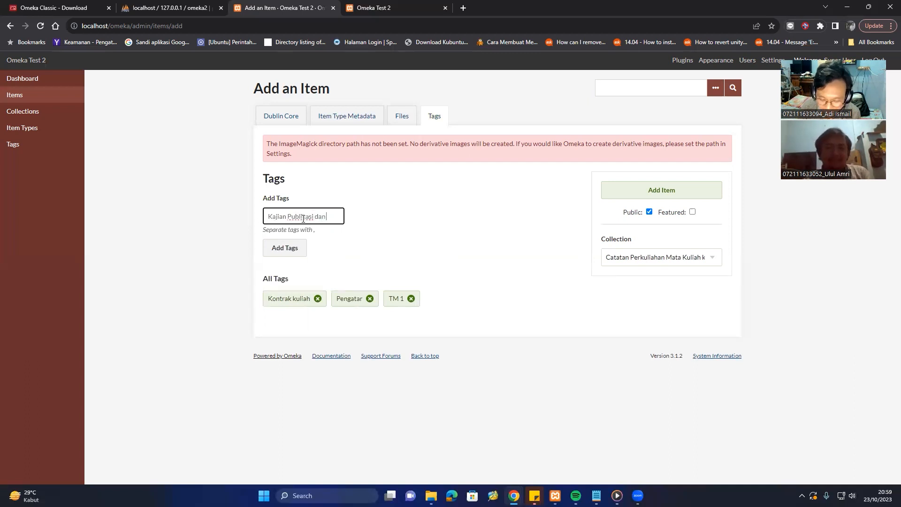
type("HAK")
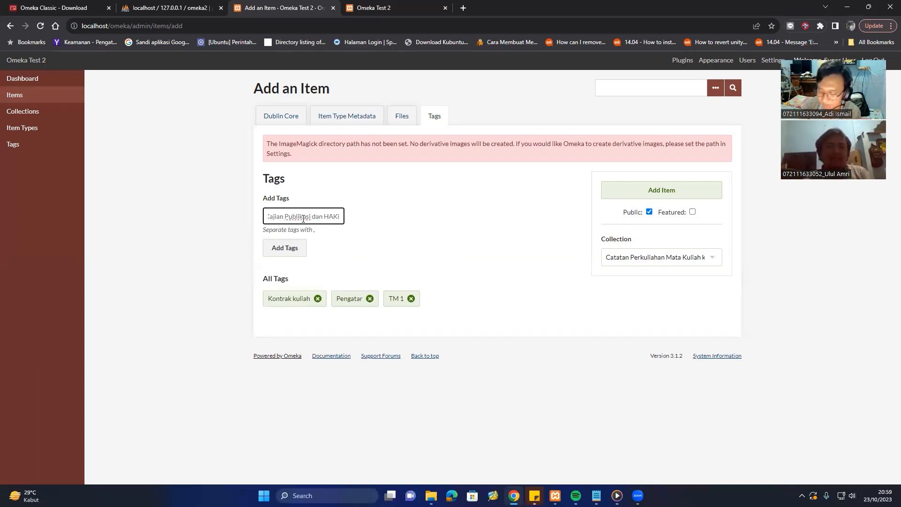
type("i")
key("BackSpace")
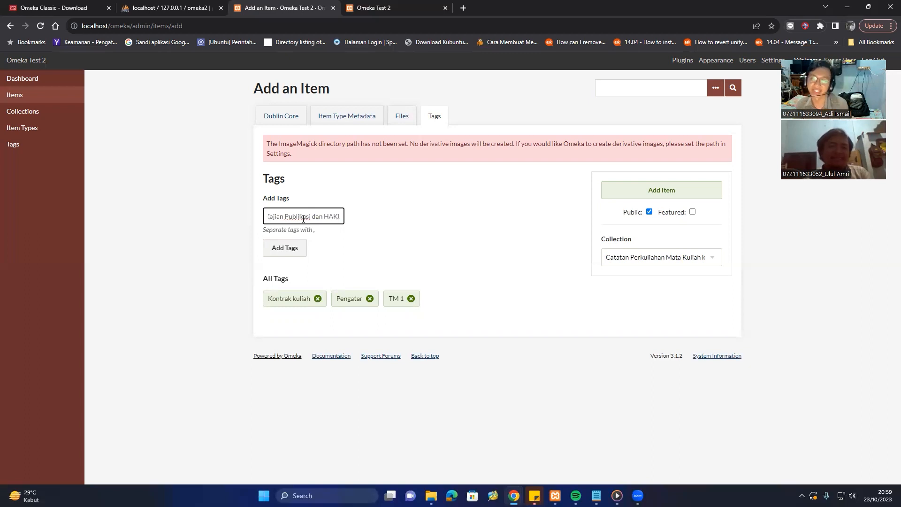
left_click(293, 249)
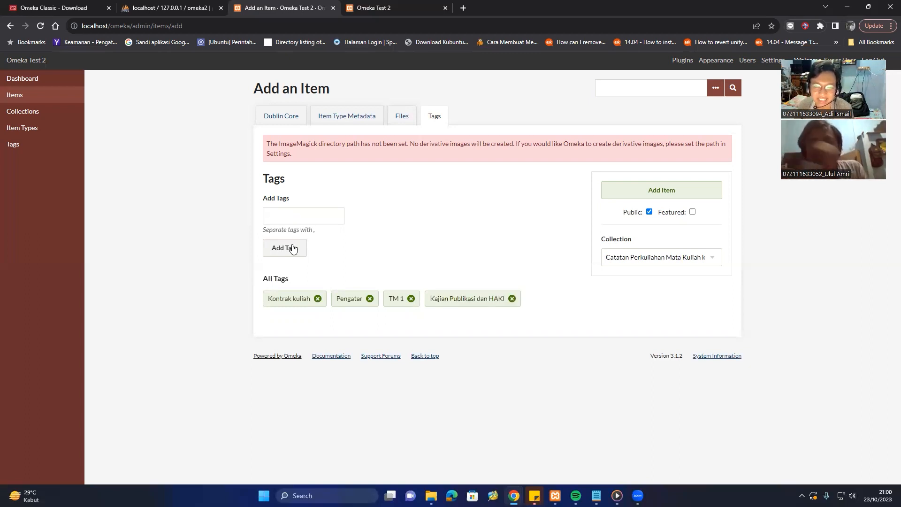
left_click(653, 198)
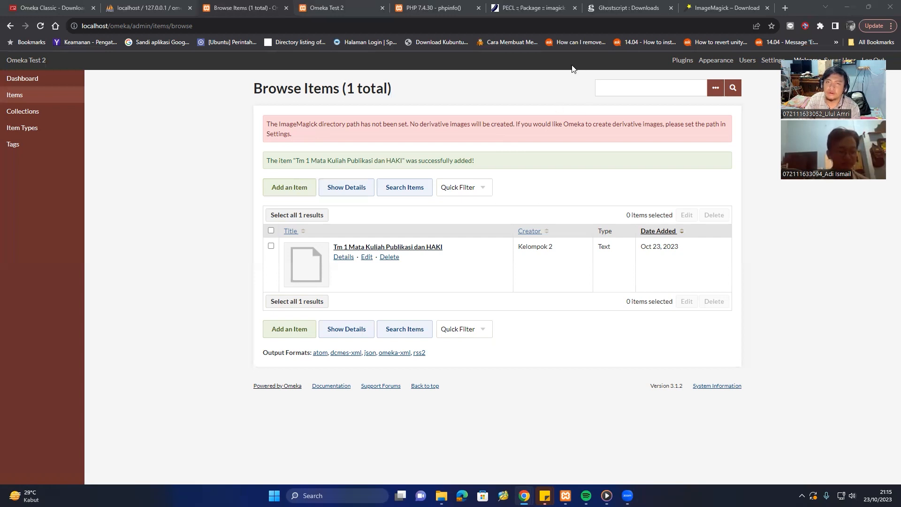
Show the PECL imagick 3.7.0 Windows page, then bring the XAMPP Control Panel over it.
left_click(550, 5)
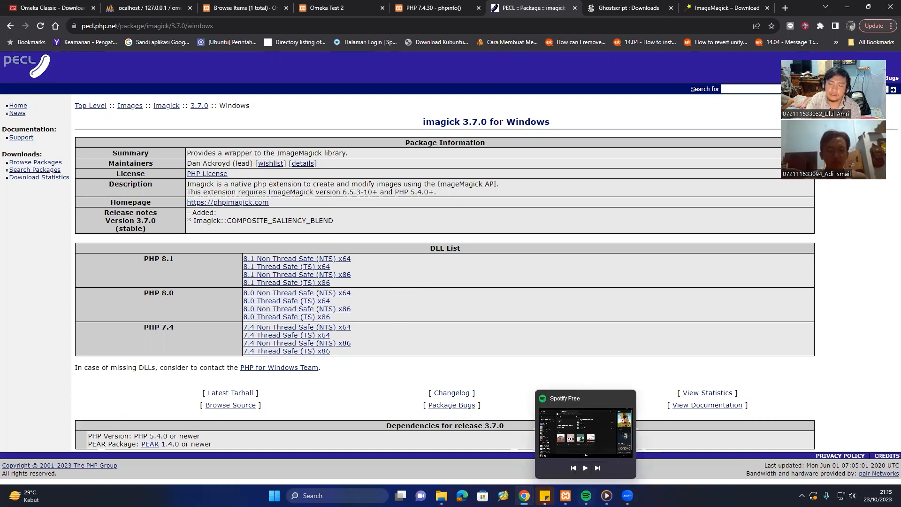
left_click(567, 437)
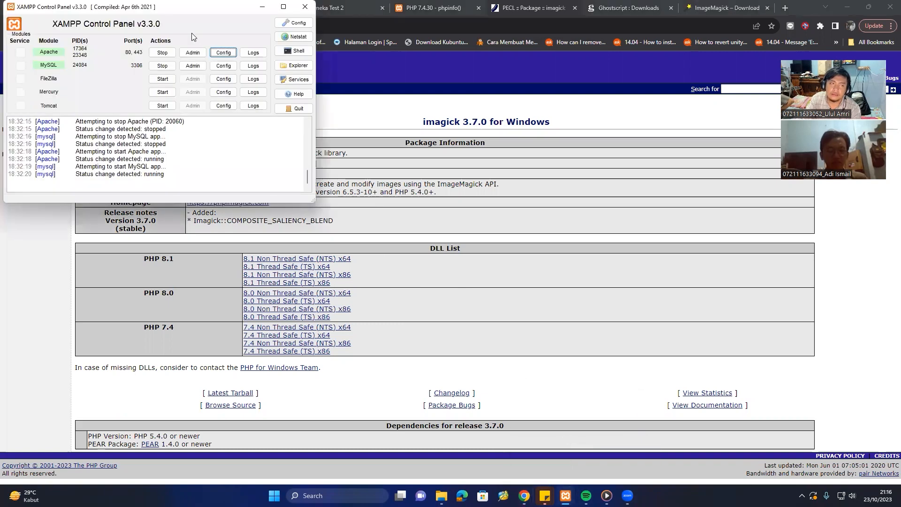
Run php -v in the XAMPP shell to confirm PHP 7.4.30 x64, then return to Chrome.
left_click_drag(183, 9, 191, 115)
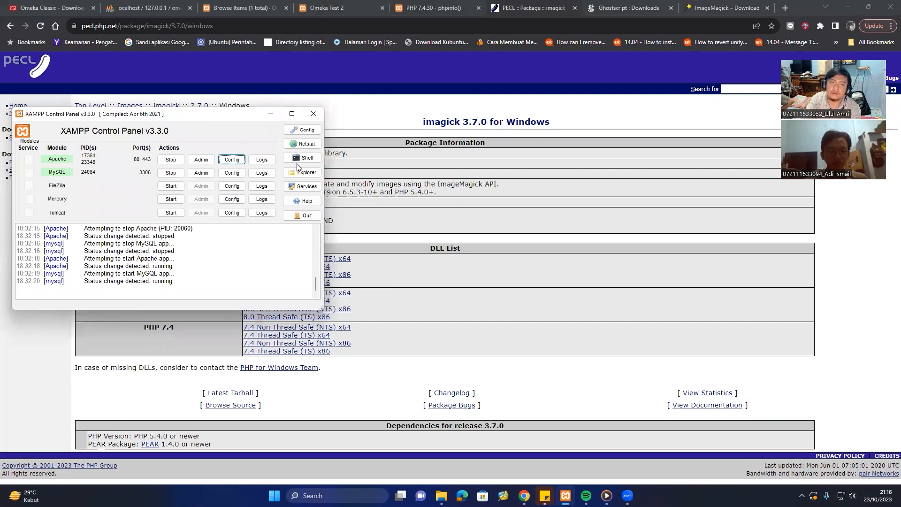
left_click(298, 158)
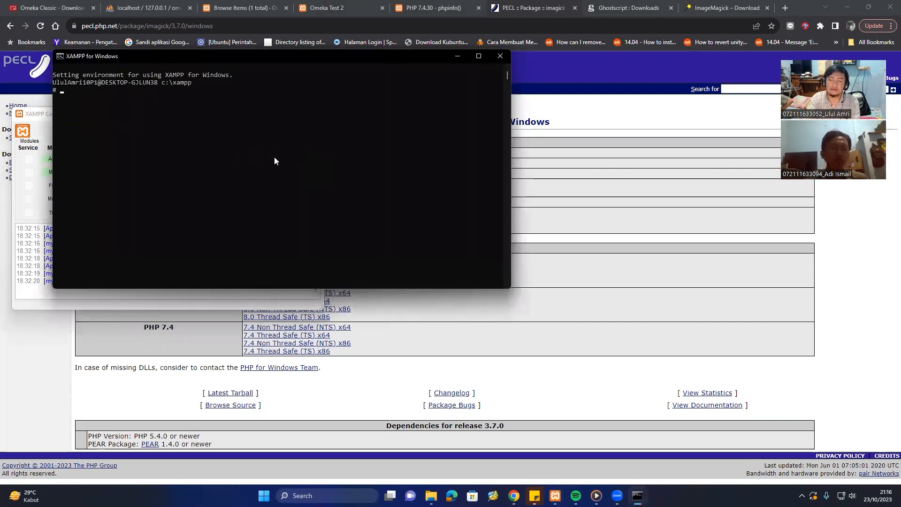
type("php -v")
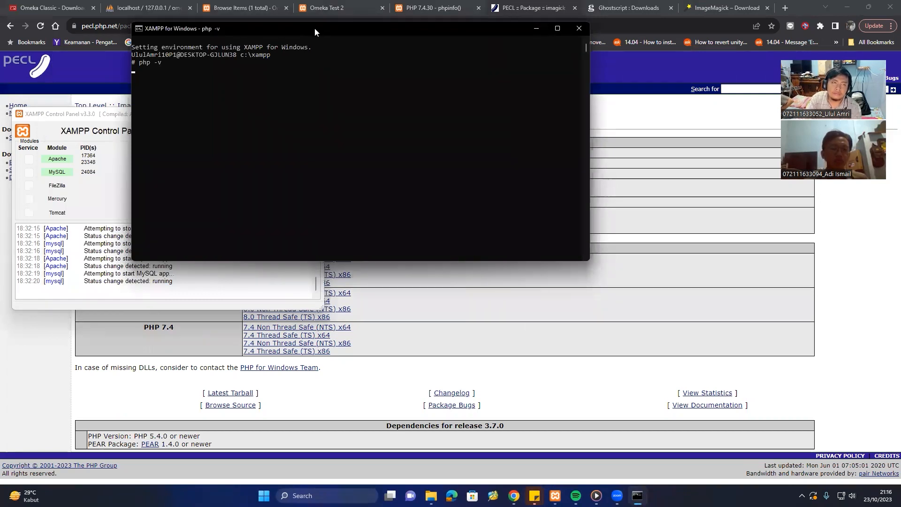
left_click_drag(315, 28, 329, 121)
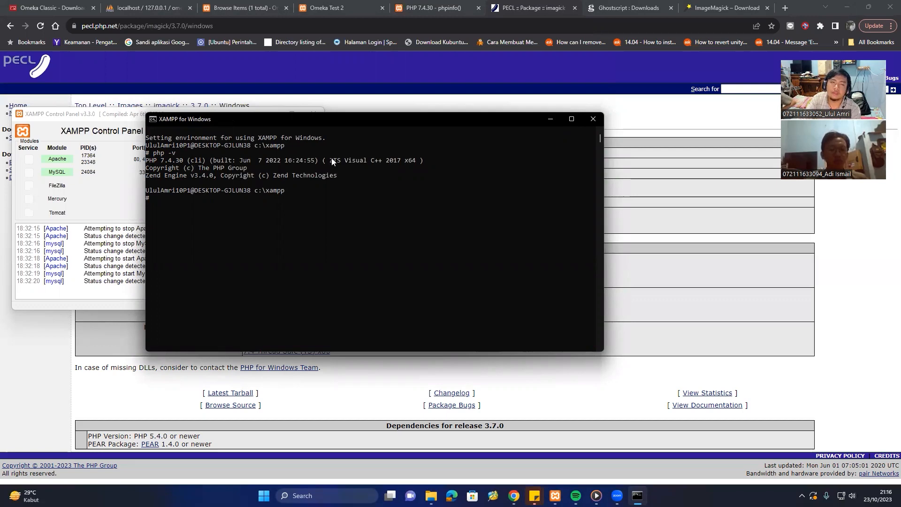
left_click(675, 116)
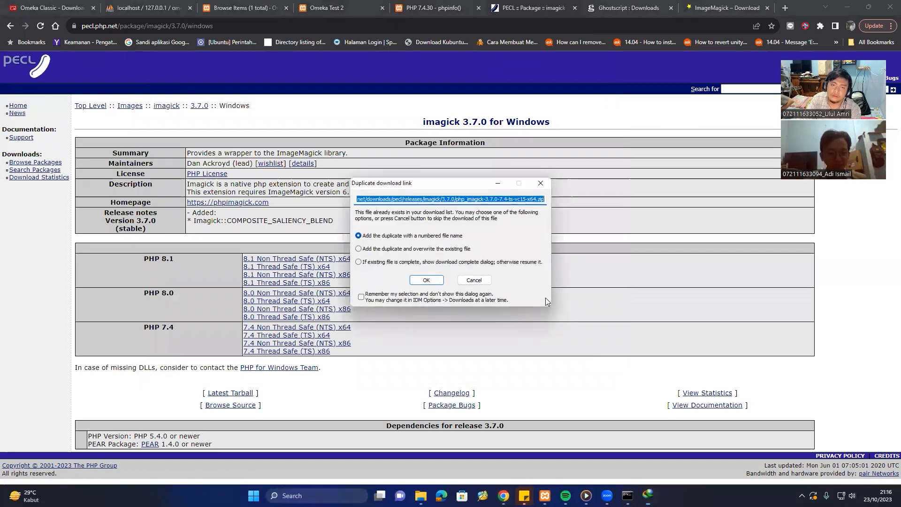
Download php_imagick-3.7.0-7.4-ts-vc15-x64.zip (PHP 7.4 Thread Safe x64), accepting a duplicate copy.
left_click(437, 281)
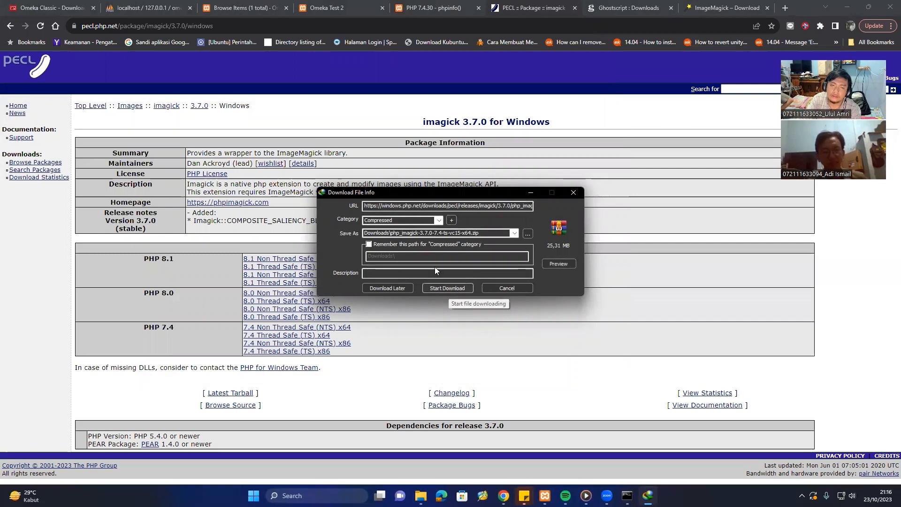
left_click(447, 289)
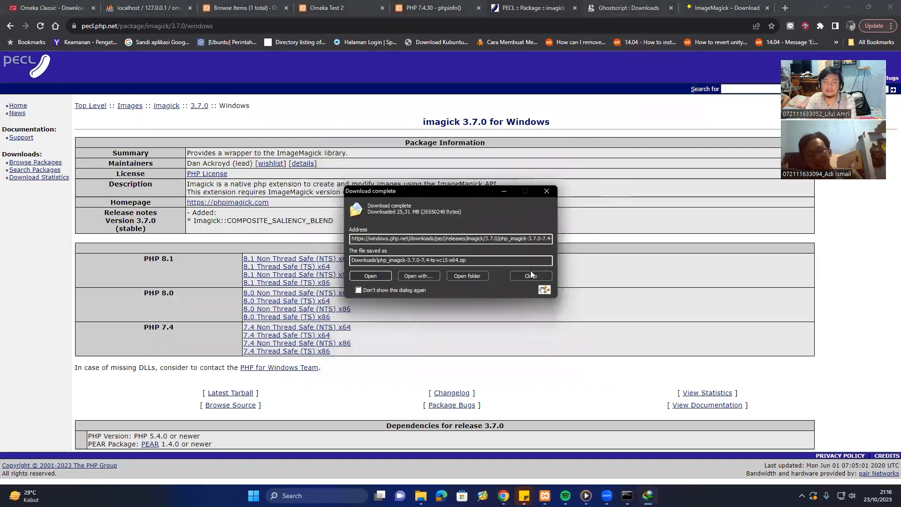
left_click(531, 275)
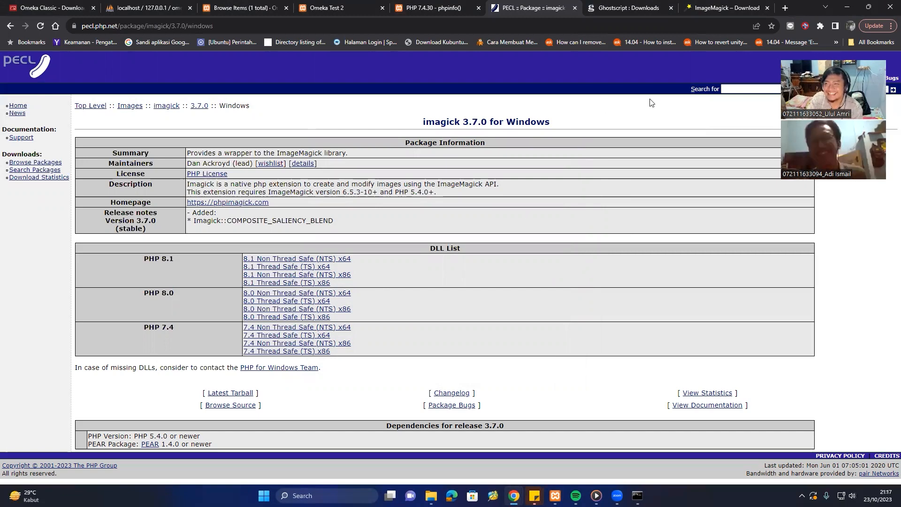
left_click(622, 4)
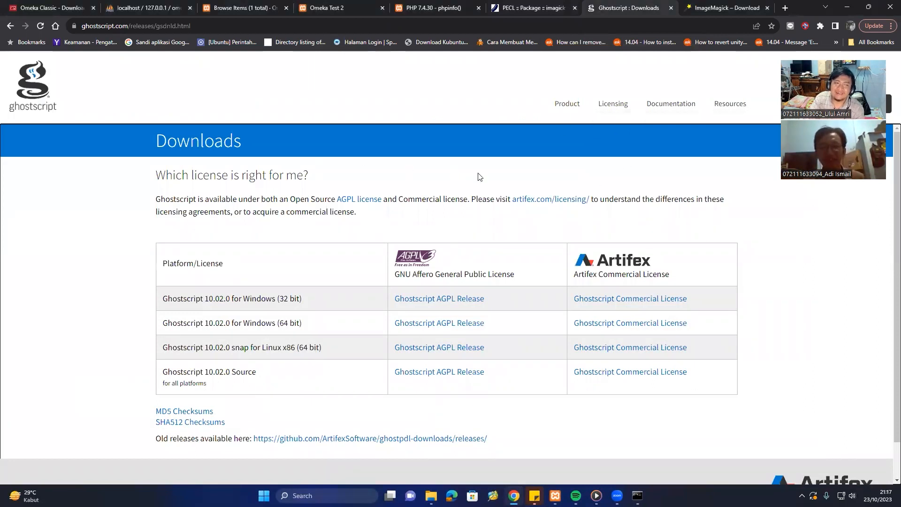
Start downloading the Ghostscript 10.02.0 64-bit AGPL installer gs10020w64.exe.
scroll(477, 177, "down", 1)
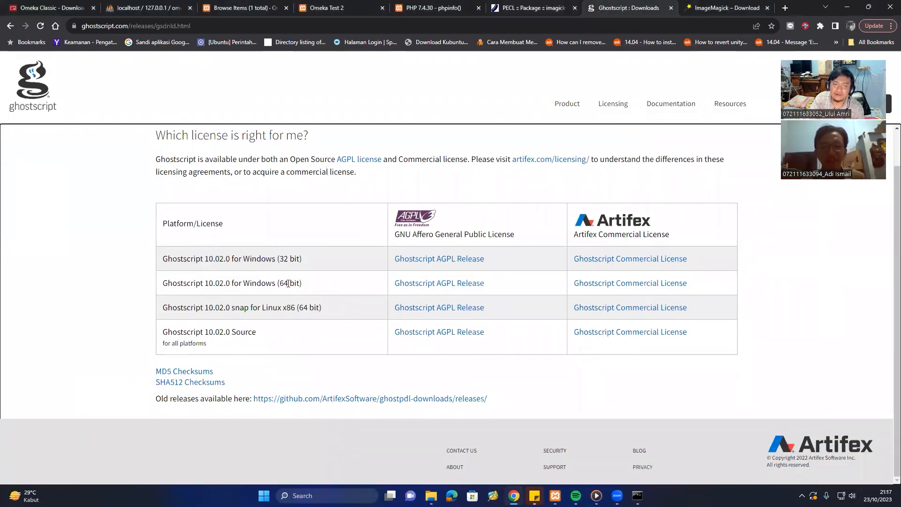
left_click(459, 290)
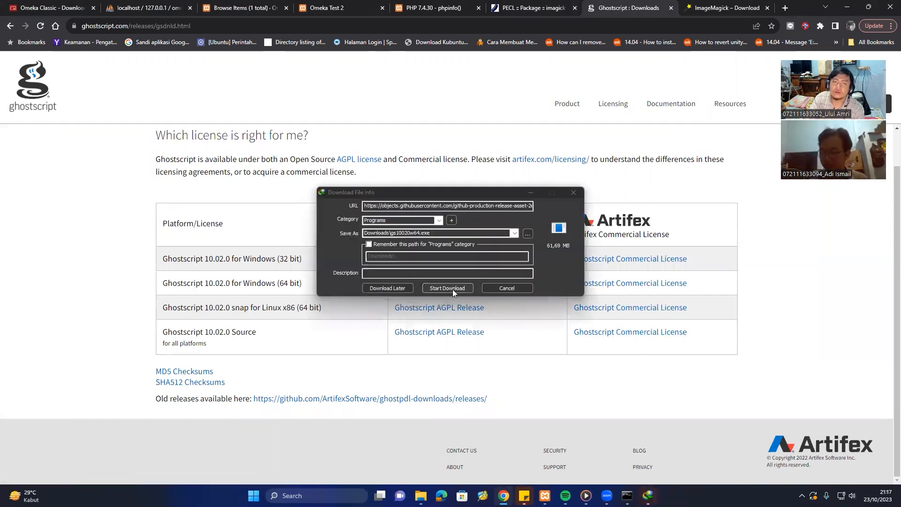
left_click(452, 287)
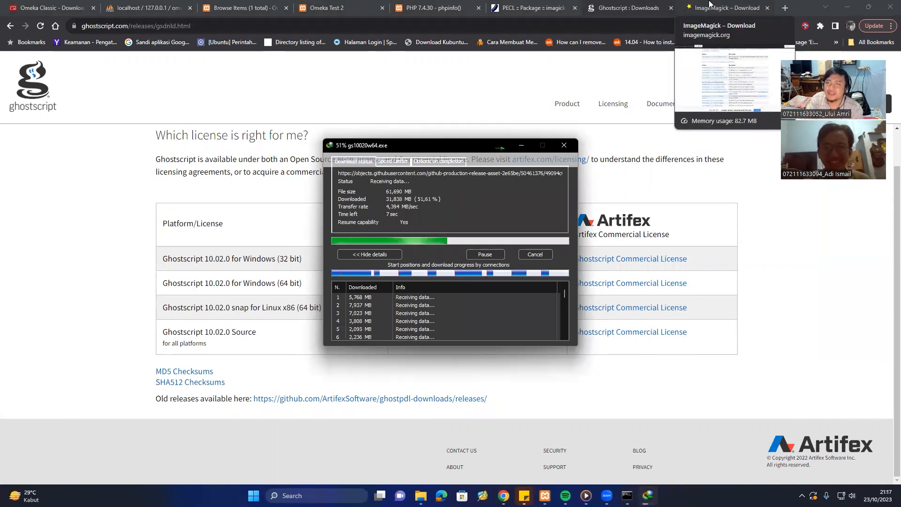
left_click(710, 3)
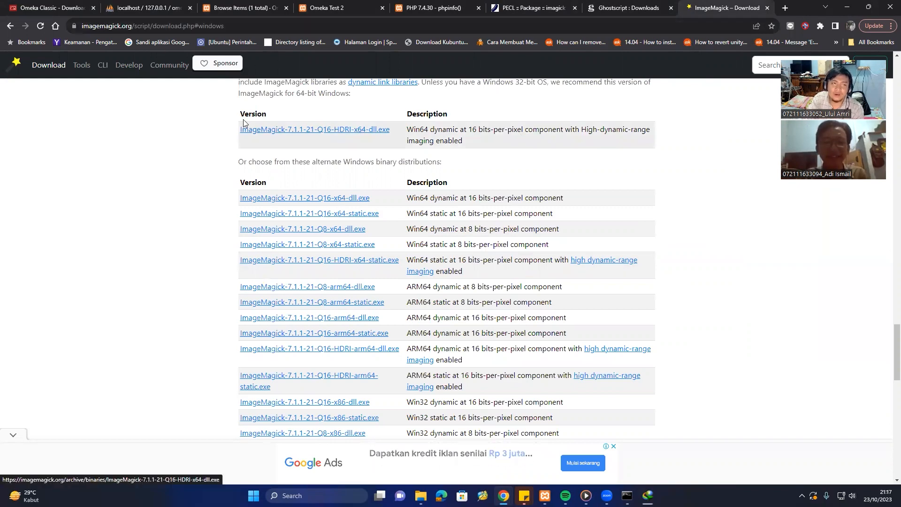
Download the 37.03 MB ImageMagick-7.1.1-21-Q16-HDRI-x64-dll.exe installer, dismissing the ad and notices.
scroll(772, 271, "down", 2)
scroll(772, 271, "up", 1)
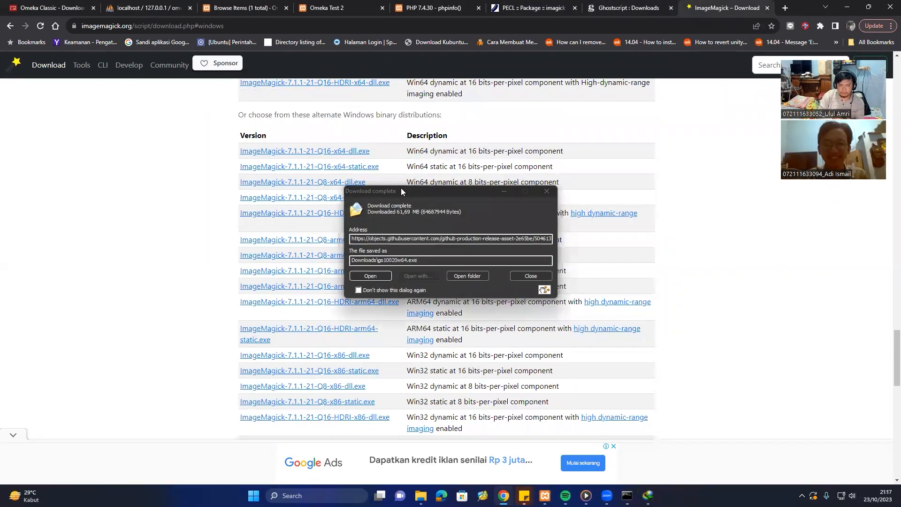
left_click(527, 277)
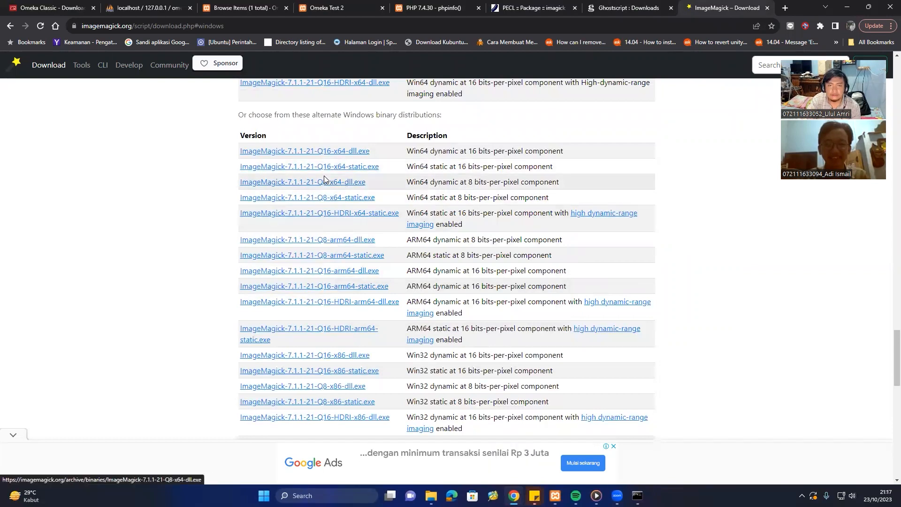
scroll(323, 177, "up", 2)
scroll(321, 246, "up", 2)
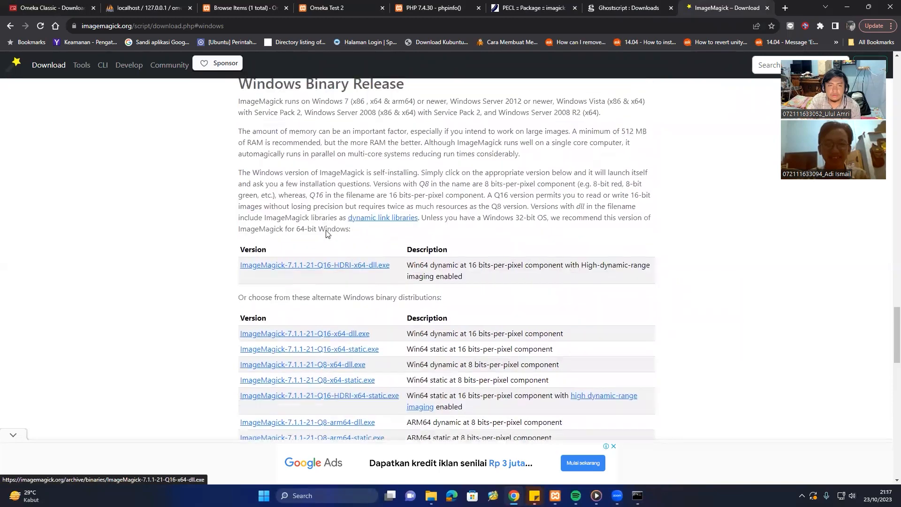
left_click(350, 275)
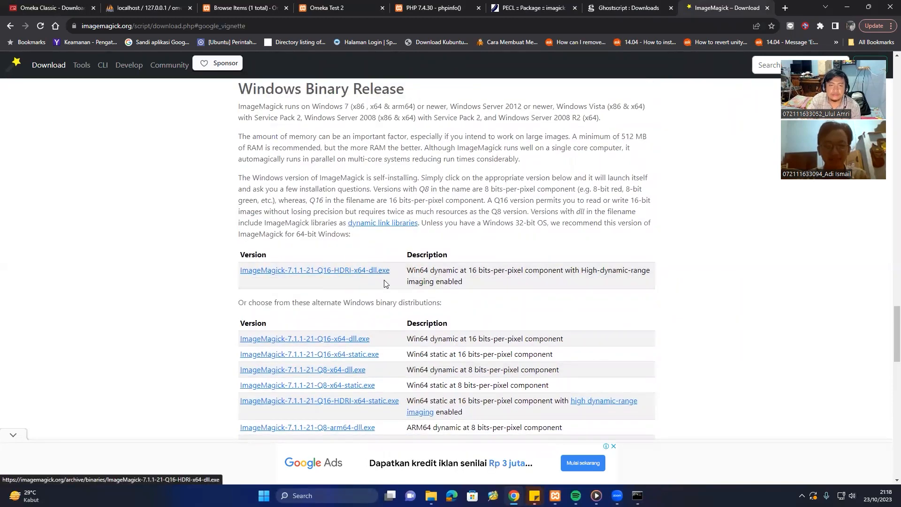
left_click(519, 167)
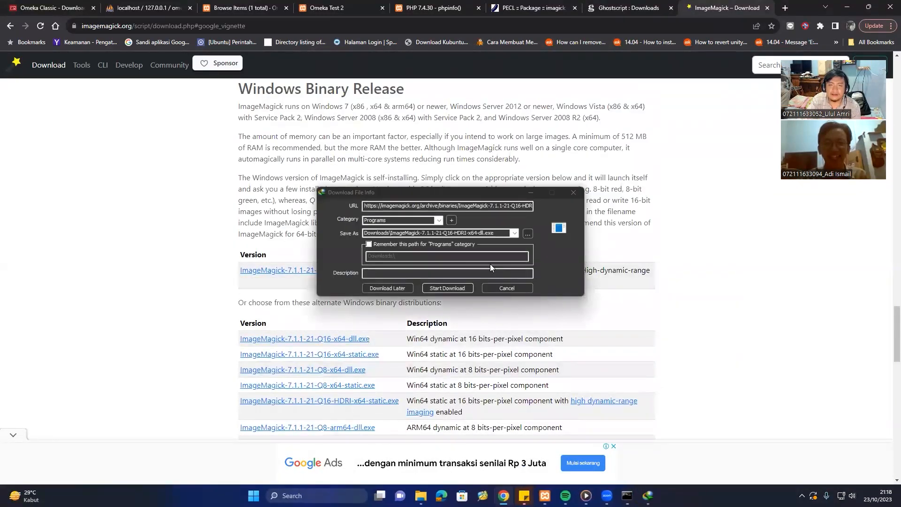
left_click(446, 288)
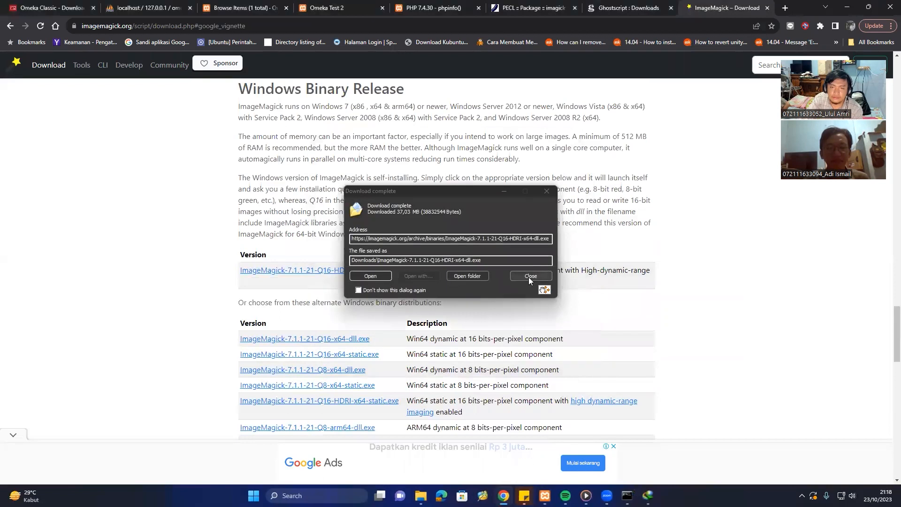
left_click(528, 277)
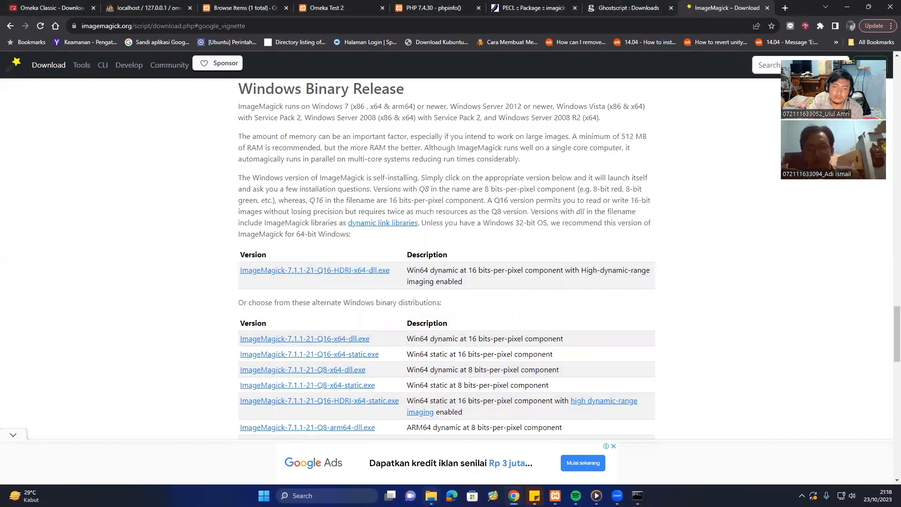
mouse_move(431, 495)
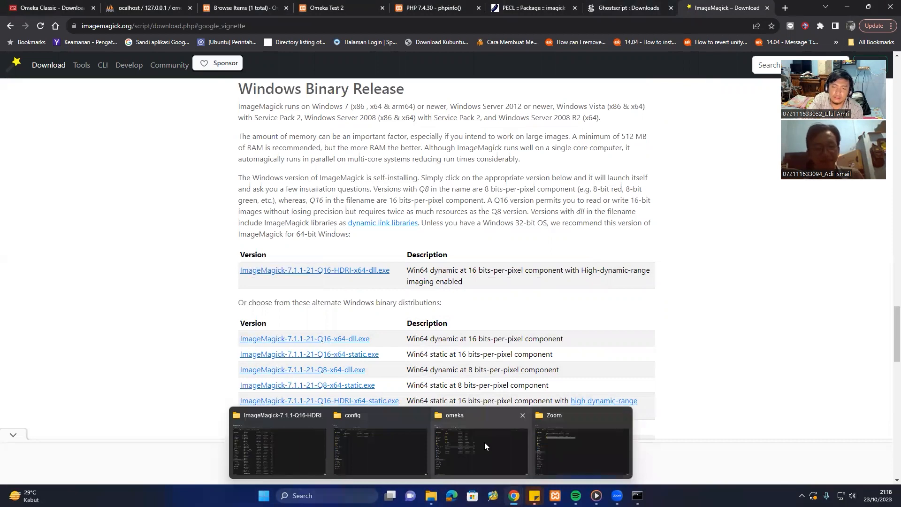
Open the Downloads folder and select gs10020w64.exe and the ImageMagick-7.1.1-21 installer.
left_click(473, 447)
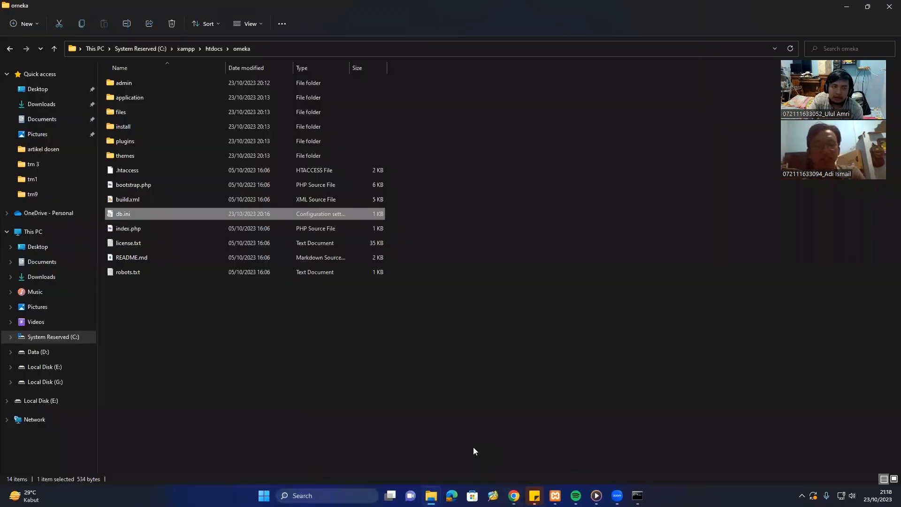
left_click(51, 278)
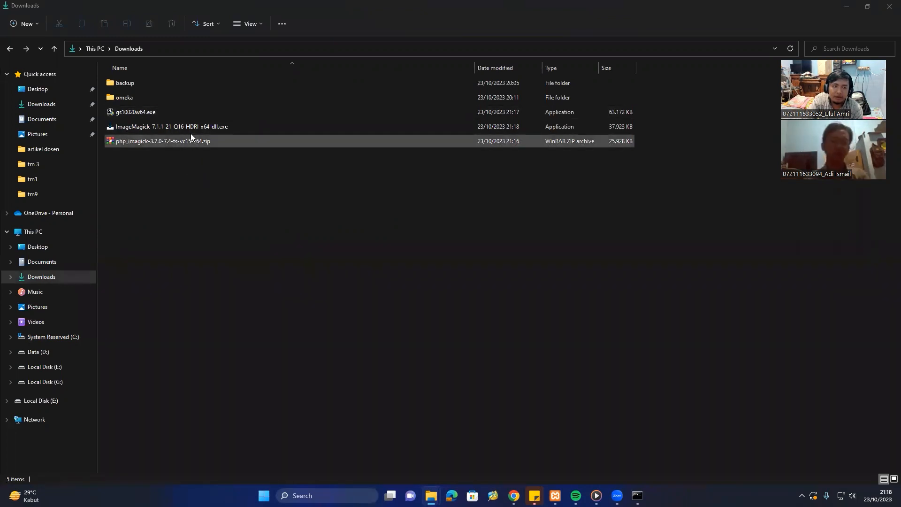
left_click(184, 113)
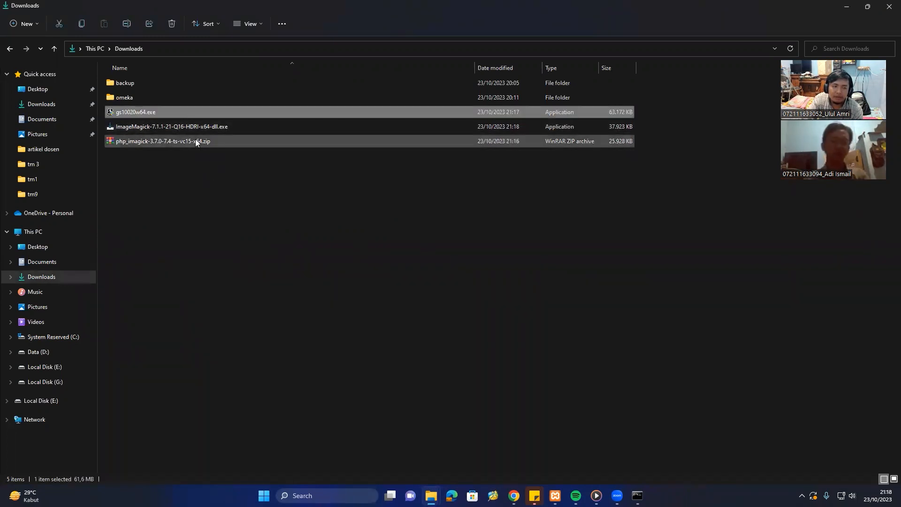
left_click(206, 188)
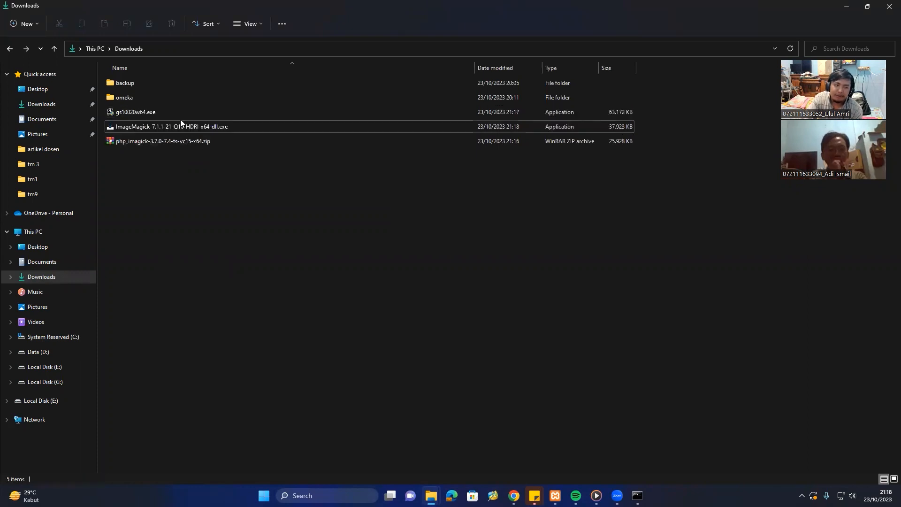
left_click(179, 115)
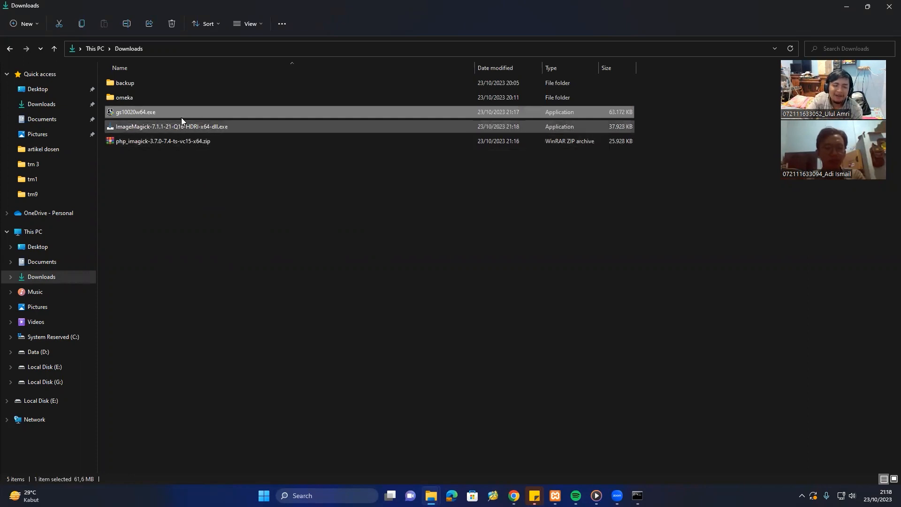
left_click(181, 129)
left_click(251, 208)
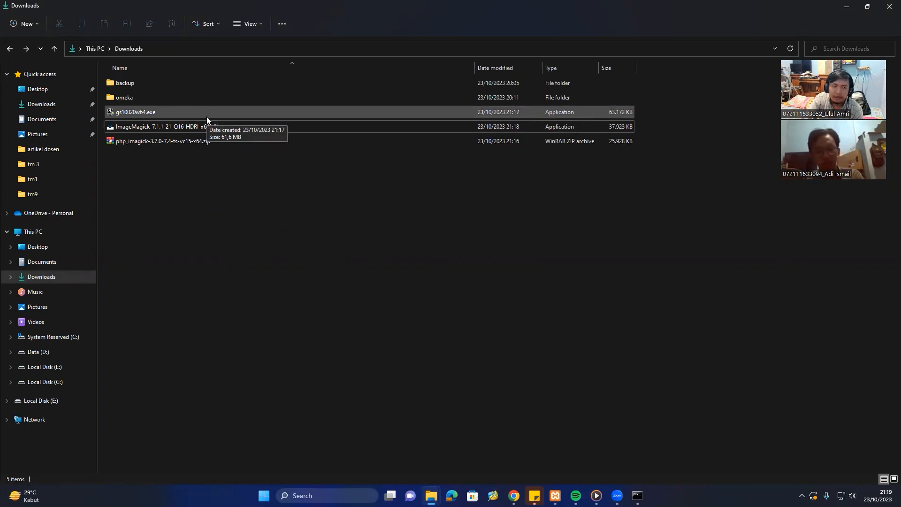
left_click(144, 110)
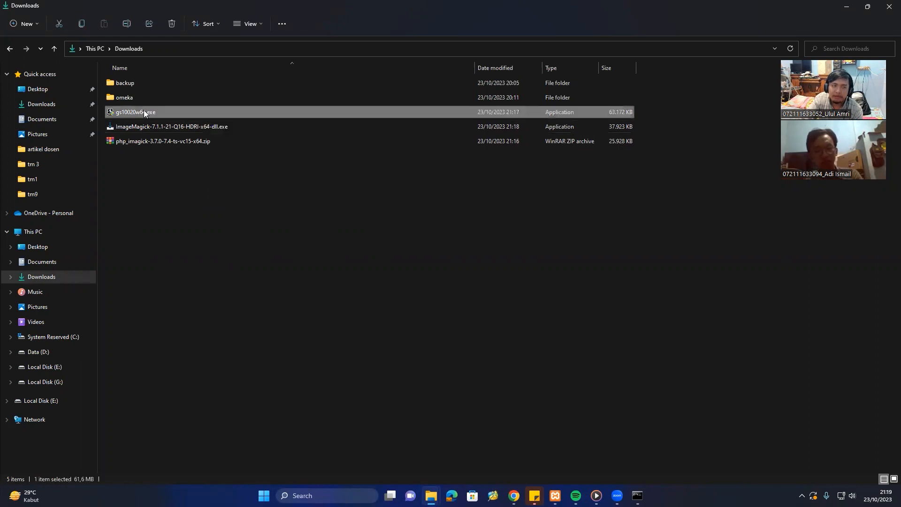
left_click(217, 125)
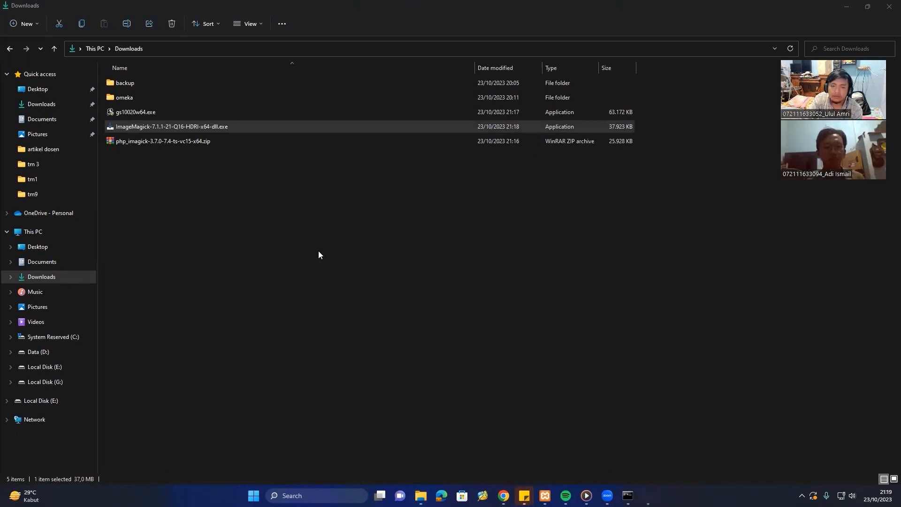
Accept the ImageMagick license, pass the information page, then cancel and confirm exiting Setup.
left_click(401, 293)
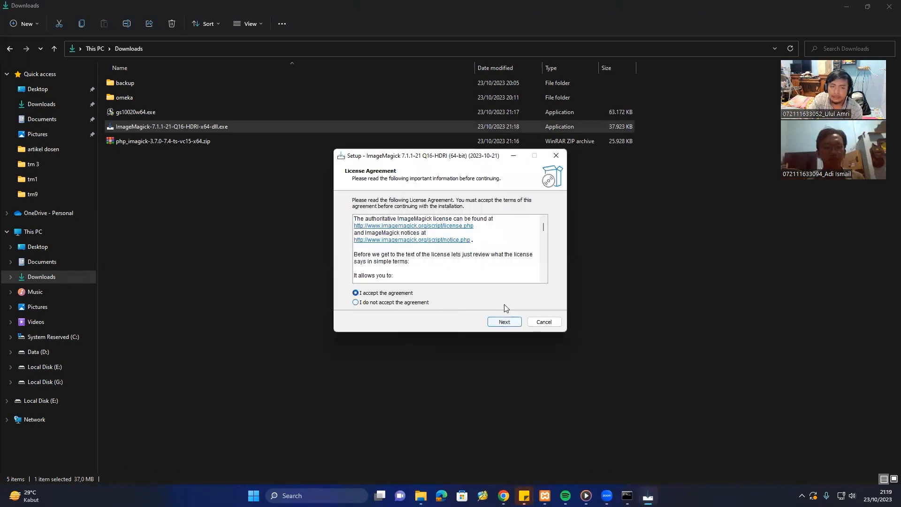
left_click(515, 323)
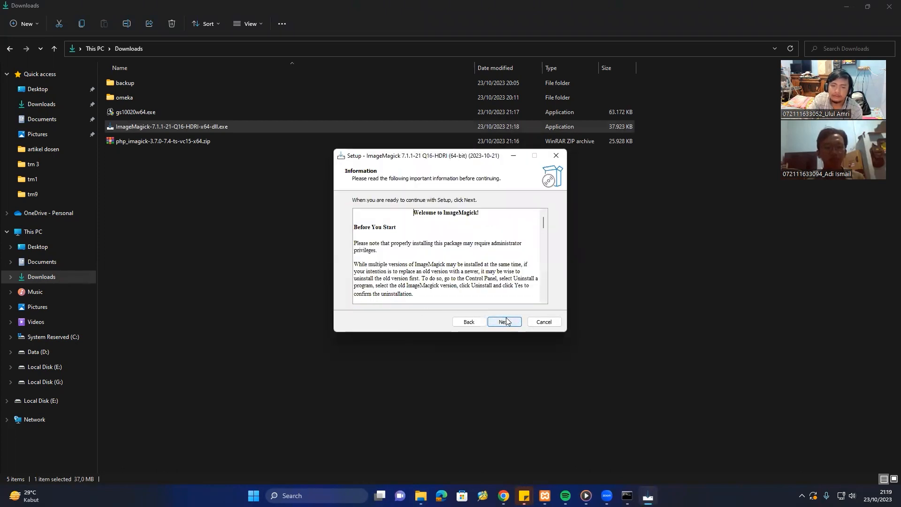
left_click(506, 321)
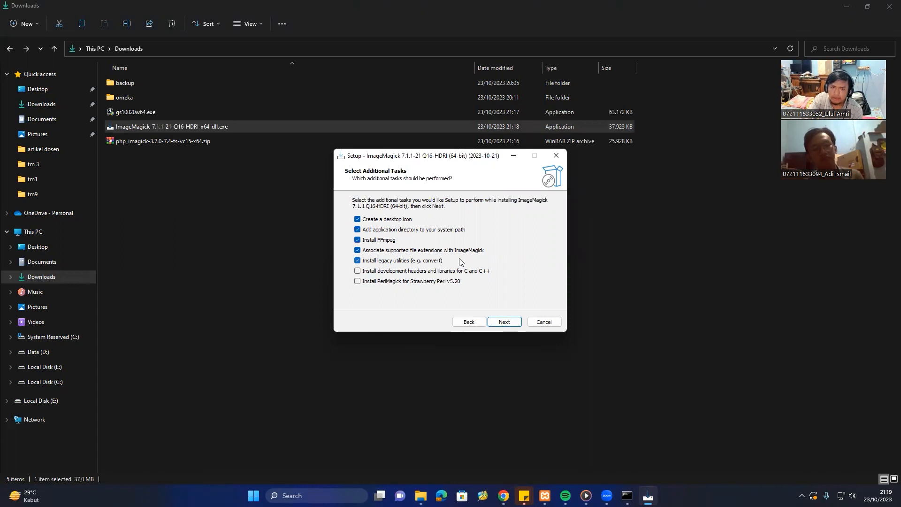
left_click(543, 321)
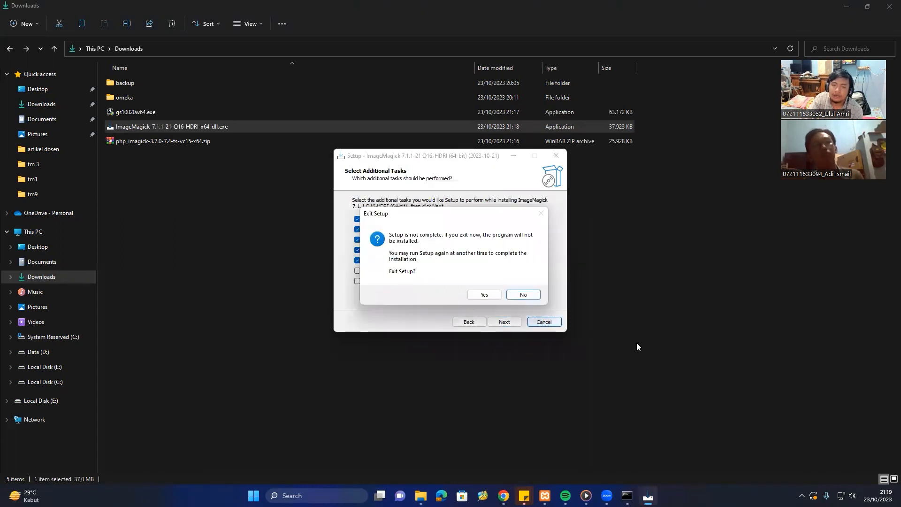
left_click(484, 294)
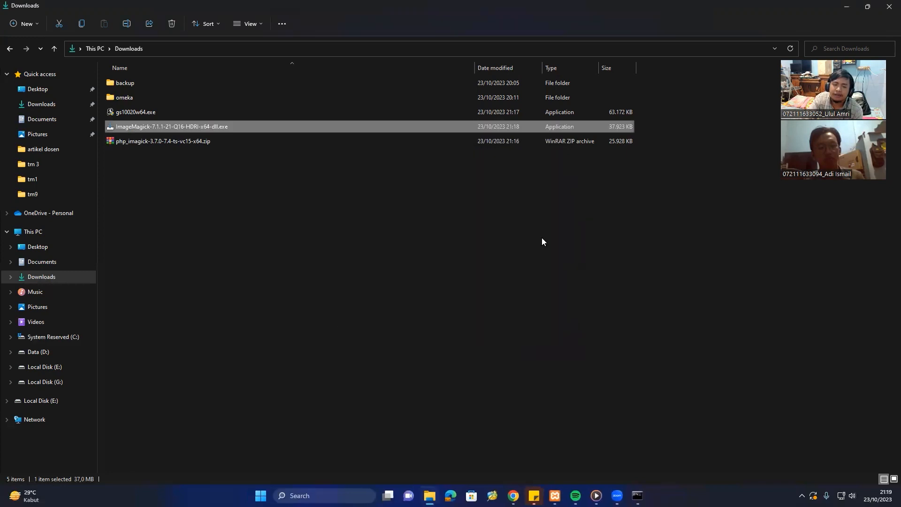
Install Ghostscript from gs10020w64.exe, keeping the existing 10.02.0 and accepting the license.
double_click(210, 113)
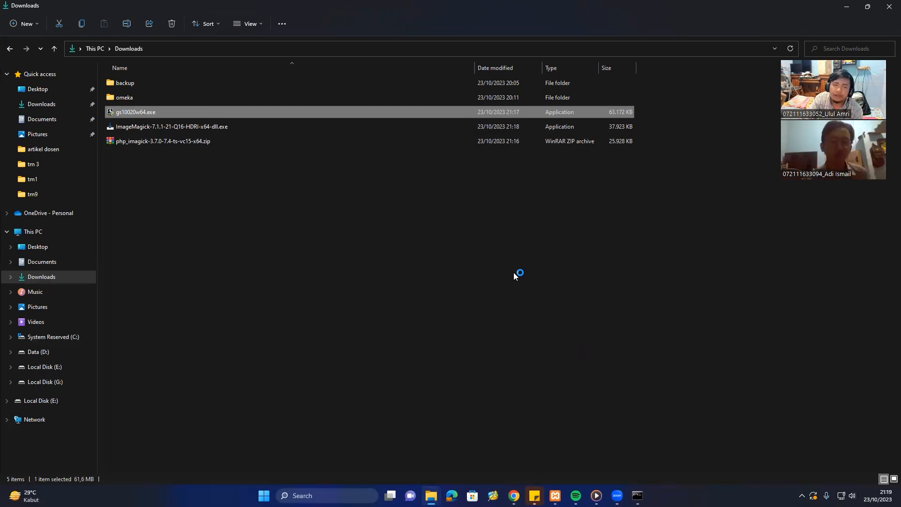
left_click(503, 321)
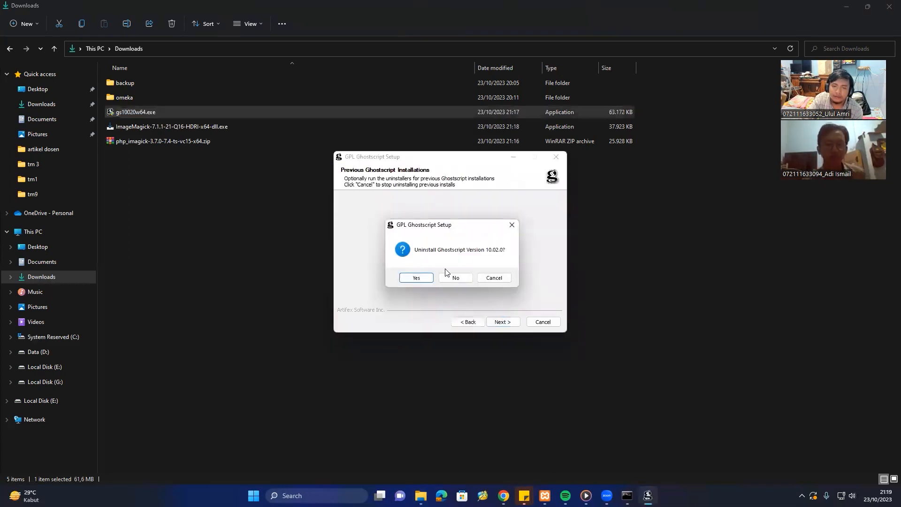
left_click(494, 278)
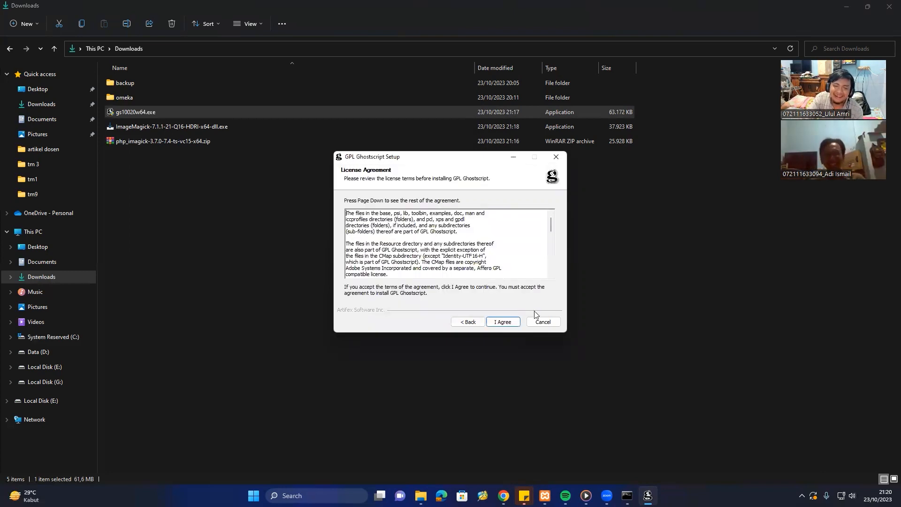
left_click(542, 322)
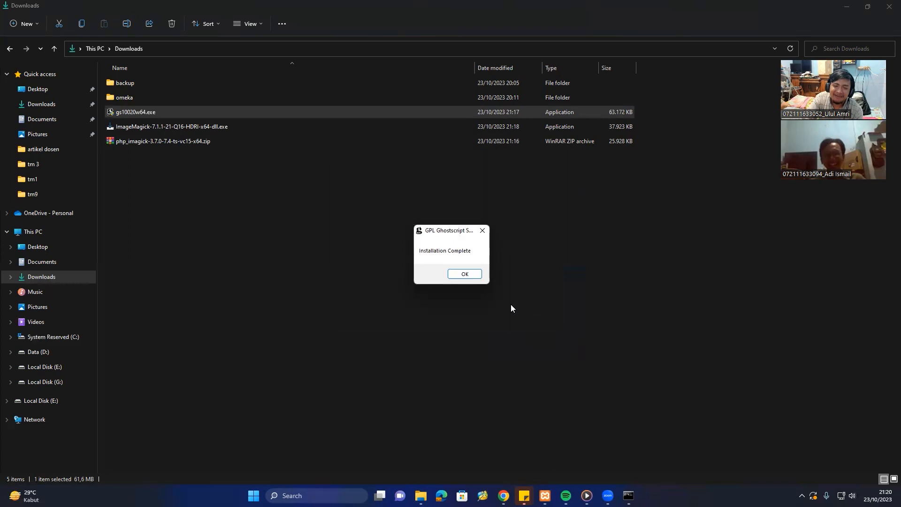
left_click(474, 275)
left_click(261, 201)
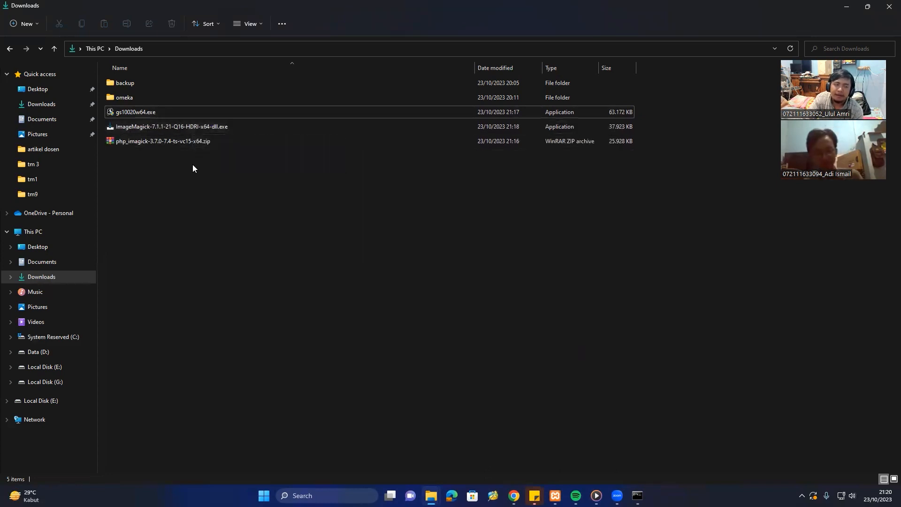
Rerun ImageMagick Setup, accept the license, keep default additional tasks and start installing.
left_click(179, 129)
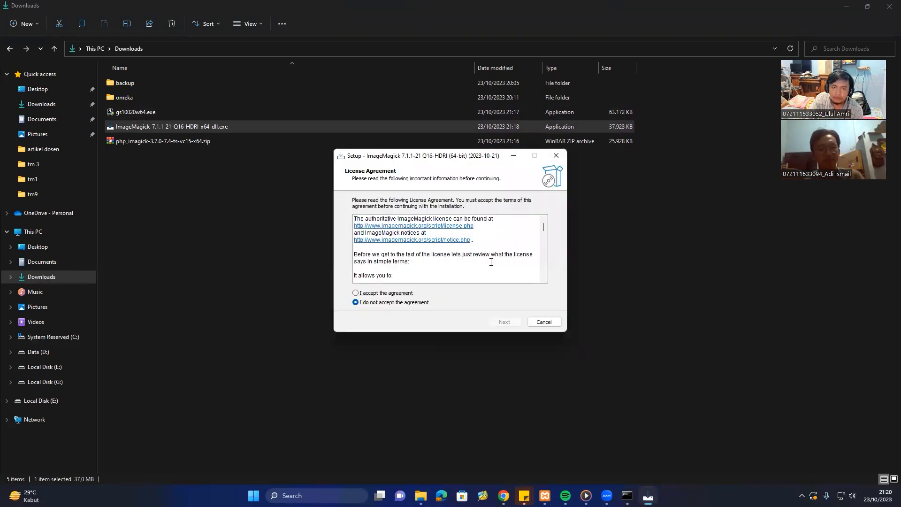
left_click(421, 294)
left_click(516, 323)
left_click(504, 323)
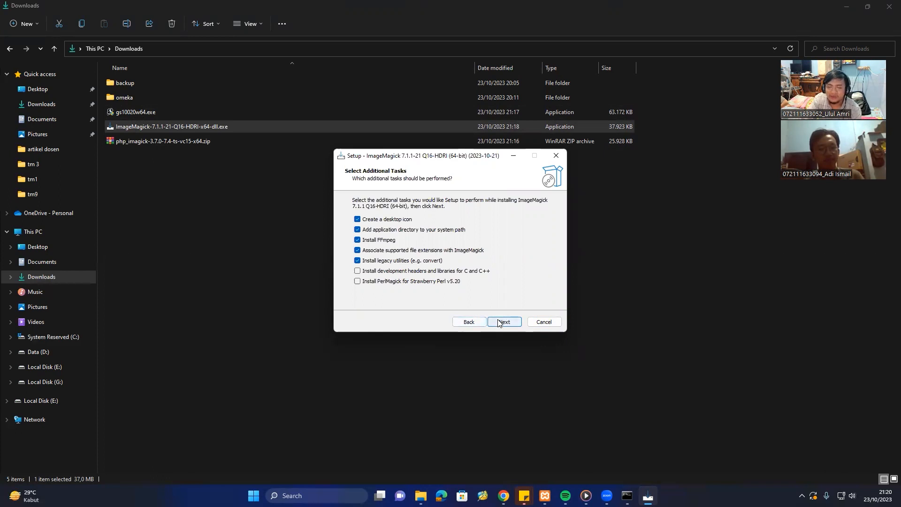
left_click(500, 324)
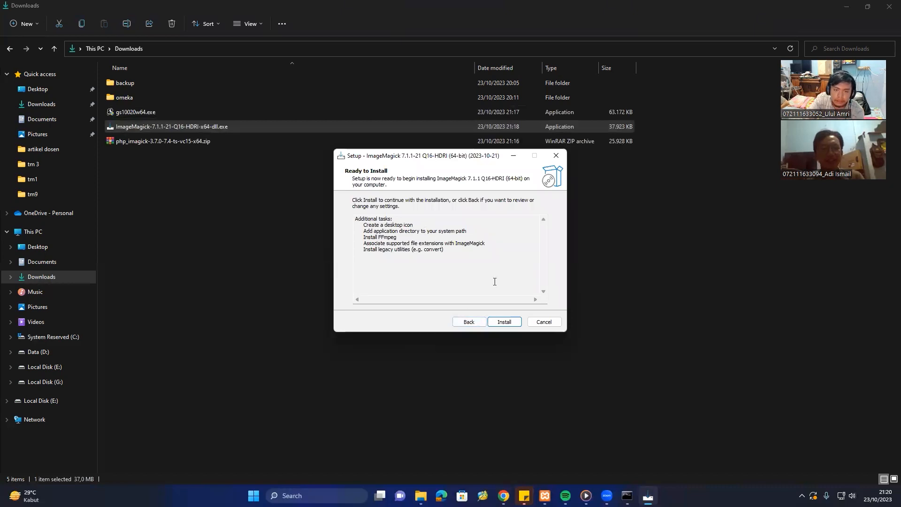
left_click(504, 322)
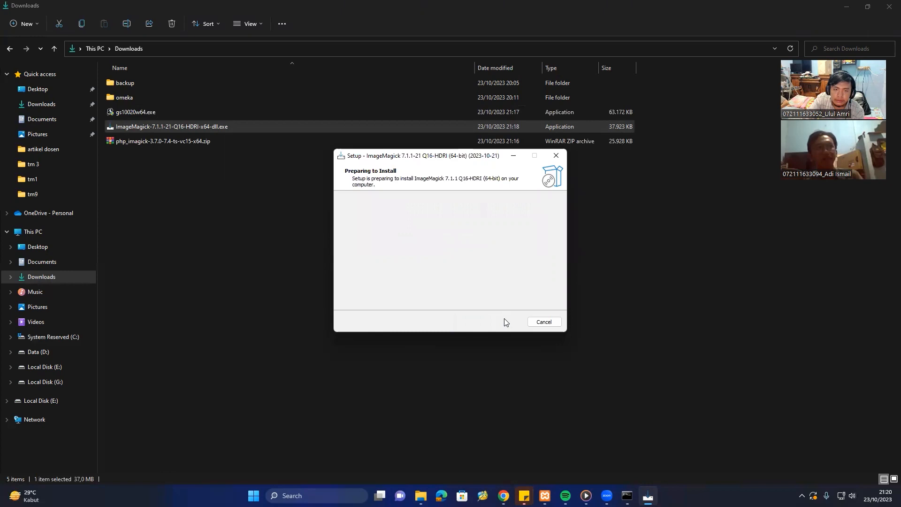
Interrupt the running ImageMagick installation and confirm leaving setup unfinished.
left_click(538, 324)
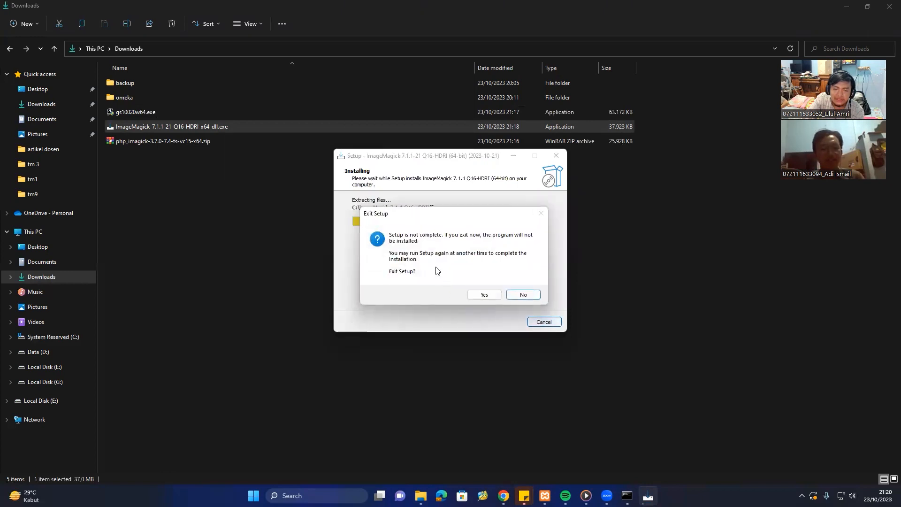
left_click(485, 295)
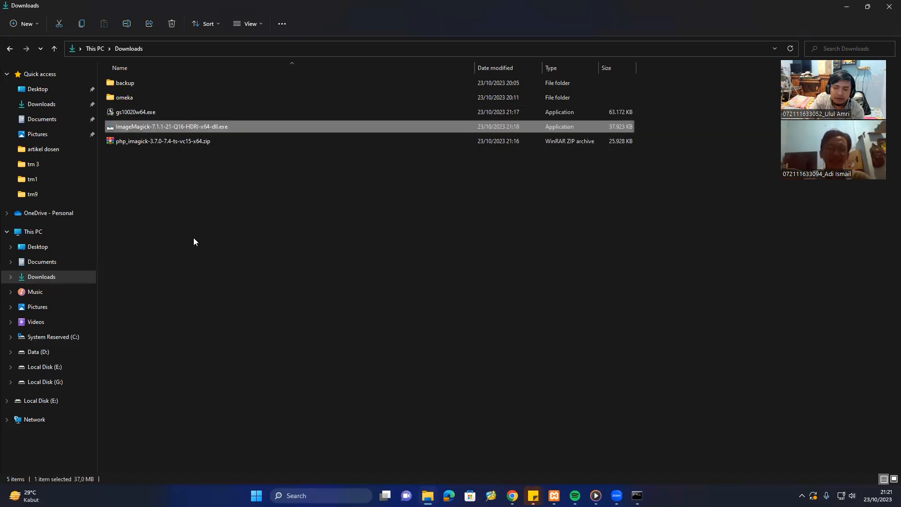
left_click(285, 247)
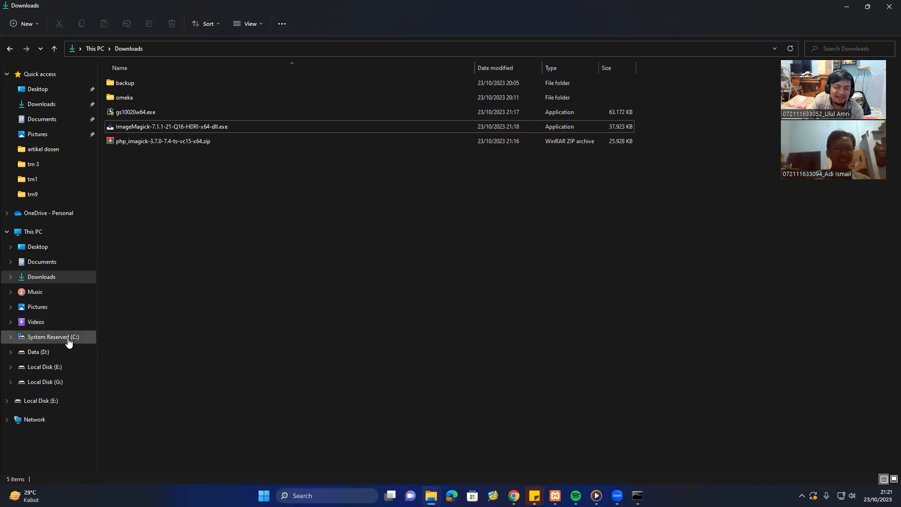
Browse the C: drive's Program Files and Program Files (x86) folders and return.
left_click(52, 342)
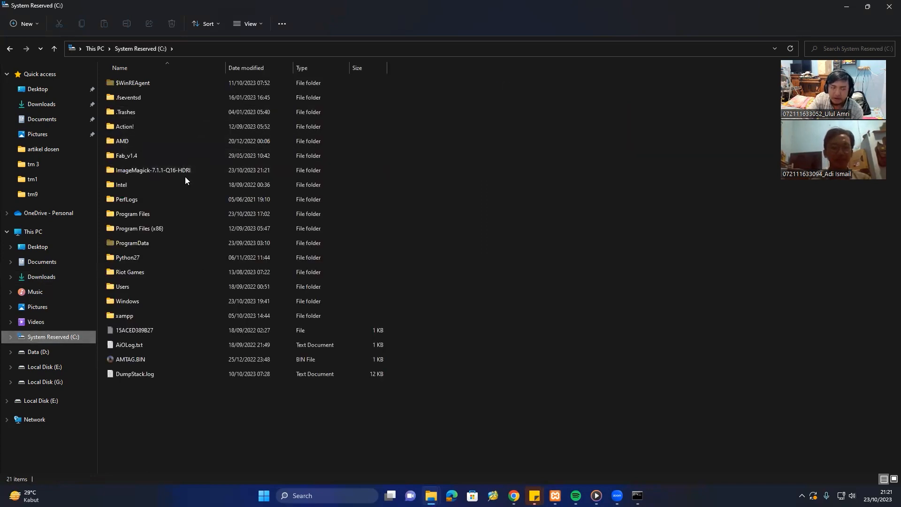
left_click(169, 214)
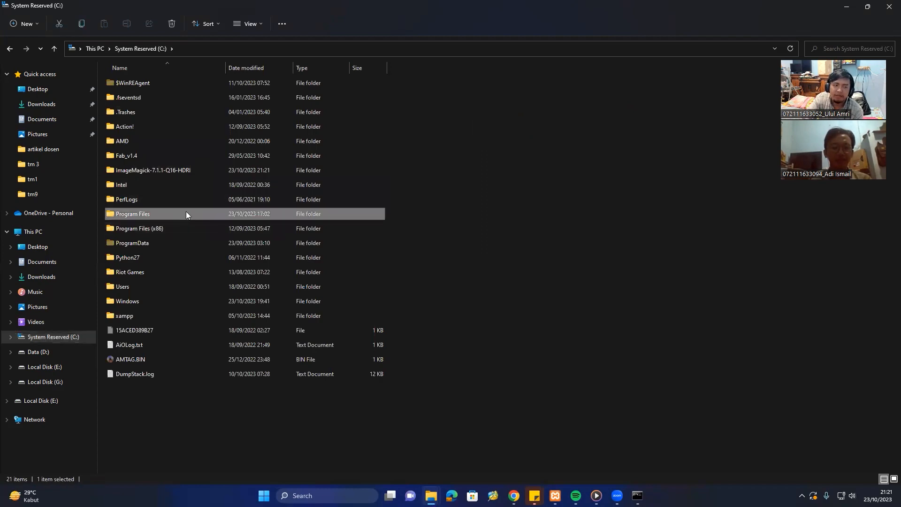
double_click(186, 214)
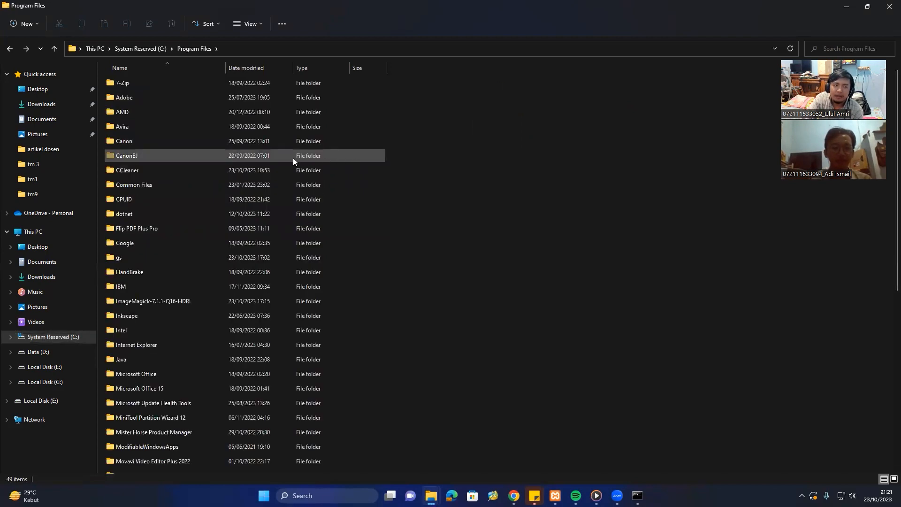
key("alt+Left")
double_click(185, 228)
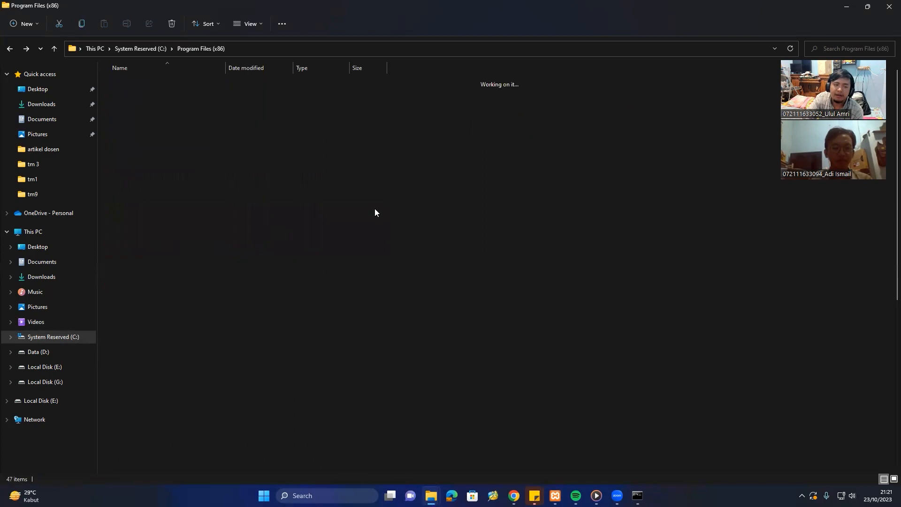
key("alt+Left")
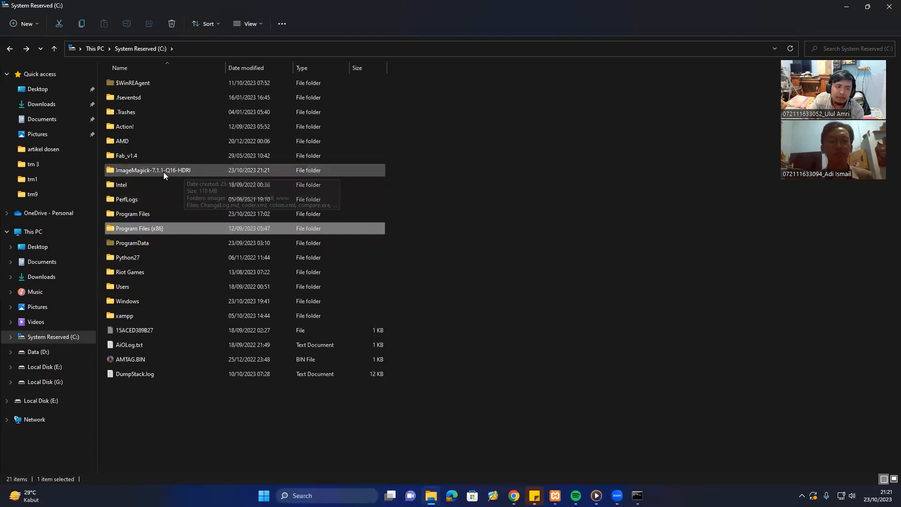
mouse_move(170, 171)
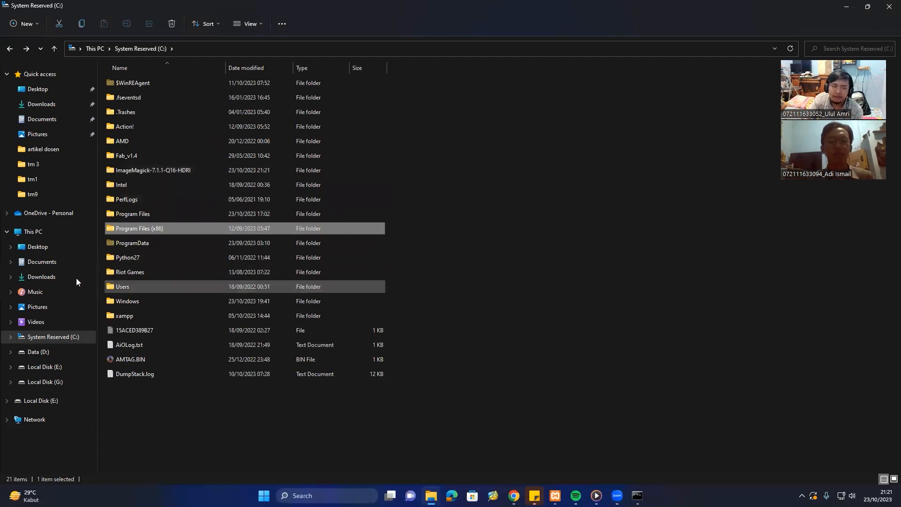
In Downloads, right-click php_imagick-3.7.0-7.4-ts-vc15-x64.zip and choose Show more options.
left_click(49, 277)
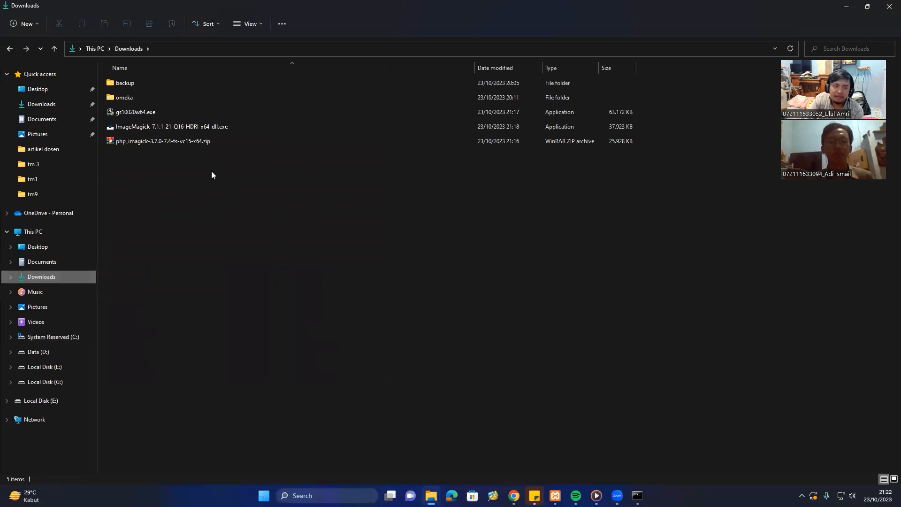
left_click(201, 141)
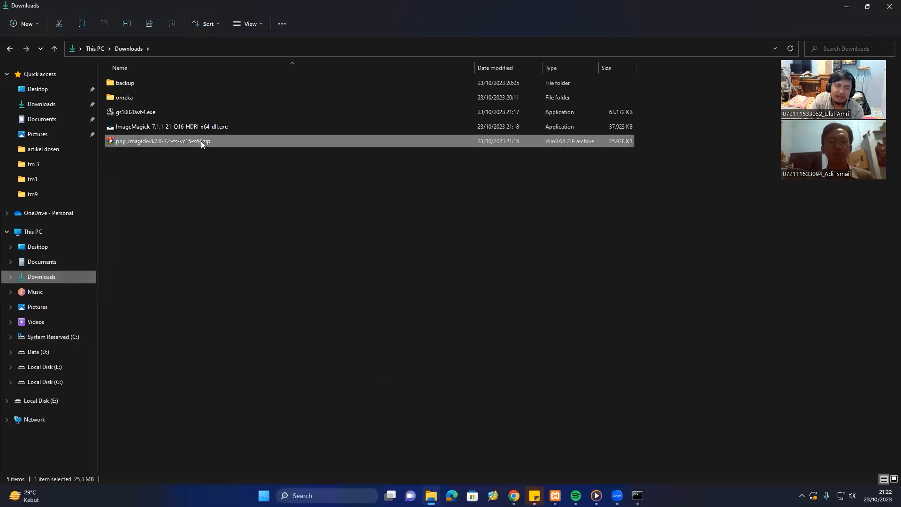
right_click(254, 143)
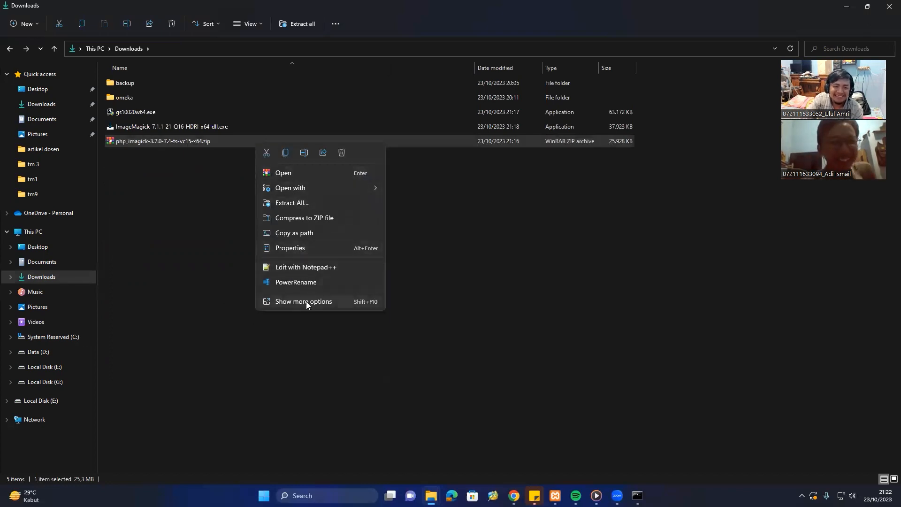
left_click(162, 188)
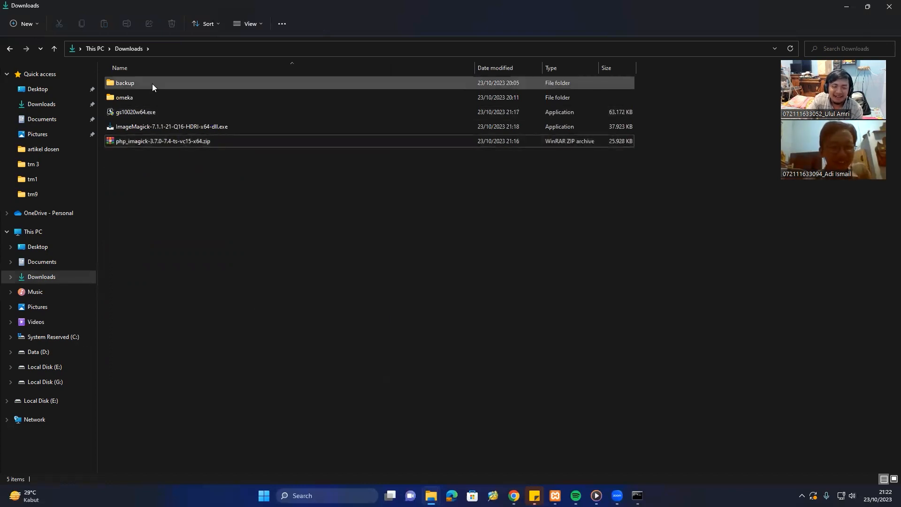
left_click(161, 141)
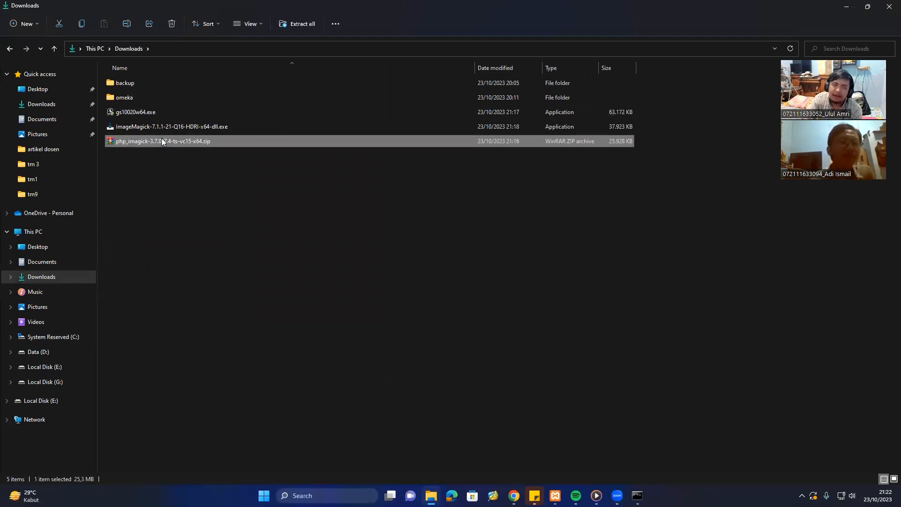
right_click(162, 141)
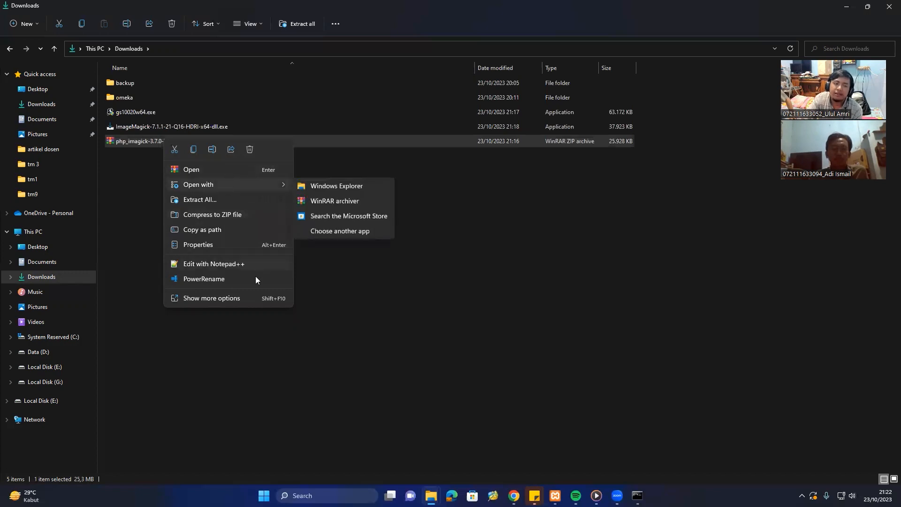
left_click(240, 298)
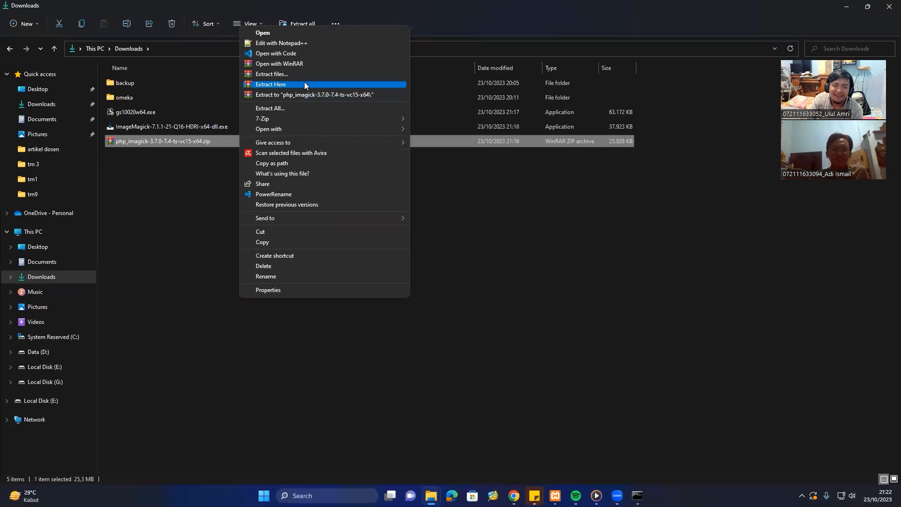
Check the php_imagick zip in WinRAR, then extract it to a php_imagick-3.7.0-7.4-ts-vc15-x64 folder.
left_click(168, 213)
double_click(187, 142)
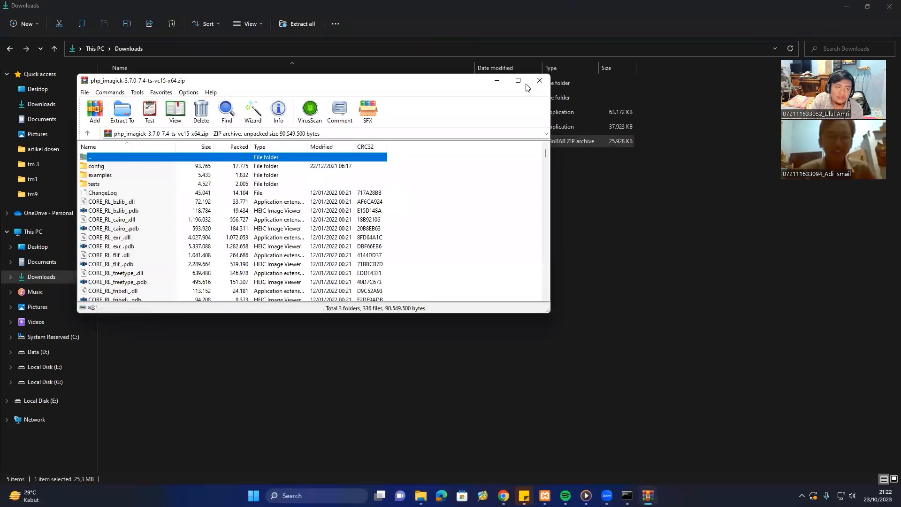
left_click(539, 80)
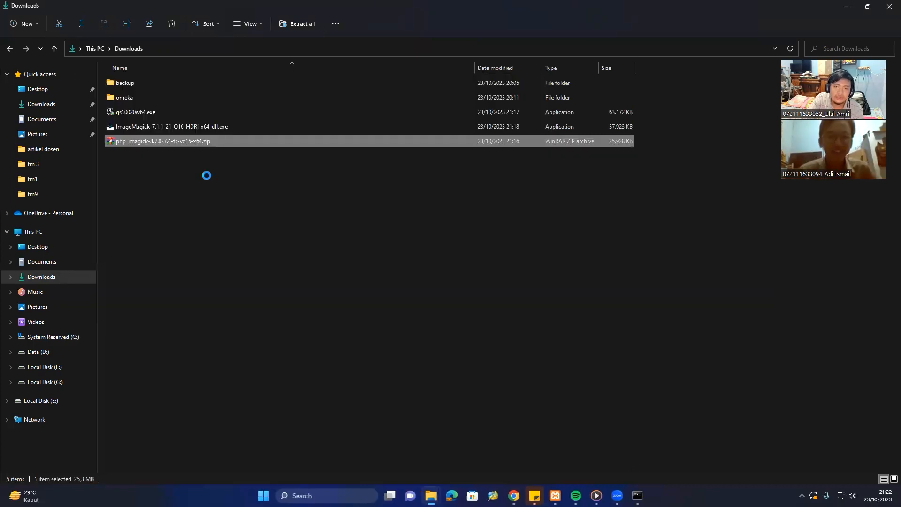
right_click(208, 139)
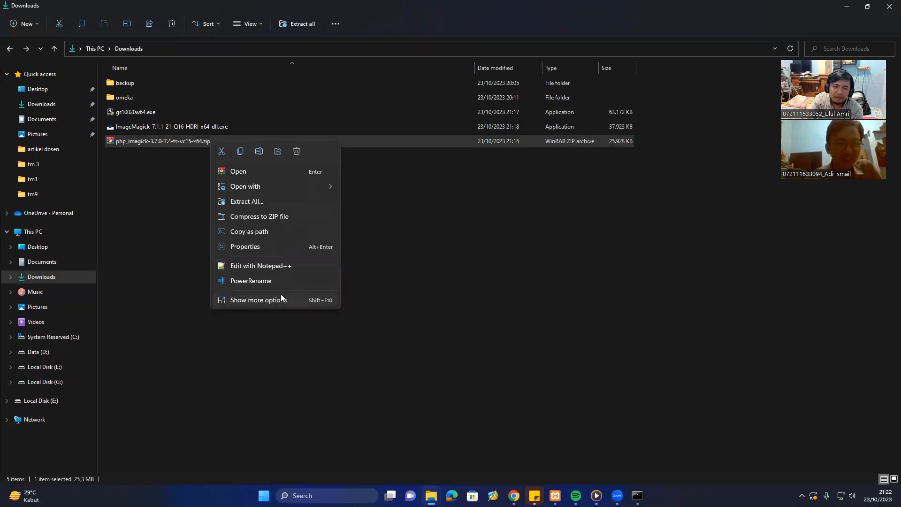
left_click(299, 299)
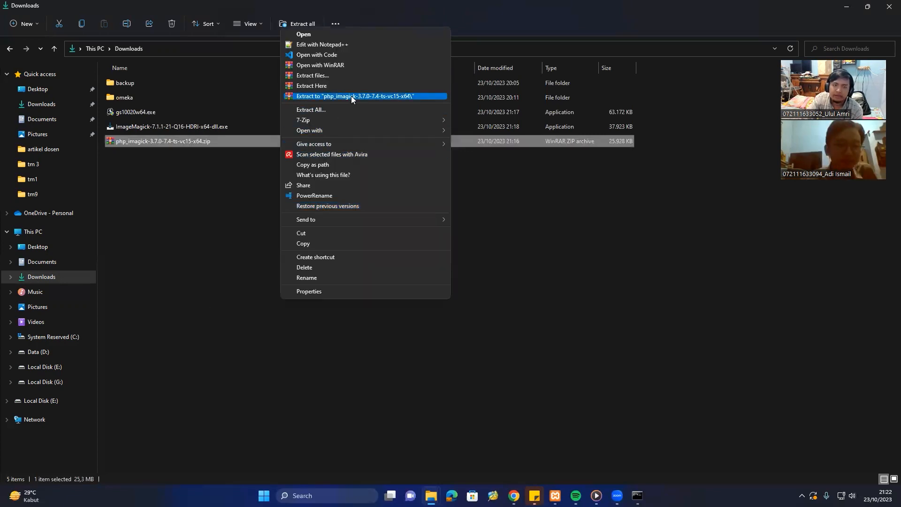
left_click(351, 96)
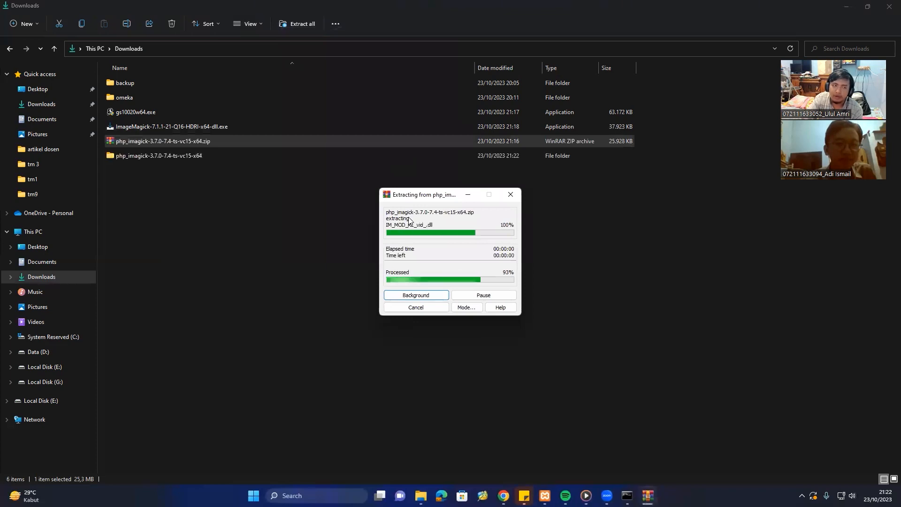
Select php_imagick.dll in the extracted php_imagick folder, then go to the System Reserved (C:) drive.
double_click(203, 155)
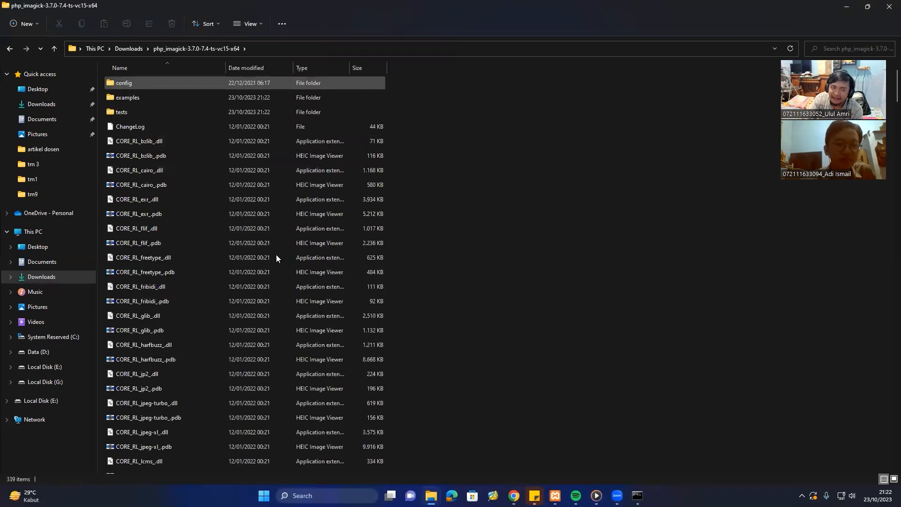
scroll(244, 214, "down", 10)
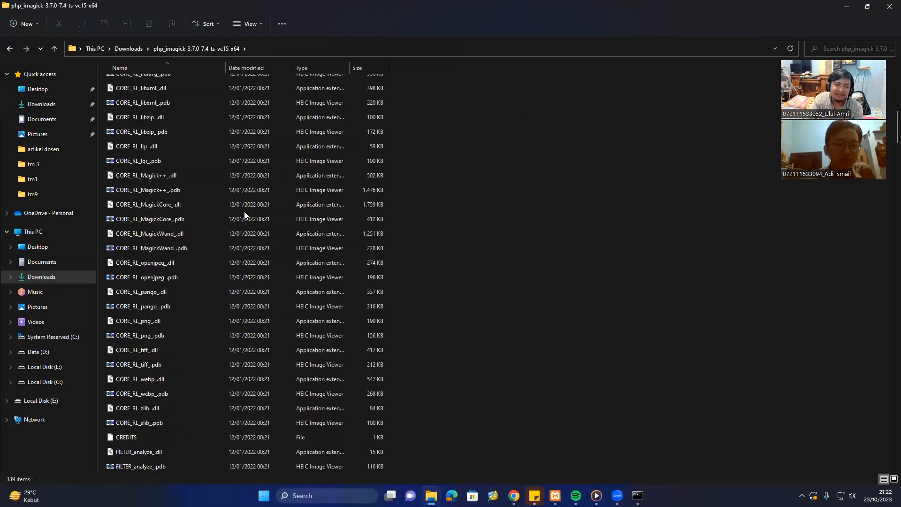
scroll(244, 211, "down", 20)
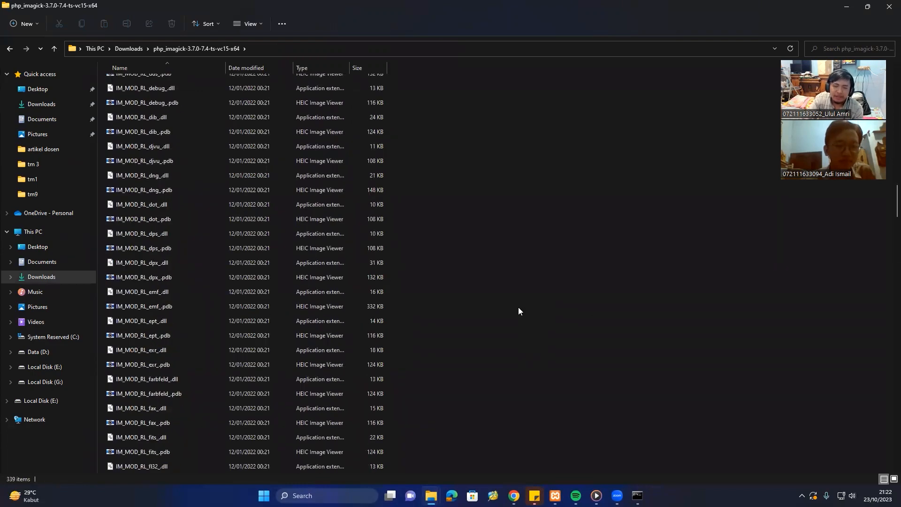
left_click_drag(897, 202, 886, 462)
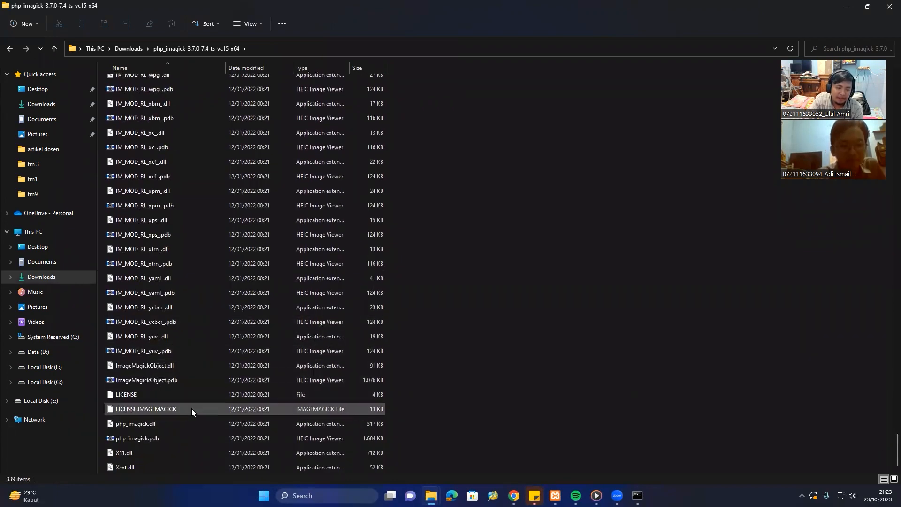
left_click(172, 426)
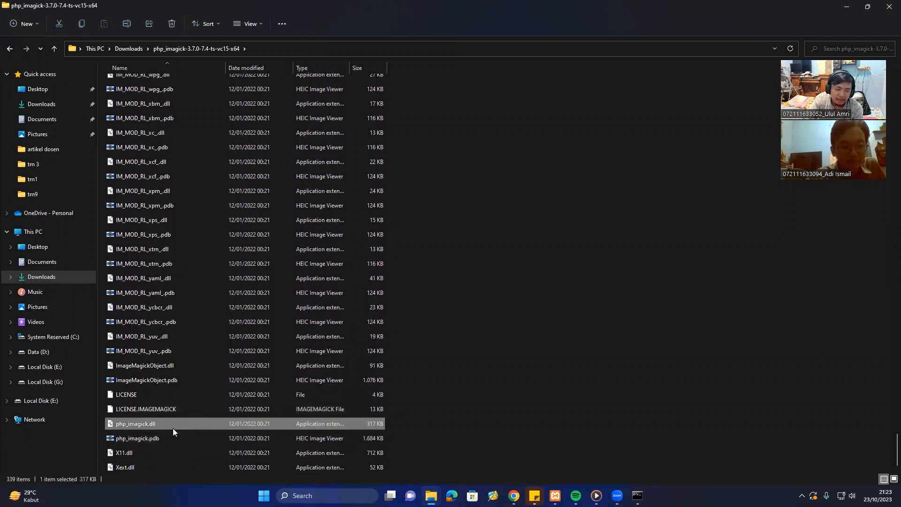
mouse_move(178, 417)
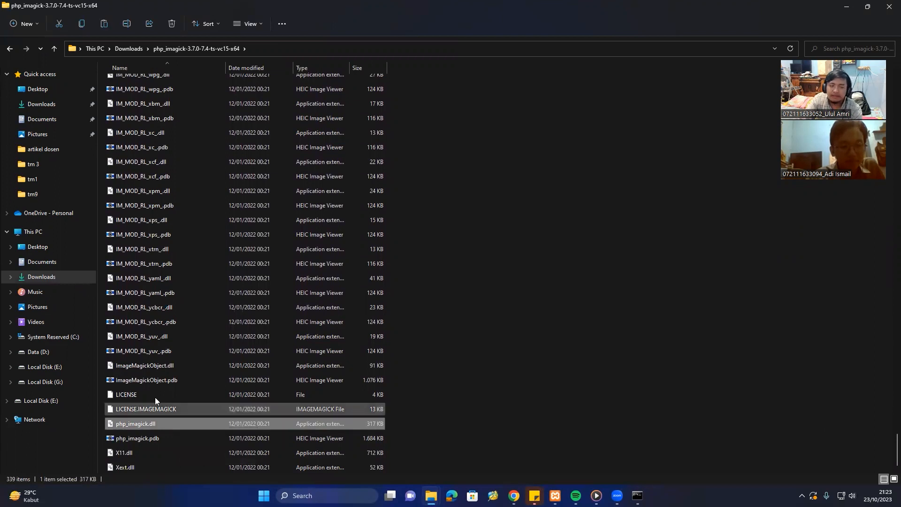
left_click(61, 337)
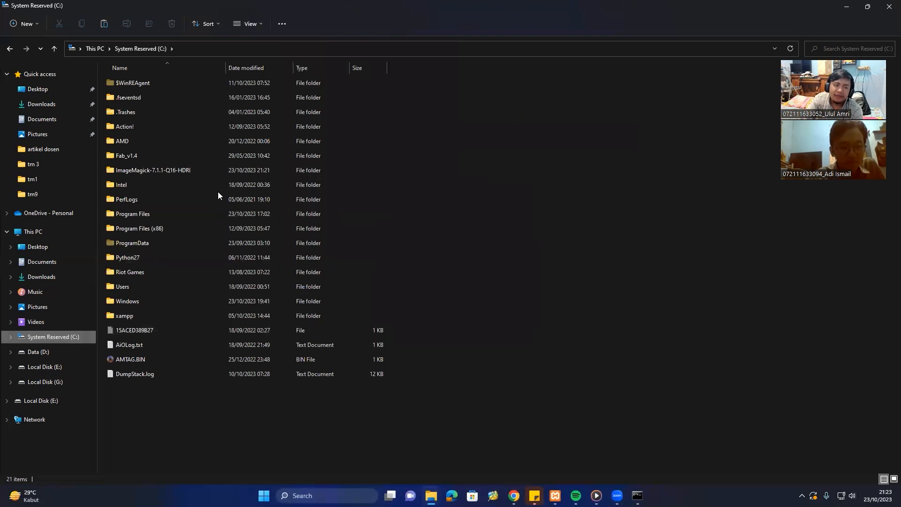
Navigate to the C:\xampp\php\ext extensions folder.
double_click(179, 320)
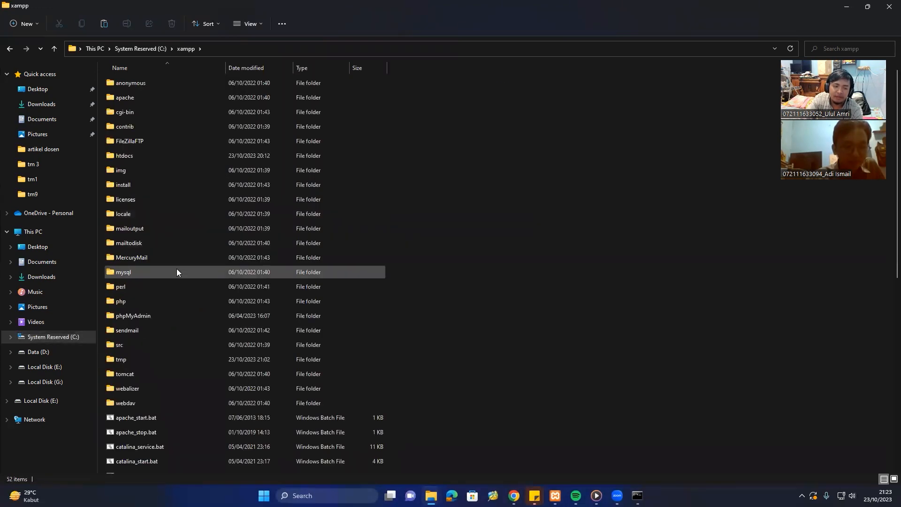
left_click(175, 322)
double_click(175, 320)
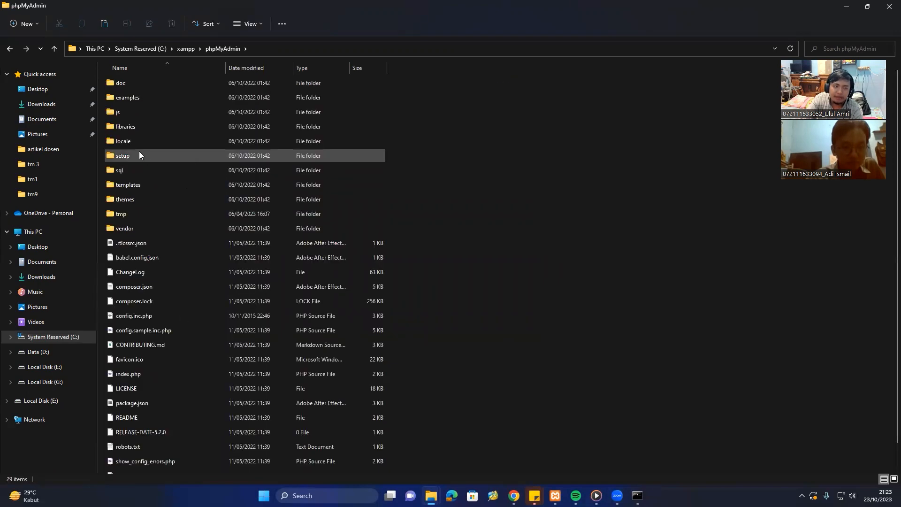
key("BackSpace")
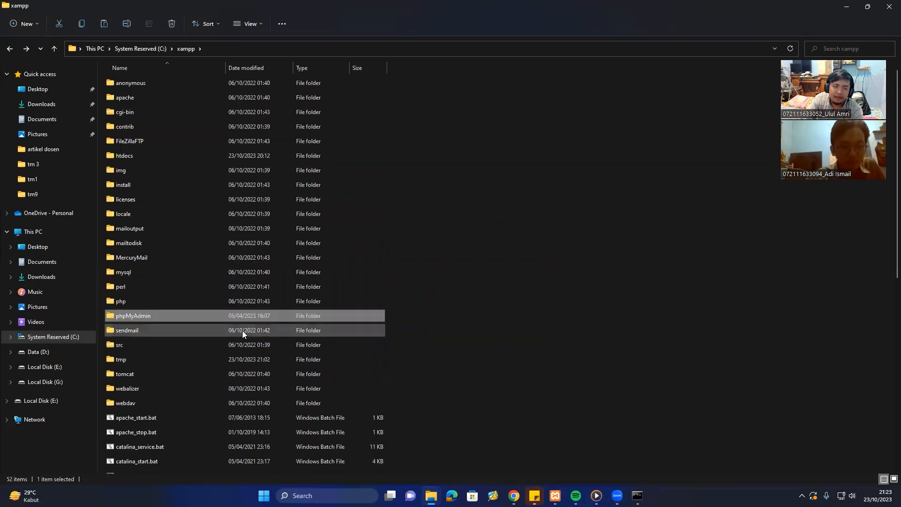
double_click(149, 301)
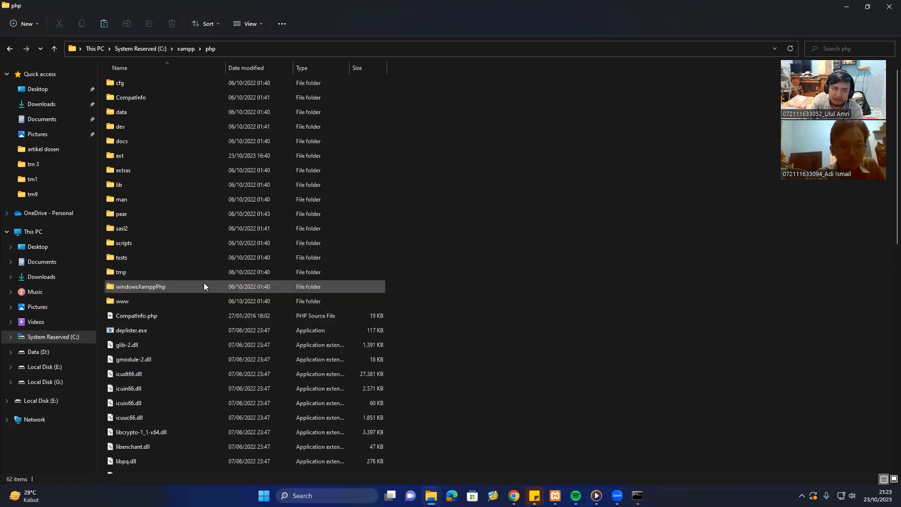
left_click(174, 154)
double_click(174, 154)
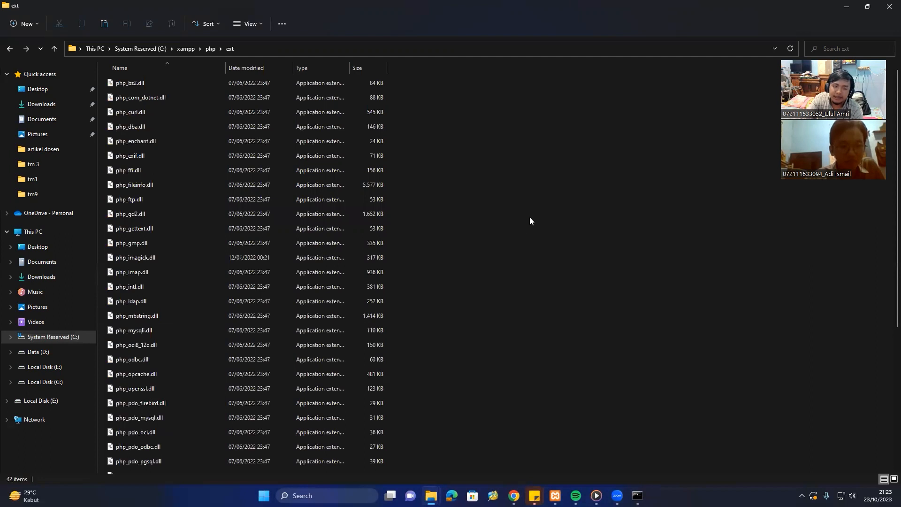
Paste php_imagick.dll into ext, skipping the existing copy, and return to Downloads.
key("ctrl+v")
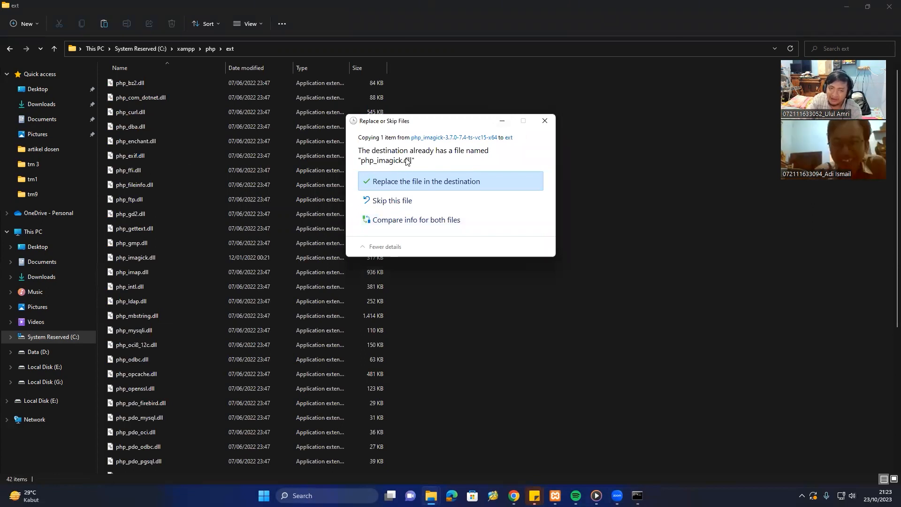
left_click(417, 206)
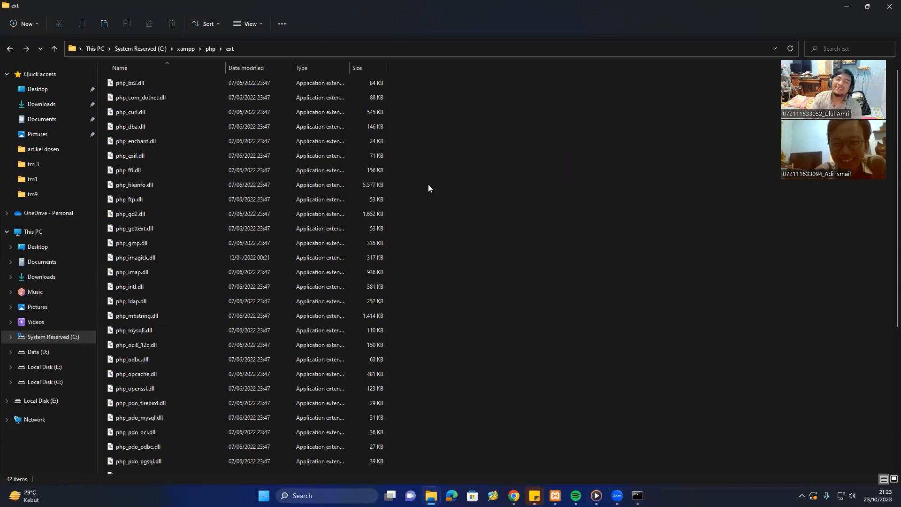
left_click(52, 279)
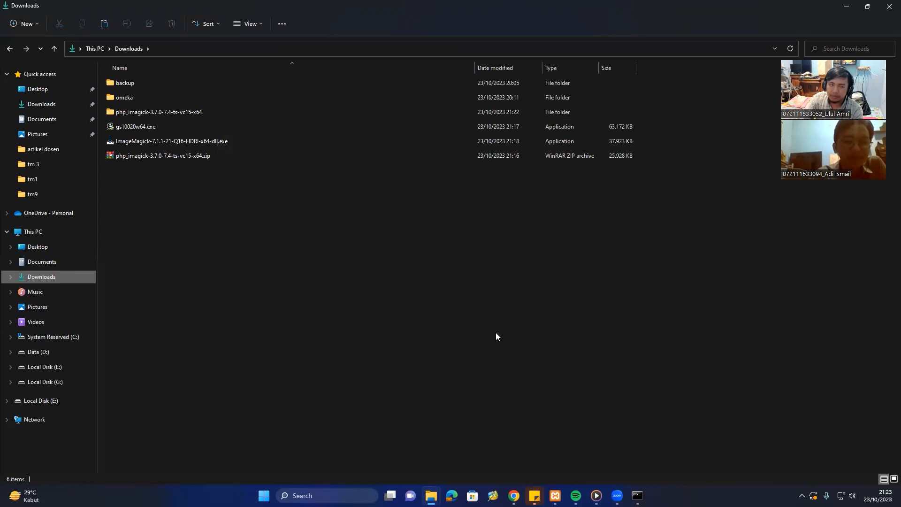
In the extracted folder, select CORE_RL_bzlib_.dll through ImageMagickObject.pdb plus X11.dll and Xext.dll.
double_click(214, 113)
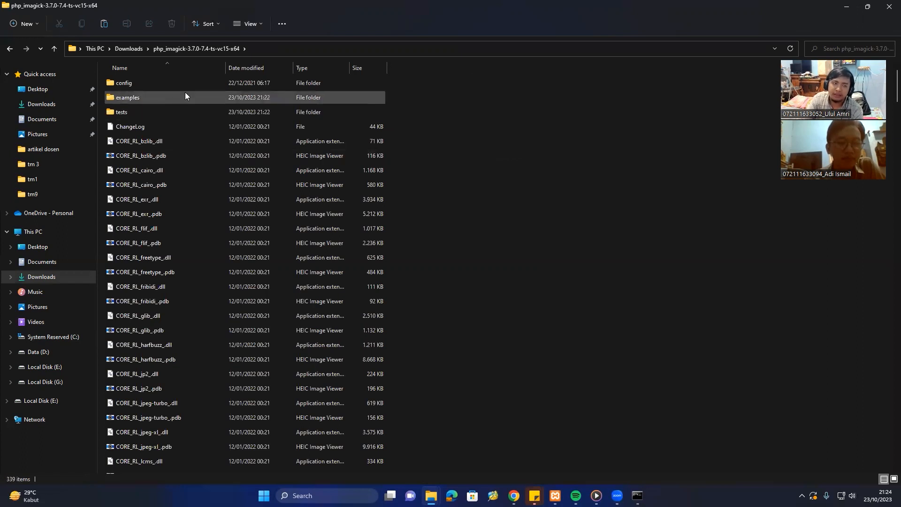
left_click(171, 146)
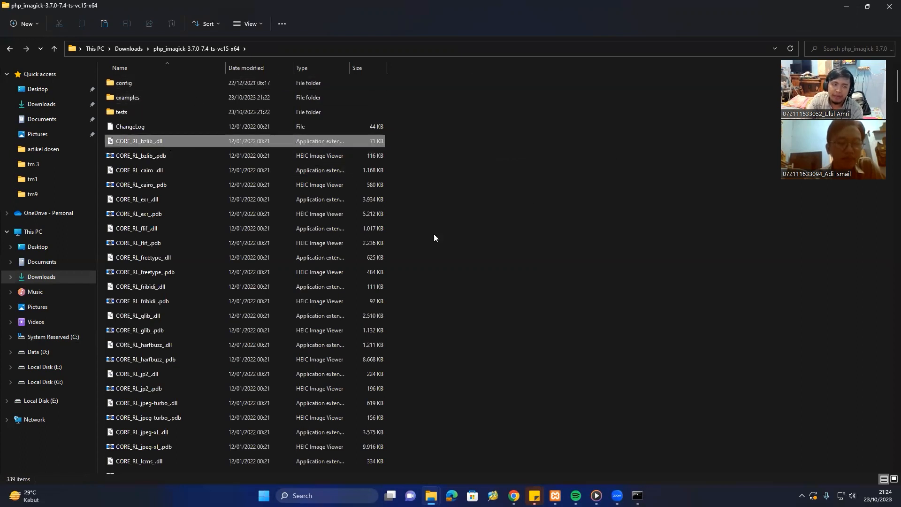
scroll(485, 238, "down", 3)
scroll(486, 238, "up", 3)
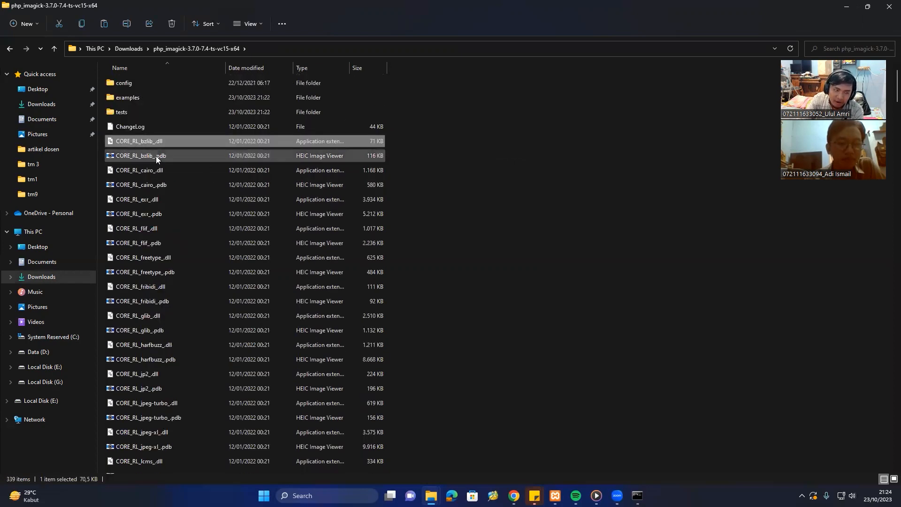
scroll(190, 186, "down", 10)
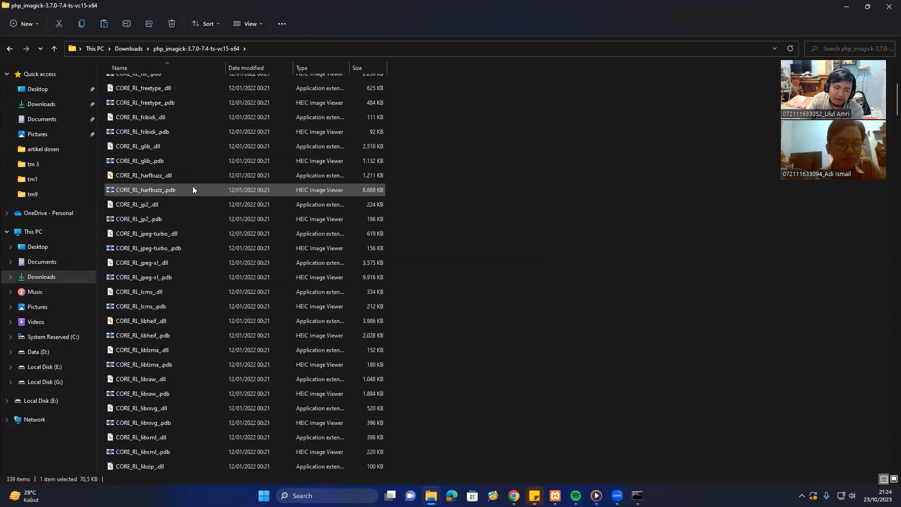
scroll(193, 187, "down", 8)
scroll(193, 187, "up", 5)
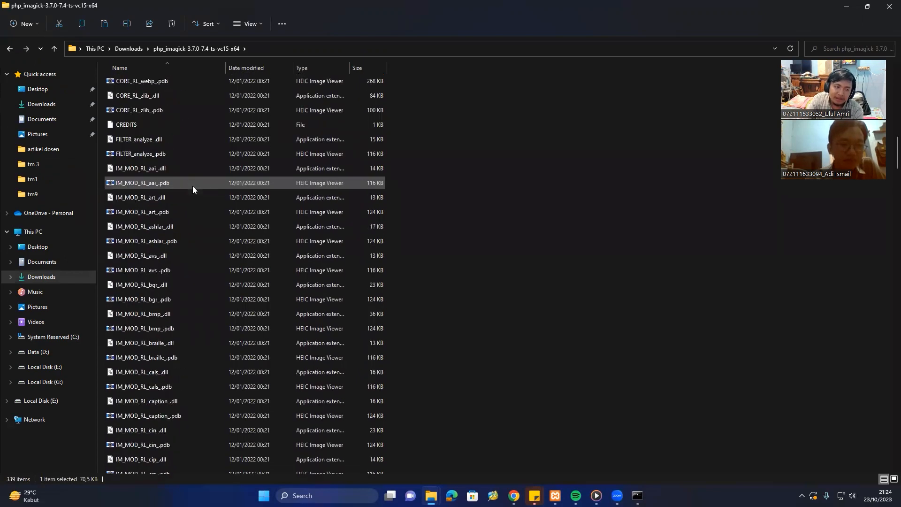
scroll(194, 179, "up", 13)
scroll(195, 176, "down", 15)
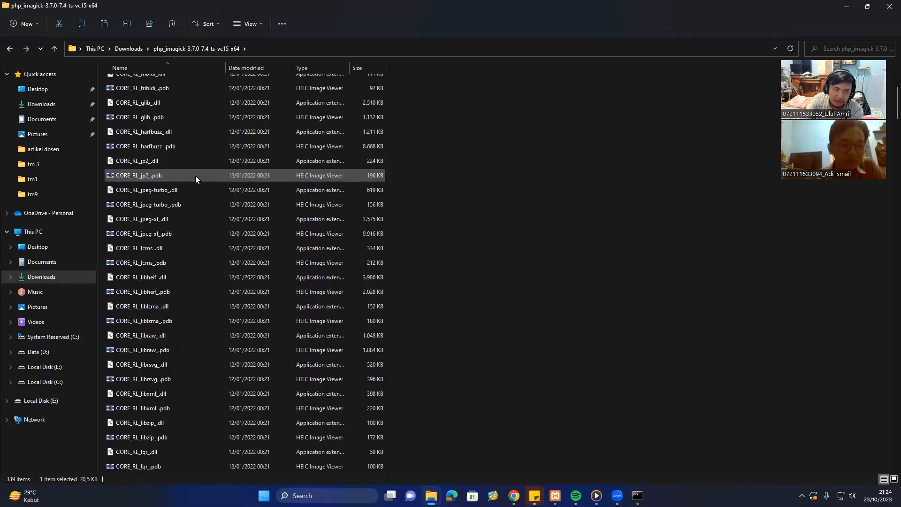
scroll(196, 175, "down", 20)
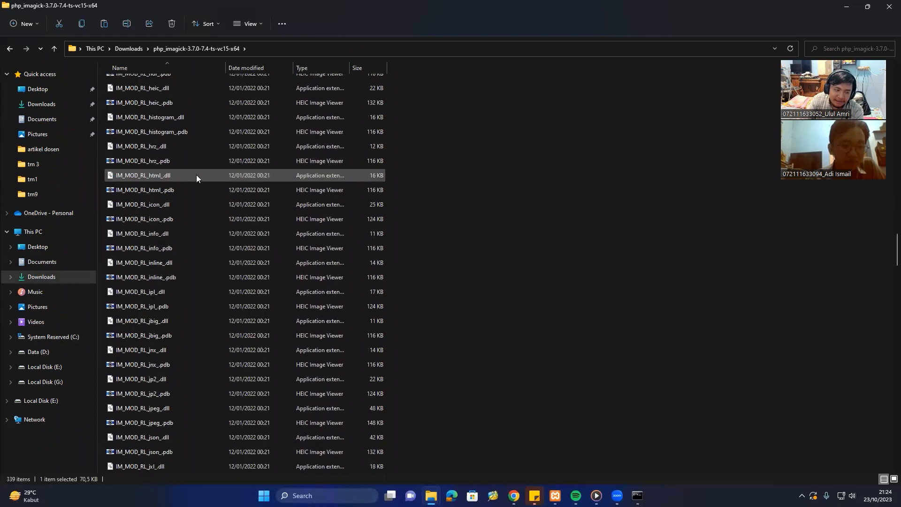
scroll(196, 176, "down", 20)
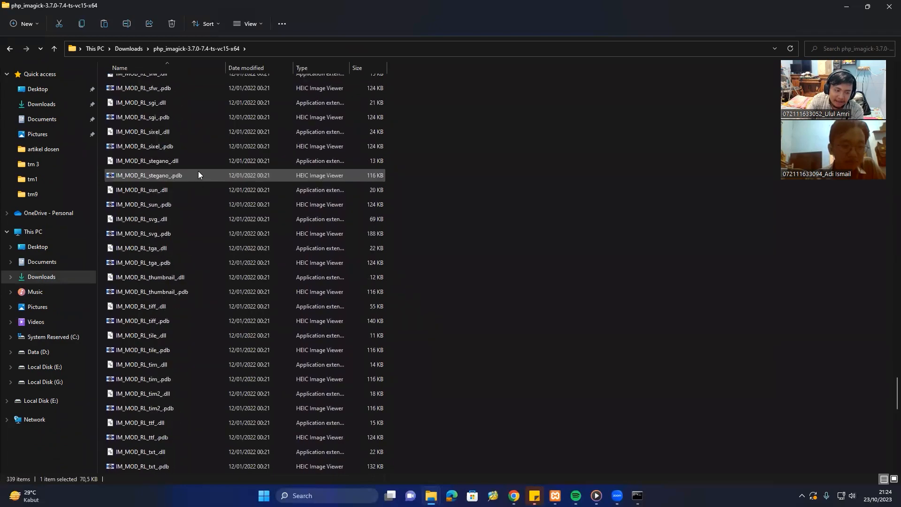
scroll(199, 175, "down", 4)
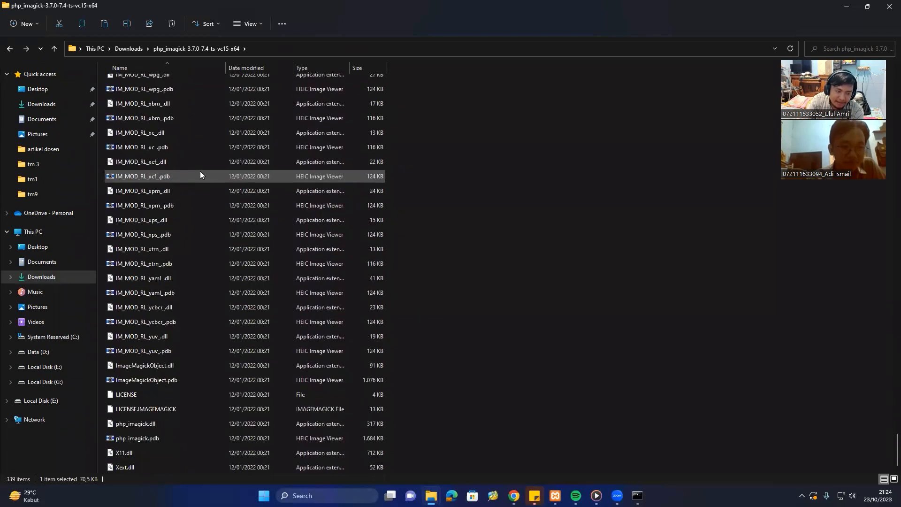
left_click(188, 379, "shift")
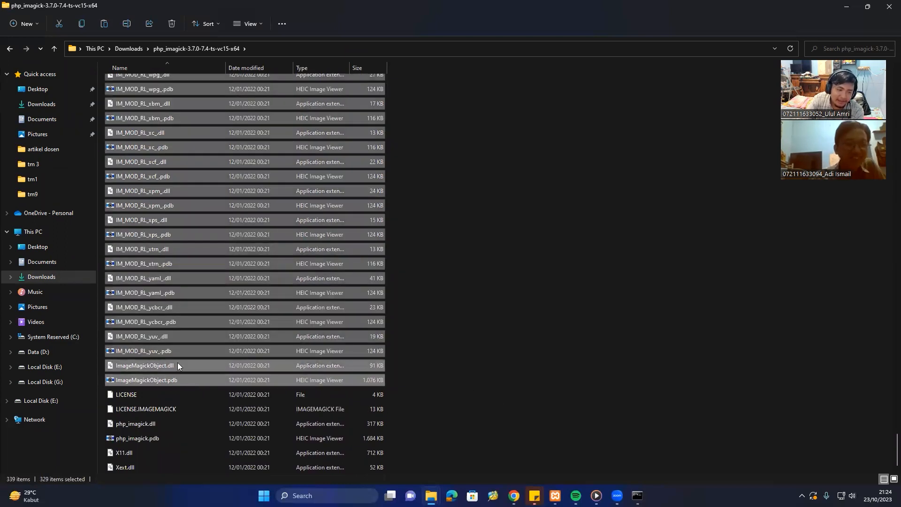
left_click(147, 457, "ctrl")
left_click(145, 469, "ctrl")
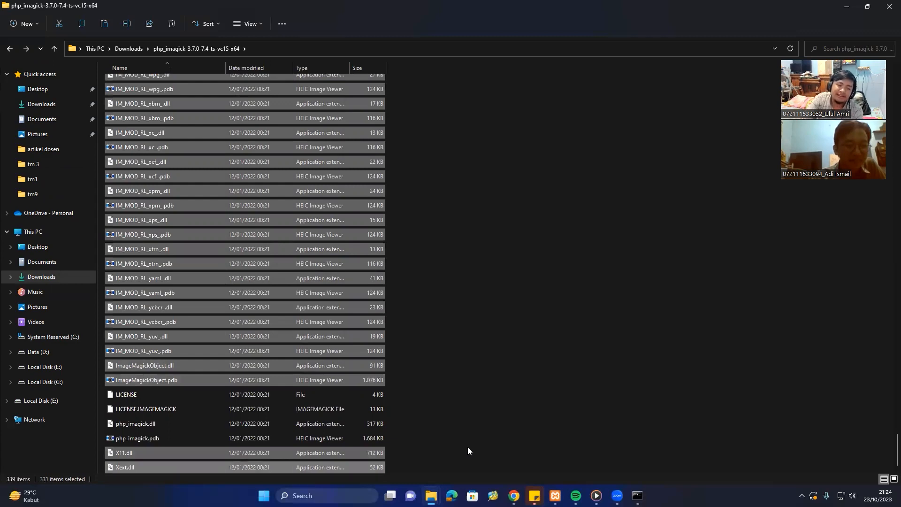
scroll(422, 390, "up", 3)
scroll(422, 389, "down", 3)
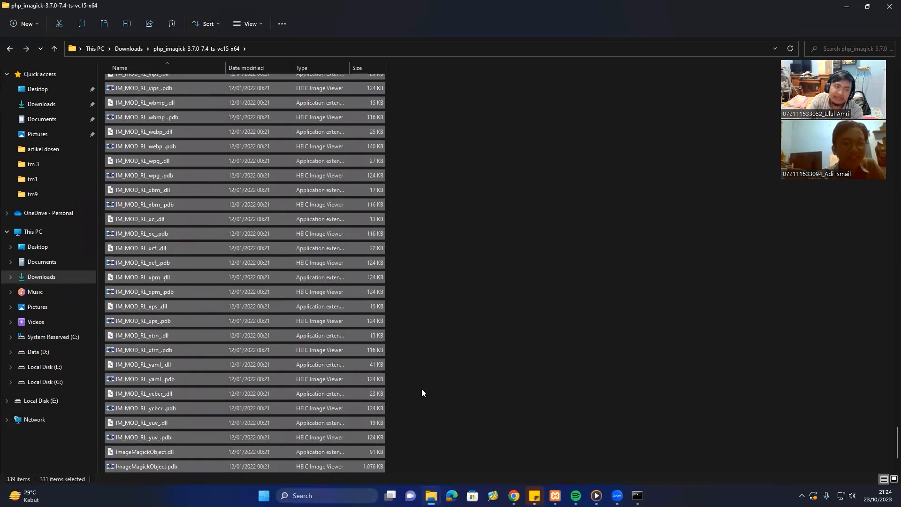
Paste the 331 copied ImageMagick files into C:\xampp\apache\bin.
left_click(60, 338)
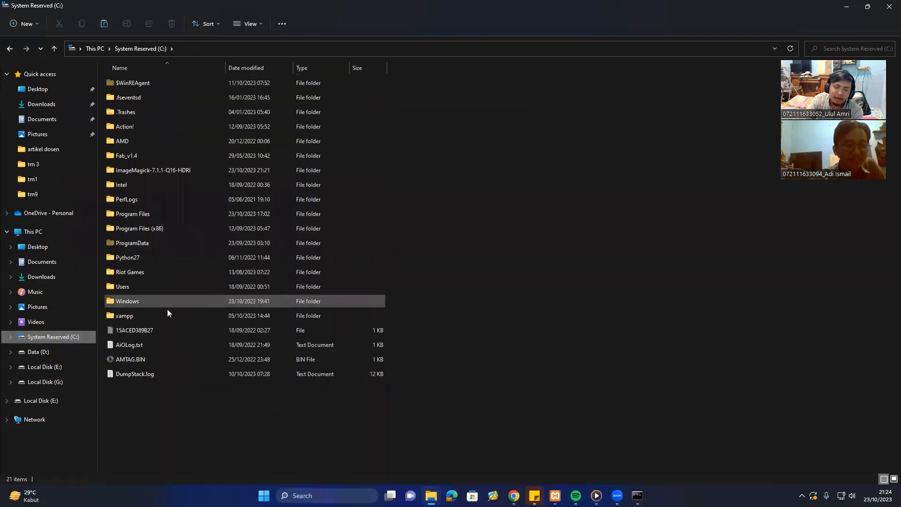
left_click(166, 316)
double_click(166, 317)
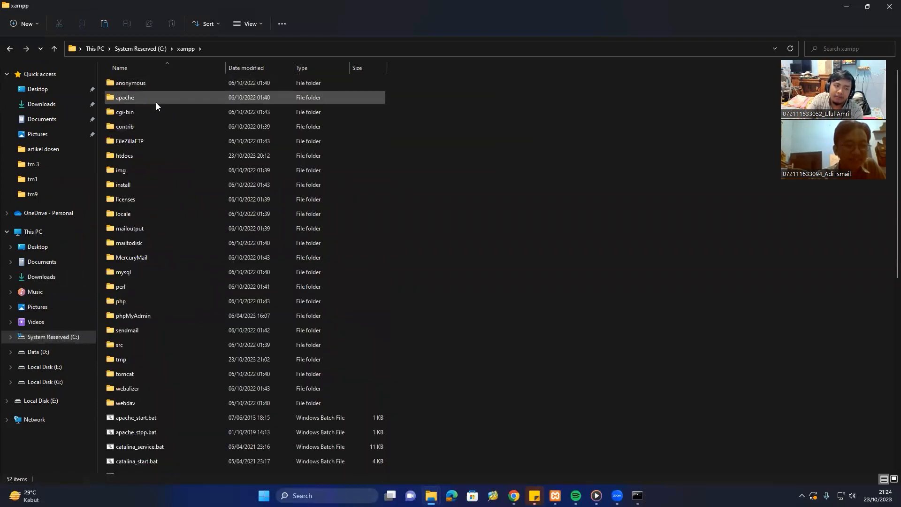
left_click(156, 102)
double_click(162, 97)
left_click(151, 84)
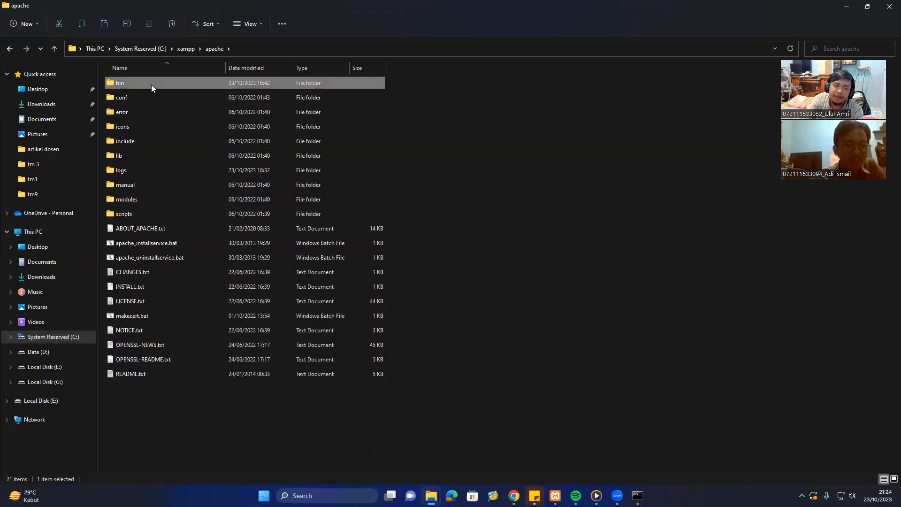
double_click(151, 84)
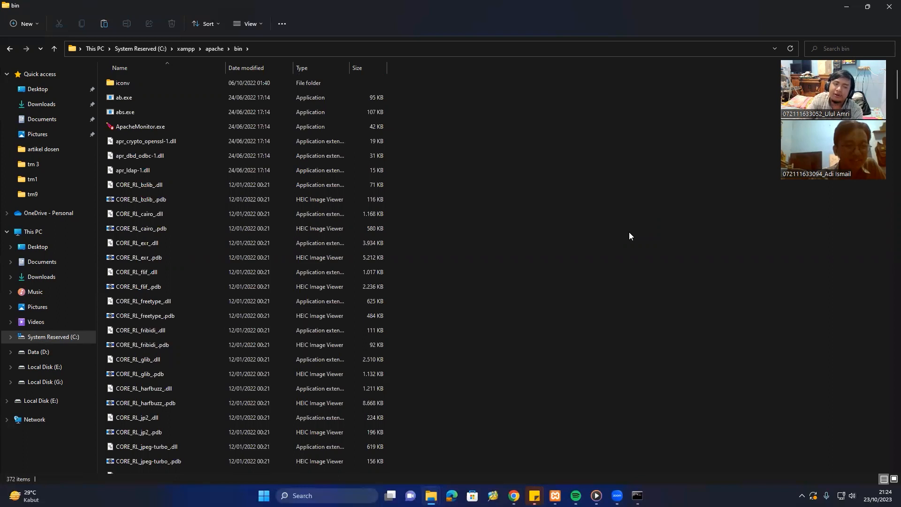
key("ctrl+v")
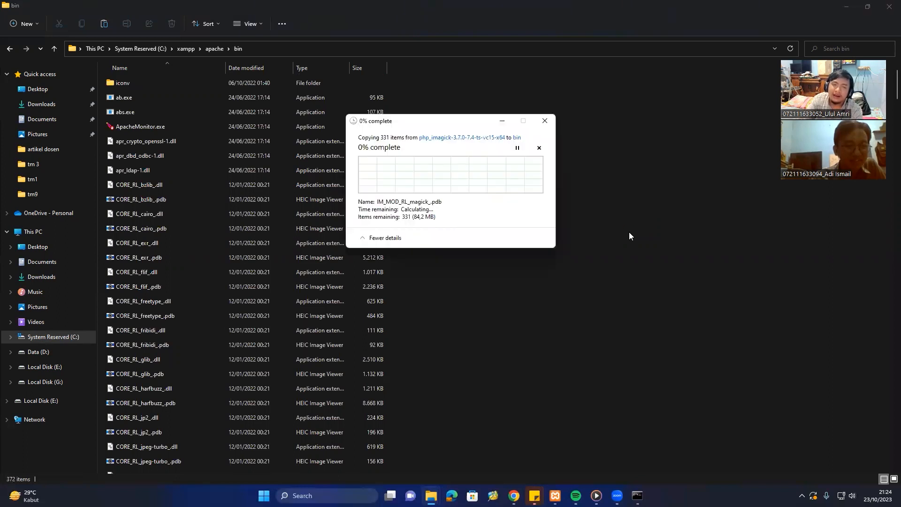
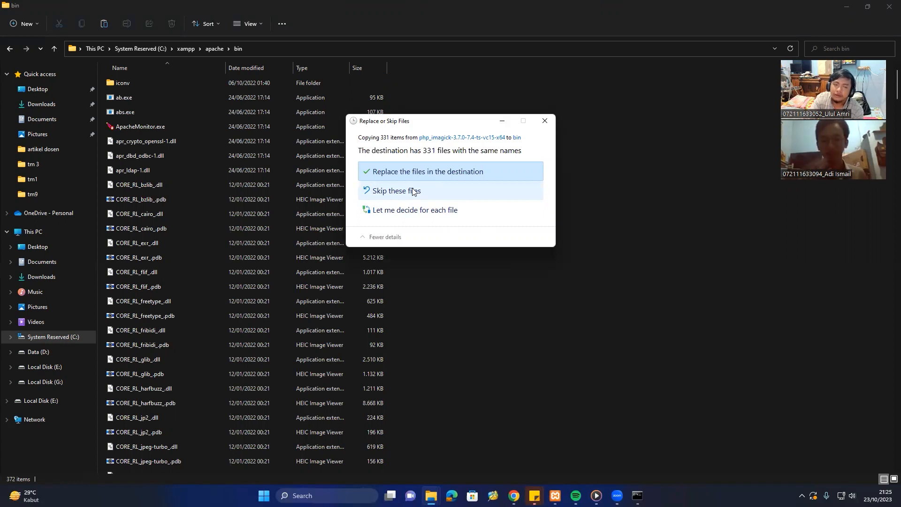
Skip the same-named files so the 331-file copy into Apache's bin folder completes.
left_click(413, 188)
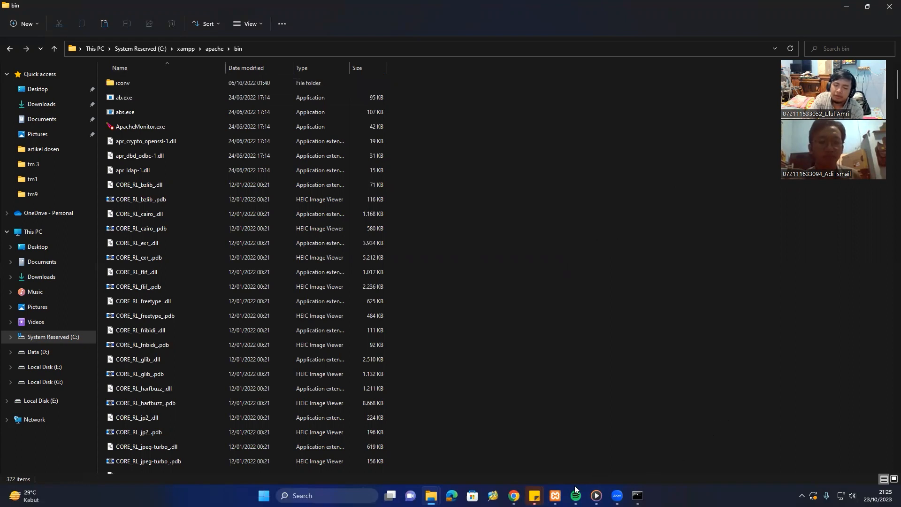
Open PHP (php.ini) from Apache's Config menu in the XAMPP Control Panel.
mouse_move(555, 495)
left_click(526, 418)
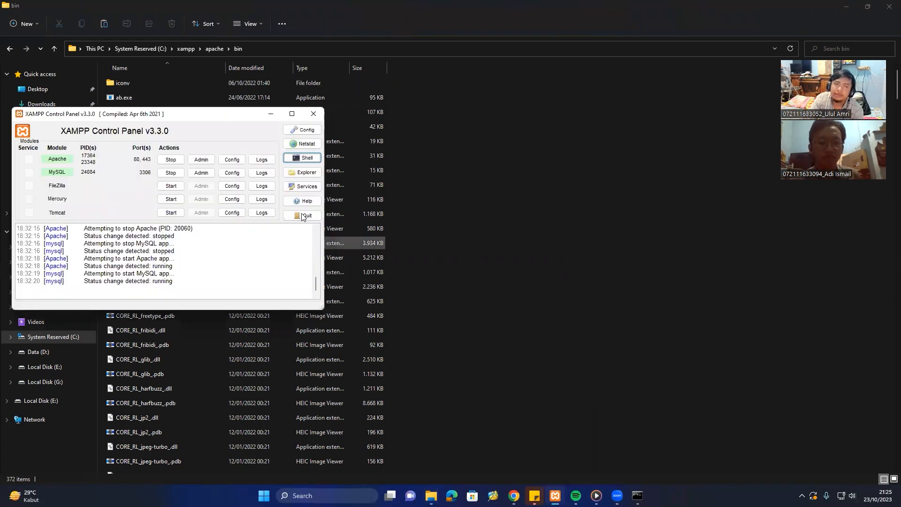
left_click_drag(165, 117, 367, 69)
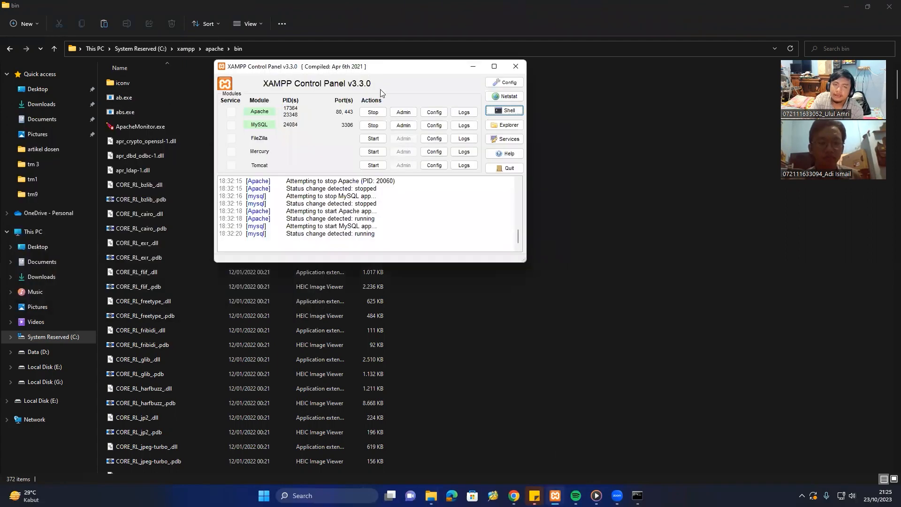
left_click(434, 114)
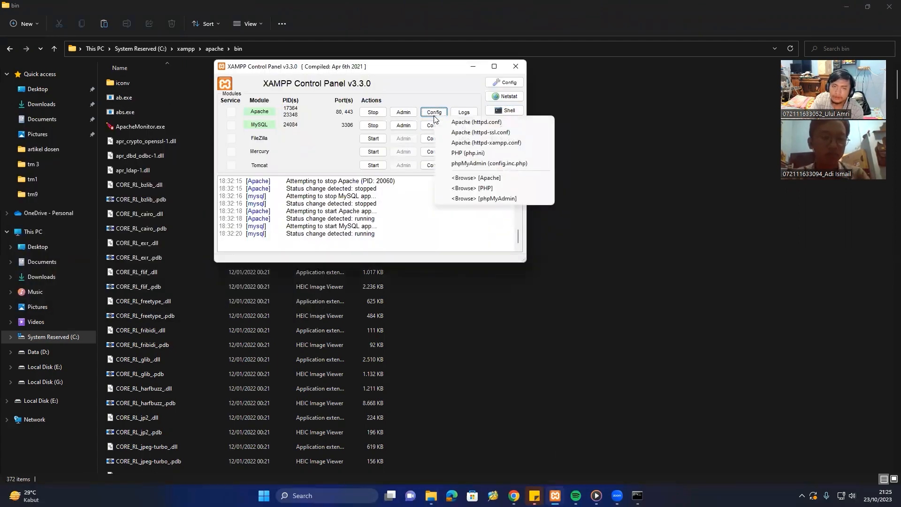
left_click(489, 154)
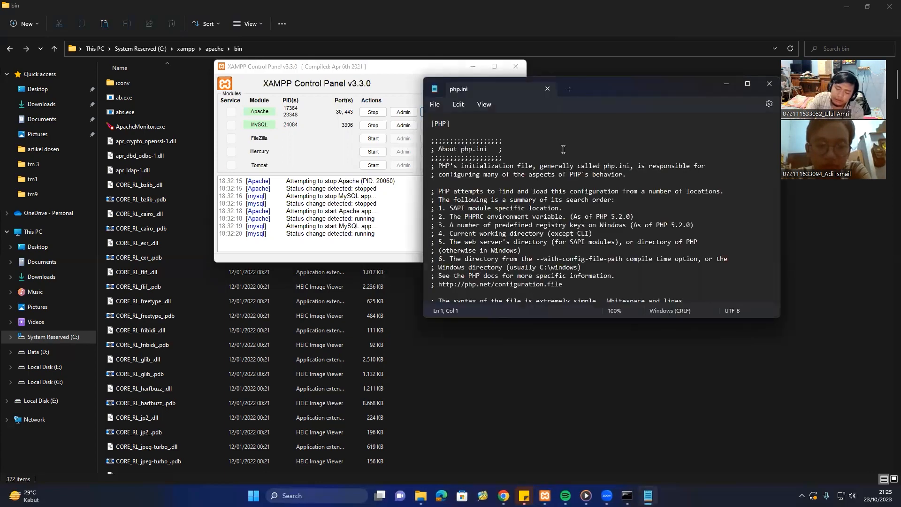
Search php.ini for 'extension' and step through matches down to the Dynamic Extensions list.
key("ctrl+f")
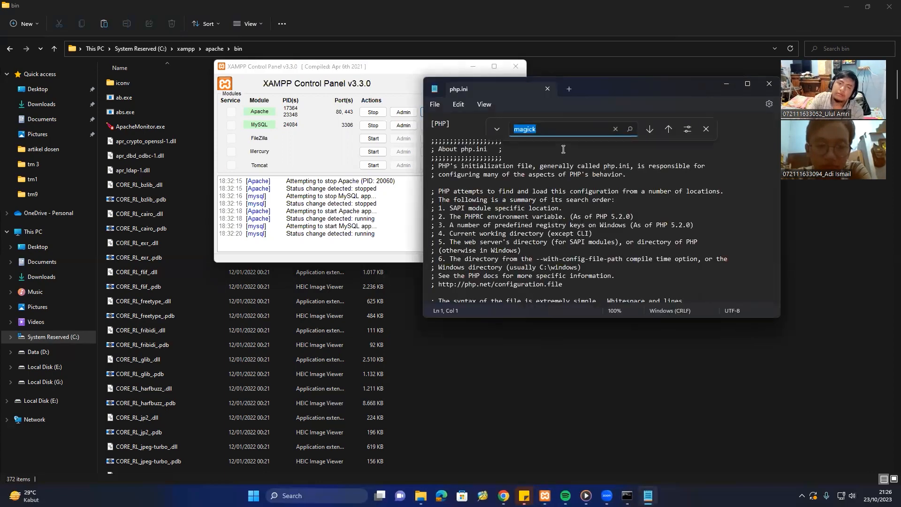
type("extens")
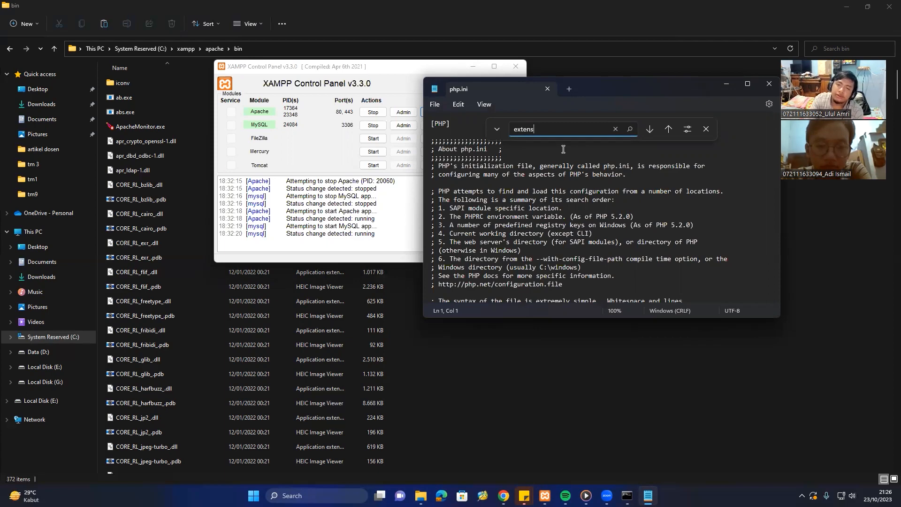
type("ion")
key("Return")
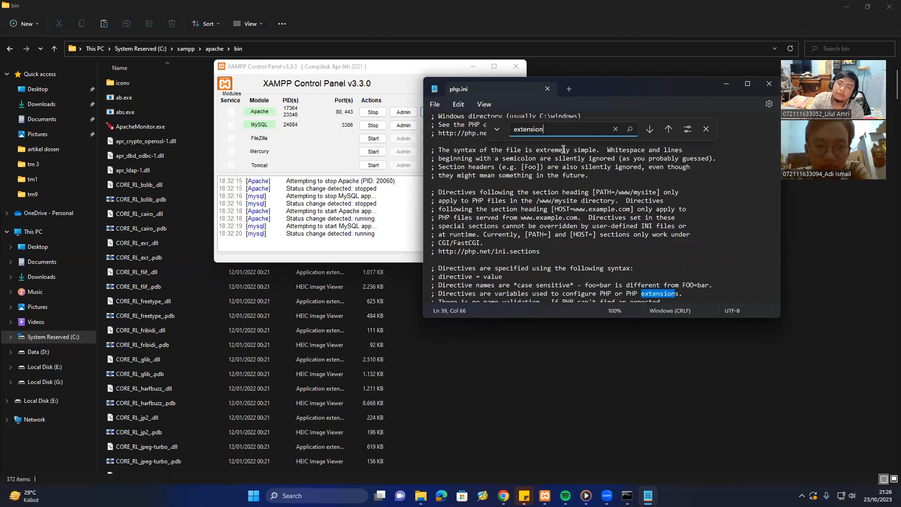
key("Return")
key("Return")
key("Return")
key("Return")
key("Return")
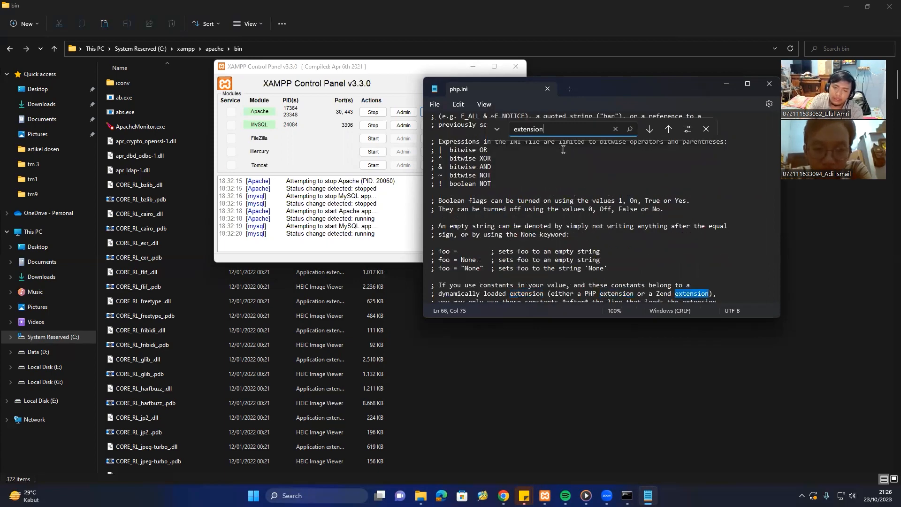
key("Return")
key("Return")
key("Return")
key("Return")
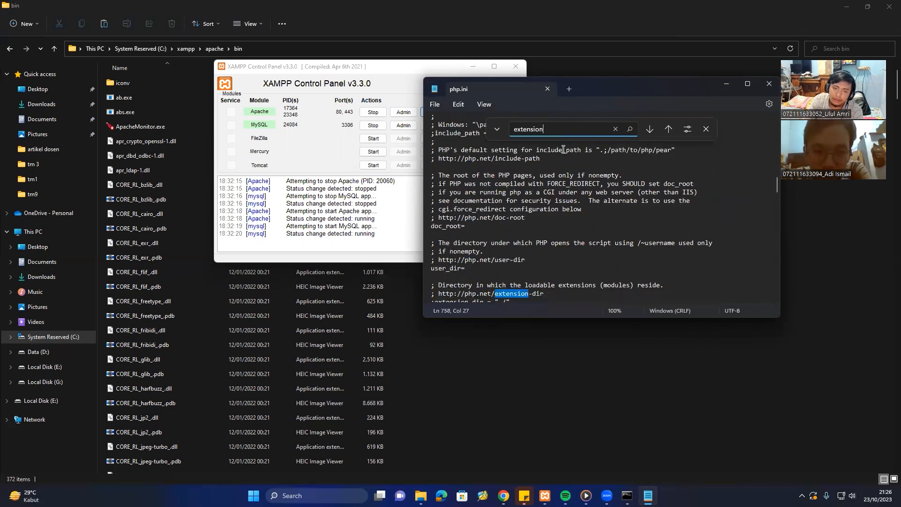
key("Return")
key("Return")
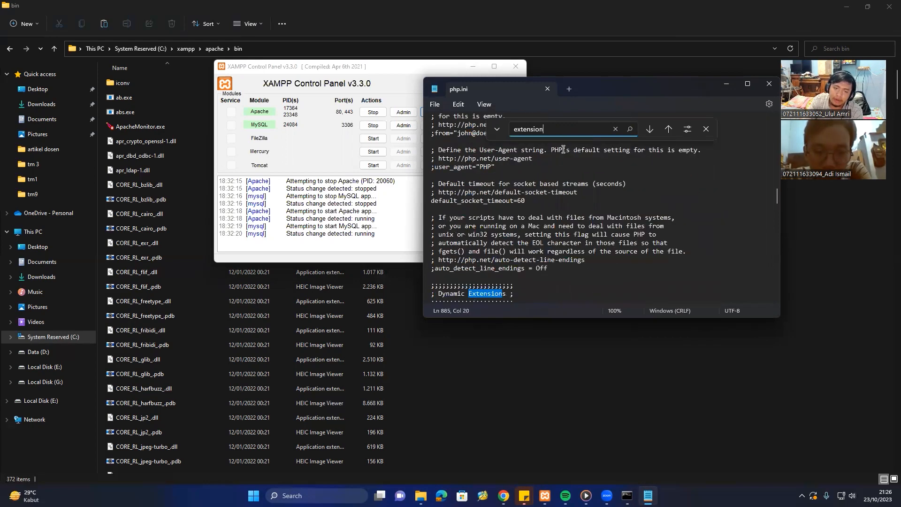
key("Return")
key("Return")
key("Return")
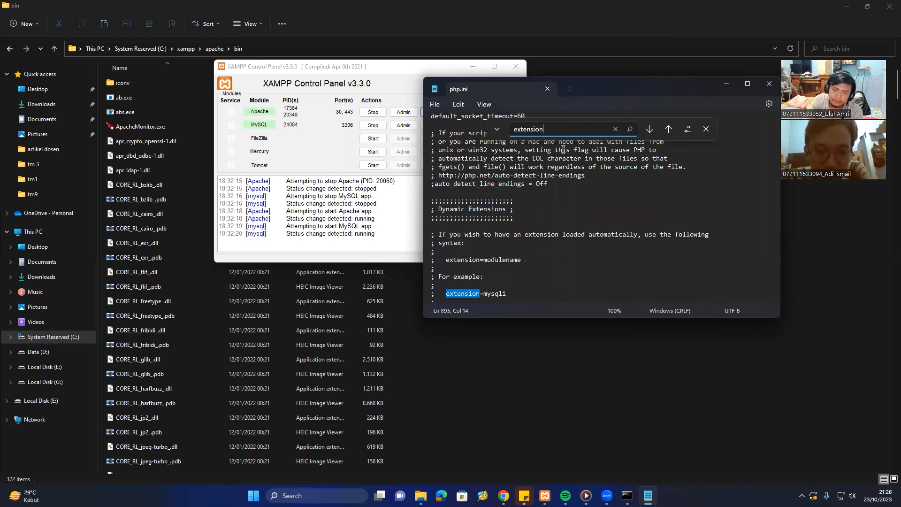
key("Return")
key("Return")
key("Return")
key("Return")
key("Return")
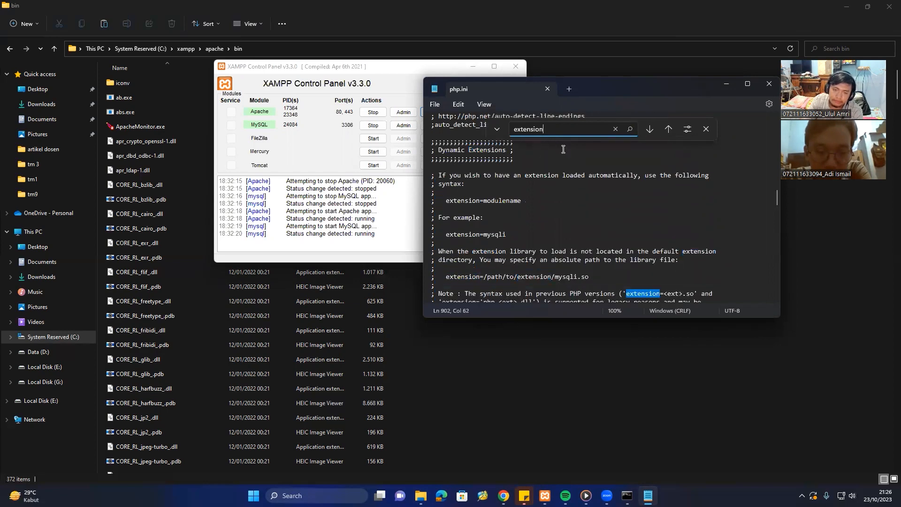
key("Return")
key("Return")
key("Return")
key("Return")
key("Return")
key("Return")
key("Return")
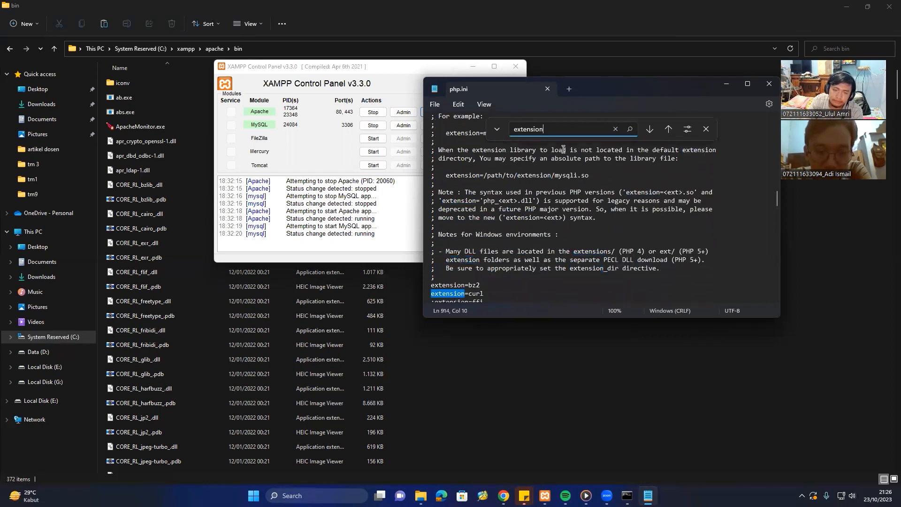
key("Return")
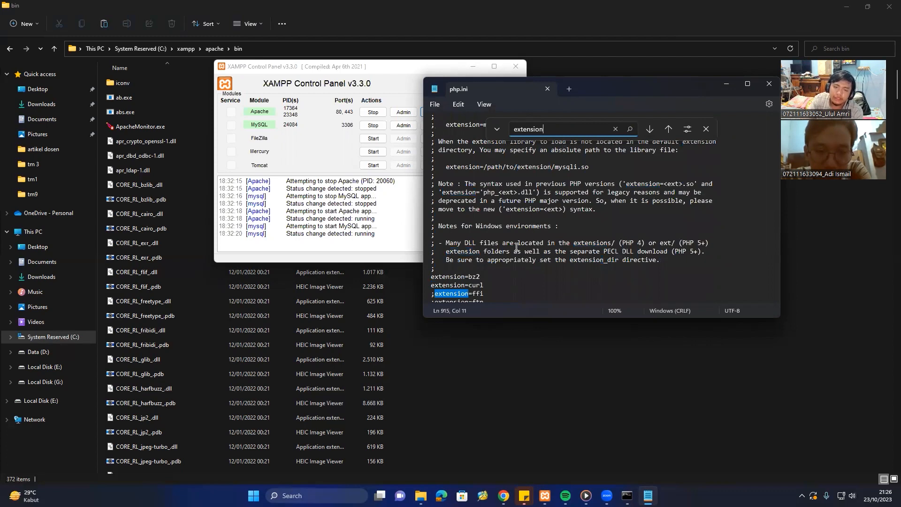
Find the extension=imagick line beside ;extension=shmop in the extension list.
scroll(516, 246, "down", 8)
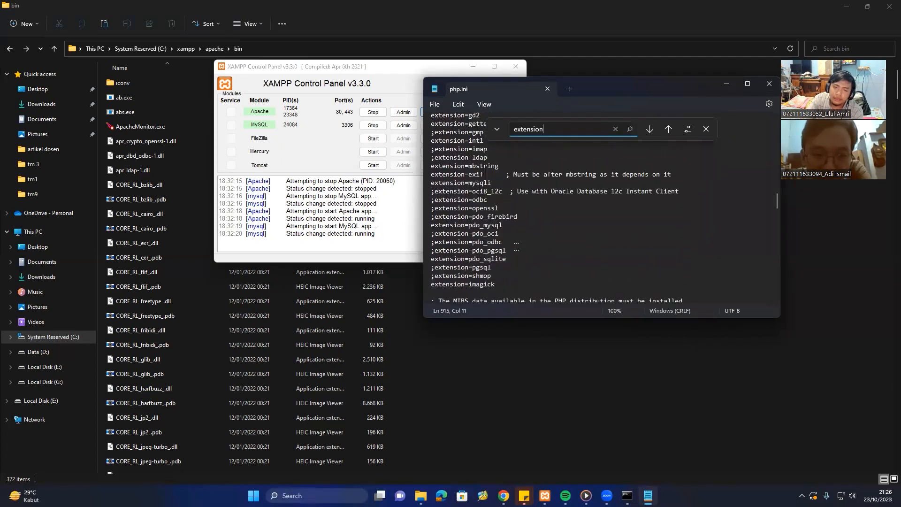
scroll(517, 247, "up", 4)
left_click(490, 174)
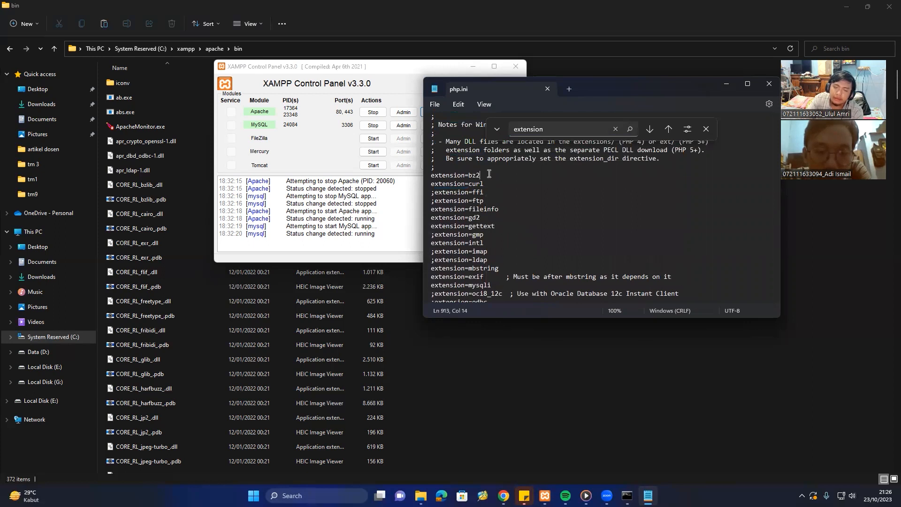
scroll(506, 230, "down", 5)
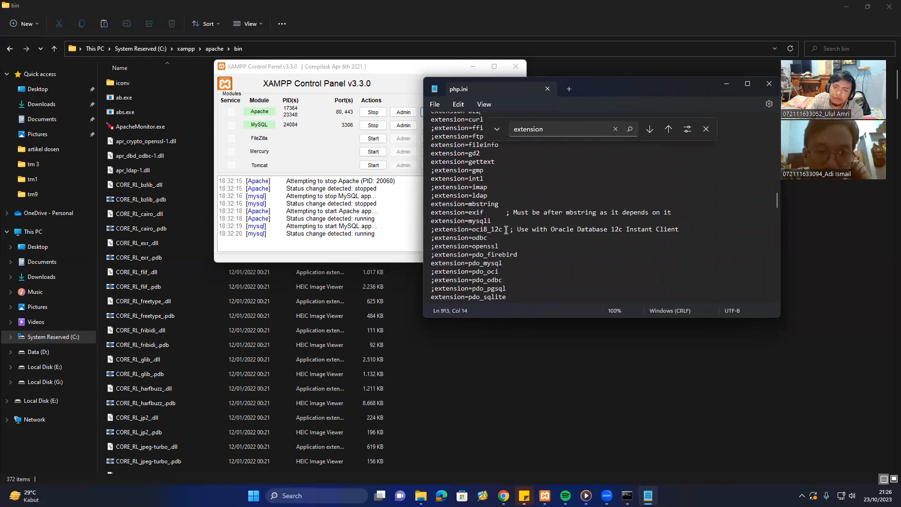
scroll(506, 230, "up", 4)
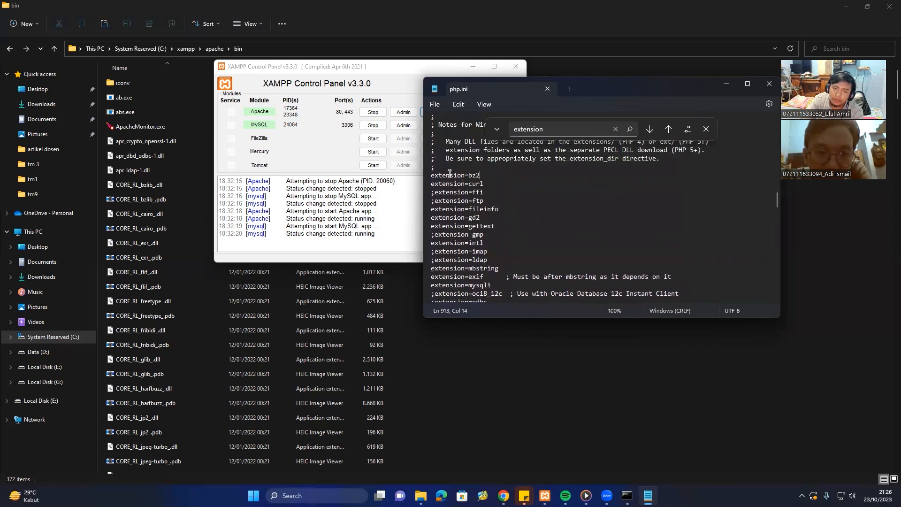
scroll(507, 208, "down", 6)
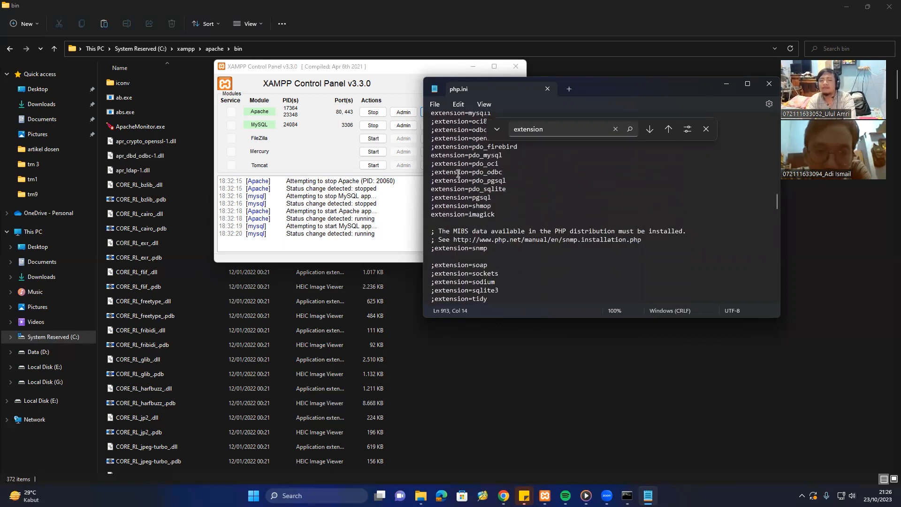
left_click(507, 209)
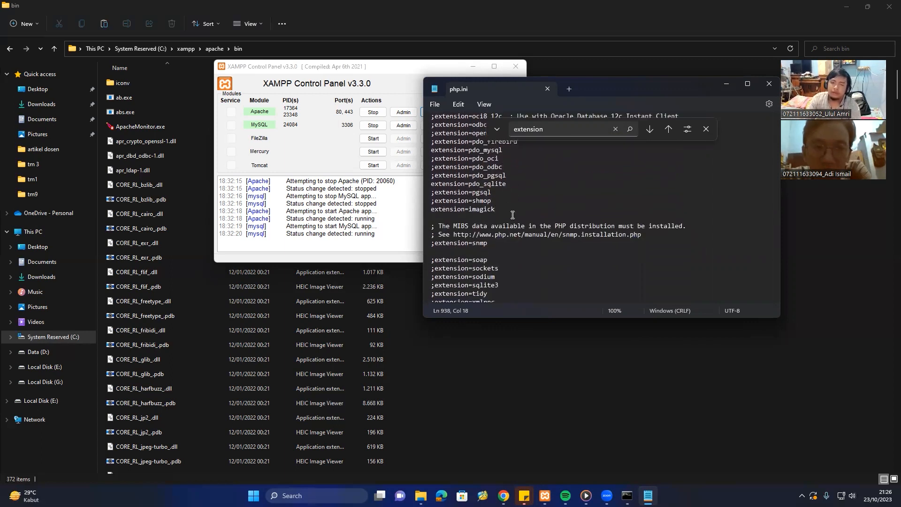
left_click(502, 201)
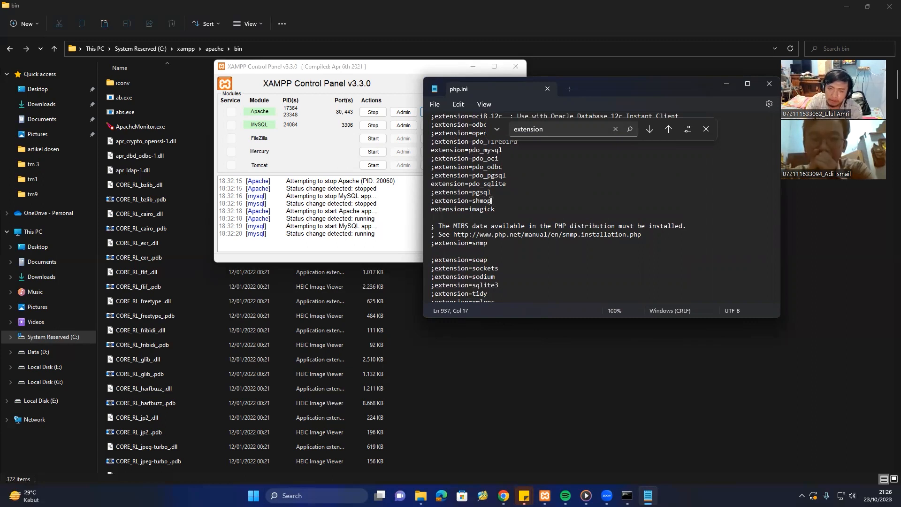
left_click_drag(491, 201, 431, 202)
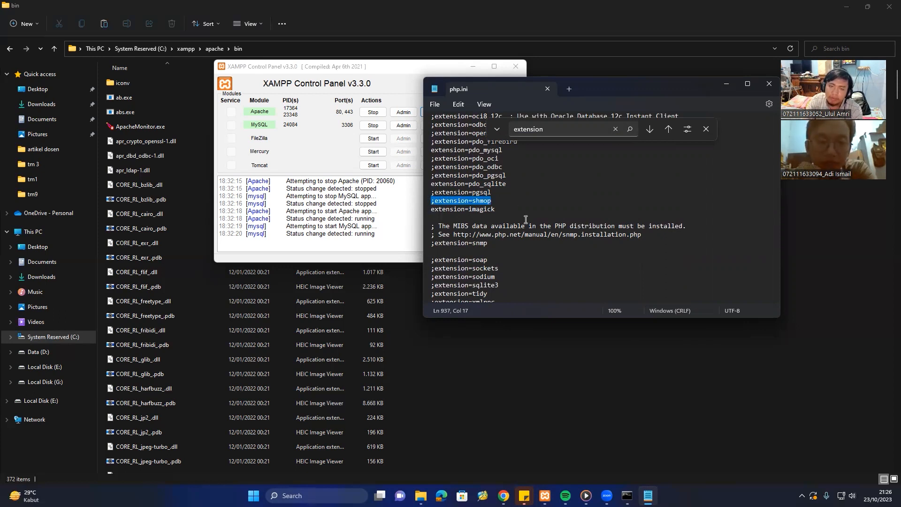
left_click(502, 202)
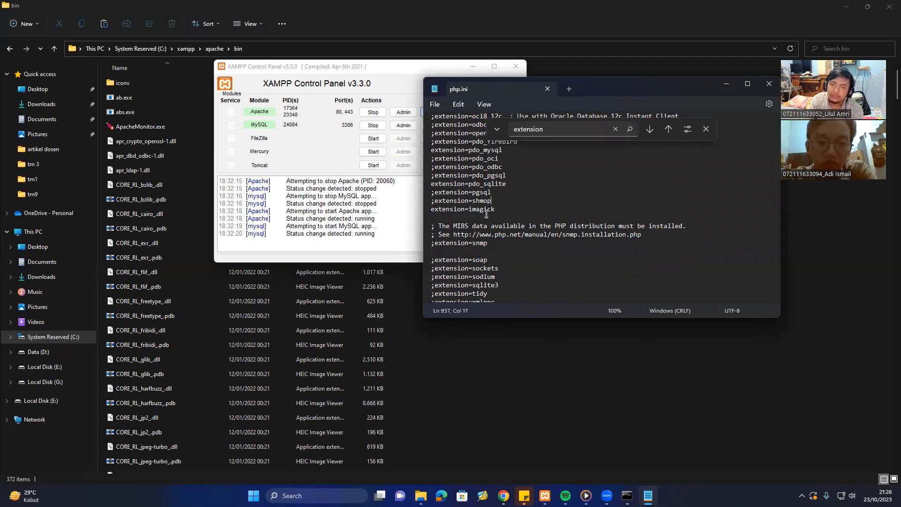
left_click(549, 193)
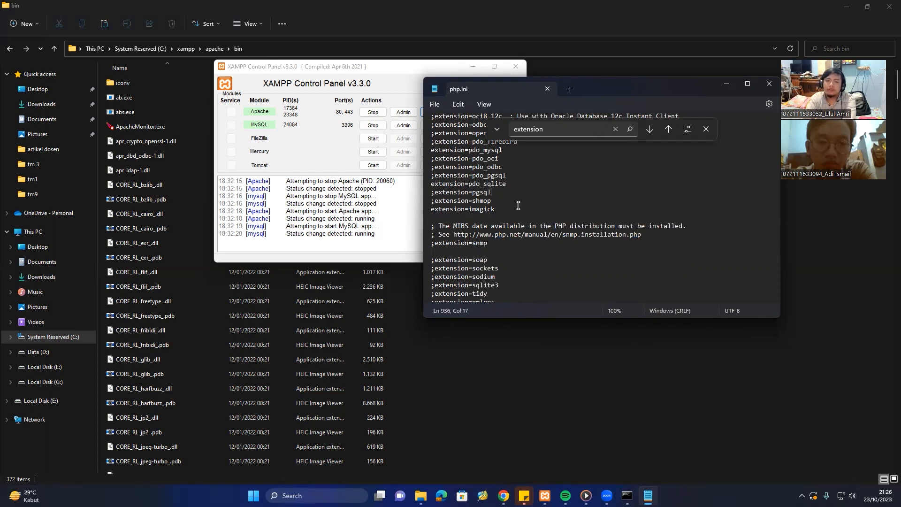
Close php.ini and restart Apache with Stop, then Start.
left_click(768, 82)
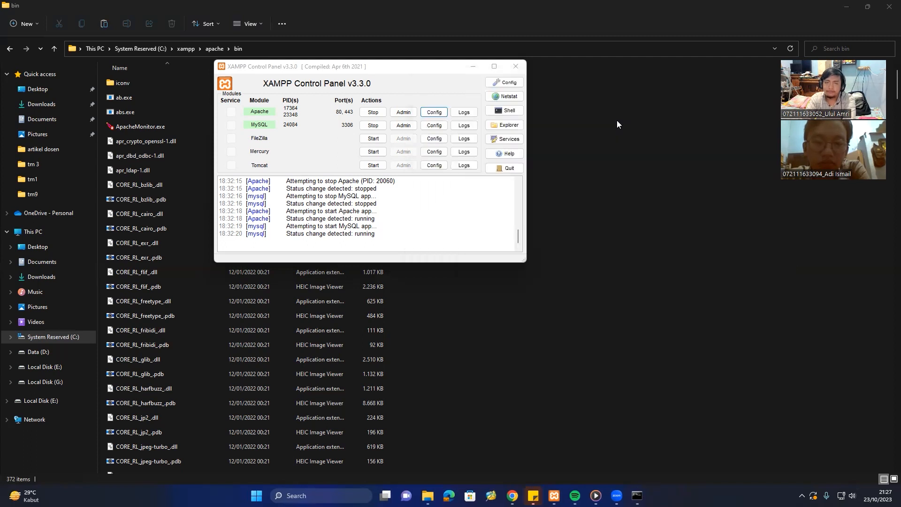
left_click(373, 112)
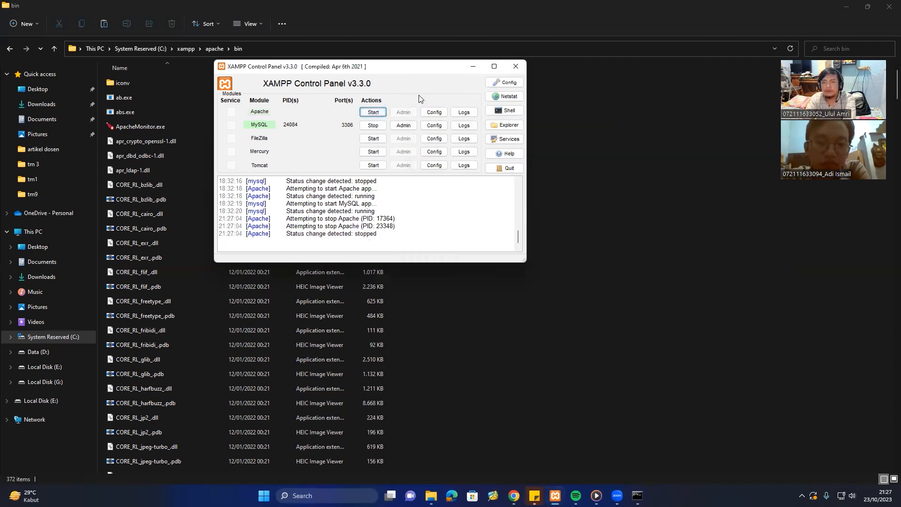
left_click(367, 113)
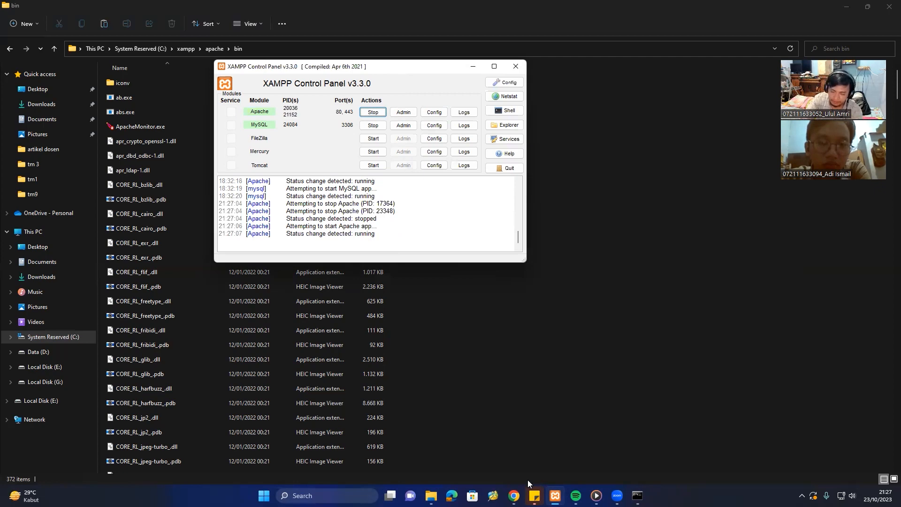
Find 'imagick' on the PHP 7.4.30 phpinfo page and select its supported formats list.
mouse_move(514, 495)
left_click(674, 422)
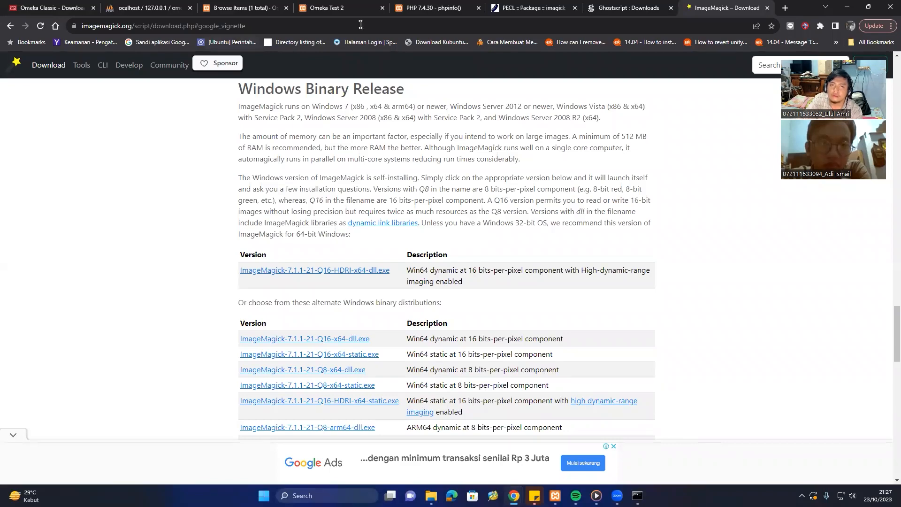
left_click(435, 7)
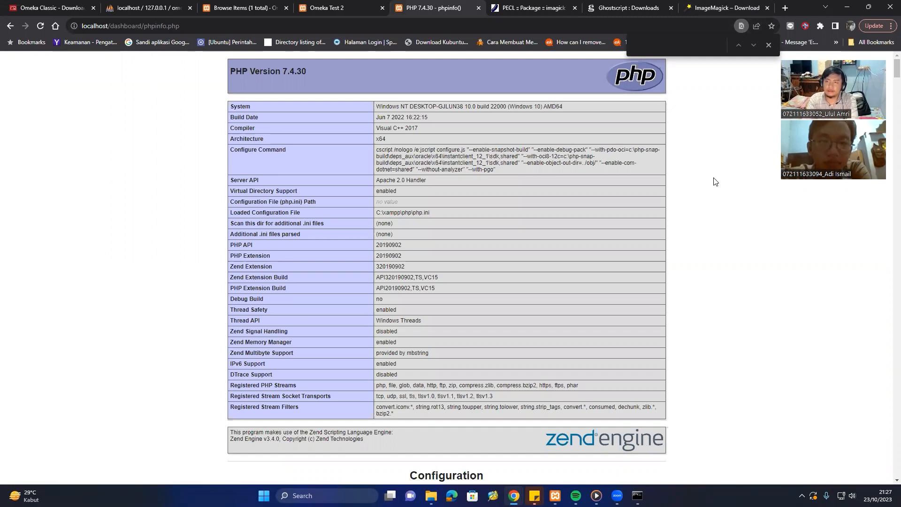
type("gick")
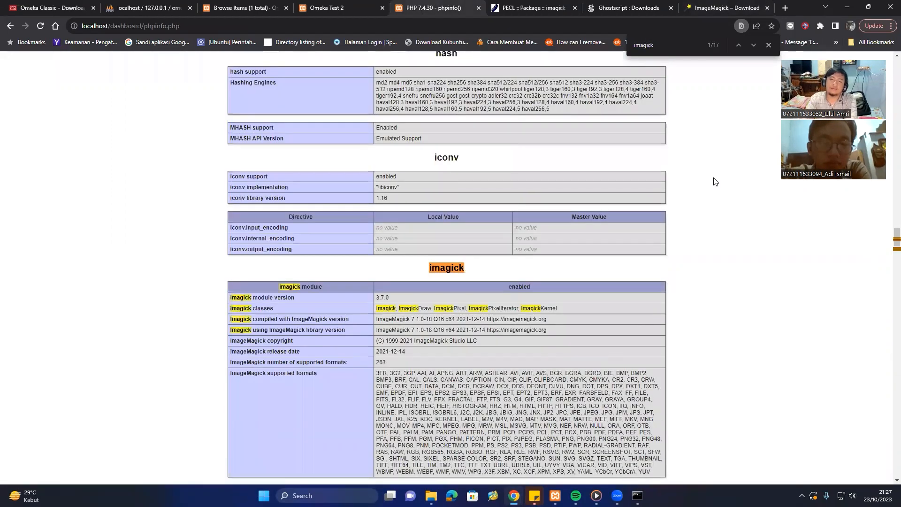
scroll(680, 333, "down", 3)
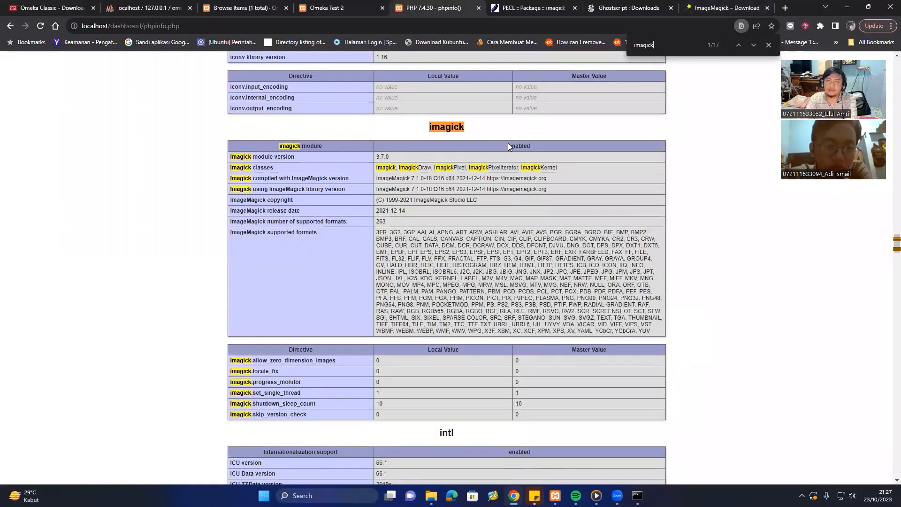
left_click_drag(379, 232, 507, 249)
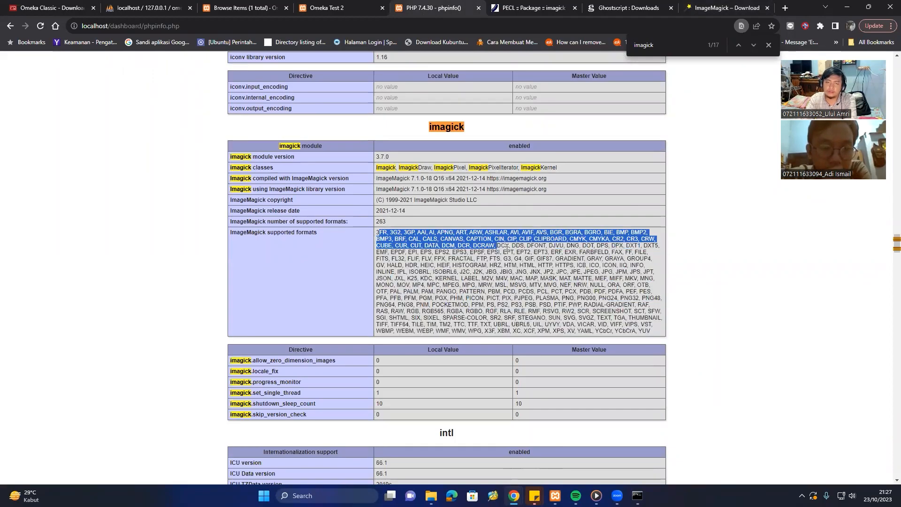
left_click(400, 230)
left_click_drag(376, 232, 657, 331)
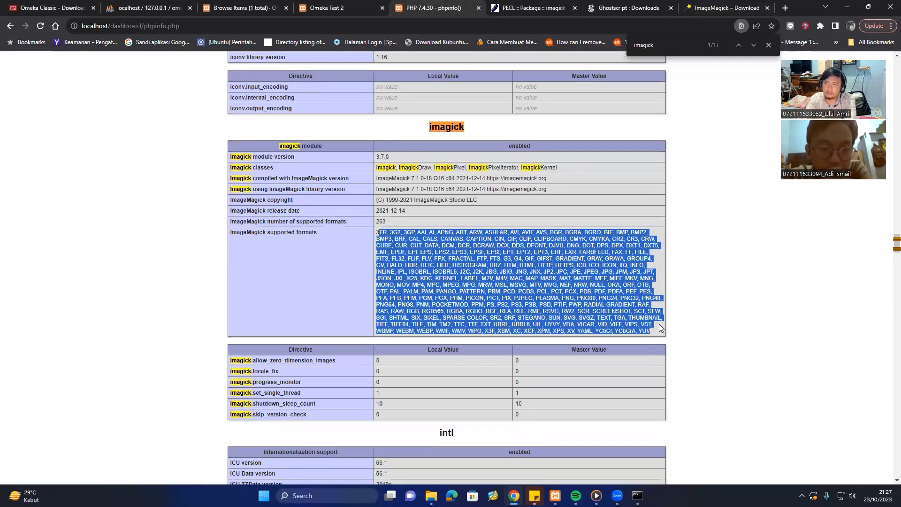
left_click(675, 249)
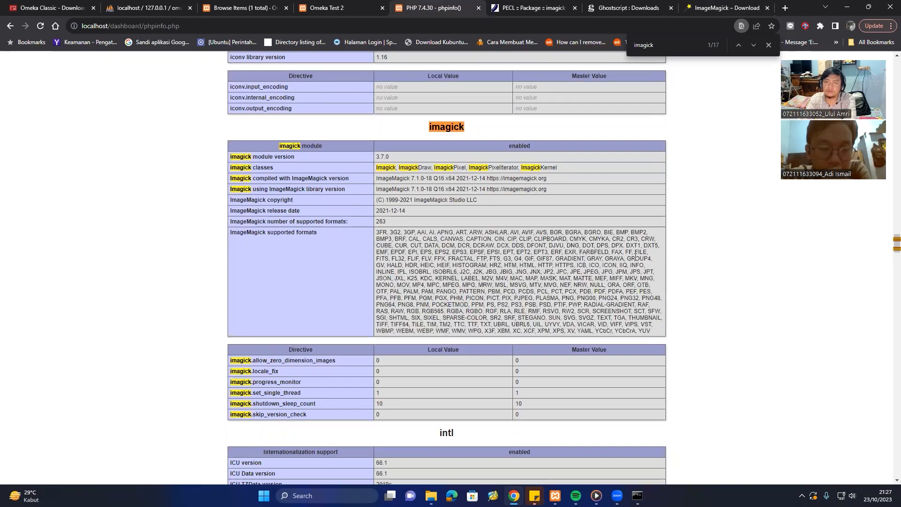
Return to the ImageMagick download page, then bring up Omeka's config folder in File Explorer.
scroll(636, 257, "up", 12)
scroll(636, 258, "up", 20)
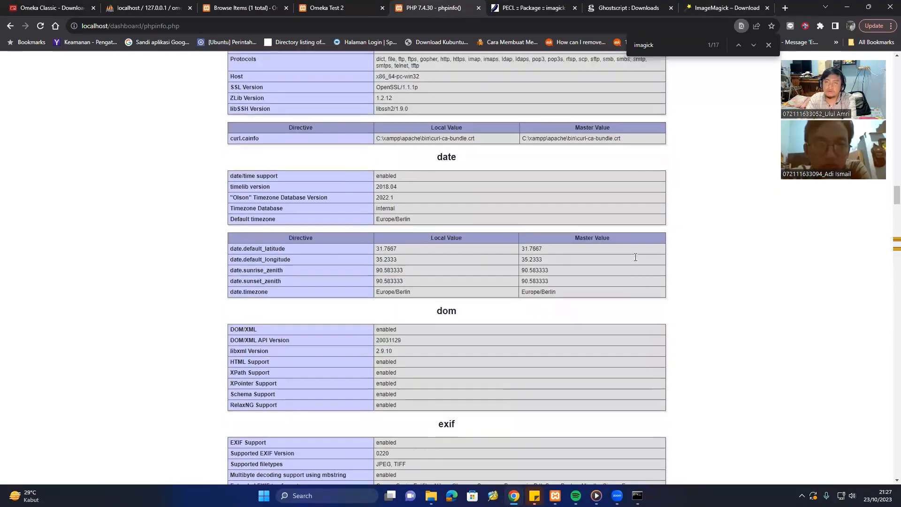
scroll(635, 258, "up", 15)
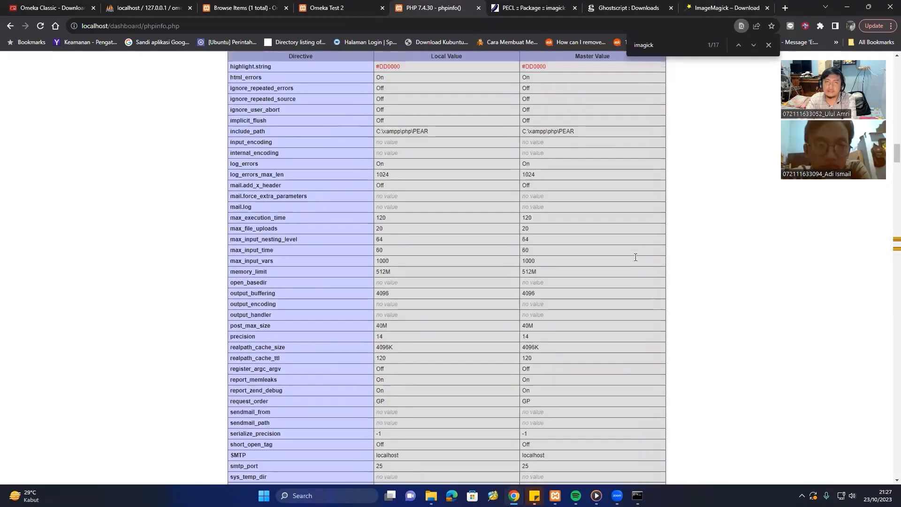
left_click(724, 4)
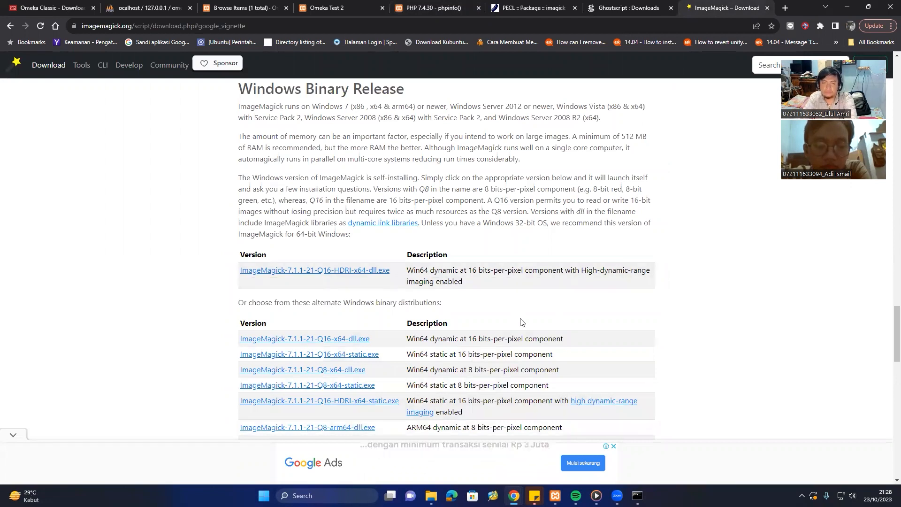
mouse_move(430, 495)
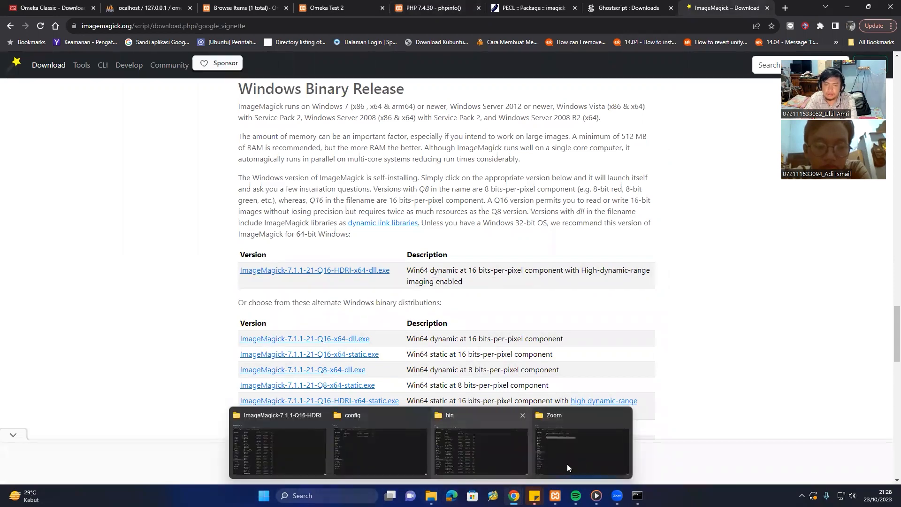
left_click(375, 456)
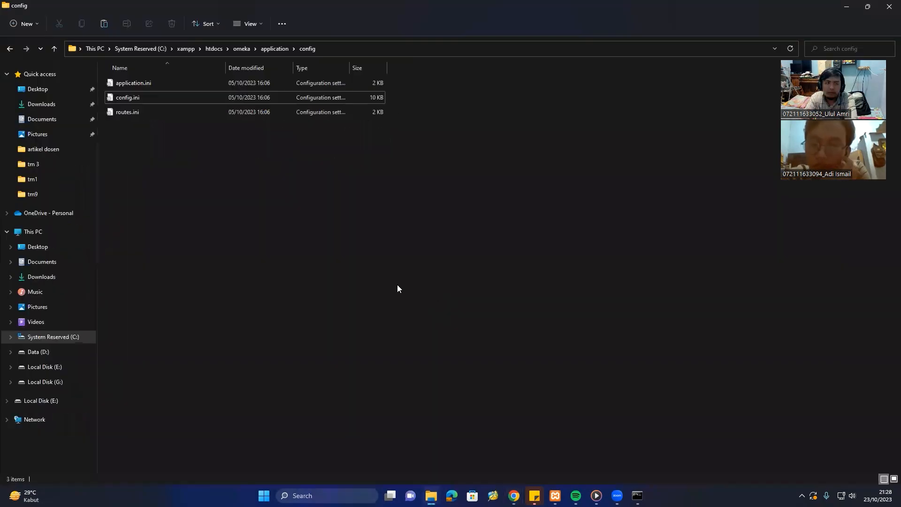
Browse omeka > application > libraries > Omeka > File > Derivative > Strategy and open ExternalImageMagick.php.
left_click(242, 49)
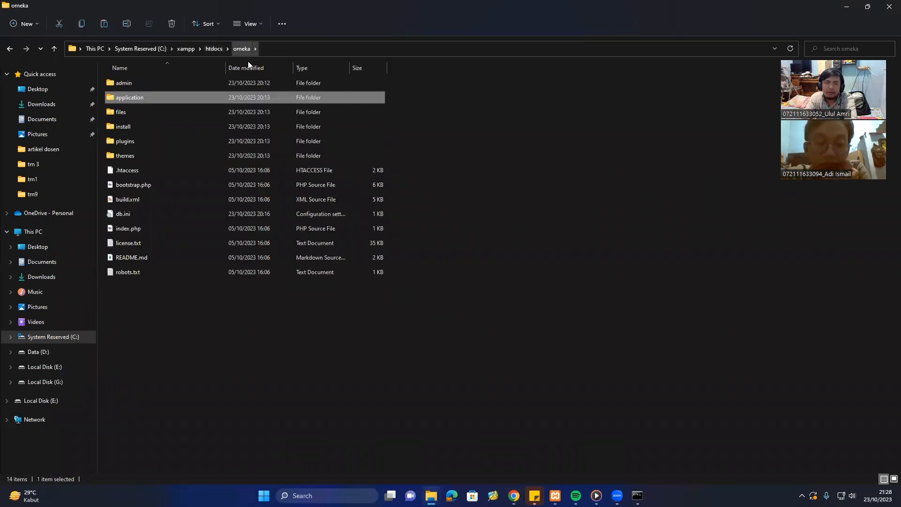
double_click(222, 98)
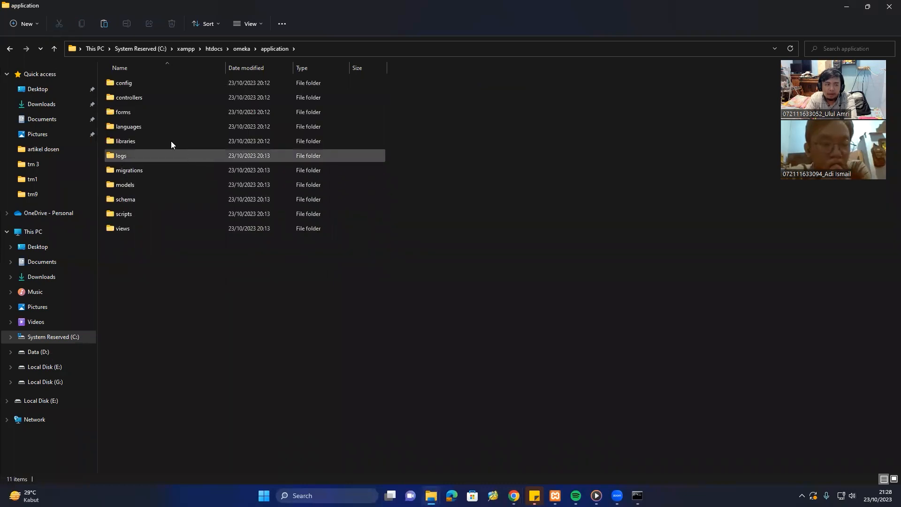
double_click(171, 141)
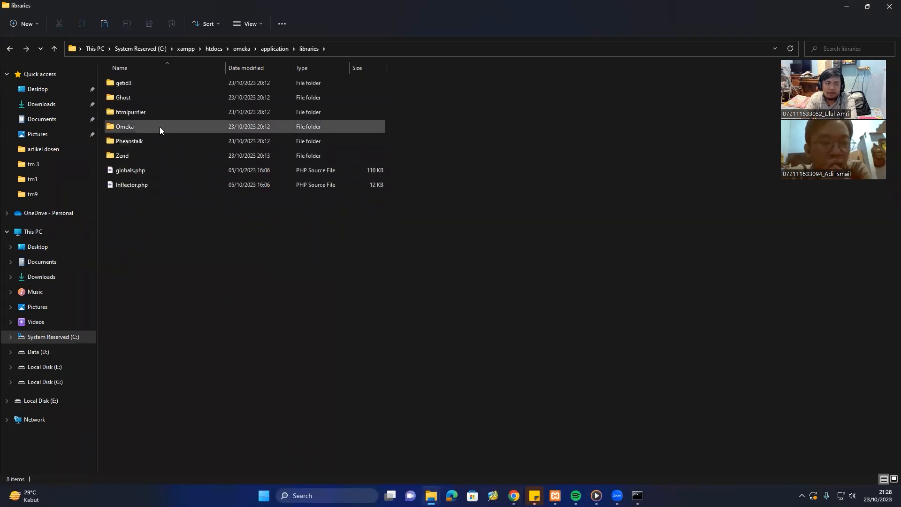
double_click(159, 127)
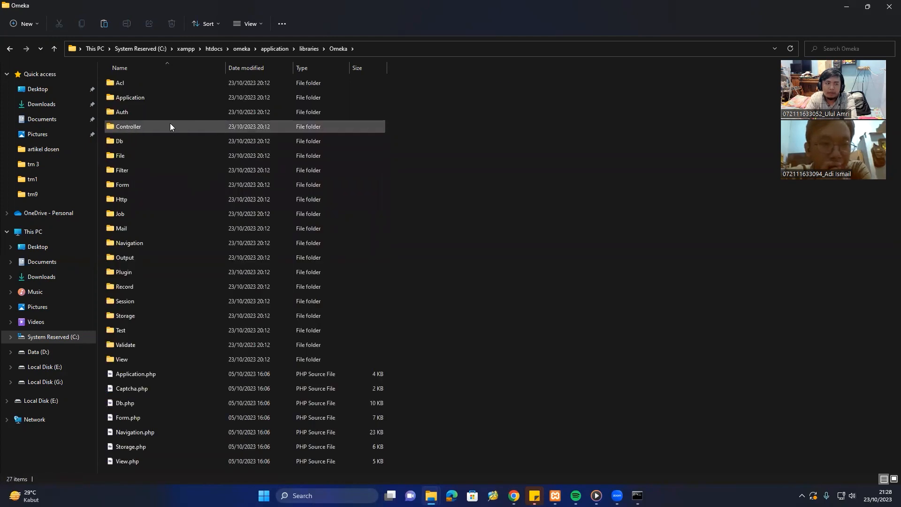
left_click(172, 159)
double_click(187, 161)
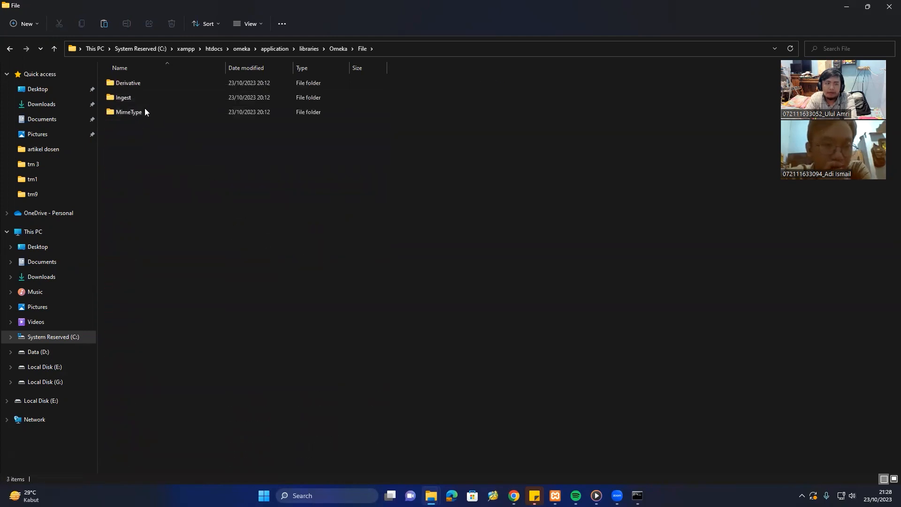
double_click(171, 84)
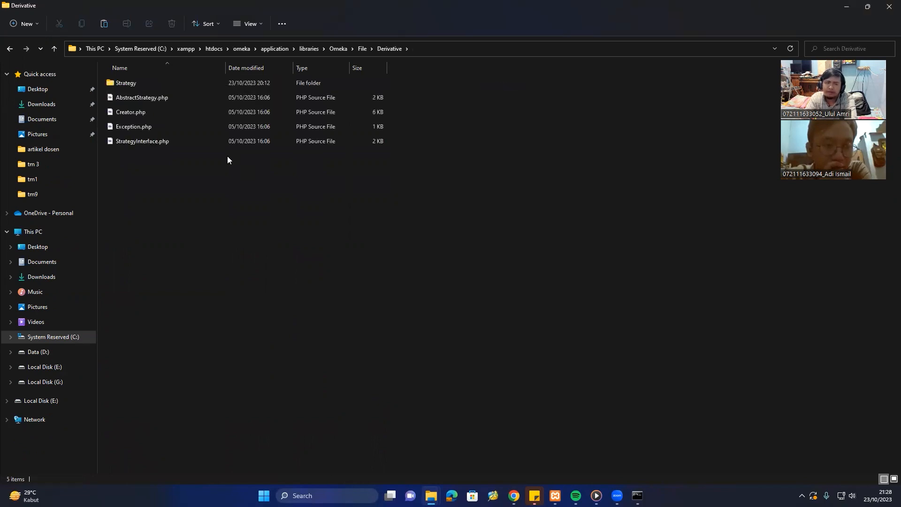
double_click(149, 84)
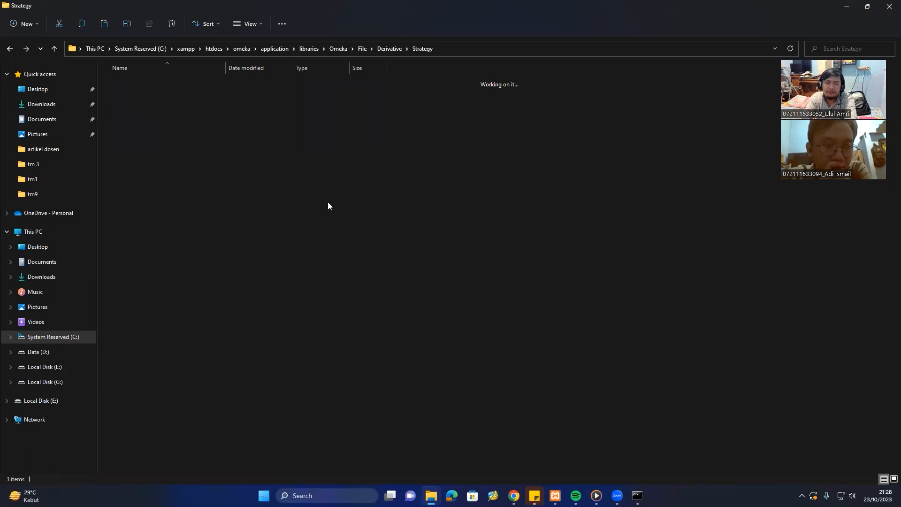
left_click(165, 84)
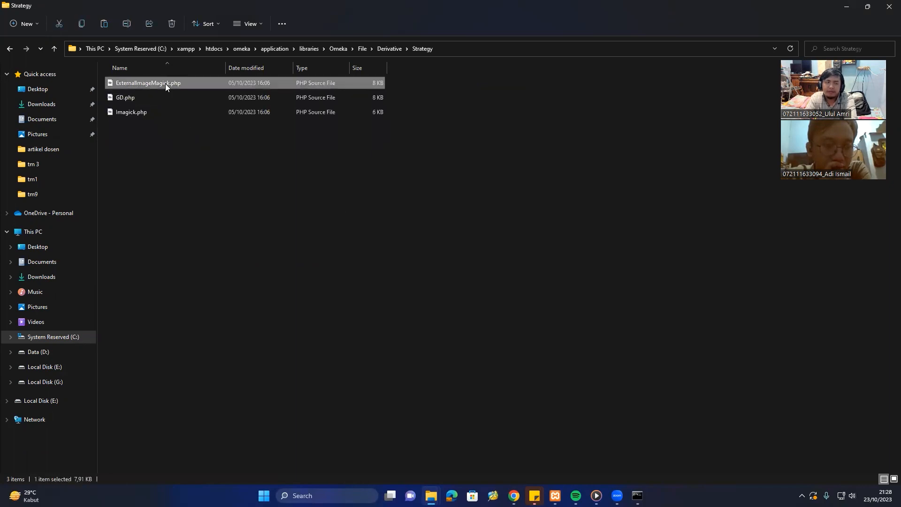
right_click(166, 83)
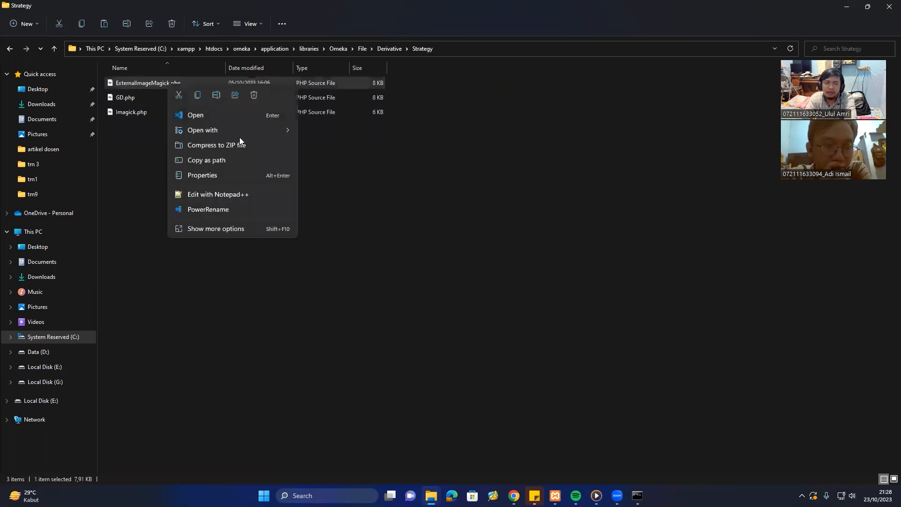
left_click(240, 118)
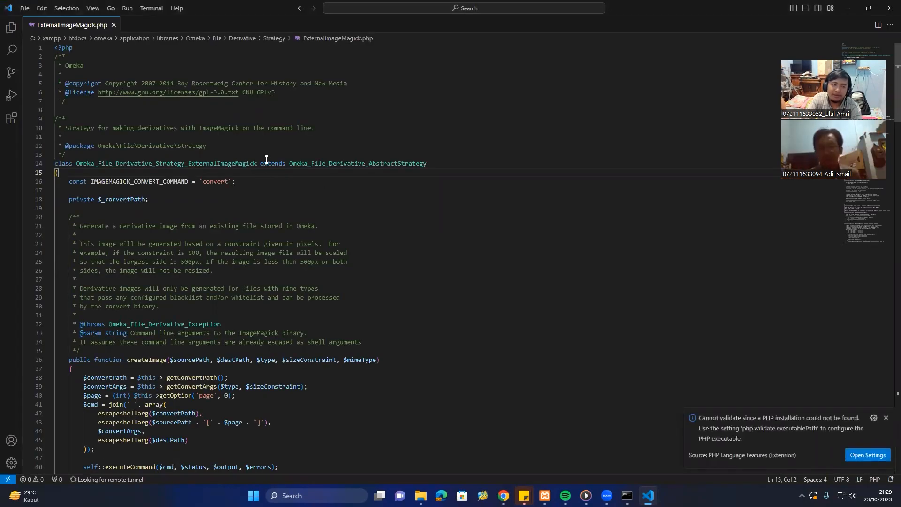
Change the IMAGEMAGICK_CONVERT_COMMAND constant on line 16 to 'convert.exe'.
scroll(267, 160, "down", 4)
scroll(267, 160, "up", 3)
scroll(266, 159, "down", 4)
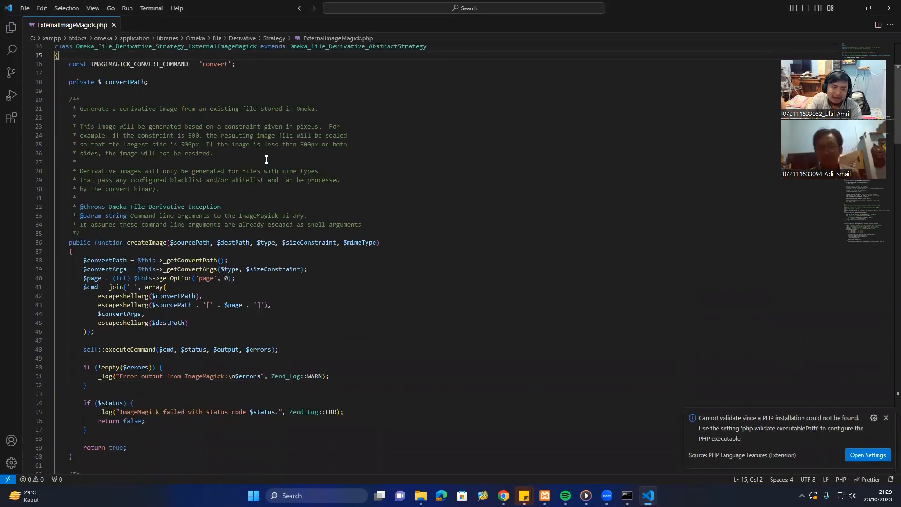
scroll(267, 160, "up", 5)
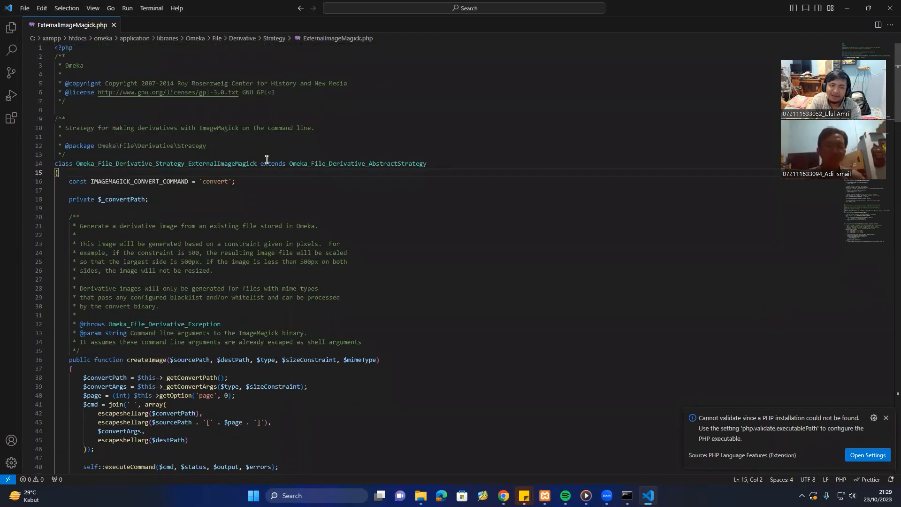
left_click(98, 181)
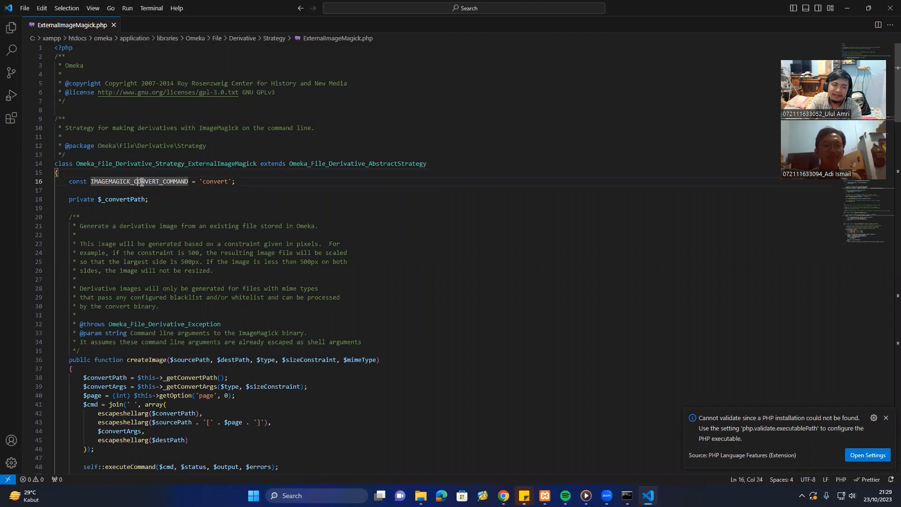
left_click(188, 181)
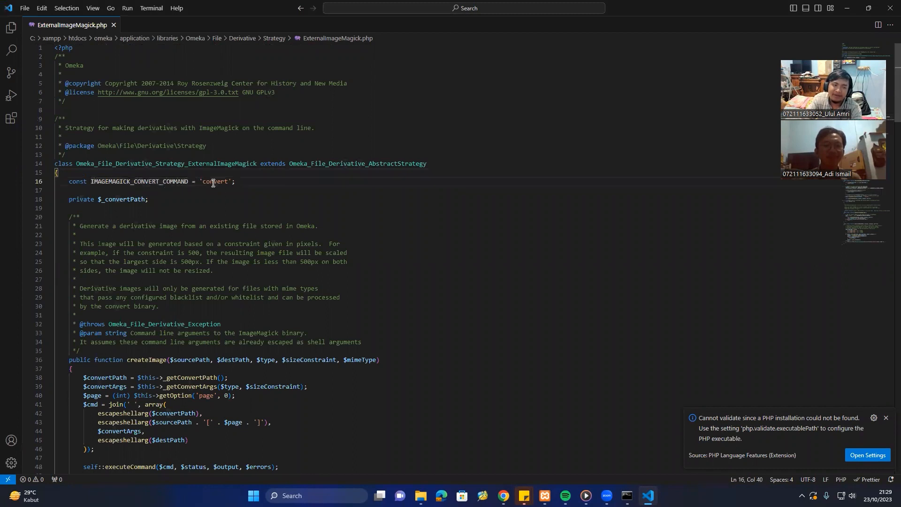
left_click(228, 182)
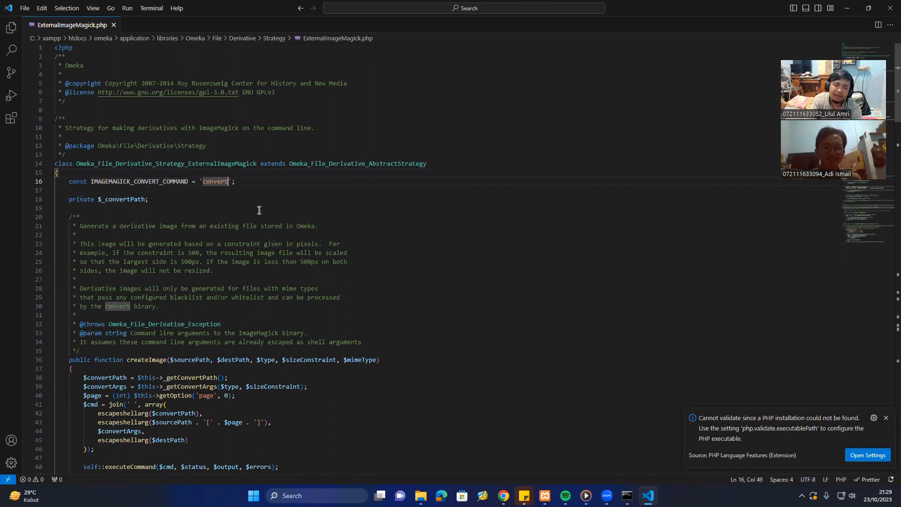
type(".exe")
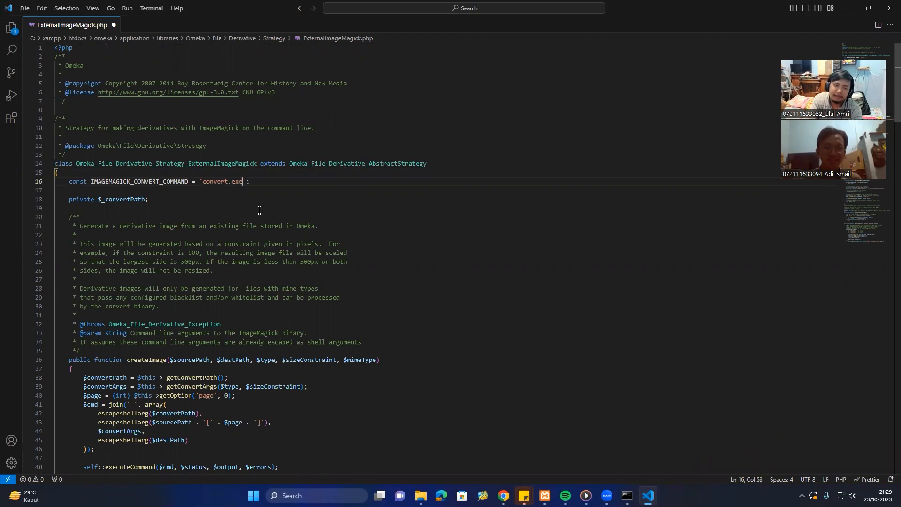
scroll(260, 187, "down", 1)
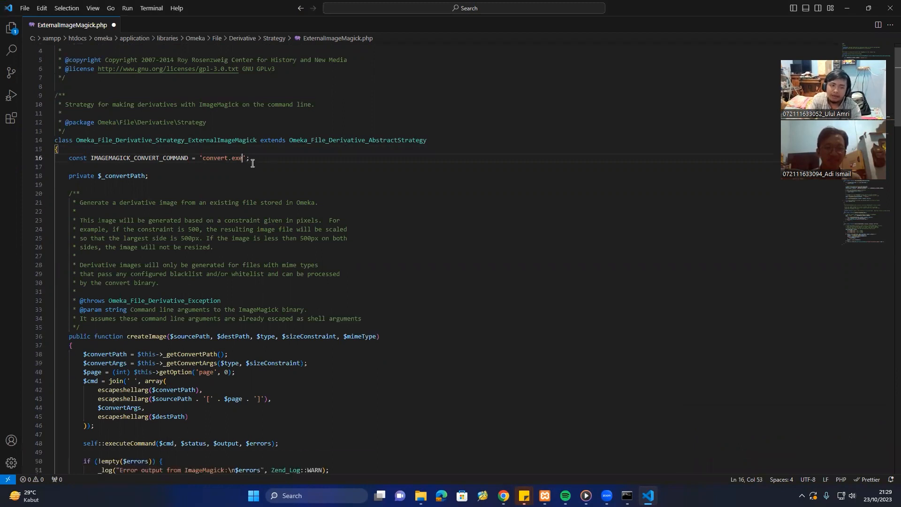
left_click_drag(250, 158, 57, 164)
left_click(255, 159)
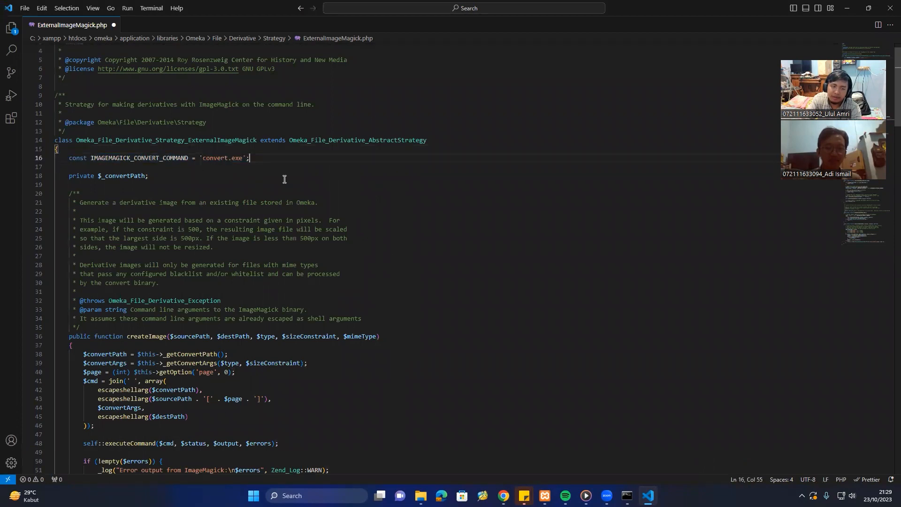
scroll(285, 178, "down", 5)
scroll(284, 179, "down", 2)
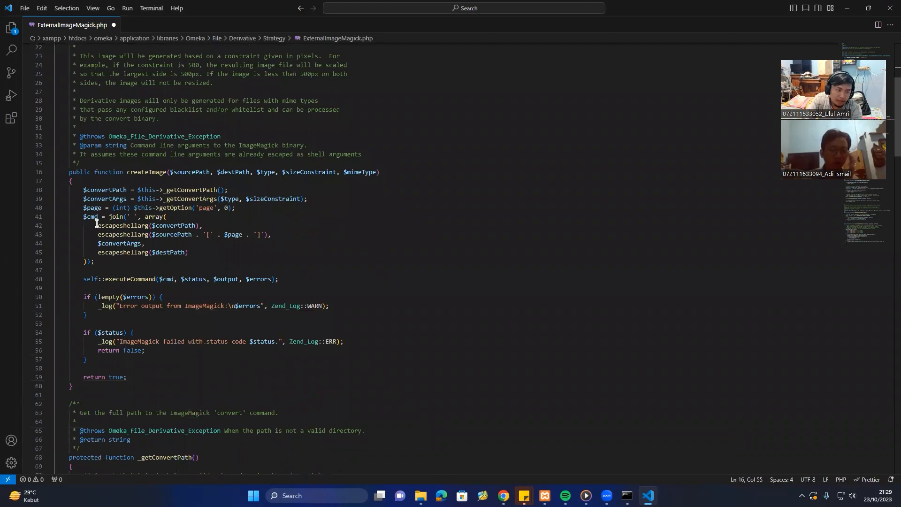
On line 42, replace escapeshellarg with escapeshellcmd for $convertPath.
left_click(145, 226)
left_click(145, 226)
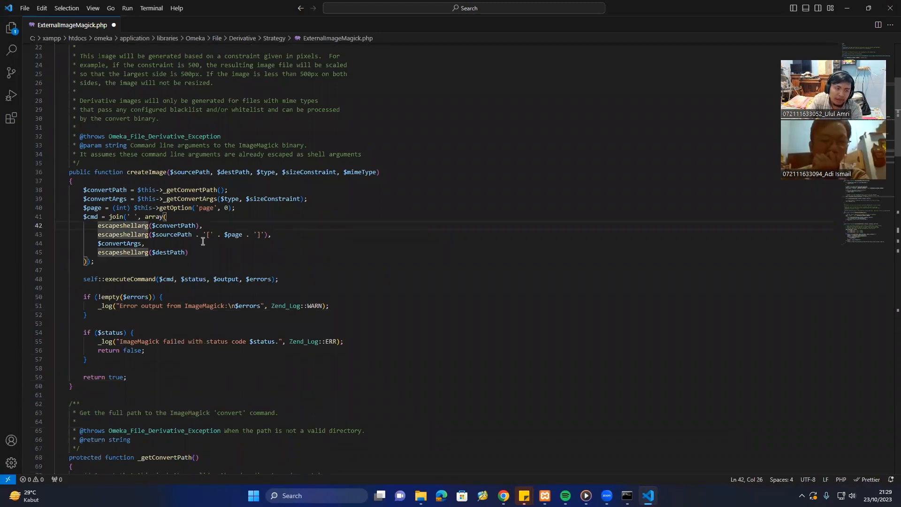
key("BackSpace")
key("BackSpace")
key("BackSpace")
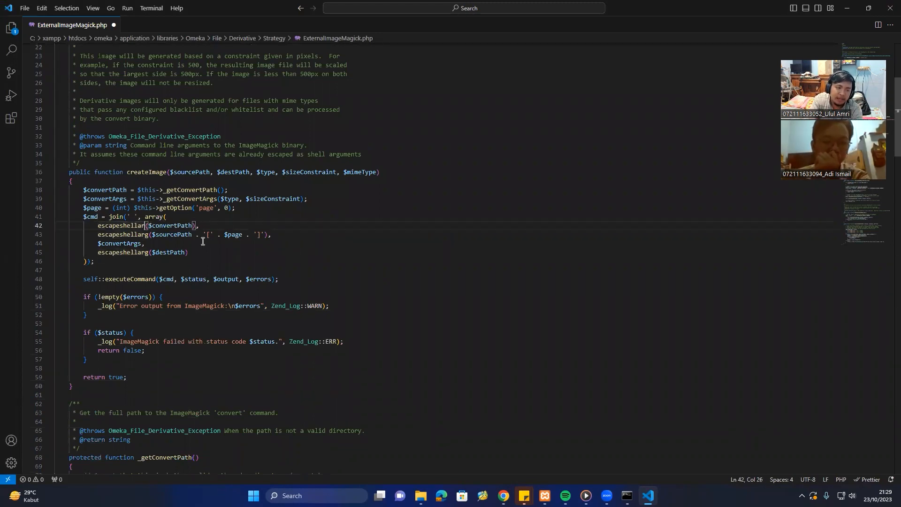
type("cmd")
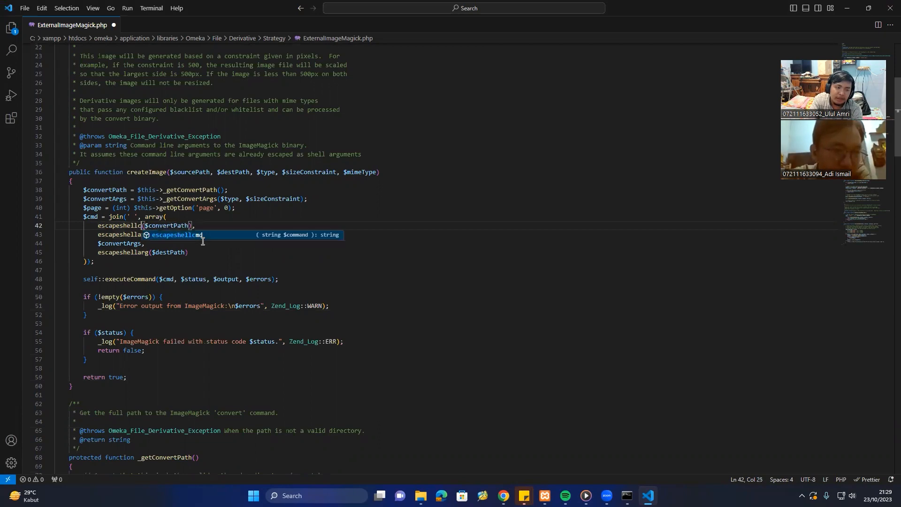
key("Escape")
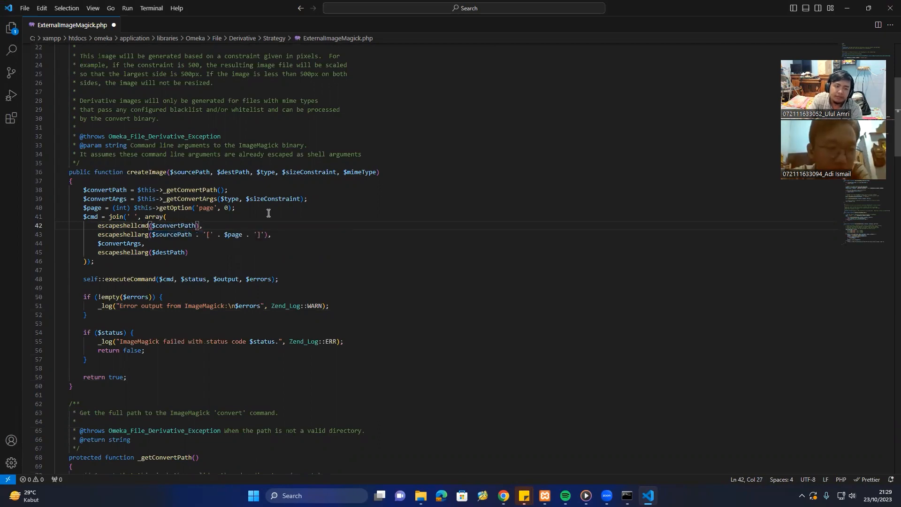
scroll(259, 223, "up", 7)
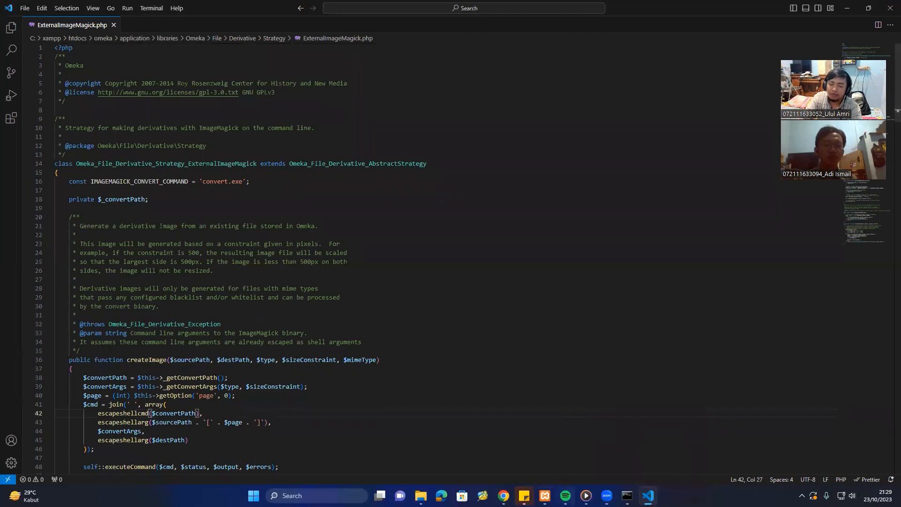
left_click(544, 495)
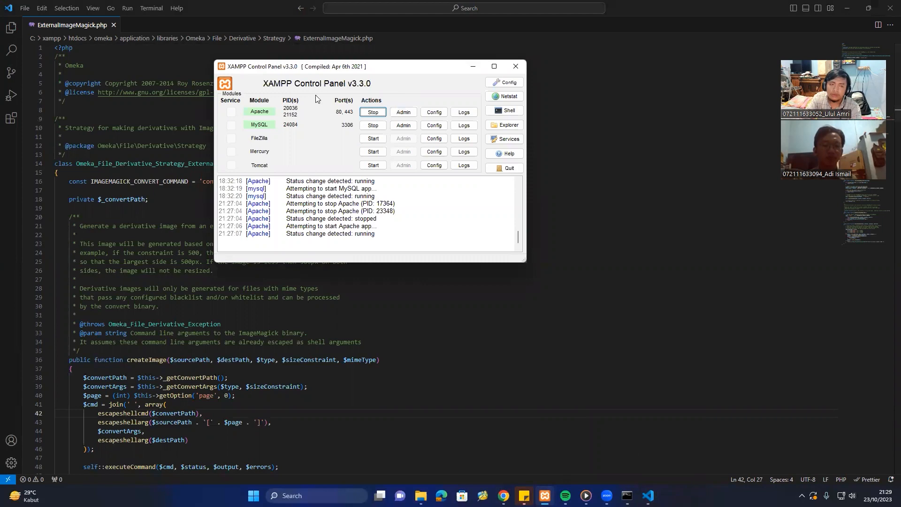
Stop and restart Apache in XAMPP so it runs on ports 80 and 443 again.
left_click_drag(408, 67, 318, 87)
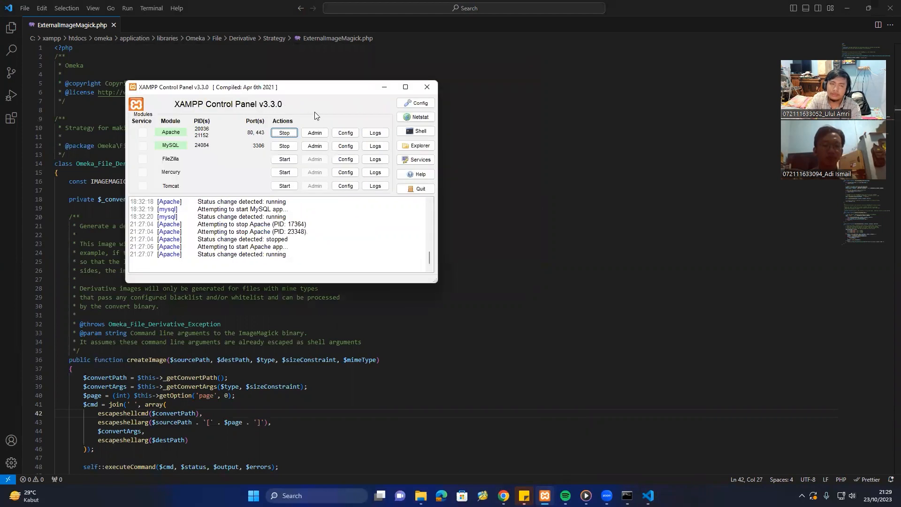
left_click(282, 134)
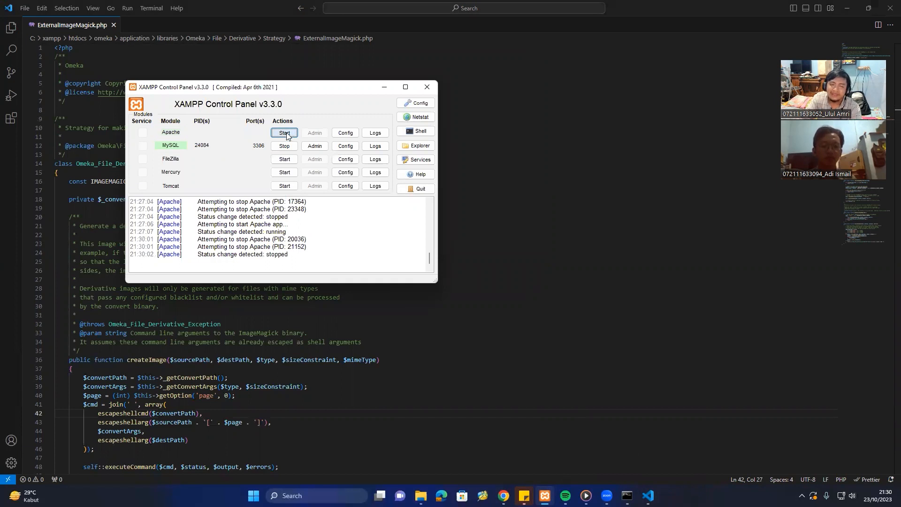
left_click(285, 133)
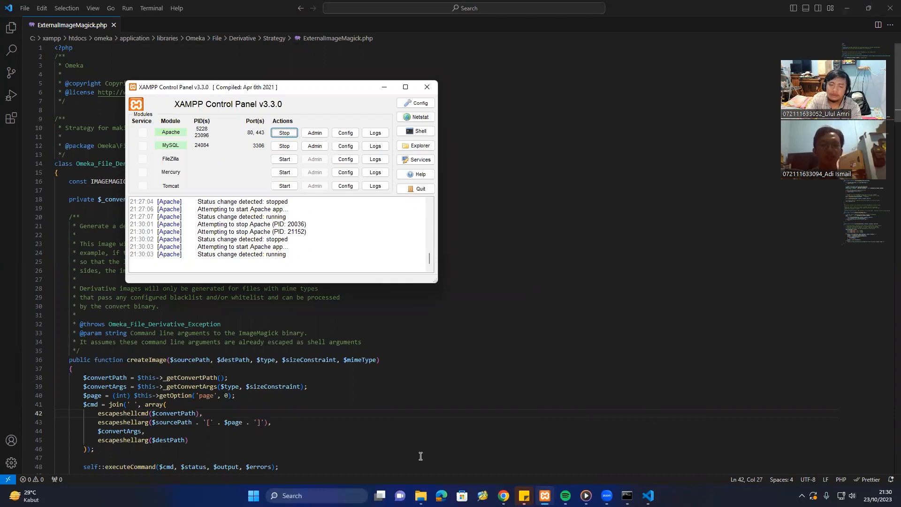
mouse_move(420, 496)
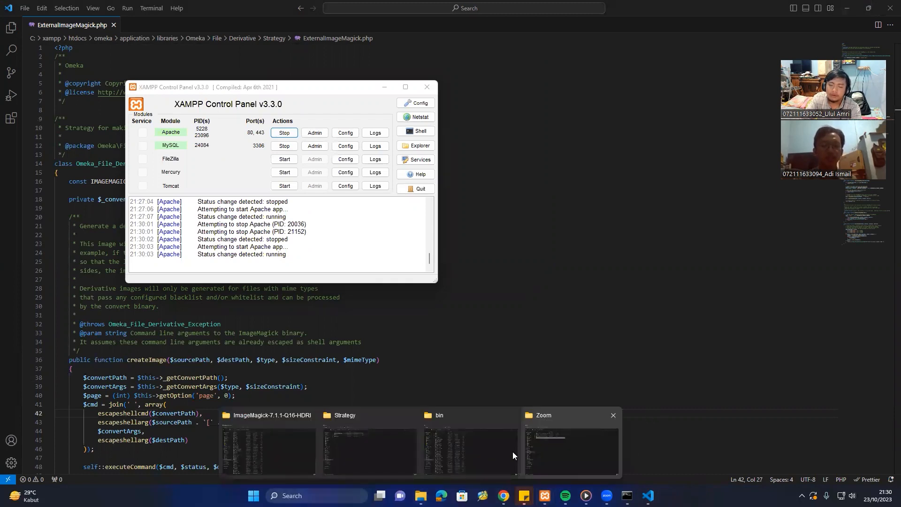
left_click(356, 445)
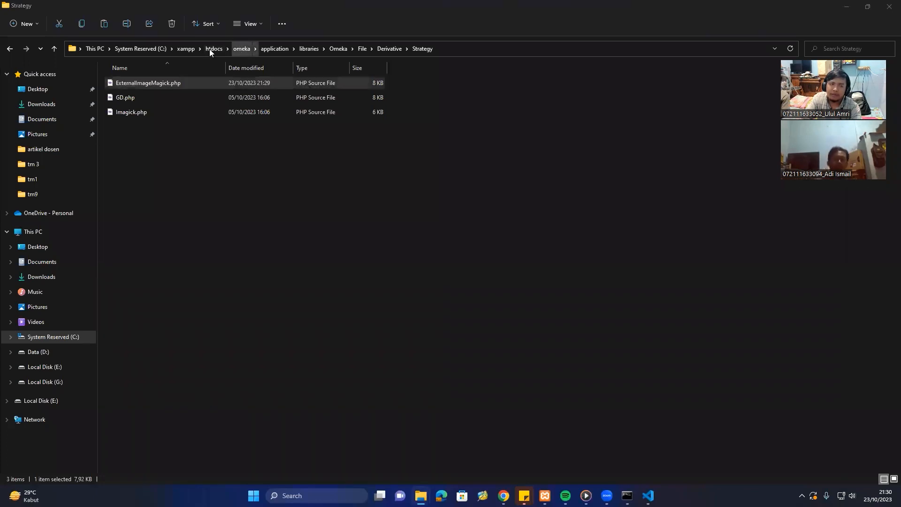
left_click(145, 47)
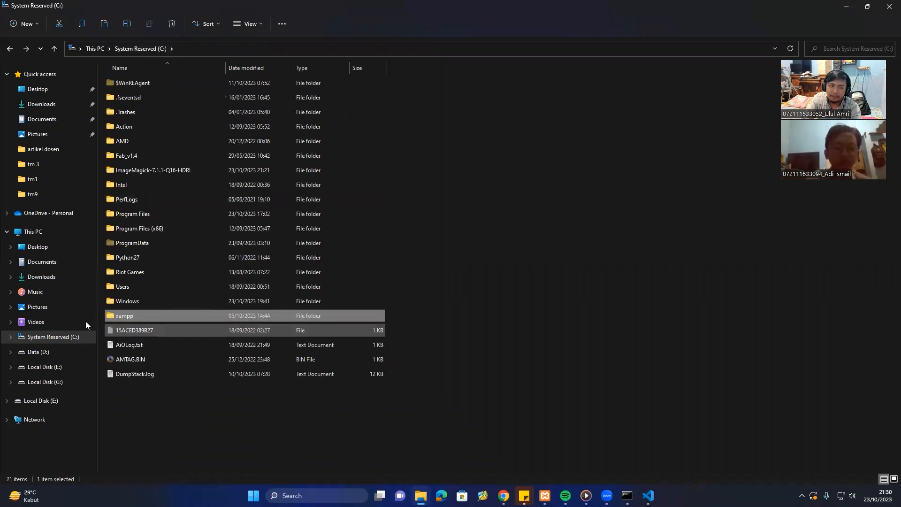
double_click(131, 175)
left_click(276, 46)
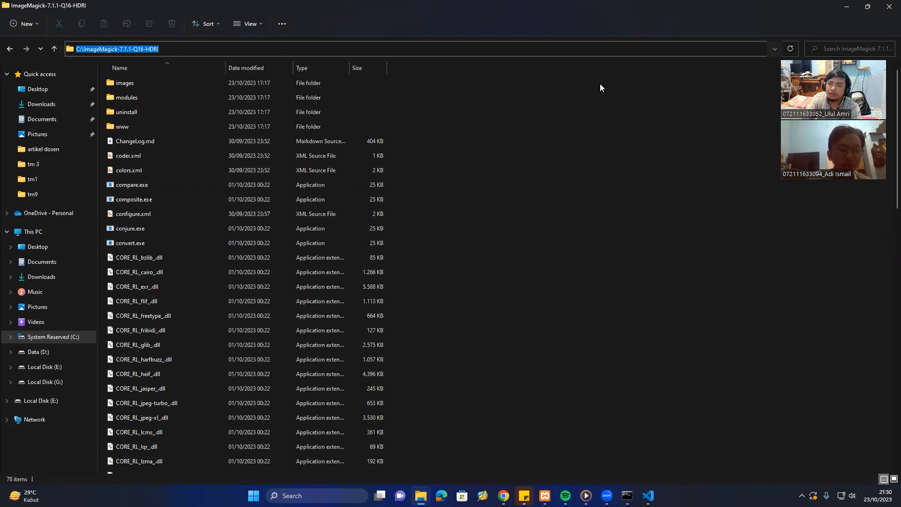
left_click(847, 6)
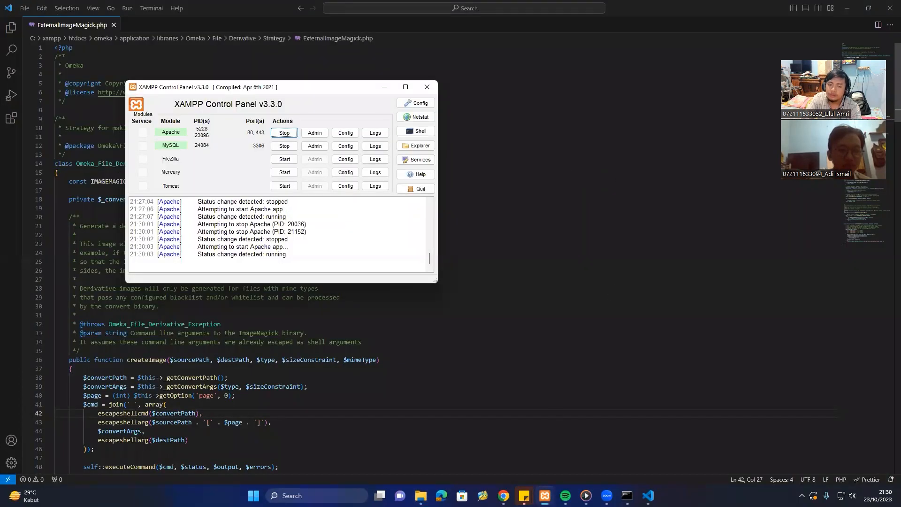
Set ImageMagick Directory Path to C:\ImageMagick-7.1.1-Q16-HDRI, test it, and save Omeka settings.
mouse_move(504, 496)
left_click(706, 446)
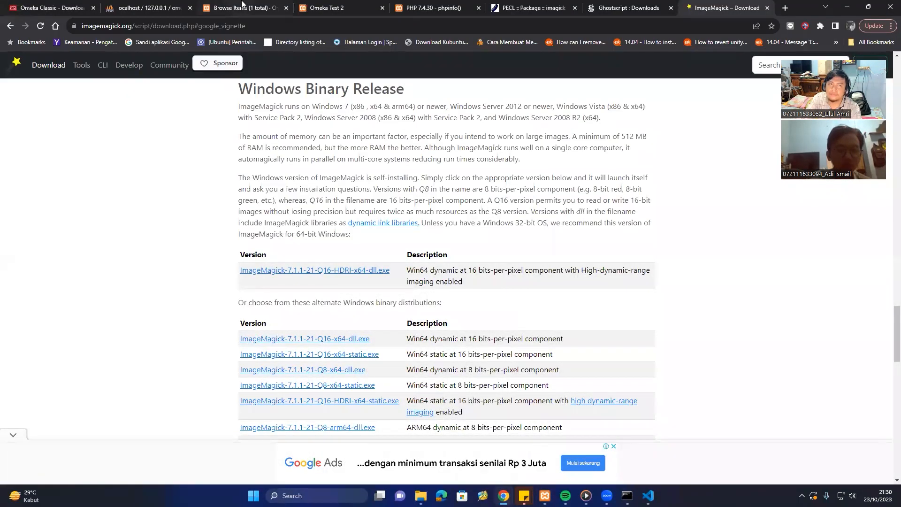
left_click(242, 6)
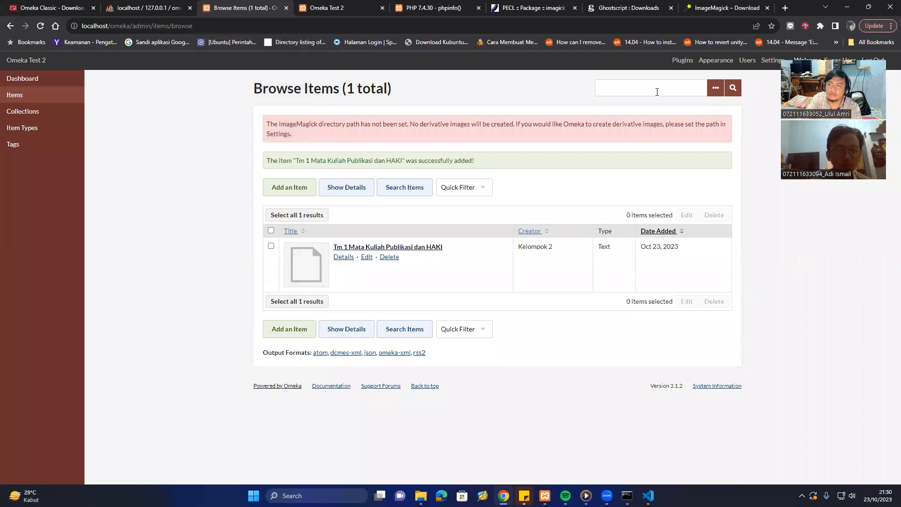
left_click(772, 60)
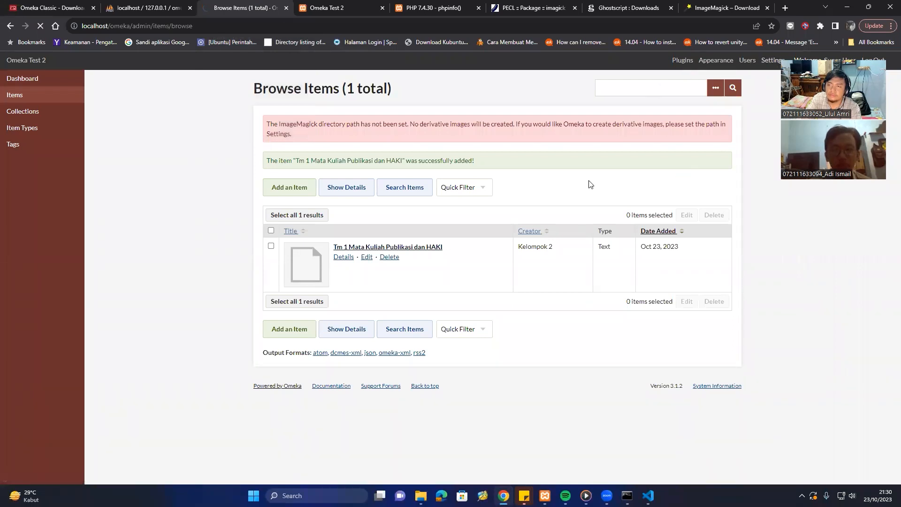
scroll(593, 257, "down", 1)
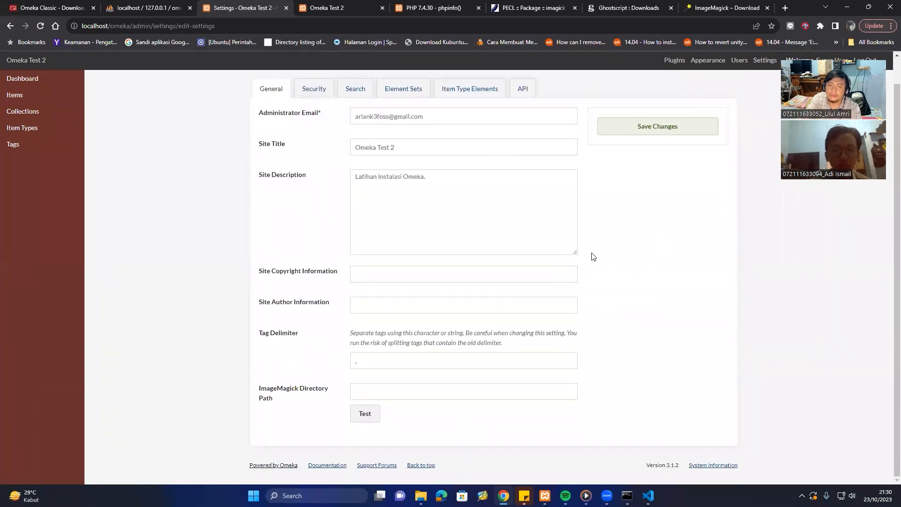
left_click(483, 393)
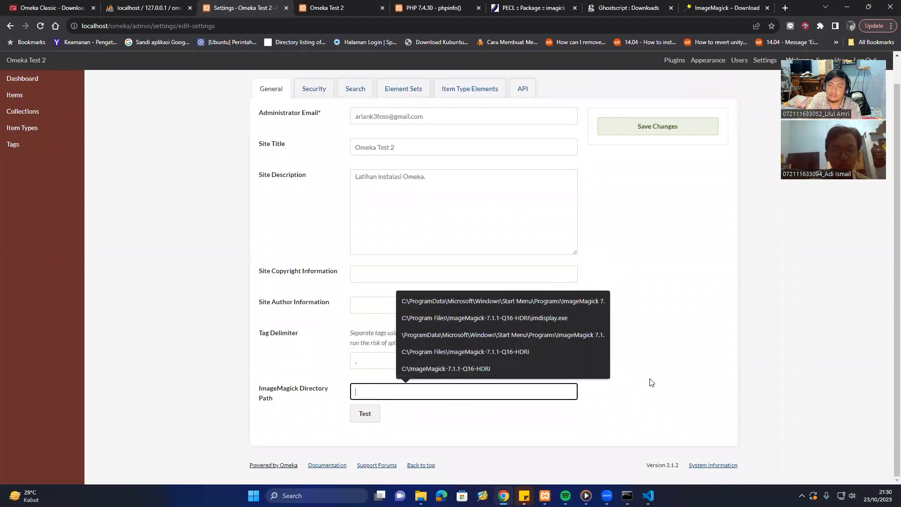
left_click(542, 369)
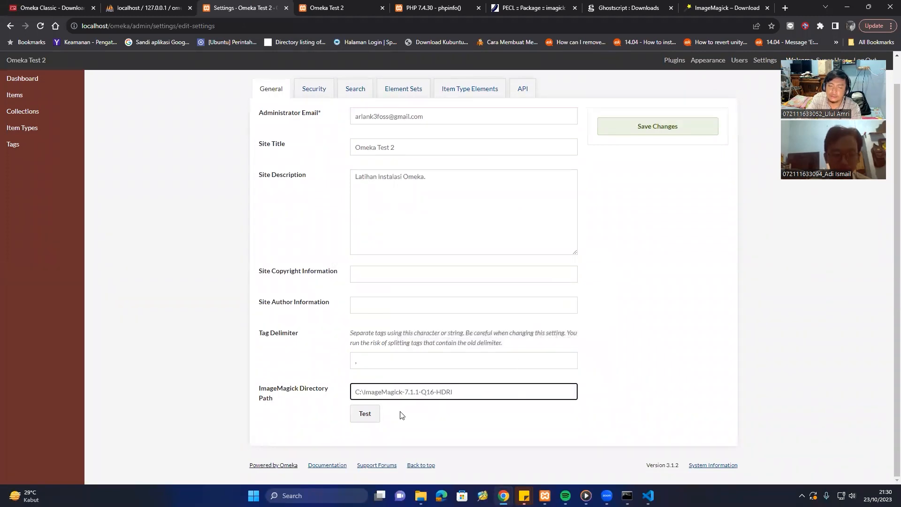
left_click(371, 417)
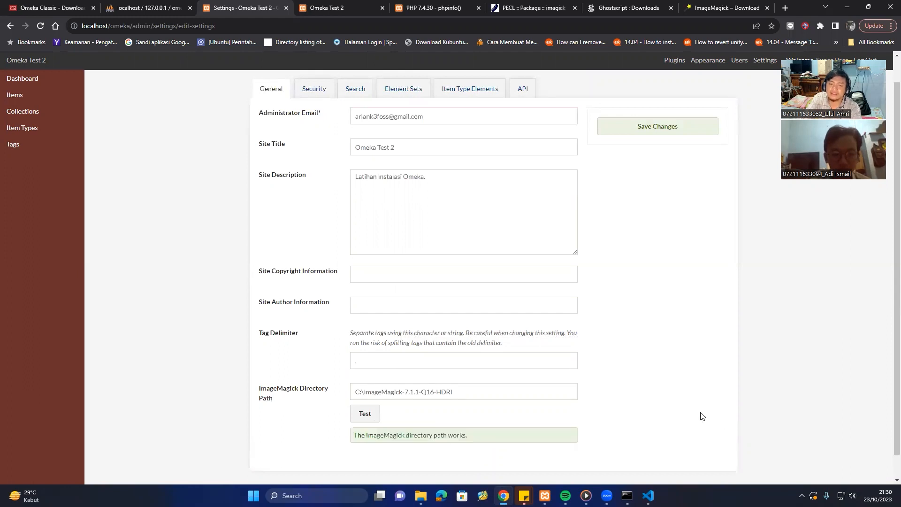
scroll(700, 416, "down", 1)
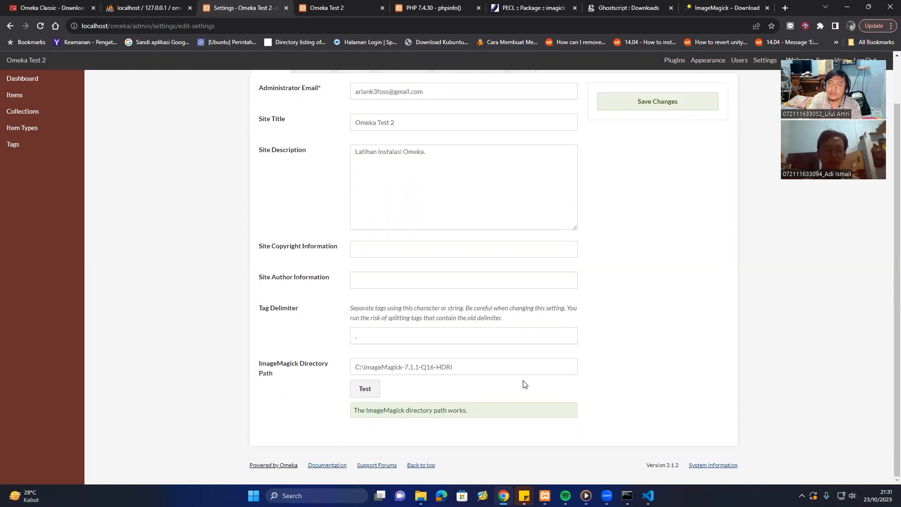
scroll(639, 273, "up", 1)
left_click(649, 158)
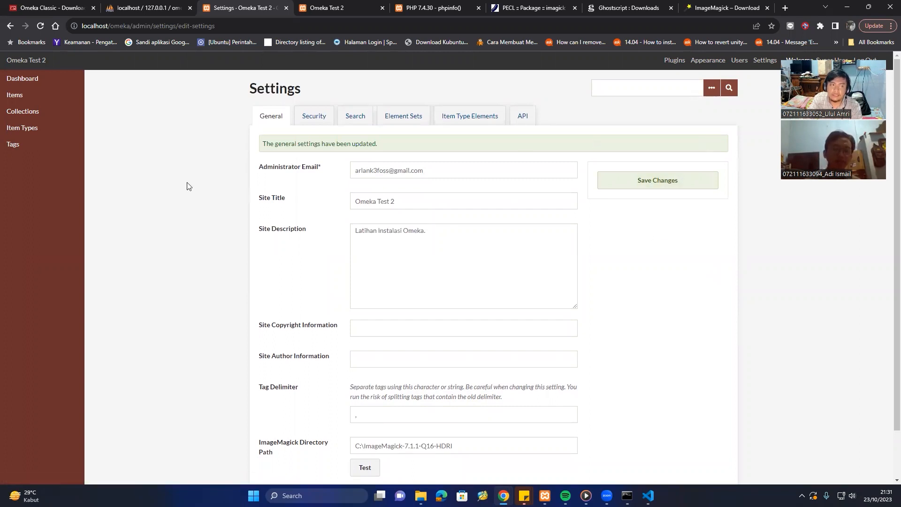
left_click(11, 96)
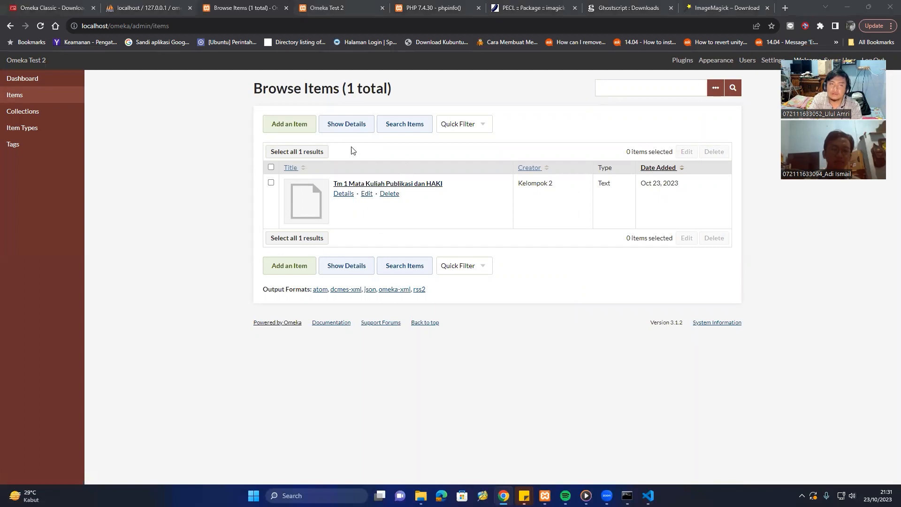
Add a new item with the PDF from the tm1 folder attached in its Files section.
left_click(308, 130)
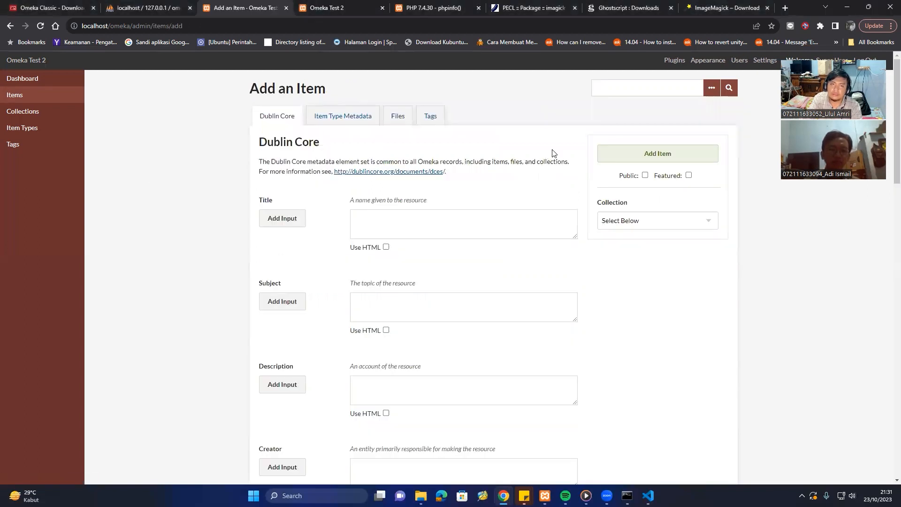
left_click(442, 117)
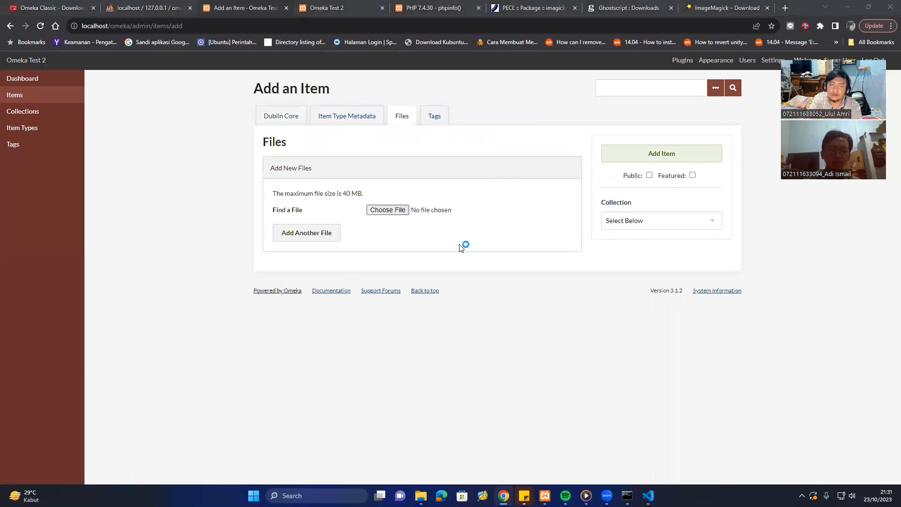
left_click(386, 211)
left_click(140, 90)
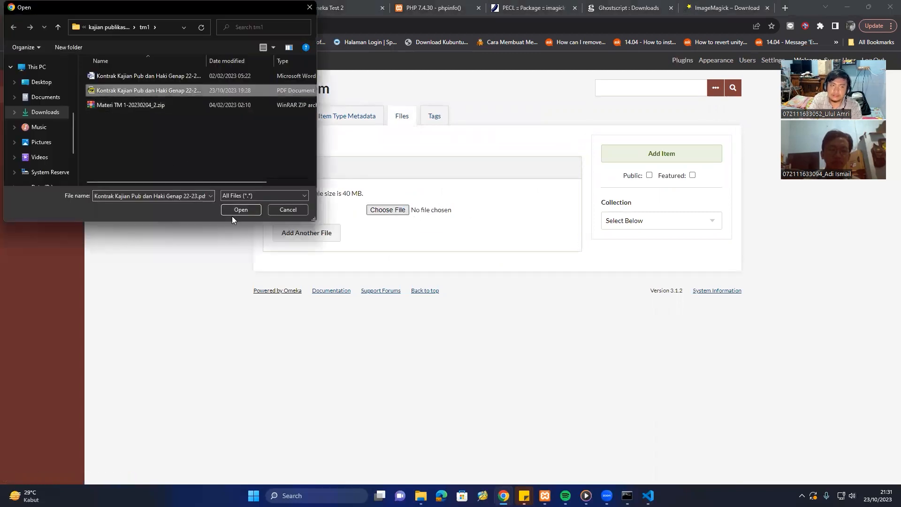
left_click(239, 210)
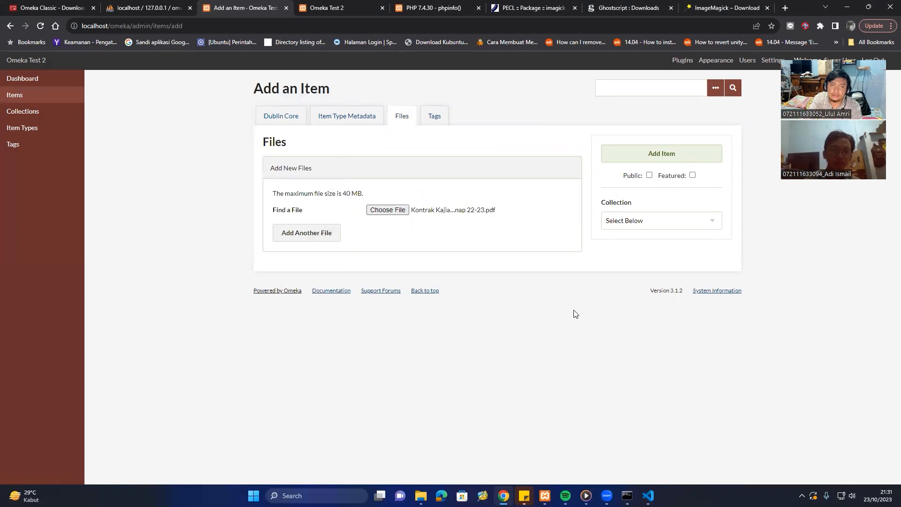
left_click(640, 153)
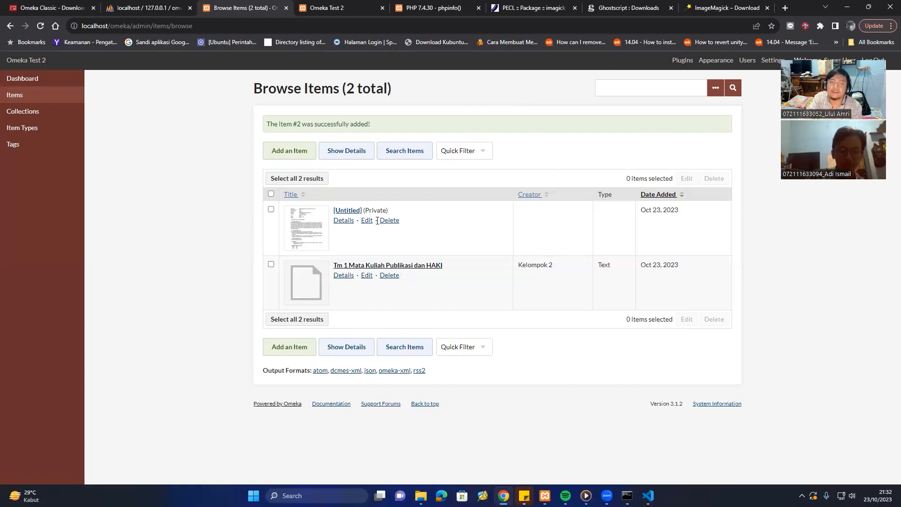
Add a new item with the Word version of the contract document attached.
left_click(301, 152)
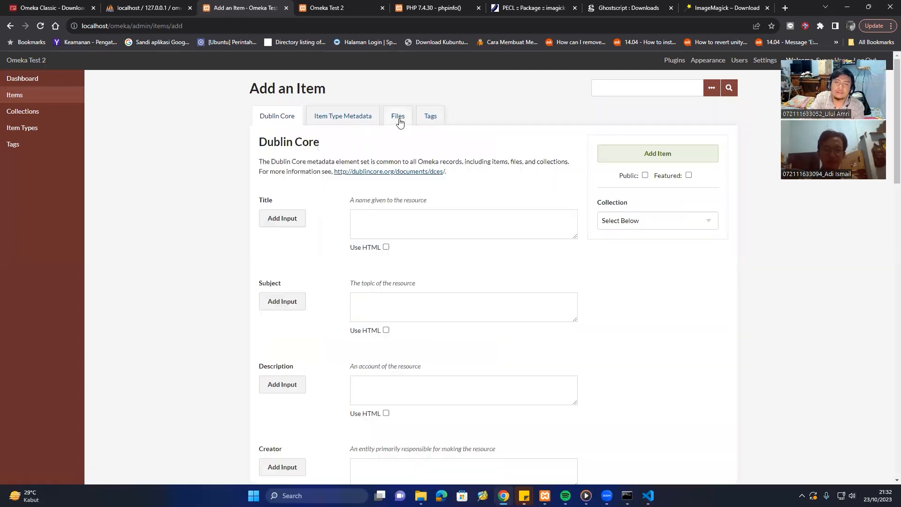
left_click(399, 121)
left_click(386, 210)
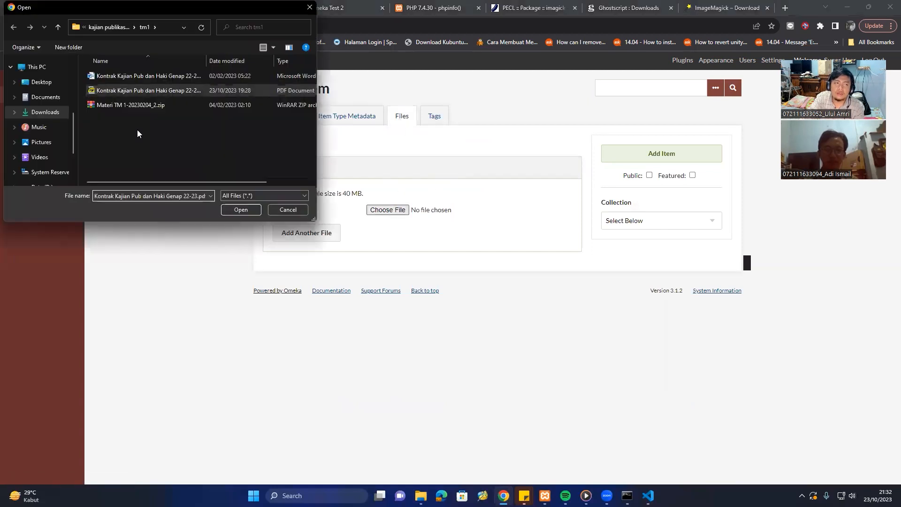
key("Up")
left_click(241, 210)
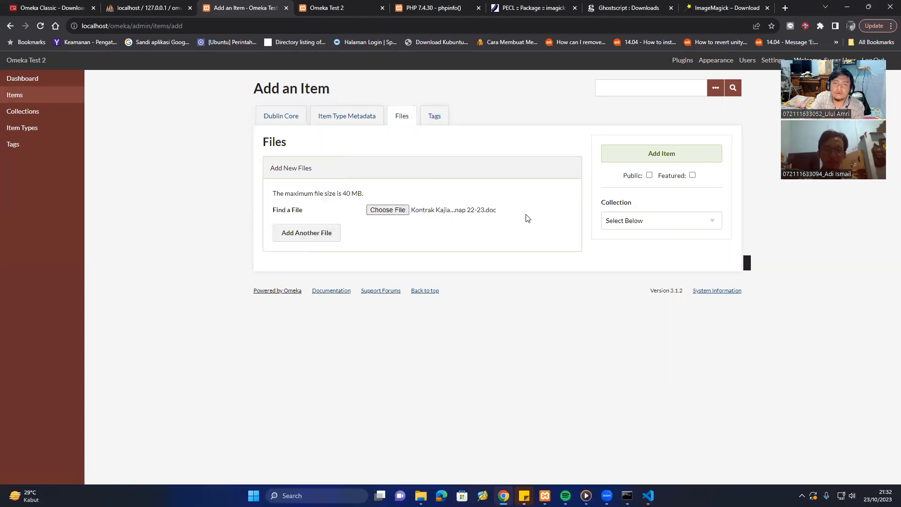
left_click(660, 154)
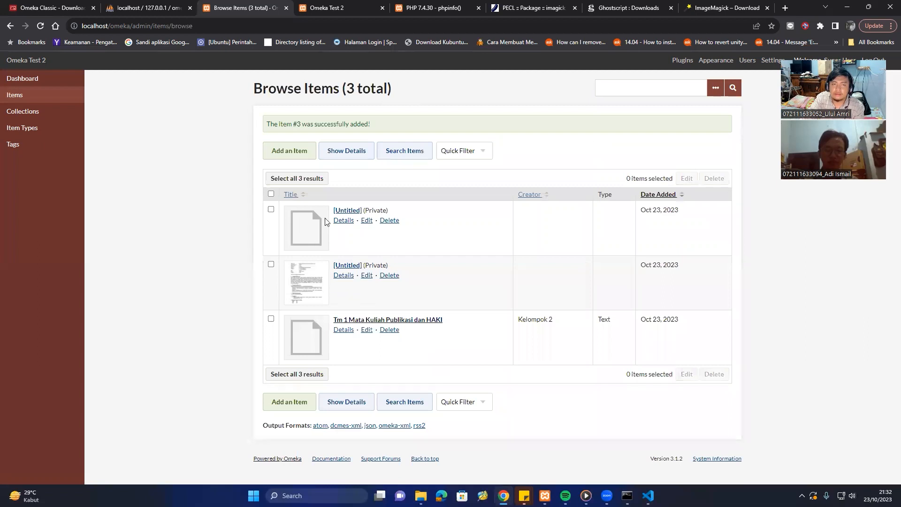
Add another item with the TM 2 presentation from the kajian publikasi > tm2 folder.
left_click(283, 156)
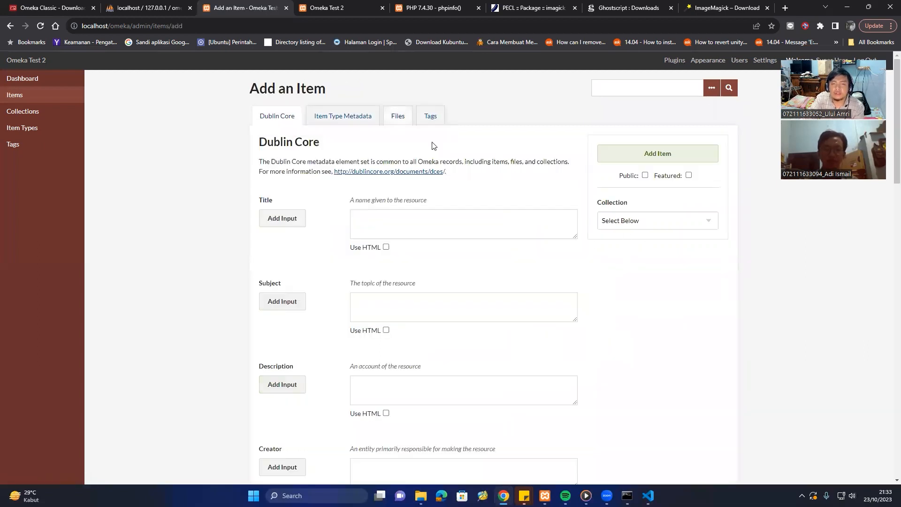
left_click(398, 116)
left_click(387, 210)
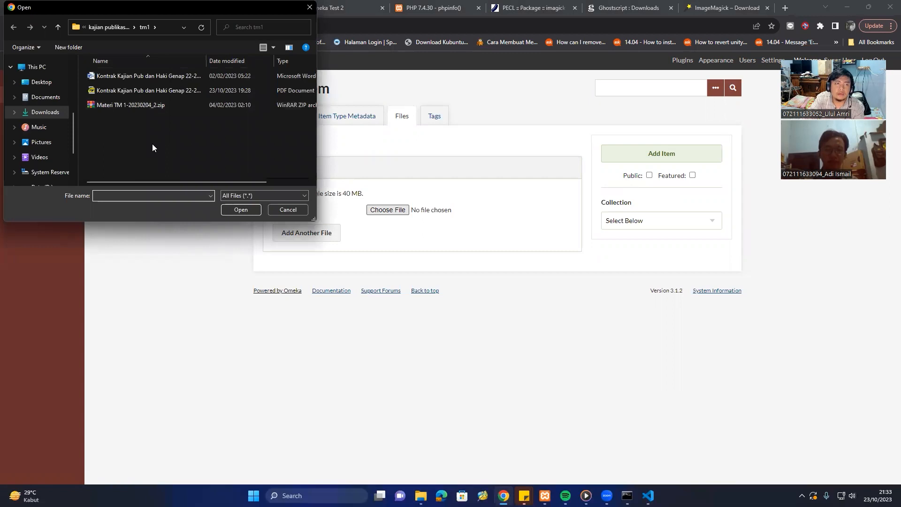
left_click(111, 27)
double_click(108, 104)
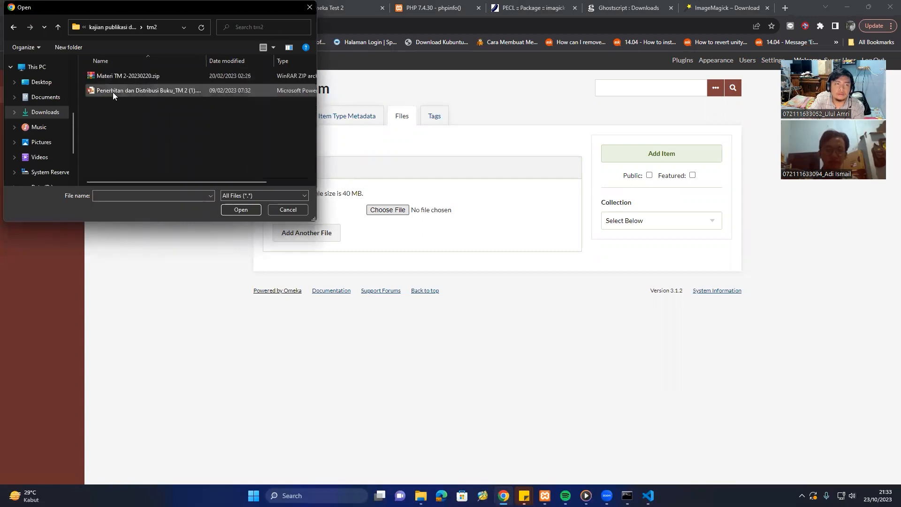
left_click(113, 89)
left_click(239, 210)
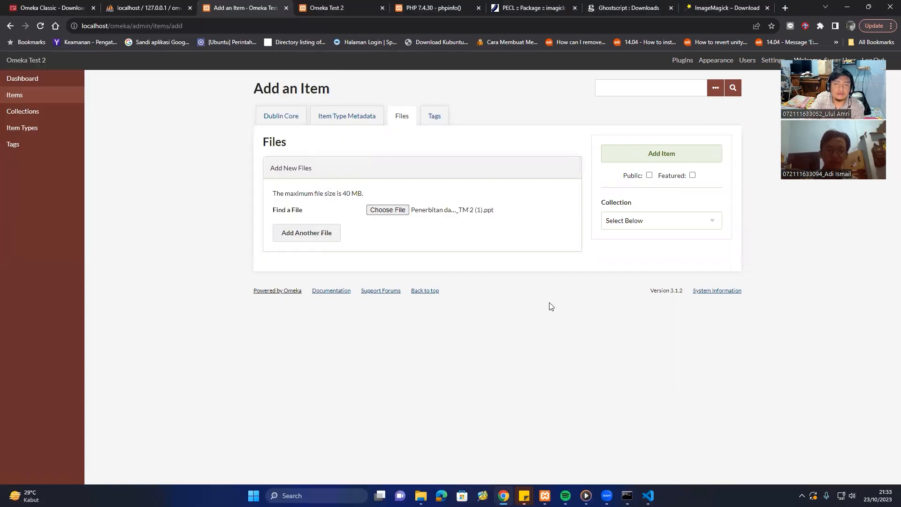
left_click(667, 159)
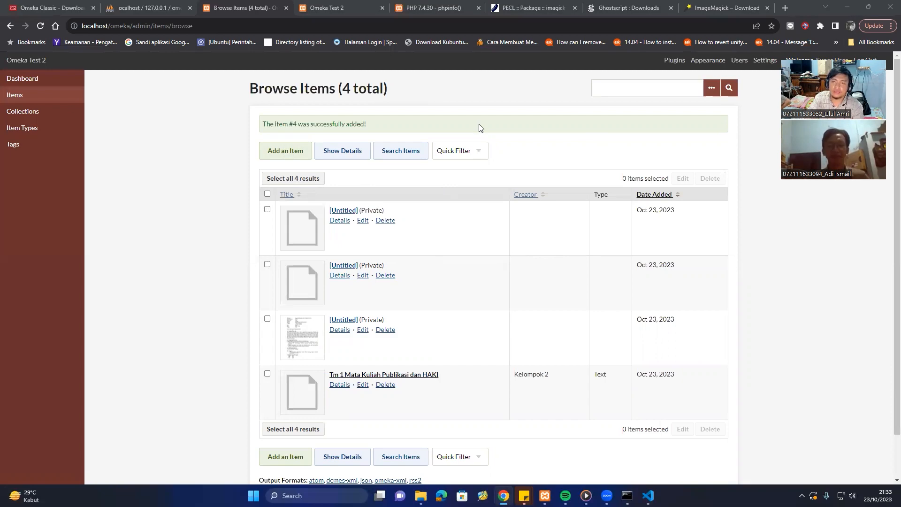
left_click(535, 8)
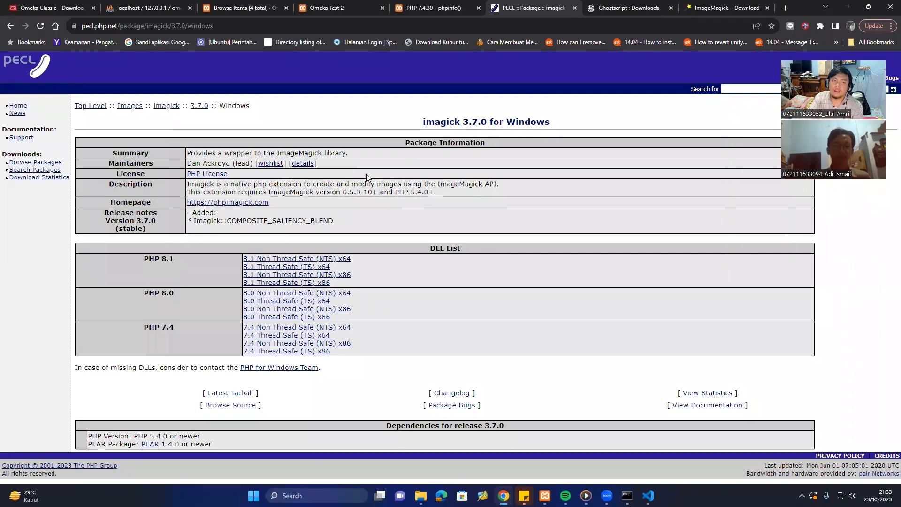
left_click(620, 5)
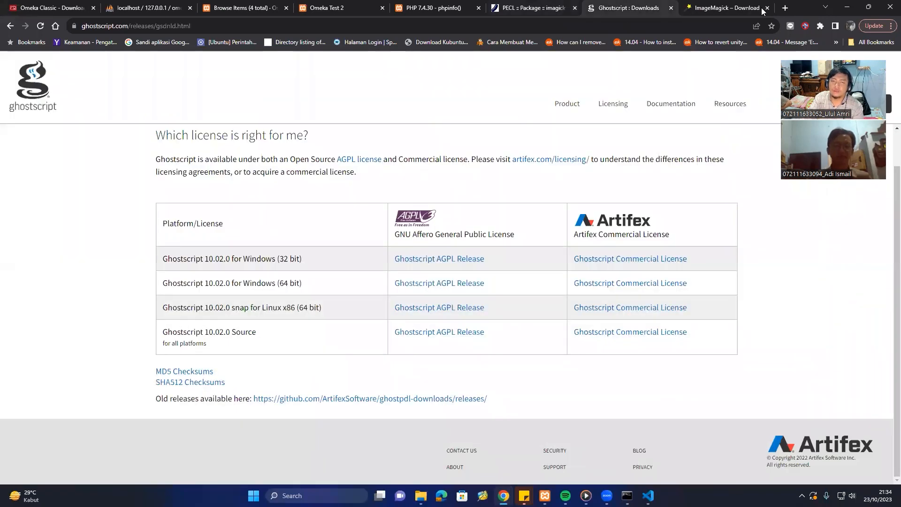
left_click(745, 12)
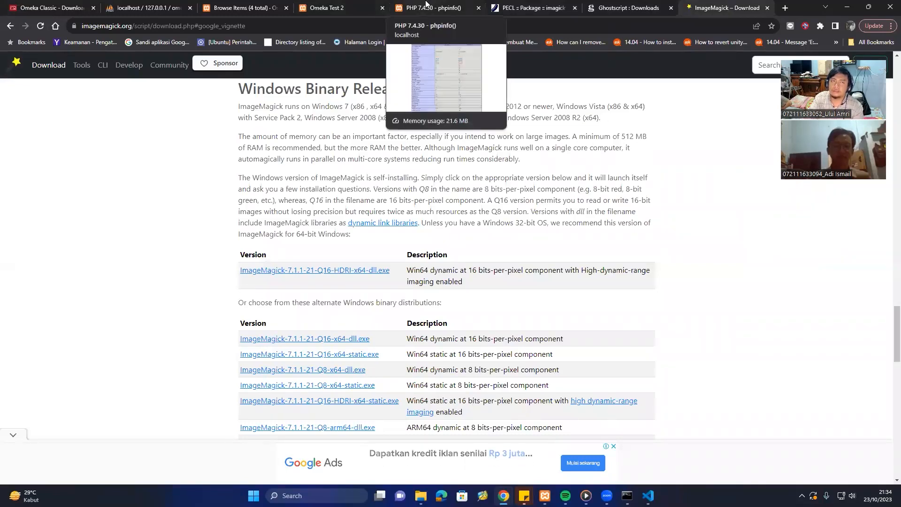
left_click(264, 7)
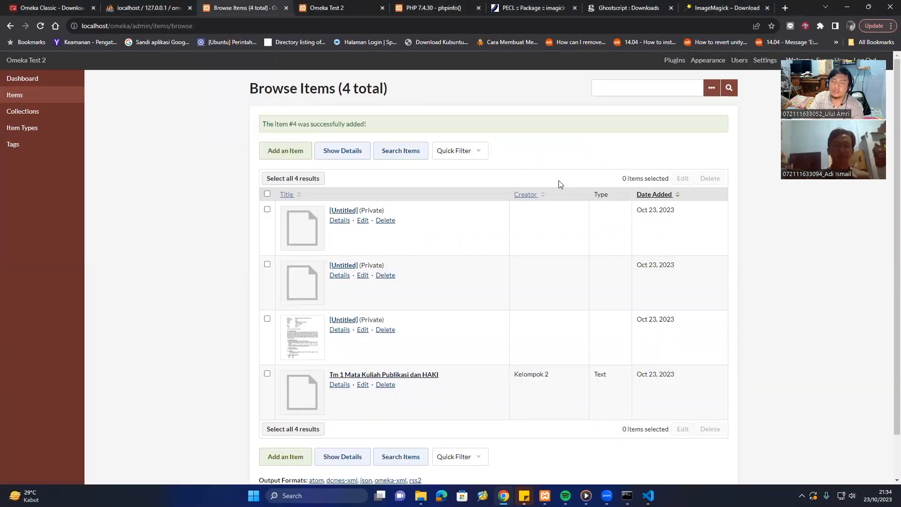
left_click(638, 4)
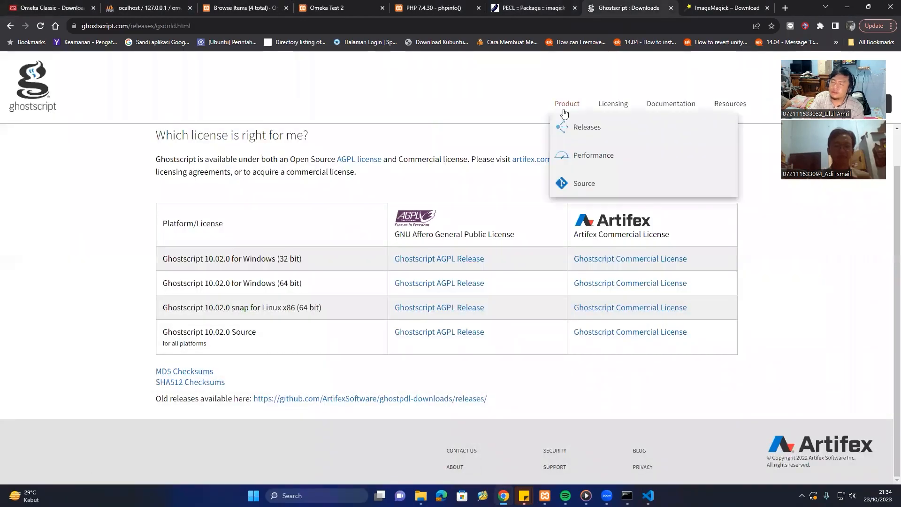
left_click(717, 5)
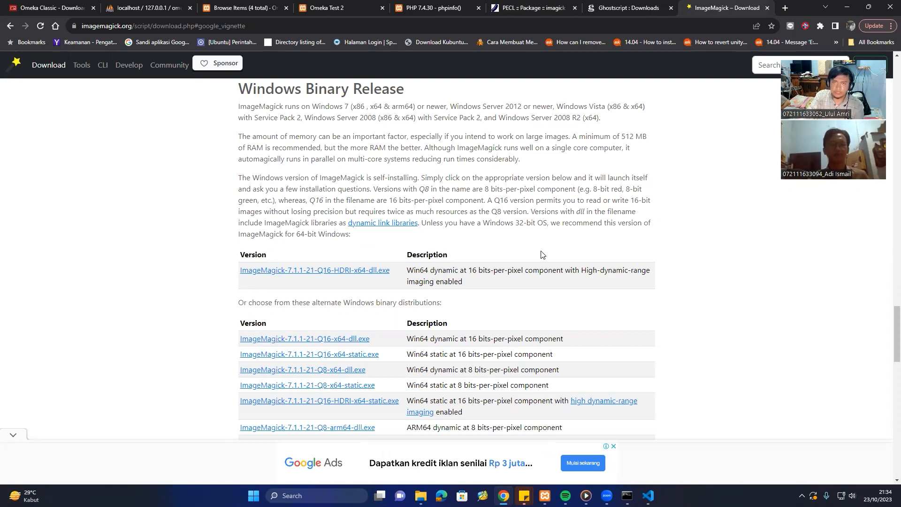
left_click(516, 7)
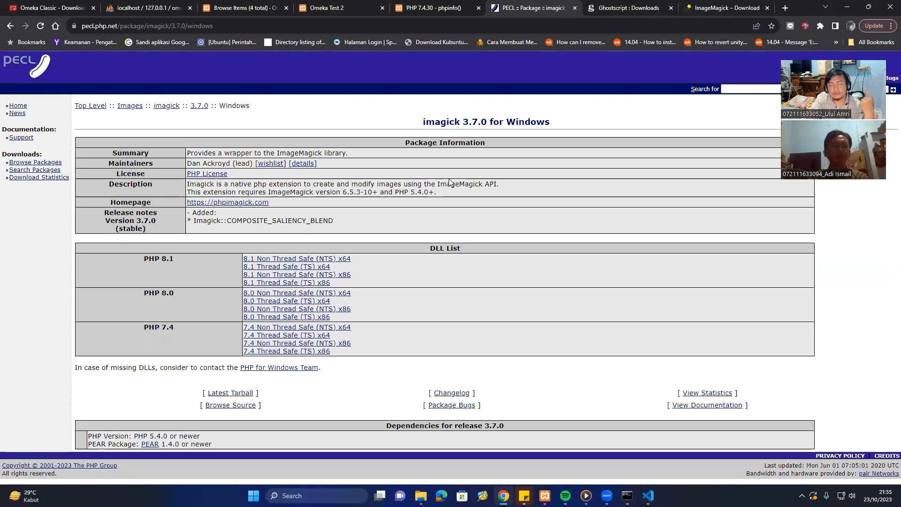
left_click(425, 8)
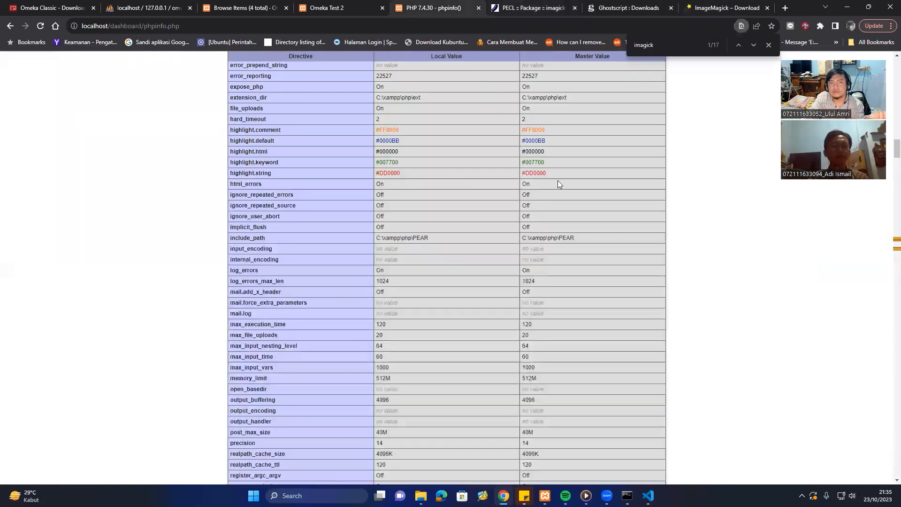
key("ctrl+shift+Tab")
left_click(257, 5)
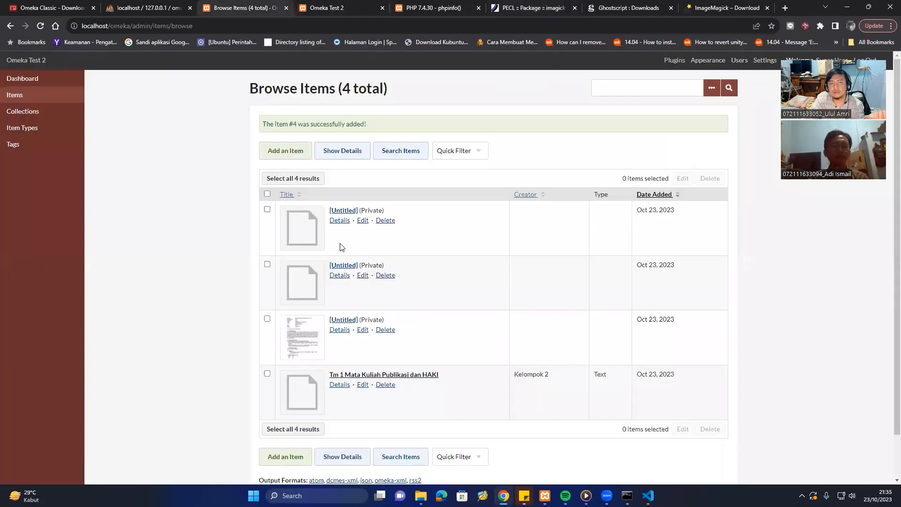
Add item #5 with the Industri_Penerbitan_Buku_Indonesia PDF from the kajian publikasi > tm4 folder.
left_click(306, 154)
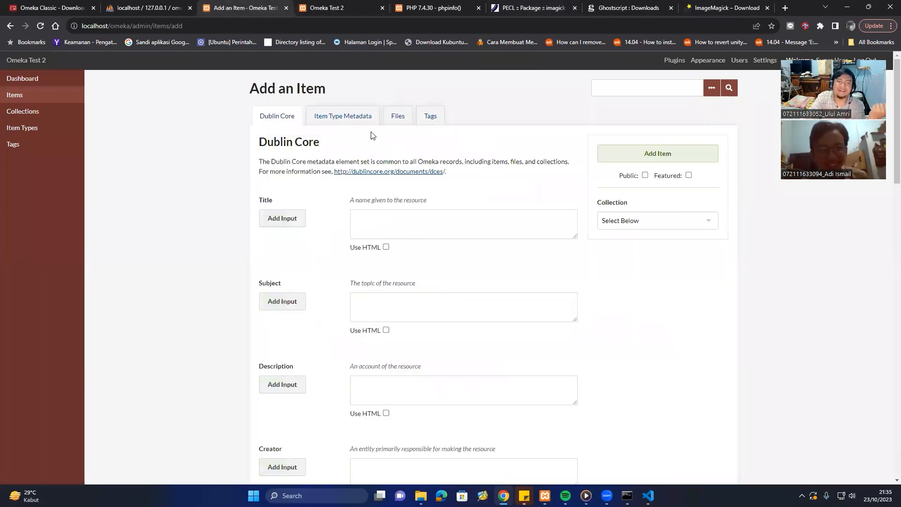
left_click(386, 125)
left_click(394, 209)
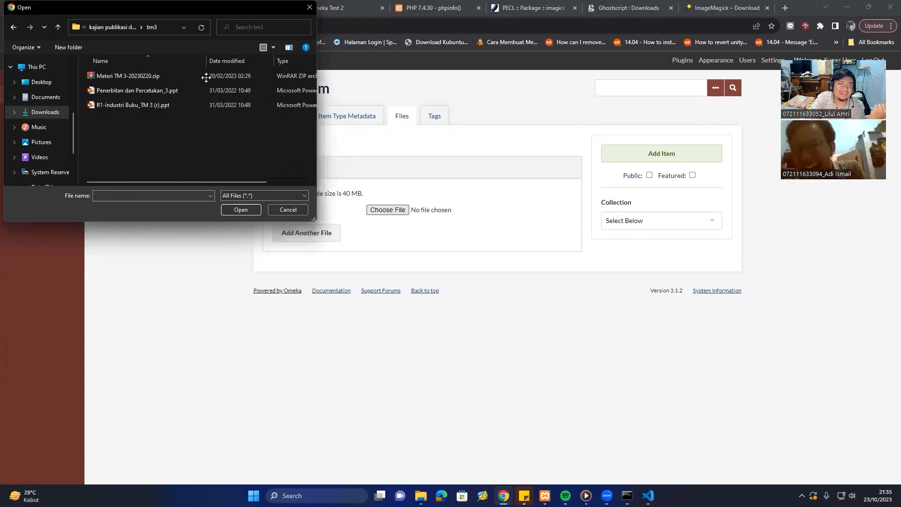
left_click(115, 26)
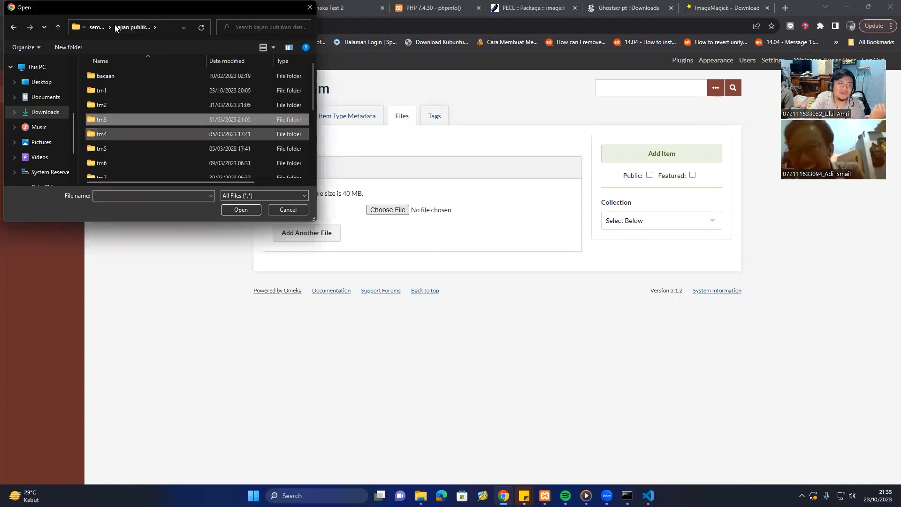
key("Down")
key("Return")
key("Down")
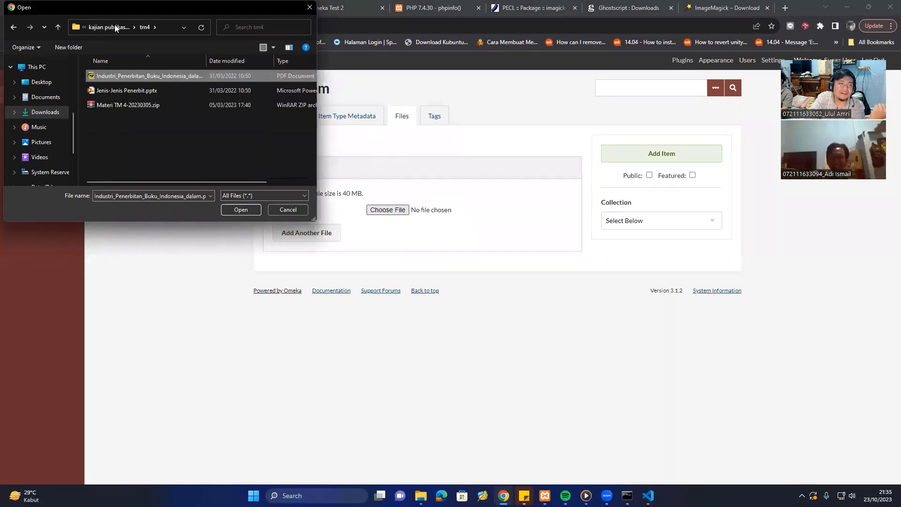
left_click(228, 209)
left_click(646, 158)
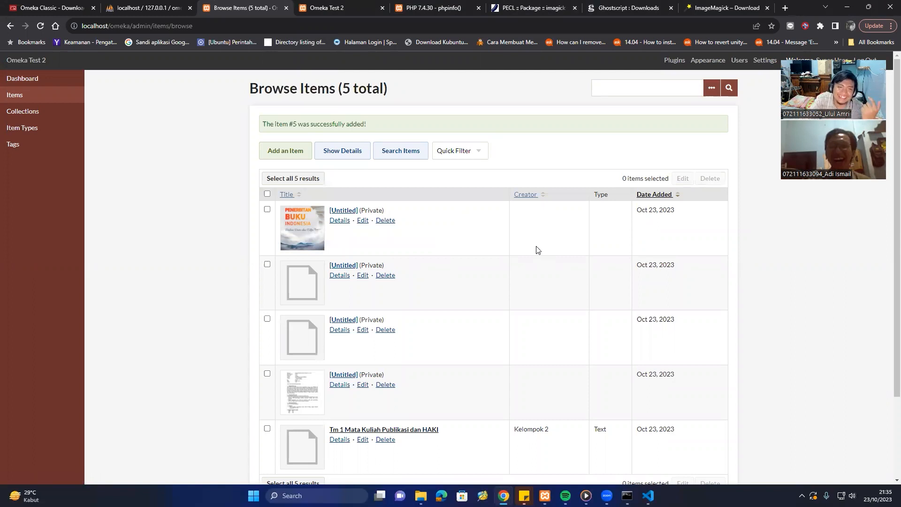
Delete test items #4, #3 and #5, then start deleting untitled item #2.
left_click(385, 276)
left_click(408, 315)
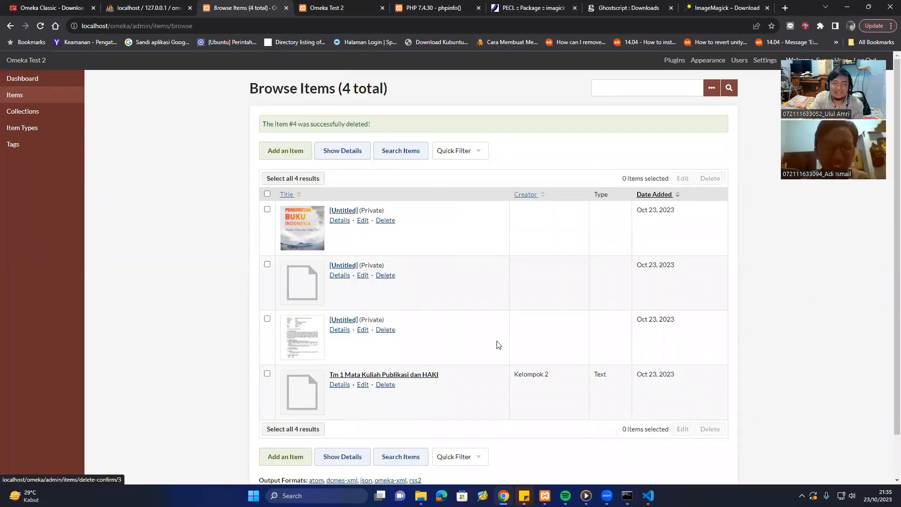
left_click(386, 329)
left_click(402, 314)
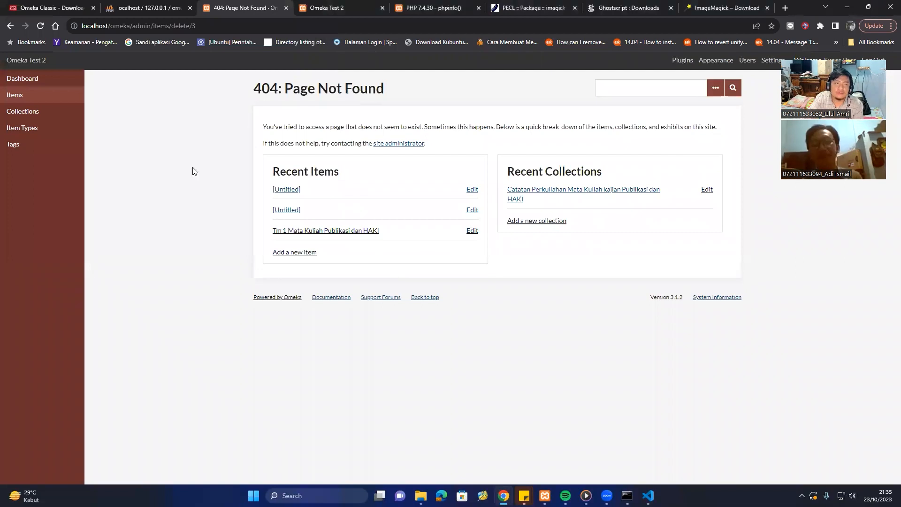
left_click(27, 96)
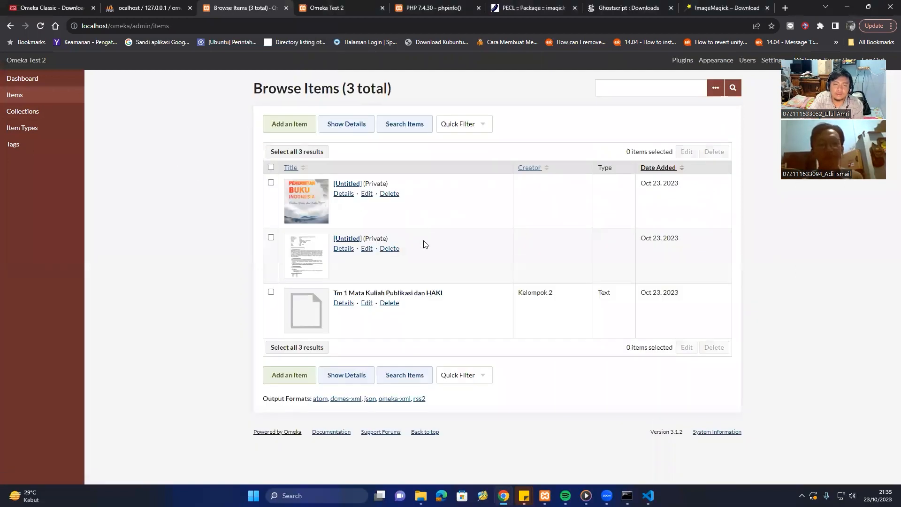
left_click(395, 193)
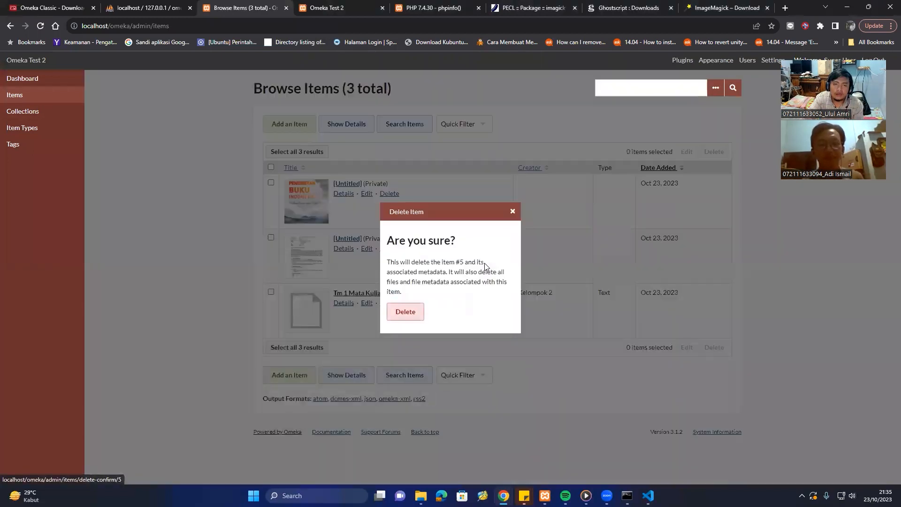
left_click(401, 313)
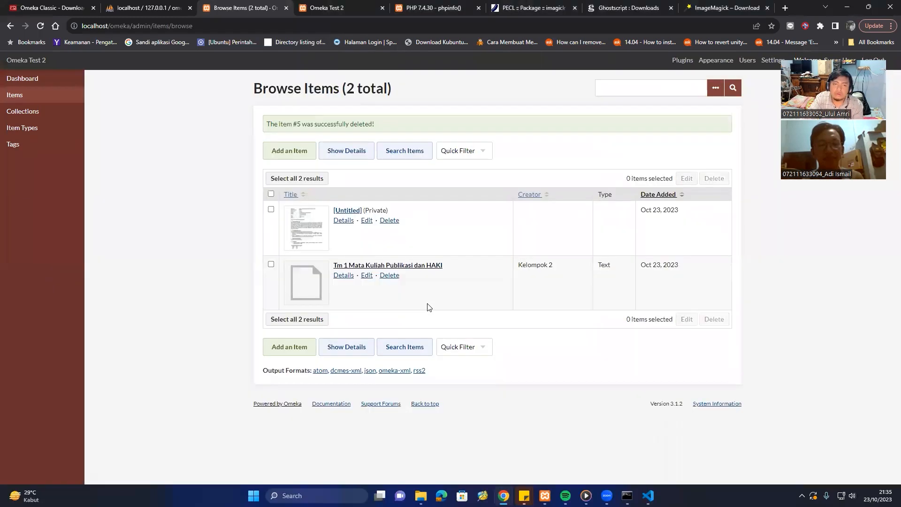
left_click(389, 220)
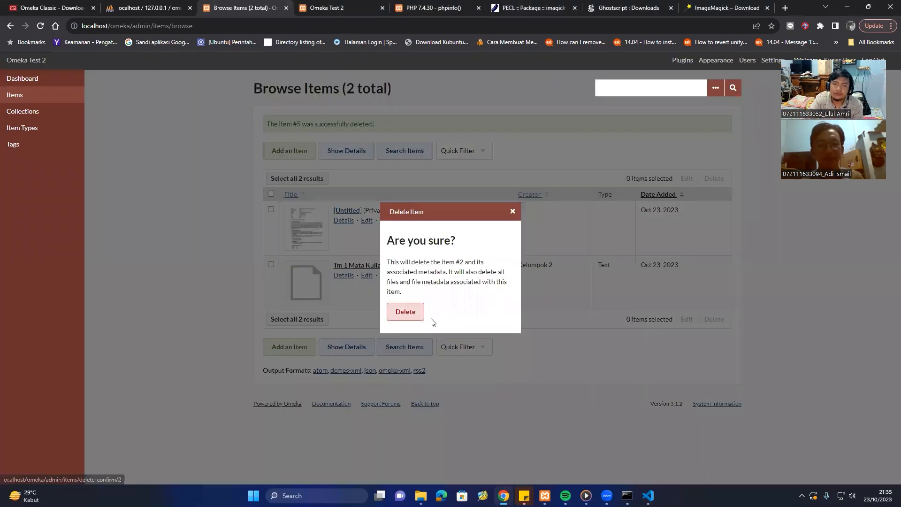